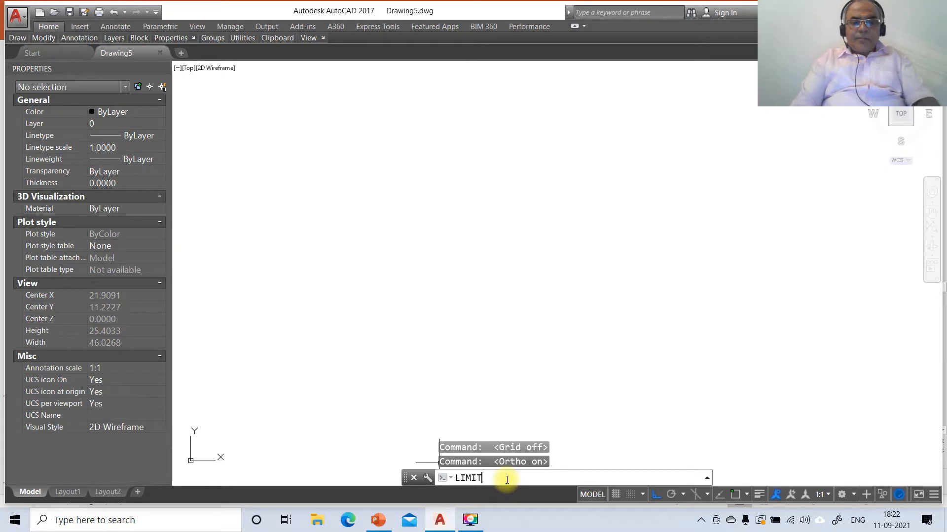
# - Set the drawing limits from the default 0,0 corner to 297,210 and zoom to all
pyautogui.press('Return')
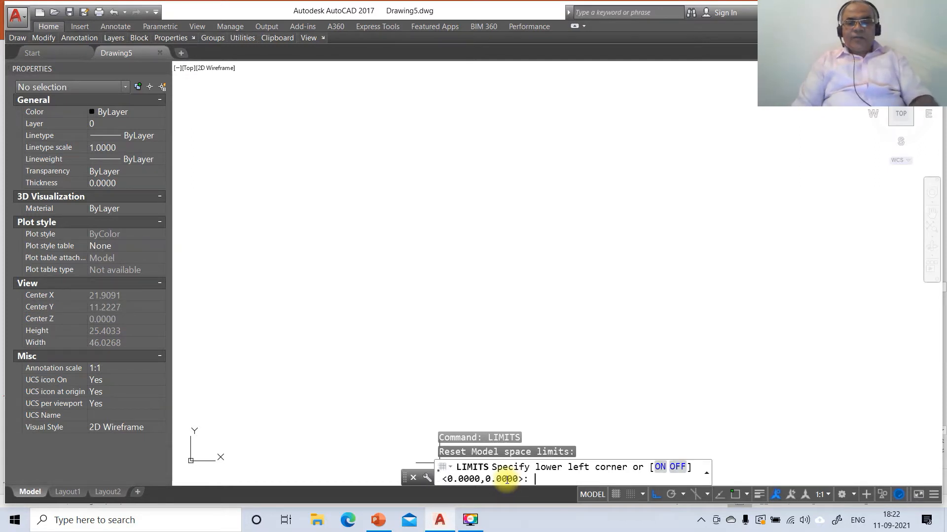
pyautogui.press('Return')
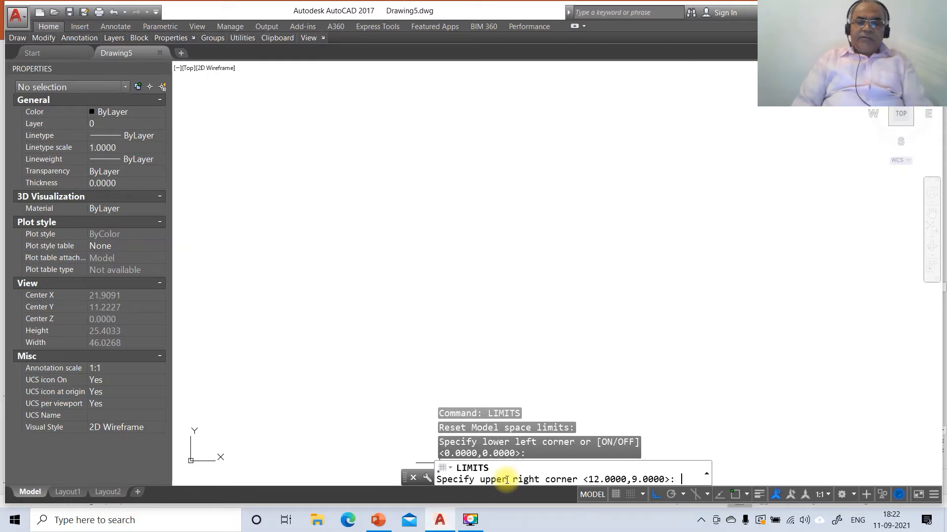
pyautogui.write('297,')
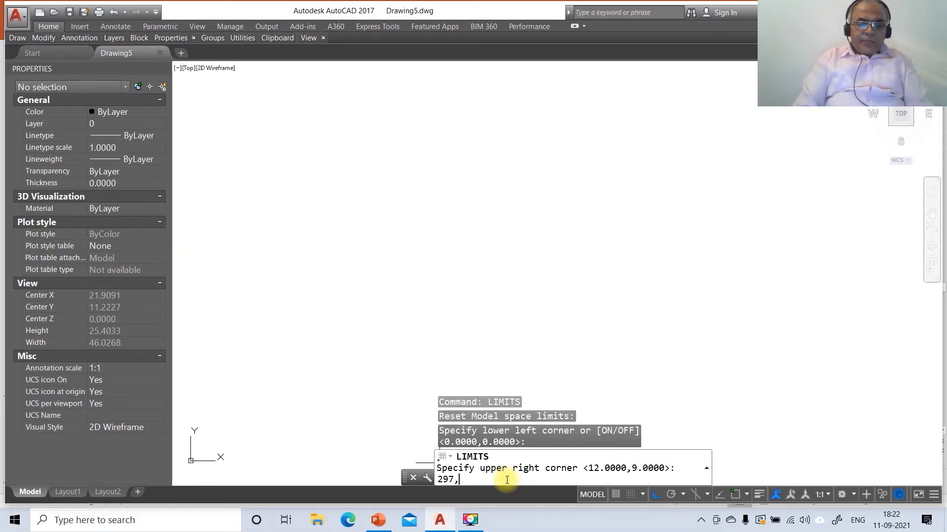
pyautogui.write('210')
pyautogui.press('Return')
pyautogui.write('z')
pyautogui.press('Return')
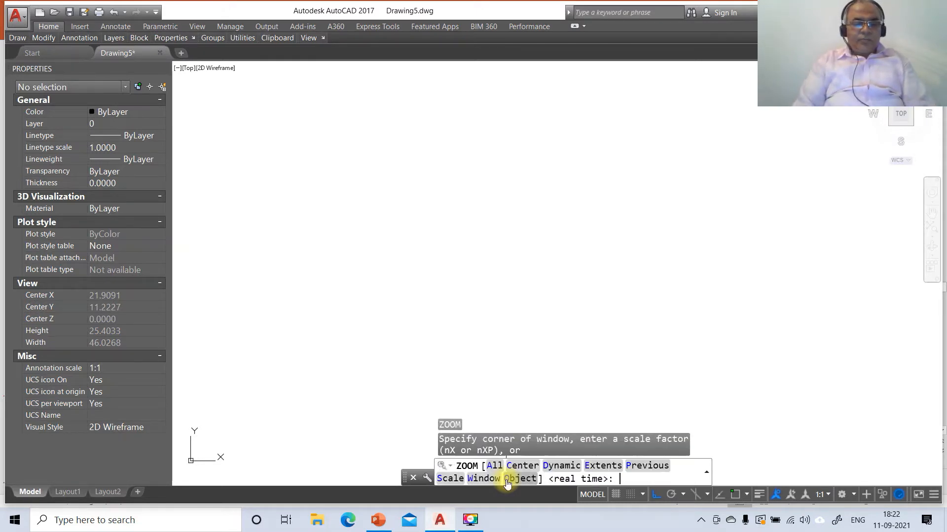
pyautogui.write('A')
pyautogui.press('Return')
# - Draw a closed rectangular sheet border 297 wide and 210 high with the Line command
pyautogui.write('L')
pyautogui.press('Return')
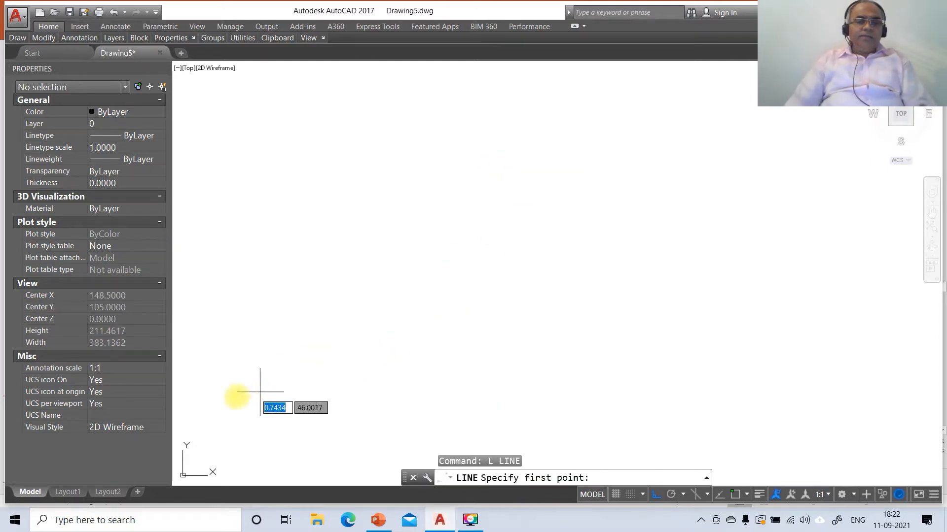
pyautogui.click(179, 413)
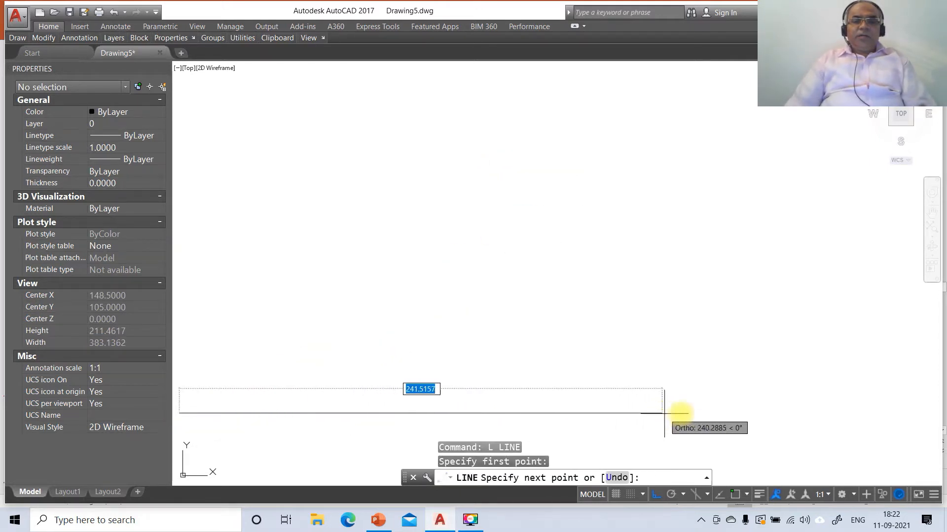
pyautogui.write('29')
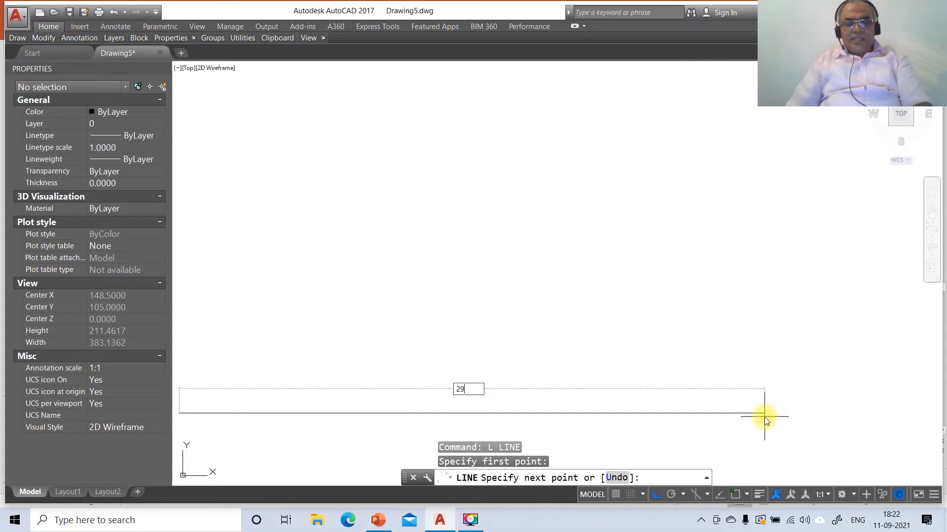
pyautogui.write('7')
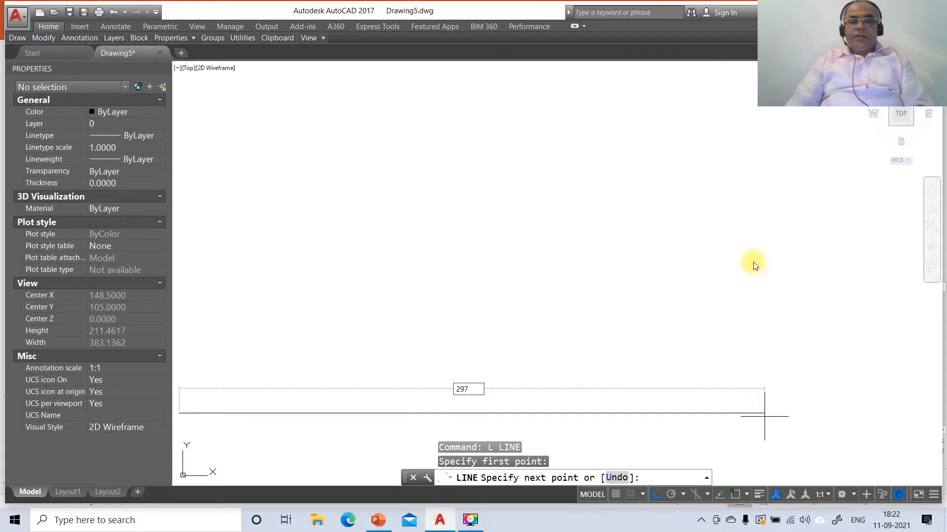
pyautogui.press('Return')
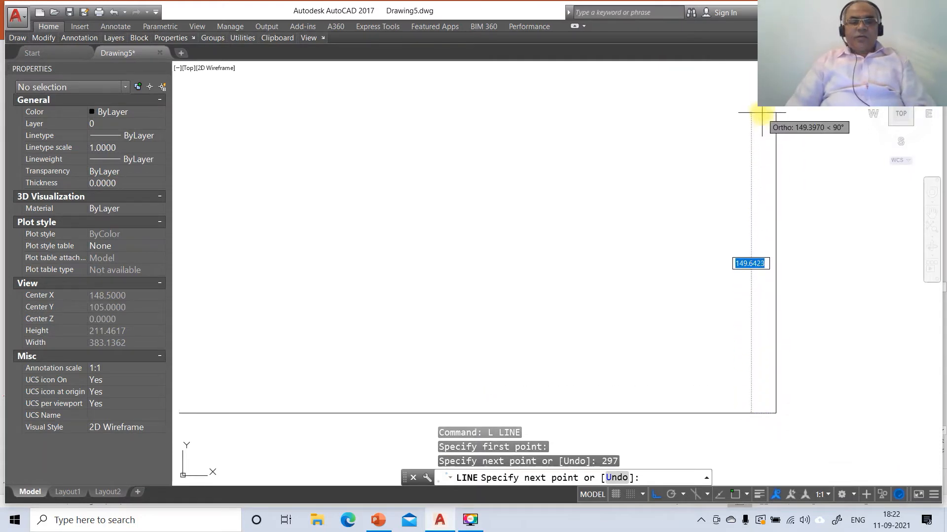
pyautogui.write('210')
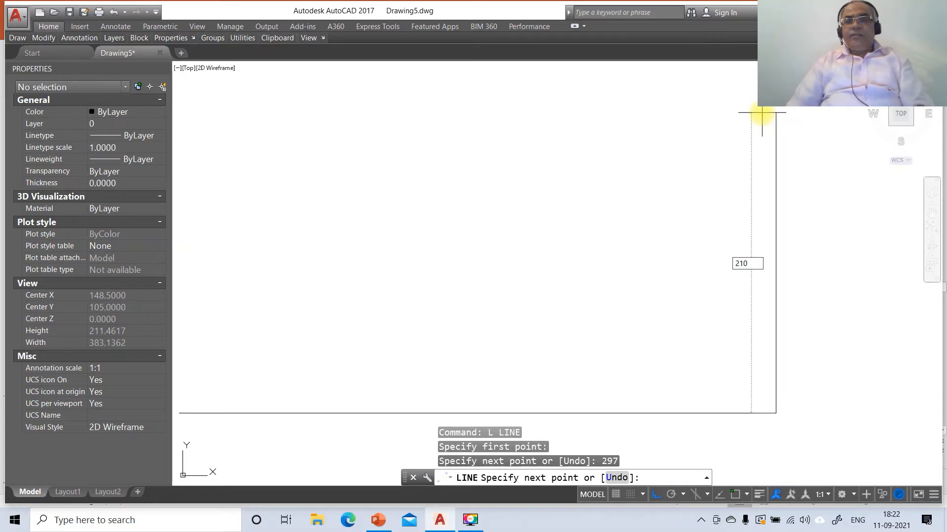
pyautogui.press('Return')
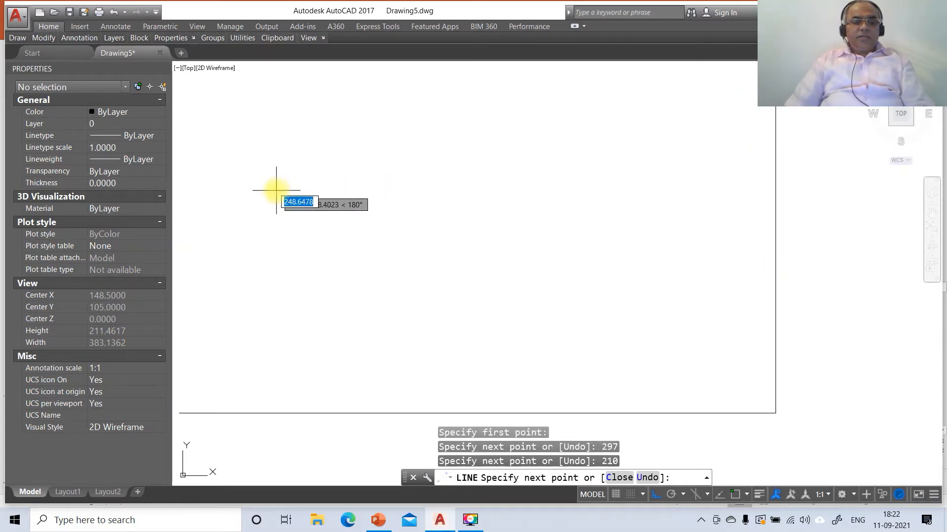
pyautogui.write('2')
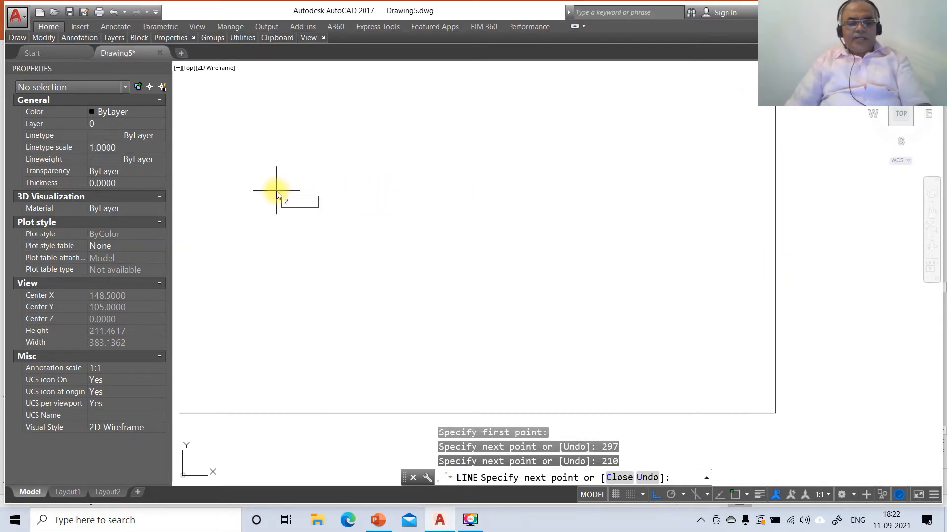
pyautogui.write('97')
pyautogui.press('Return')
pyautogui.write('C')
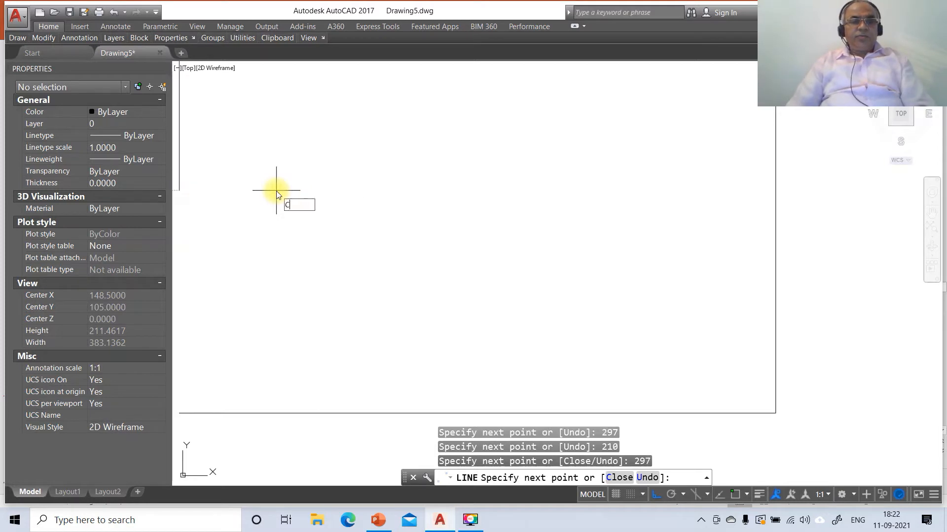
pyautogui.press('Return')
# - Zoom to the drawing extents, and scale the view by .6X so the whole border fits with margin
pyautogui.write('z')
pyautogui.press('Return')
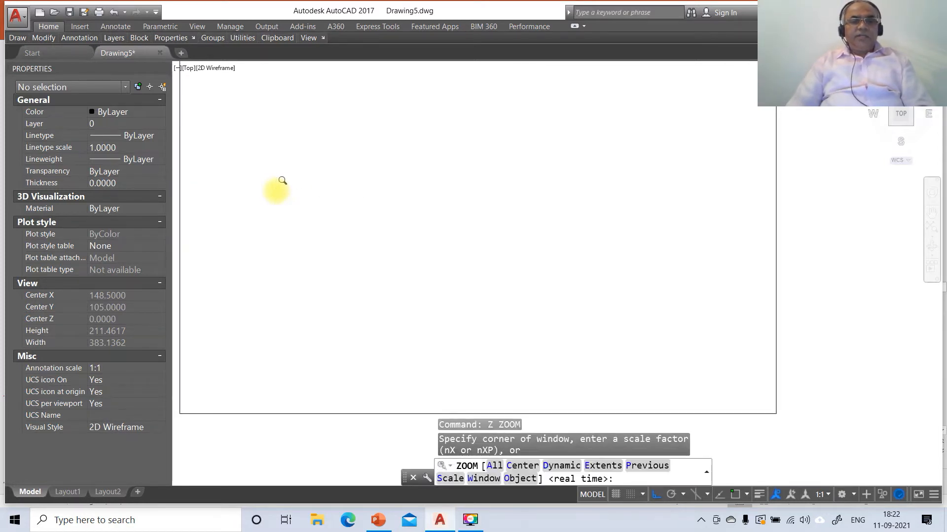
pyautogui.write('E')
pyautogui.press('Return')
pyautogui.press('Return')
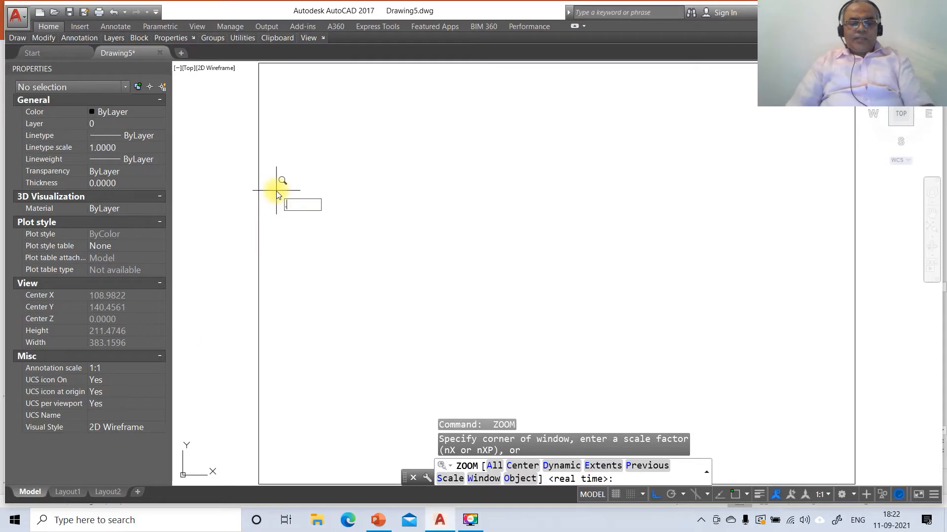
pyautogui.press('Return')
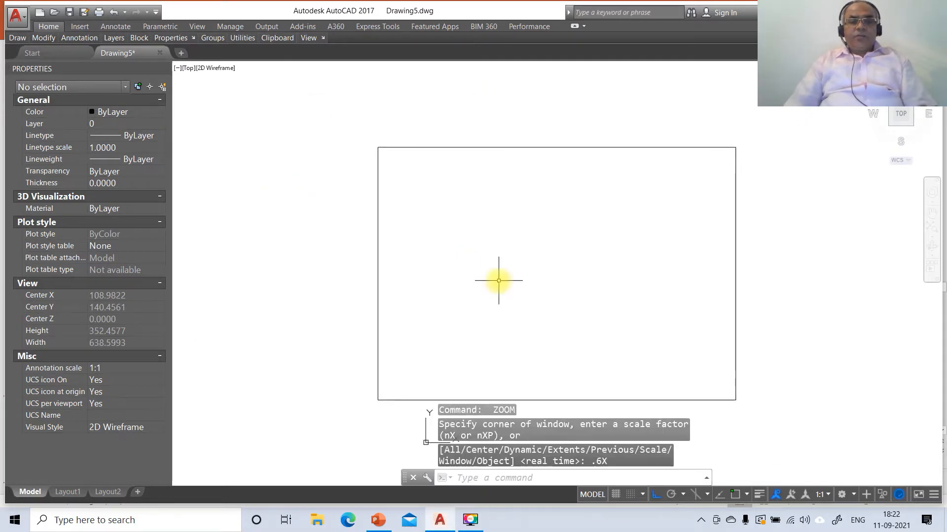
# - Create two new layers named XY and FV
pyautogui.write('LA')
pyautogui.press('Return')
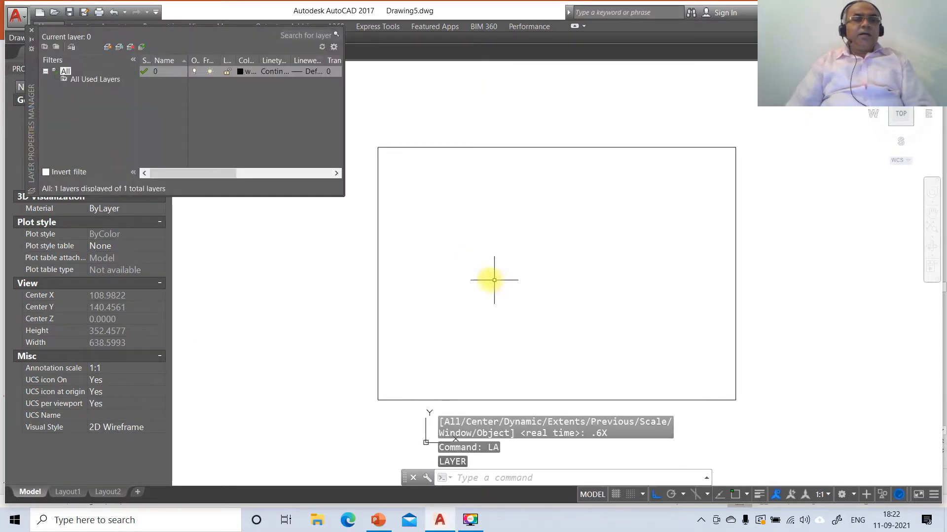
pyautogui.click(107, 48)
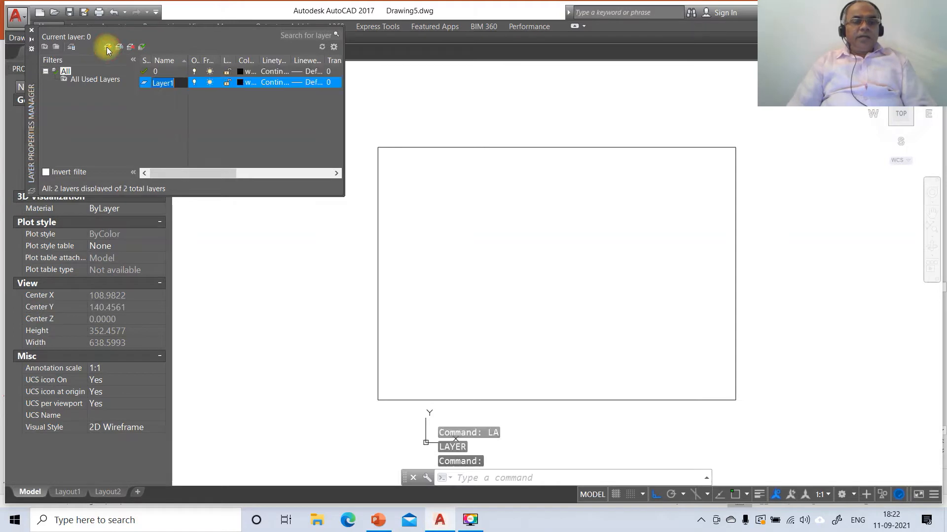
pyautogui.press('Return')
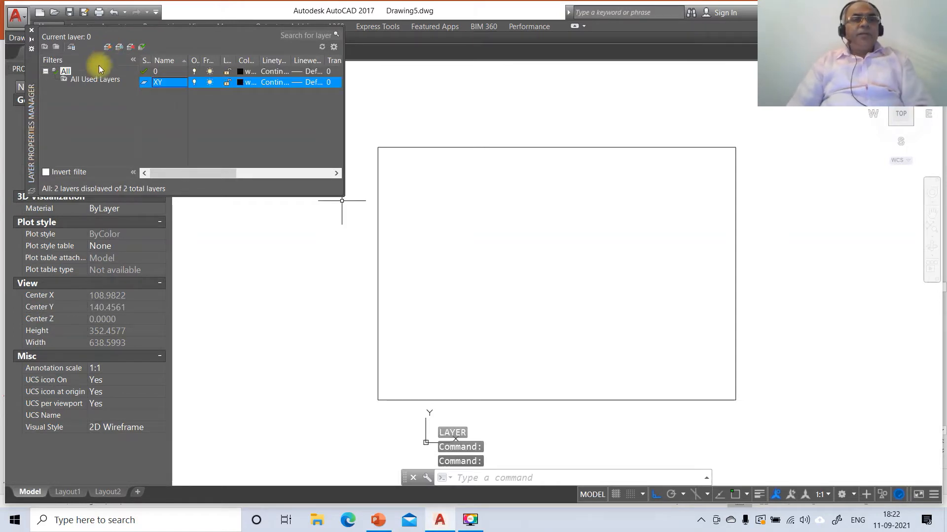
pyautogui.click(107, 47)
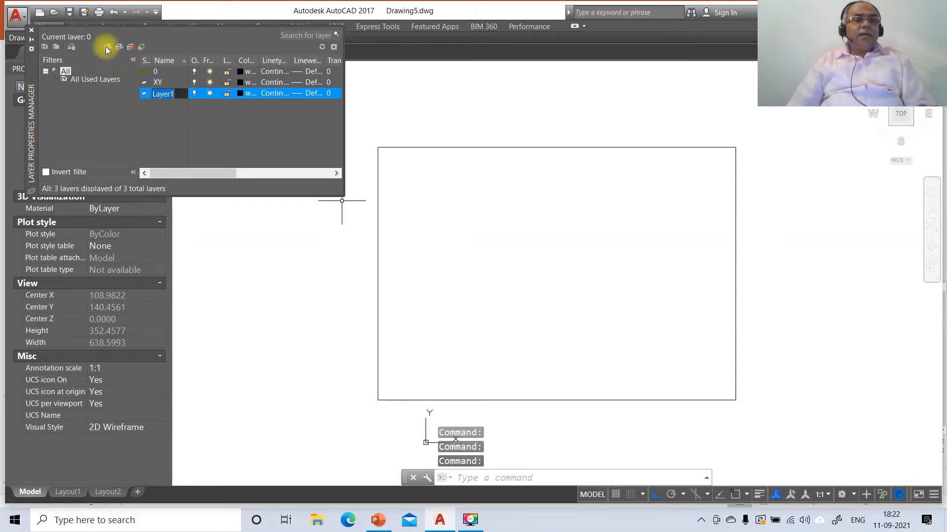
pyautogui.write('FV')
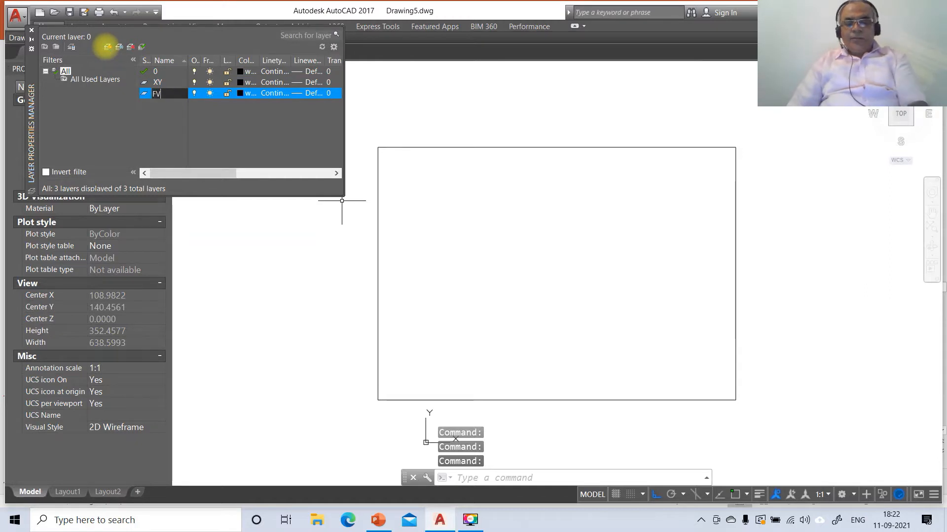
# - Add three more layers named TV, FV HIDDEN and TV HIIDEN
pyautogui.click(108, 47)
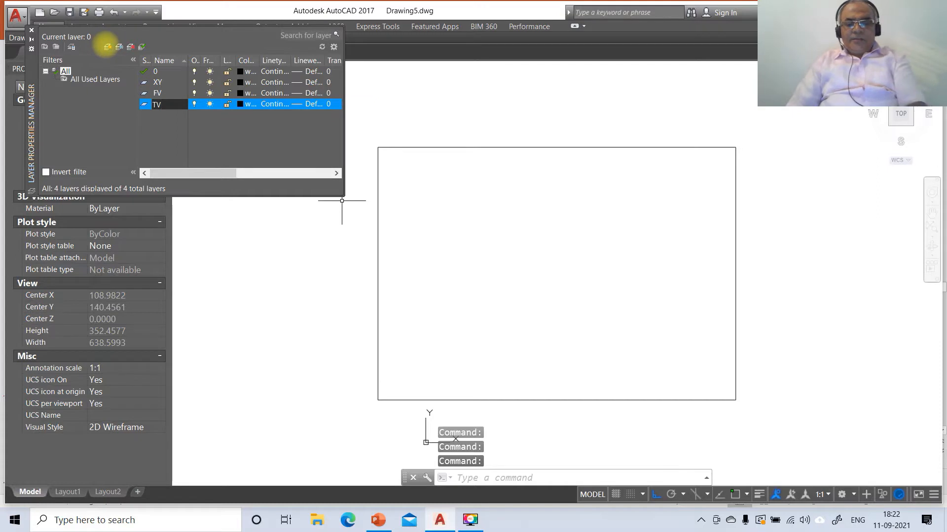
pyautogui.press('Return')
pyautogui.click(107, 47)
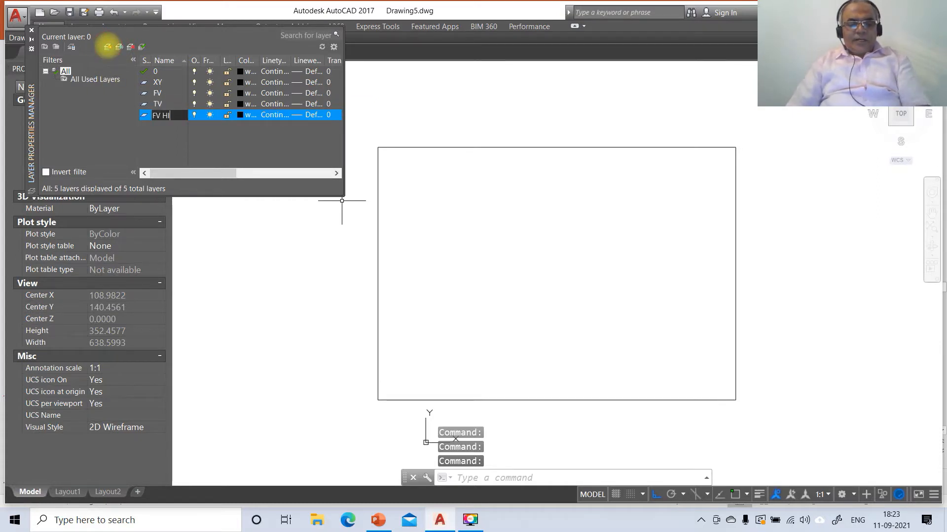
pyautogui.write('FV HIDDEN')
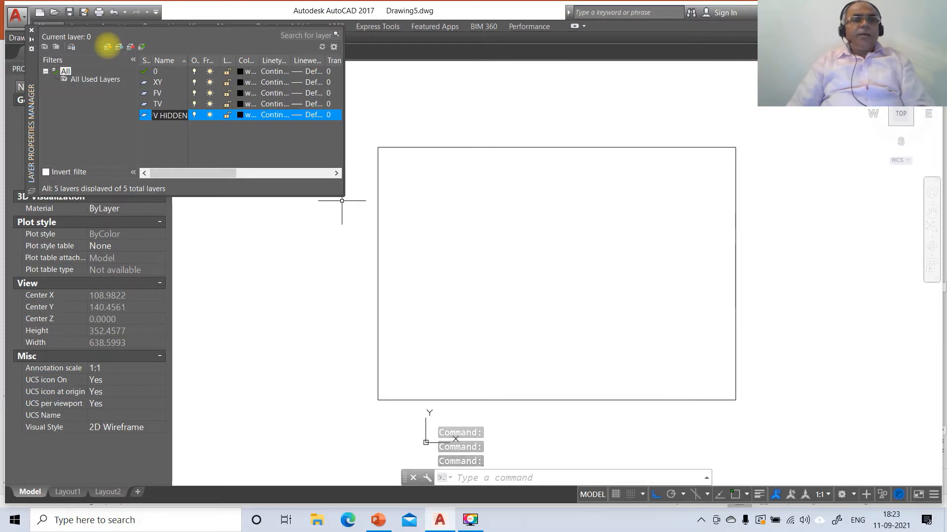
pyautogui.press('Return')
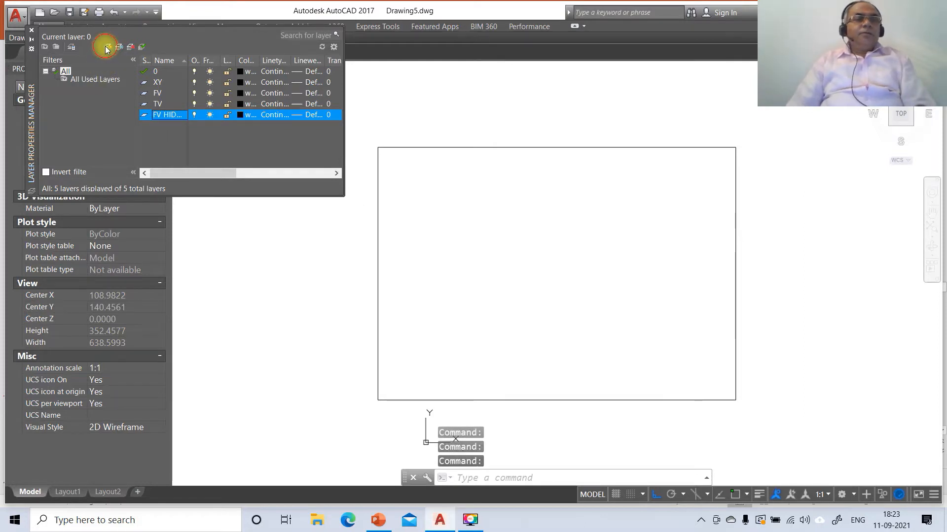
pyautogui.click(107, 48)
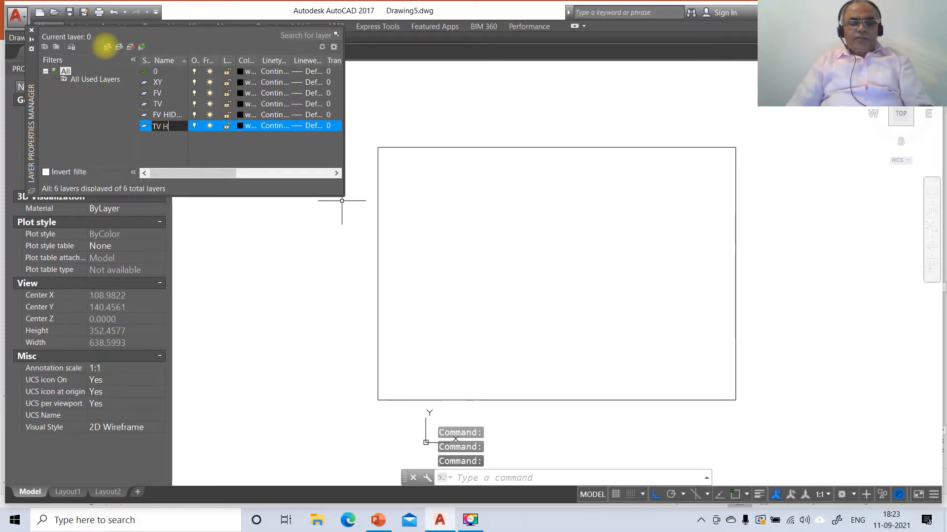
pyautogui.write('TV HIIDEN')
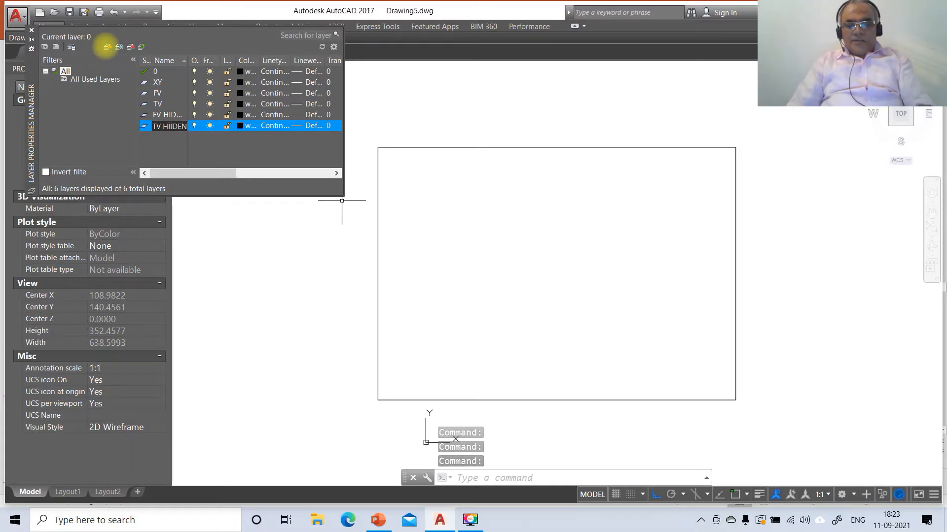
pyautogui.press('Return')
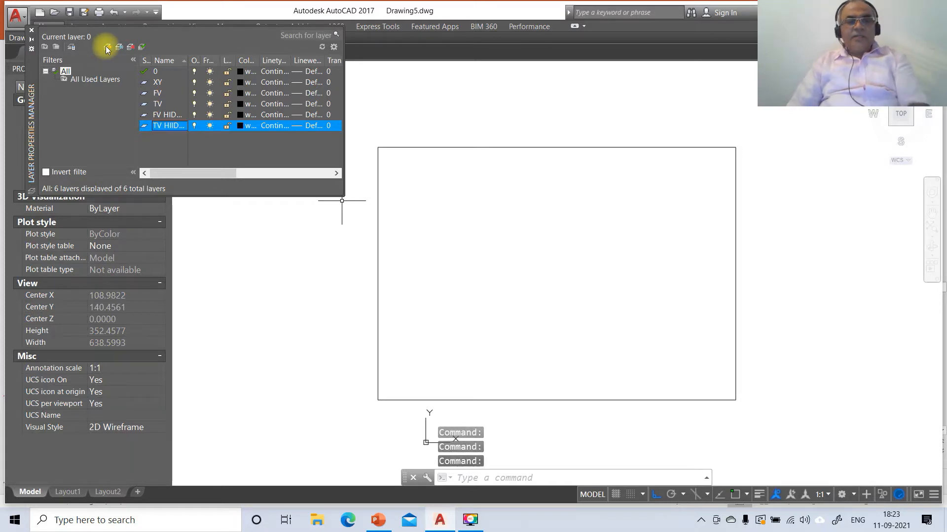
# - Set the lineweight of layer 0 to 0.05 mm and of layer XY to 0.13 mm
pyautogui.click(303, 72)
pyautogui.click(460, 198)
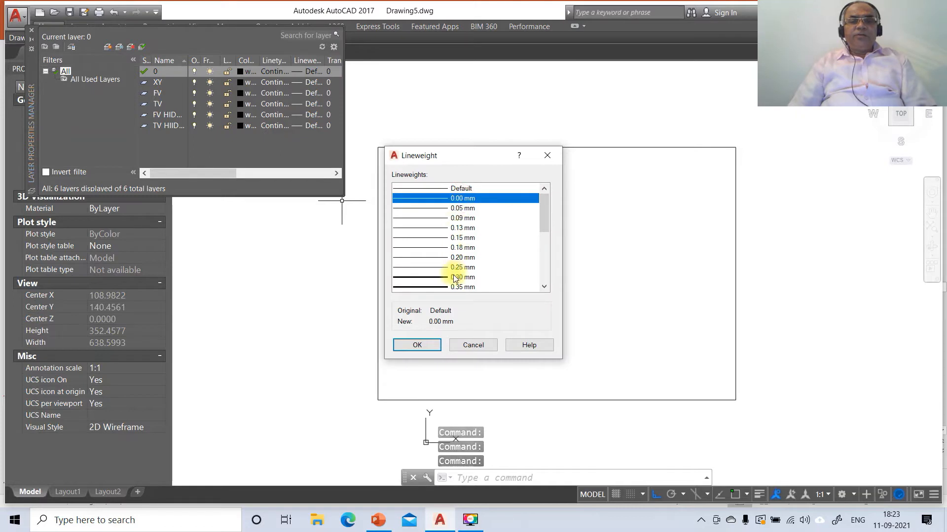
pyautogui.click(460, 208)
pyautogui.click(416, 345)
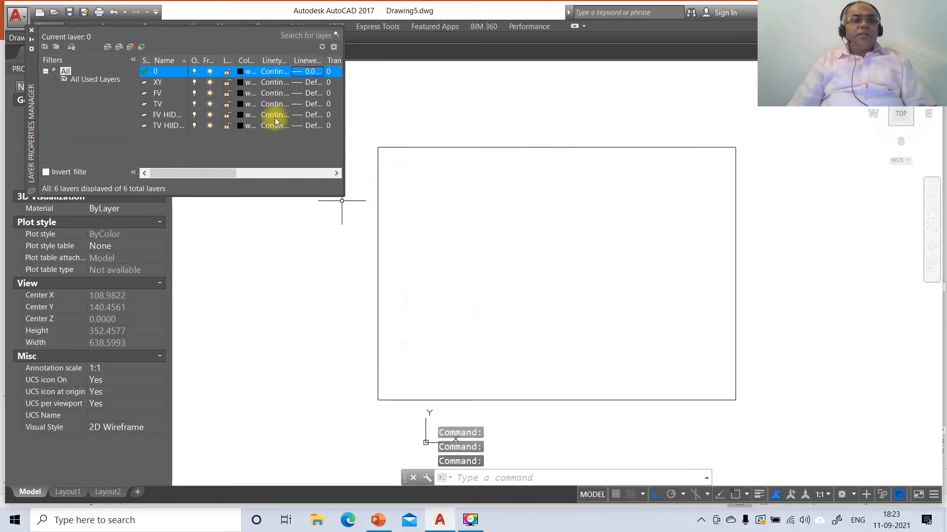
pyautogui.click(305, 82)
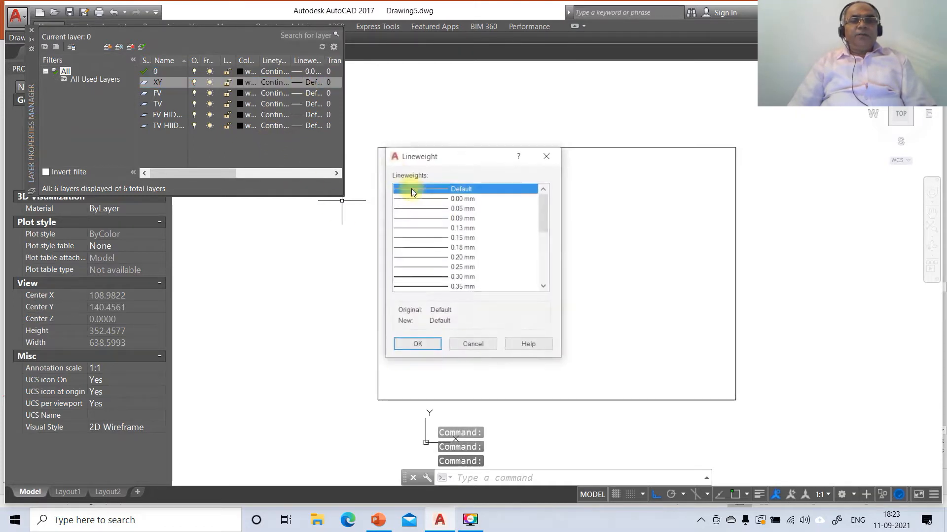
pyautogui.click(453, 228)
pyautogui.click(417, 344)
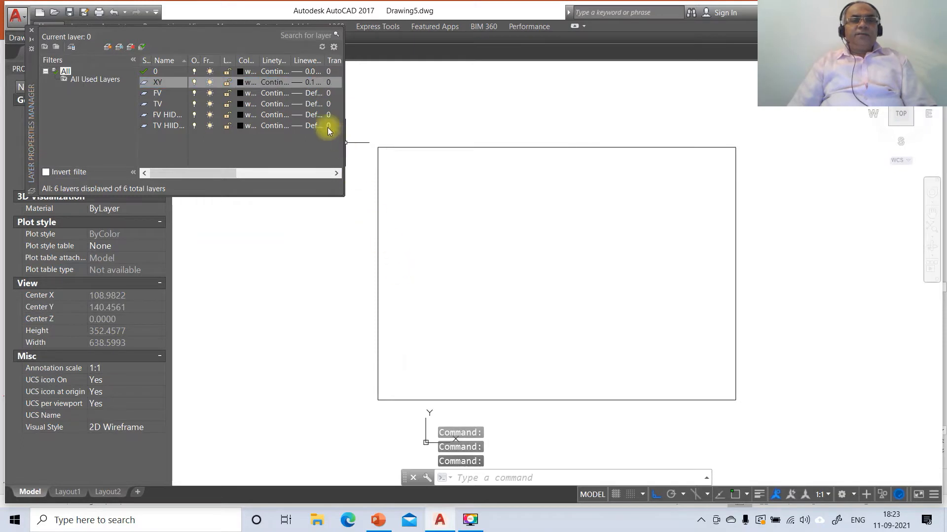
# - Set the lineweight of layer FV to 0.50 mm
pyautogui.click(310, 92)
pyautogui.scroll(-3, 448, 266)
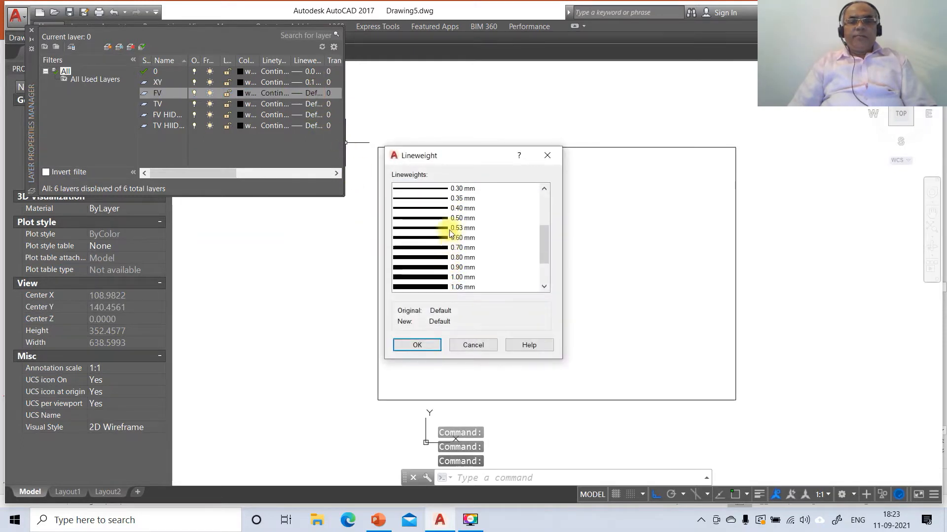
pyautogui.click(449, 218)
pyautogui.click(419, 343)
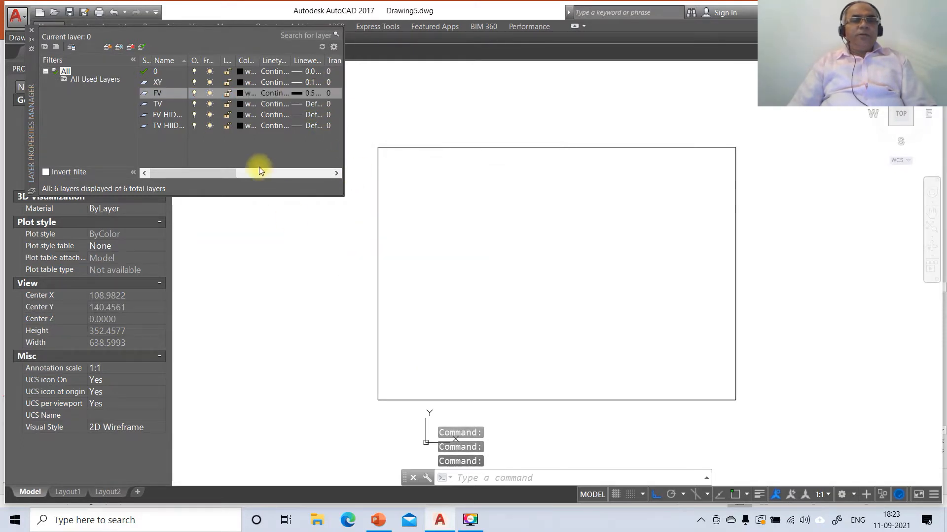
# - Set the lineweight of layer TV to 0.50 mm
pyautogui.click(302, 104)
pyautogui.scroll(-2, 451, 262)
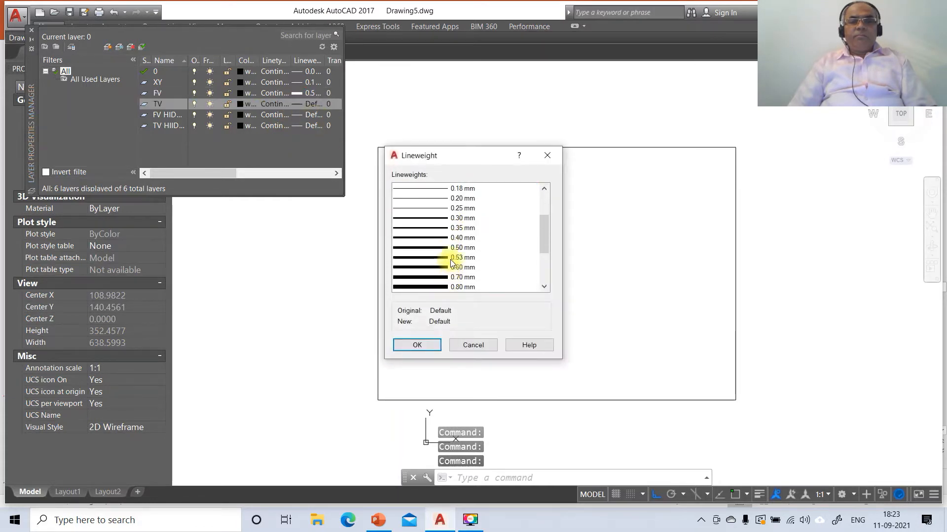
pyautogui.click(453, 248)
pyautogui.click(422, 342)
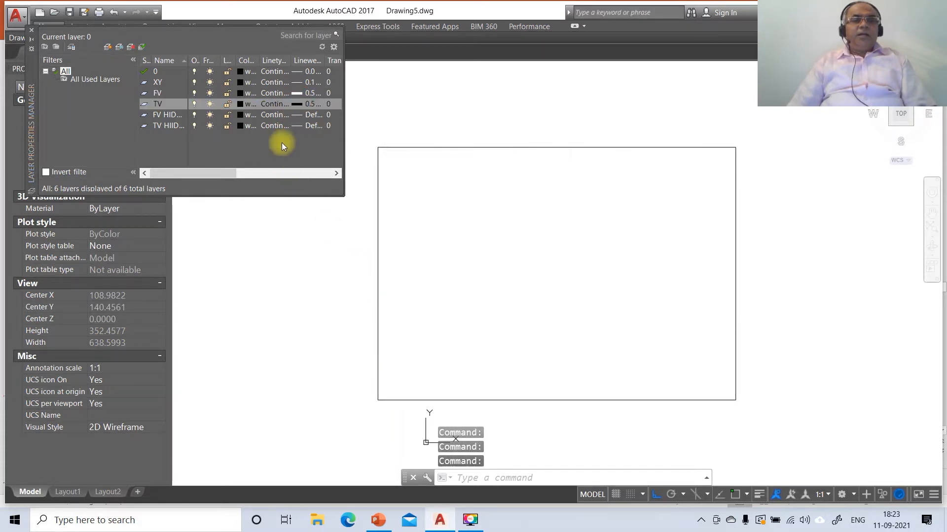
# - Set the lineweight of layers FV HIDDEN and TV HIIDEN to 0.30 mm
pyautogui.click(303, 114)
pyautogui.click(461, 277)
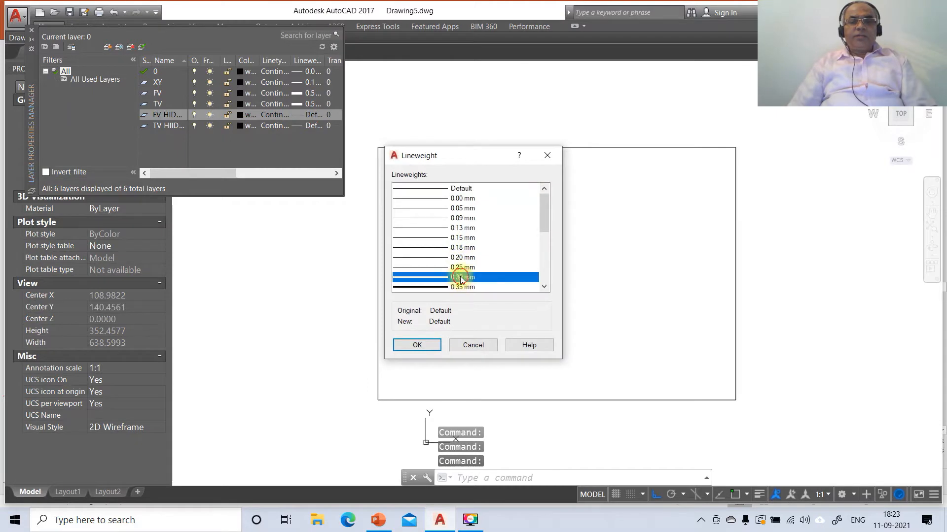
pyautogui.click(429, 347)
pyautogui.click(309, 126)
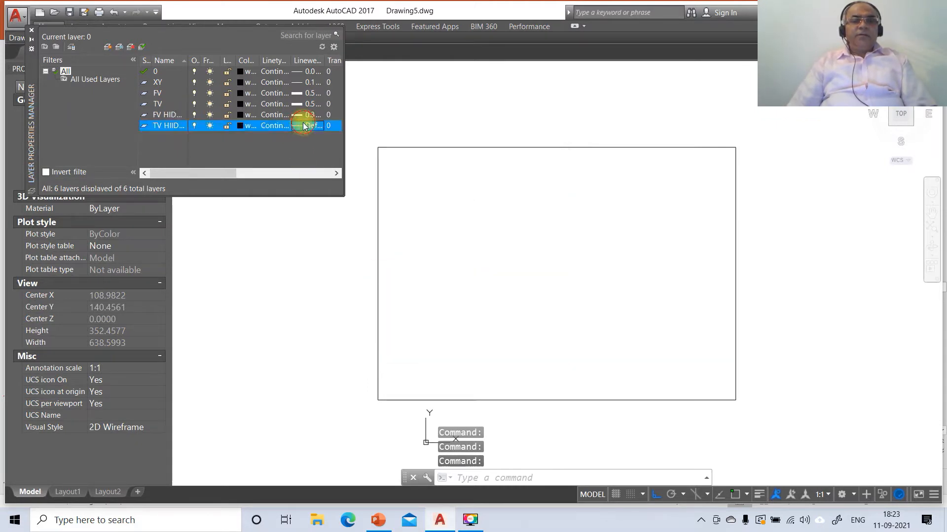
pyautogui.click(464, 279)
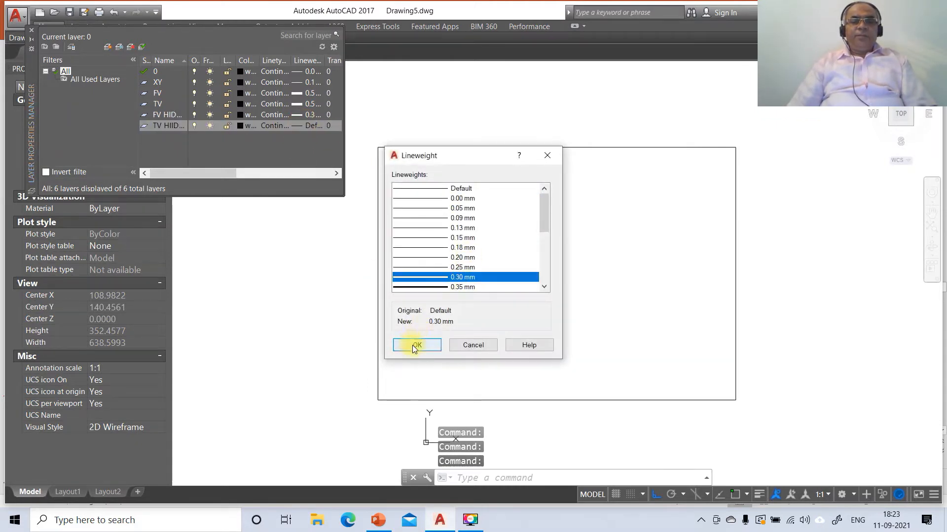
pyautogui.click(415, 346)
# - Load the HIDDEN linetype from acad.lin and assign it to layers TV HIIDEN and FV HIDDEN
pyautogui.click(276, 127)
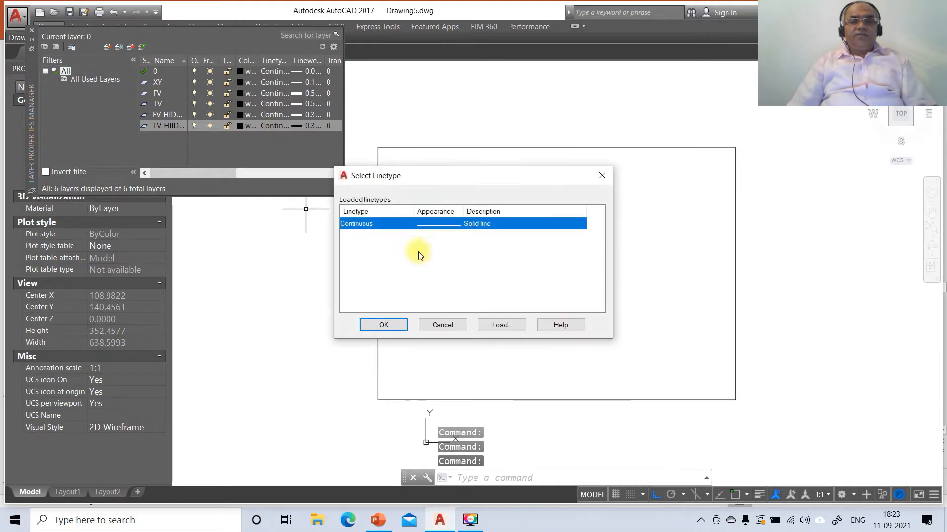
pyautogui.click(489, 325)
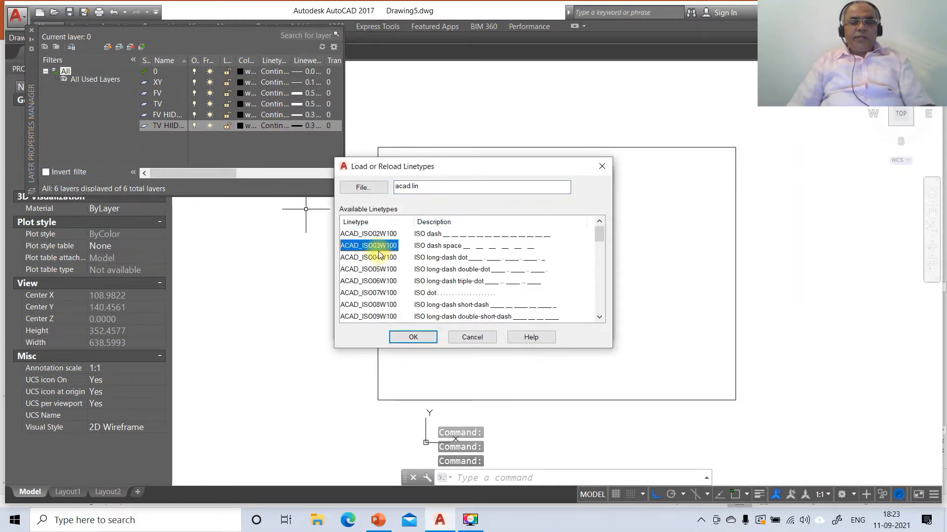
pyautogui.press('h')
pyautogui.click(413, 337)
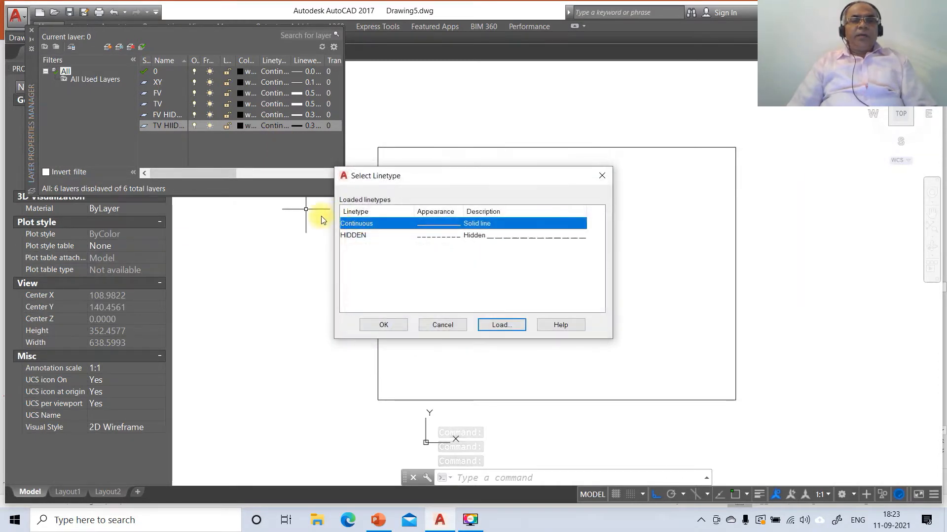
pyautogui.click(363, 235)
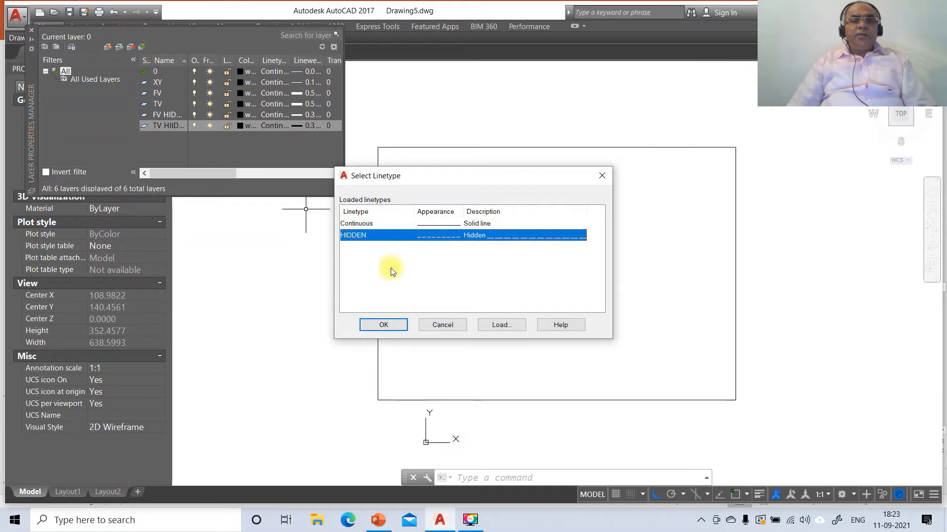
pyautogui.click(389, 325)
pyautogui.click(274, 115)
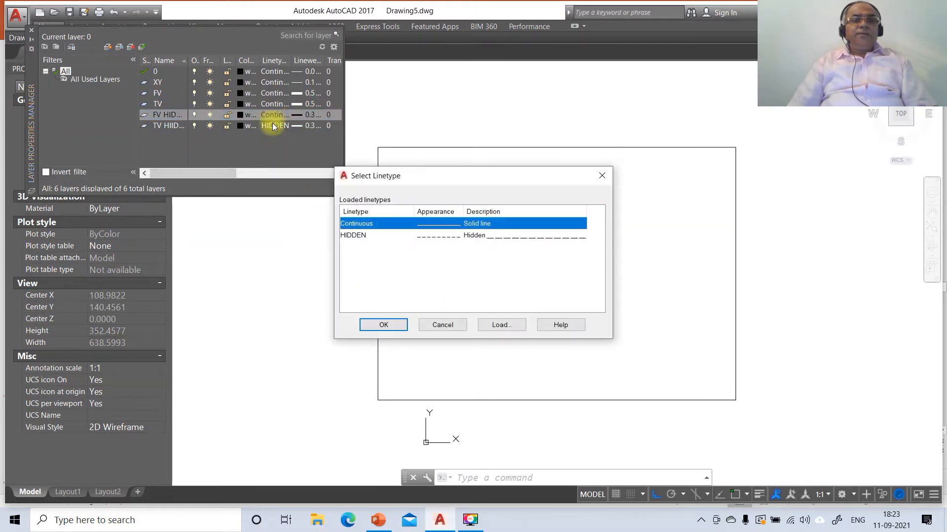
pyautogui.click(355, 235)
pyautogui.click(382, 325)
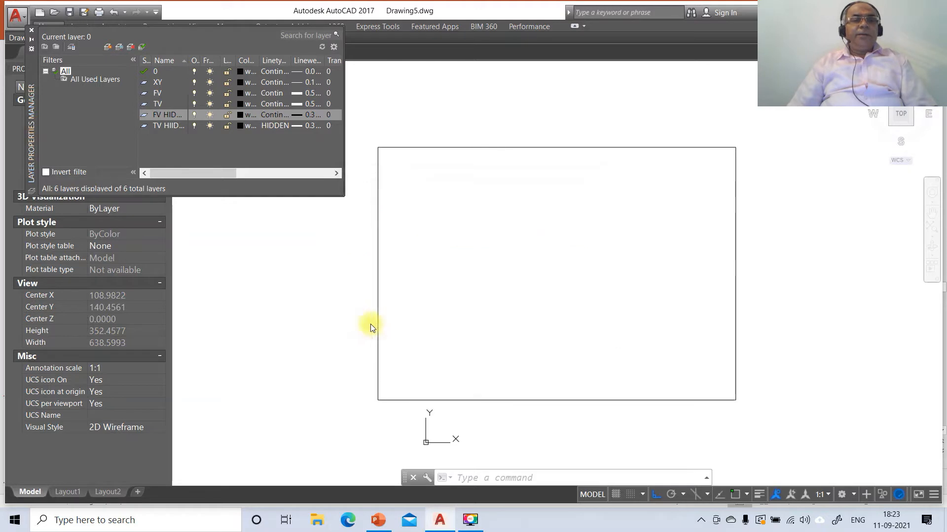
# - Set the colour of layer TV HIIDEN to blue and of layer FV HIDDEN to red
pyautogui.click(239, 127)
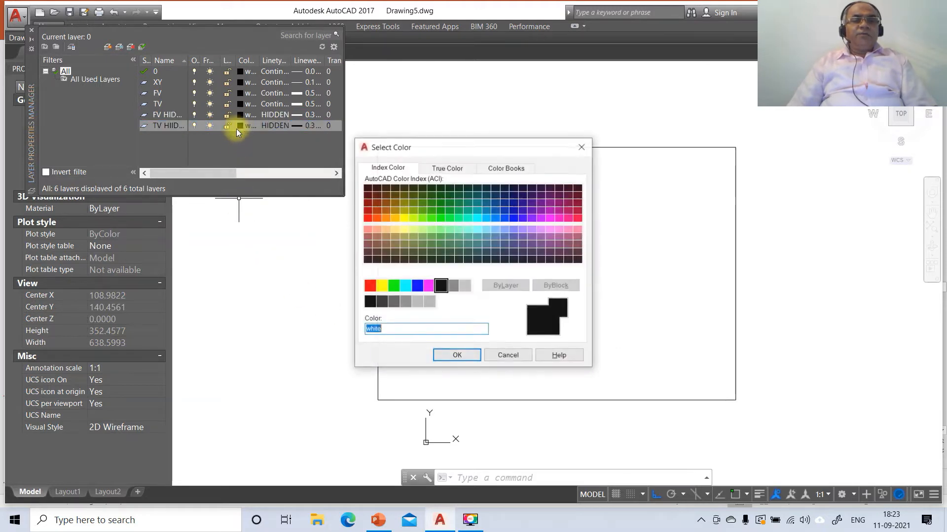
pyautogui.click(417, 286)
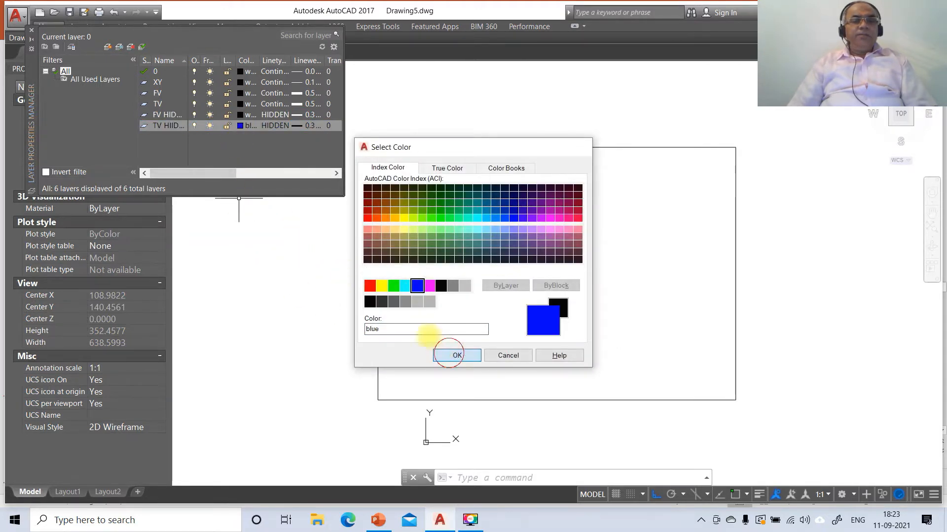
pyautogui.click(446, 355)
pyautogui.click(243, 118)
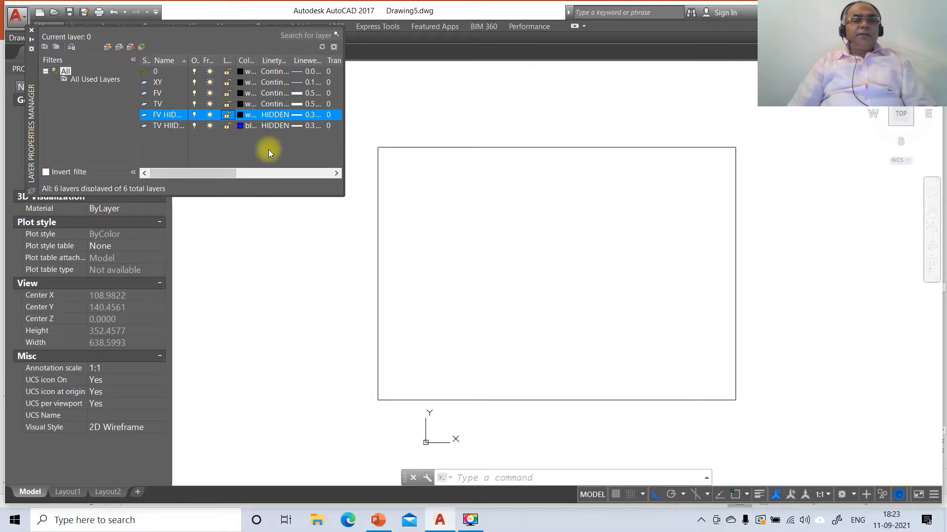
pyautogui.click(240, 115)
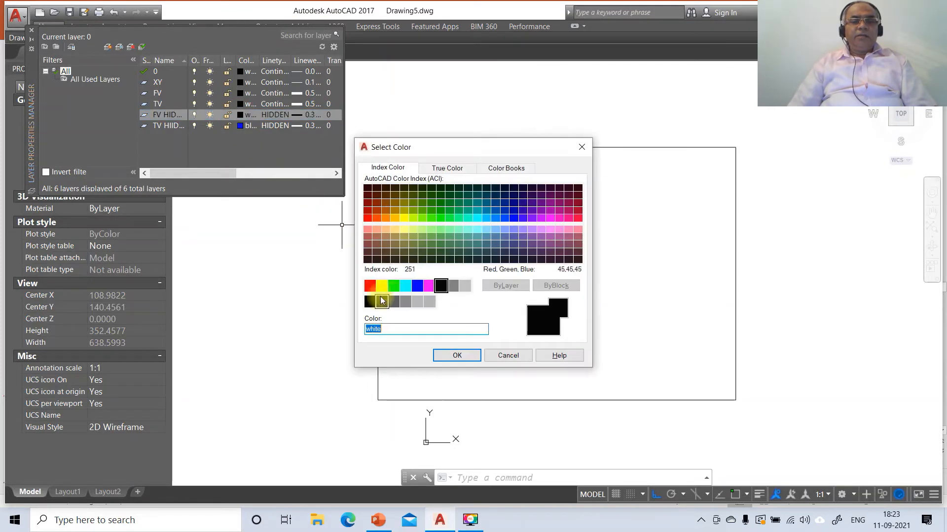
pyautogui.click(373, 284)
pyautogui.click(447, 351)
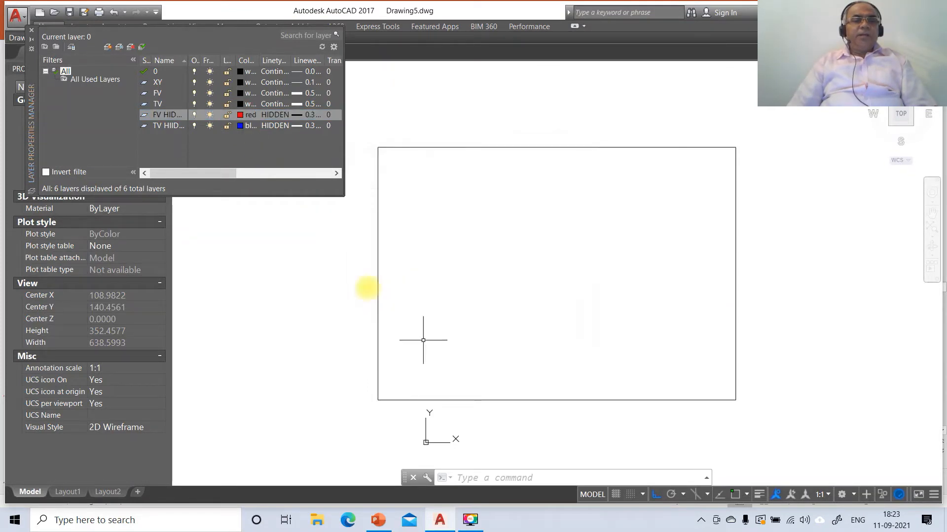
# - Set the colour of layer TV to blue and of layer FV to red
pyautogui.click(243, 104)
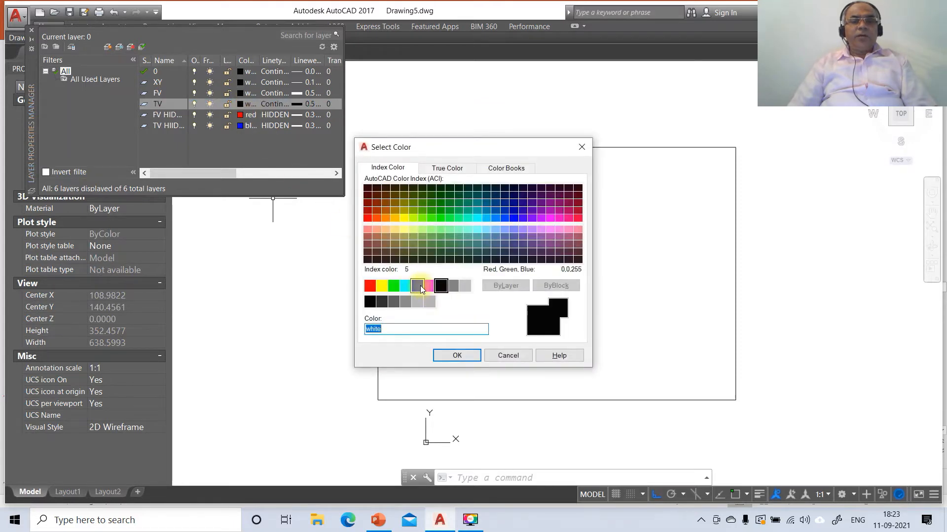
pyautogui.click(417, 286)
pyautogui.click(456, 355)
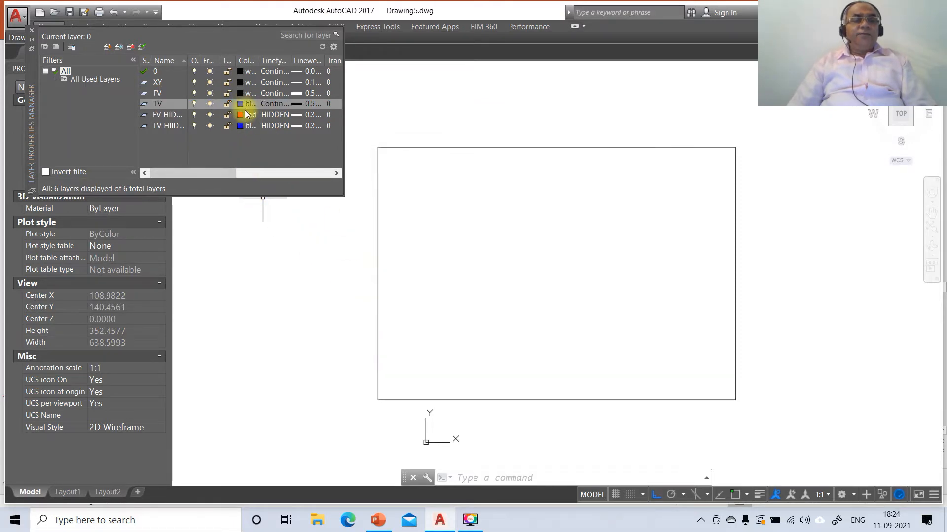
pyautogui.click(239, 93)
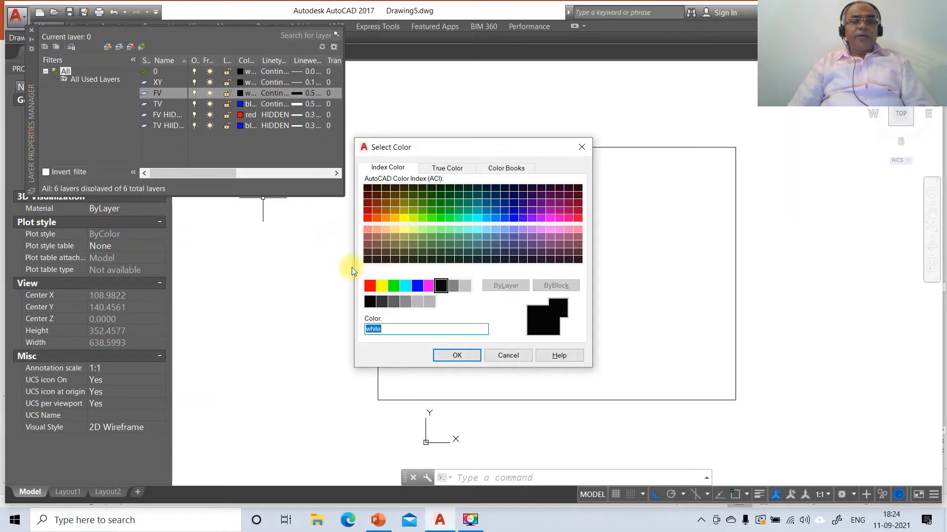
pyautogui.click(368, 287)
pyautogui.click(442, 356)
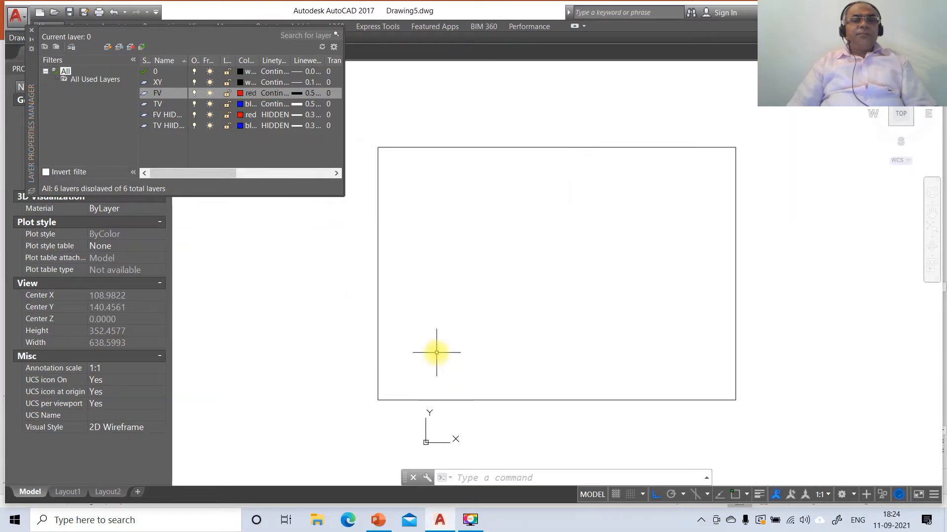
# - Check the final solution slide in PowerPoint, and in AutoCAD draw a four-sided polygon by edge, 40 mm long, near the border's left side
pyautogui.click(378, 520)
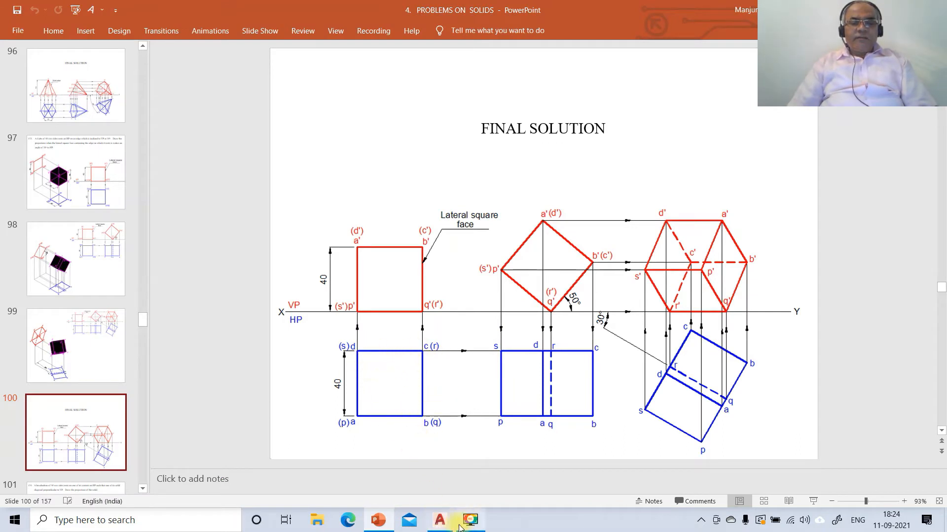
pyautogui.click(441, 520)
pyautogui.write('P')
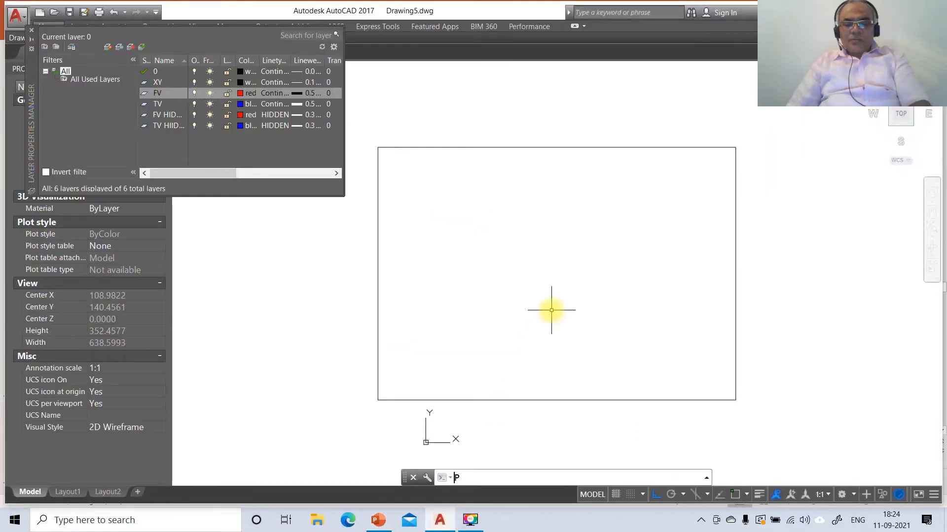
pyautogui.write('OL')
pyautogui.press('Return')
pyautogui.press('Return')
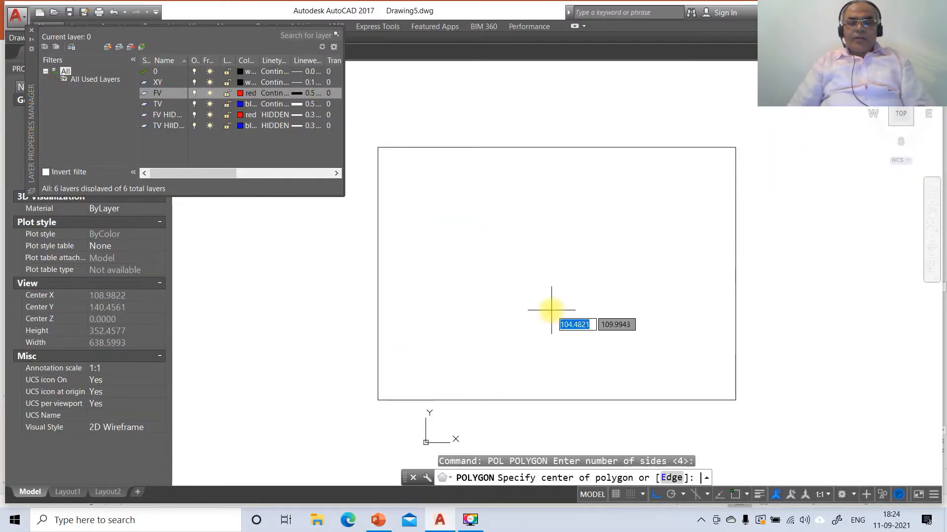
pyautogui.write('E')
pyautogui.press('Return')
pyautogui.click(427, 313)
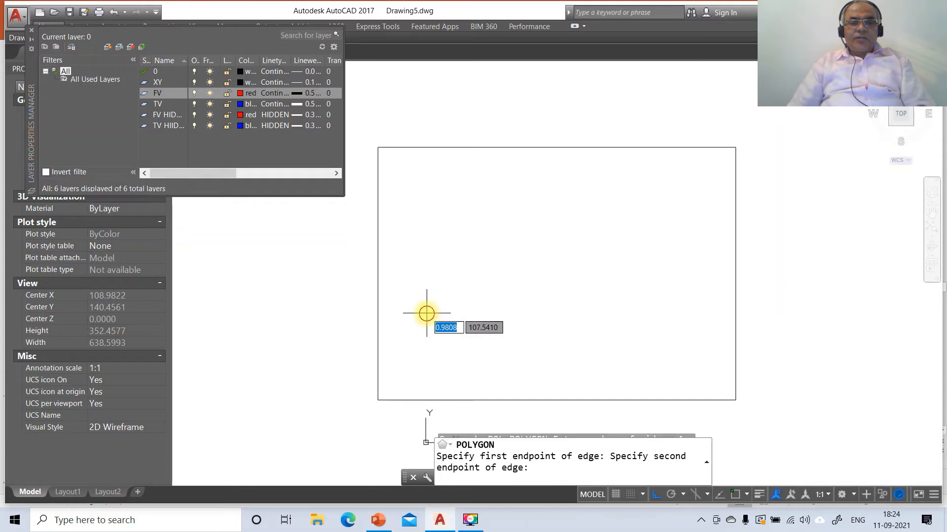
pyautogui.write('4')
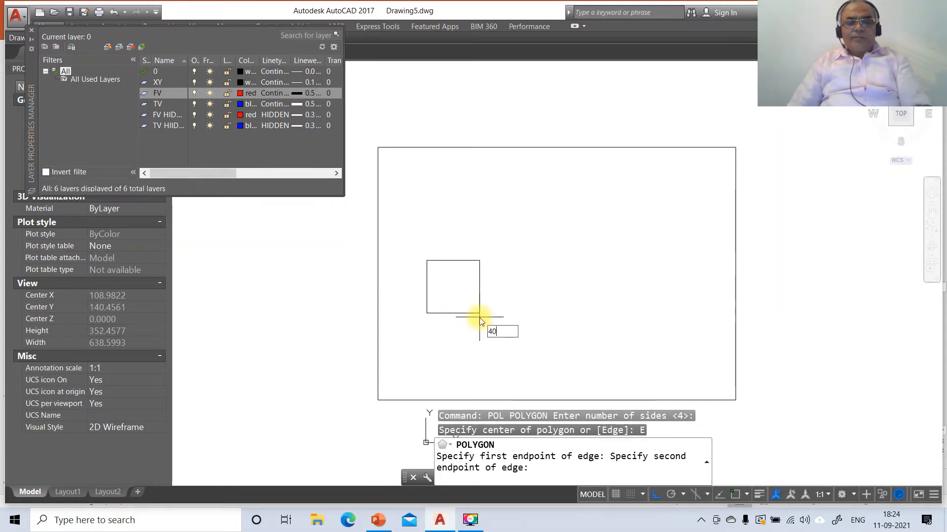
pyautogui.write('0')
pyautogui.press('Return')
pyautogui.click(507, 249)
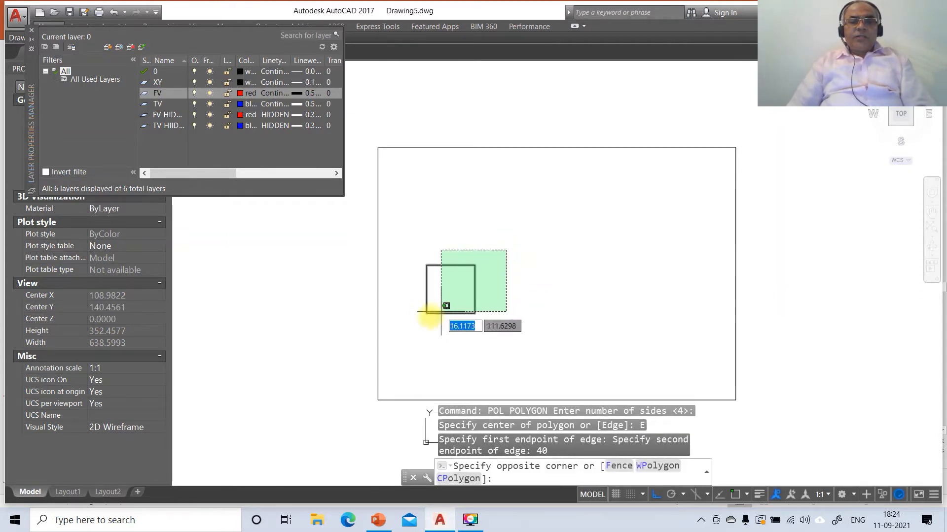
pyautogui.click(417, 324)
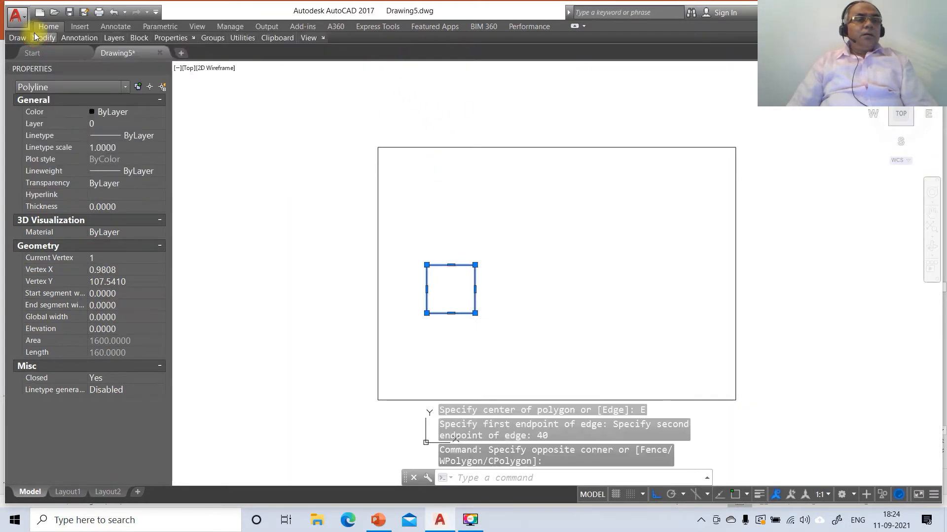
pyautogui.moveTo(43, 38)
pyautogui.press('Escape')
pyautogui.press('Escape')
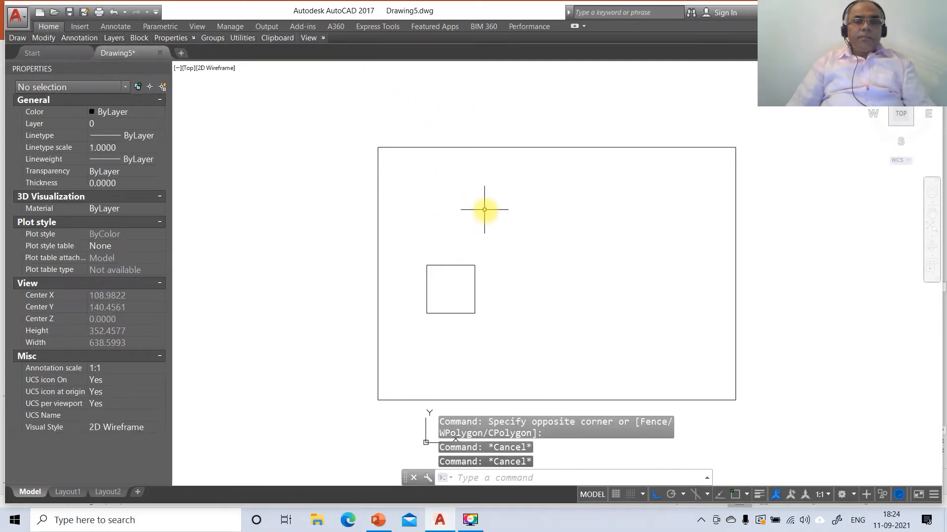
# - Assign the square to layer TV and turn on the lineweight display
pyautogui.click(501, 250)
pyautogui.click(422, 322)
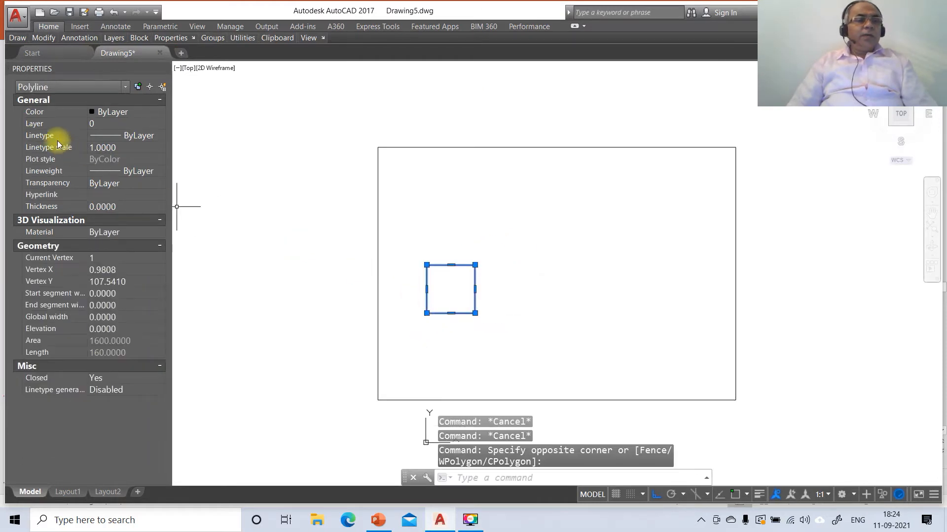
pyautogui.click(44, 126)
pyautogui.click(161, 124)
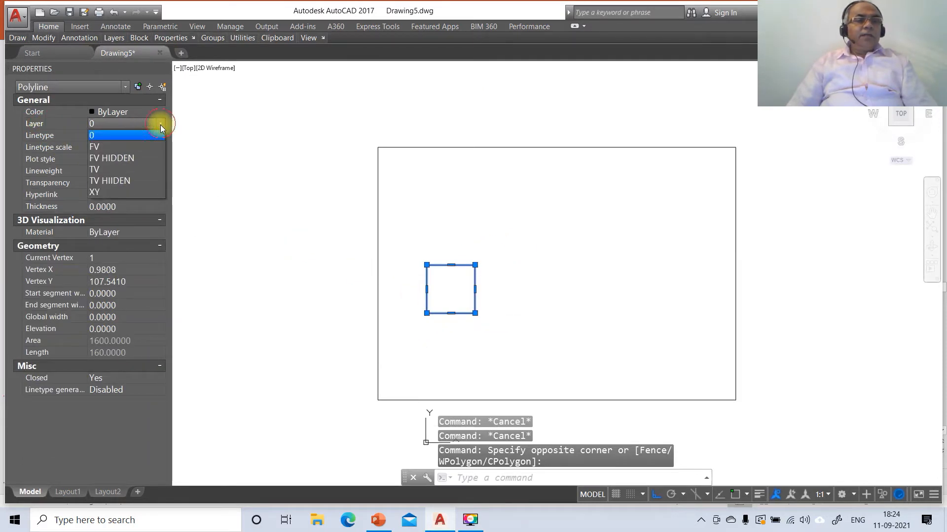
pyautogui.click(121, 172)
pyautogui.press('Escape')
pyautogui.press('Escape')
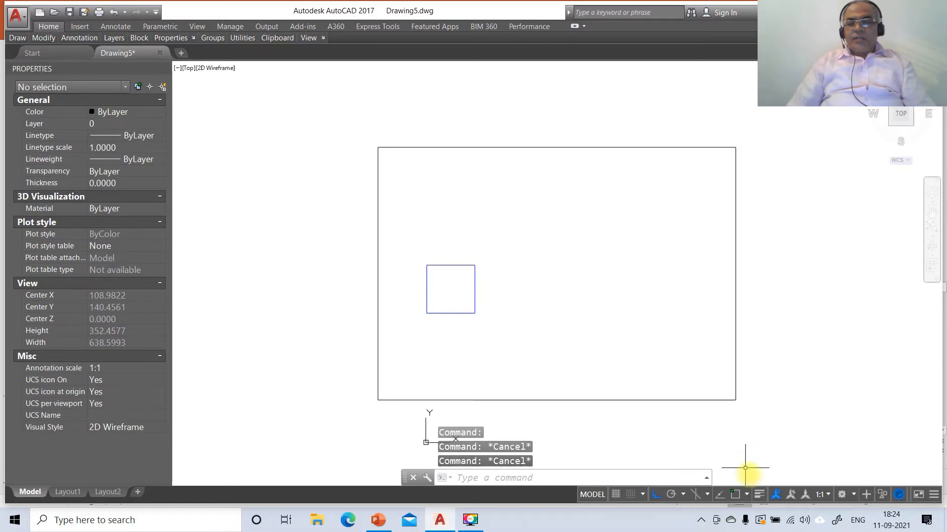
pyautogui.click(759, 494)
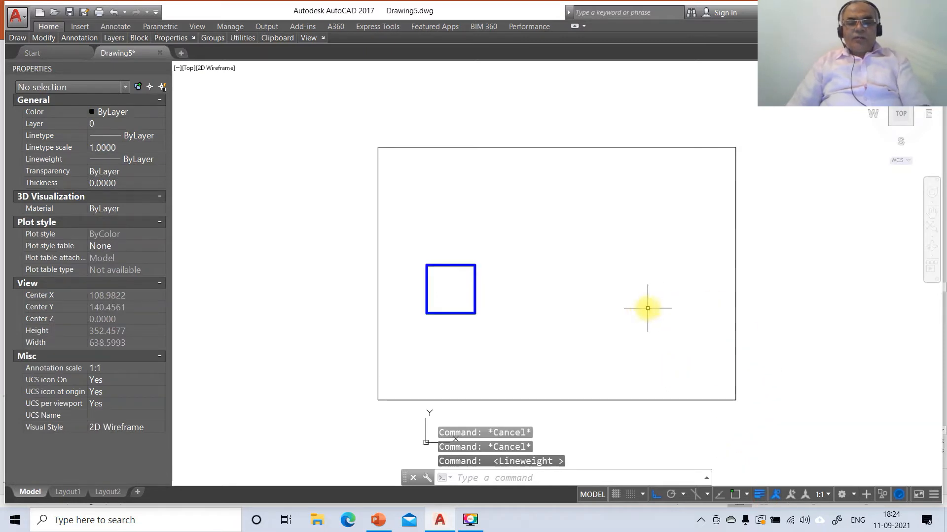
# - Draw a horizontal line just above the square, extending past both of its sides
pyautogui.write('L')
pyautogui.press('Return')
pyautogui.click(402, 244)
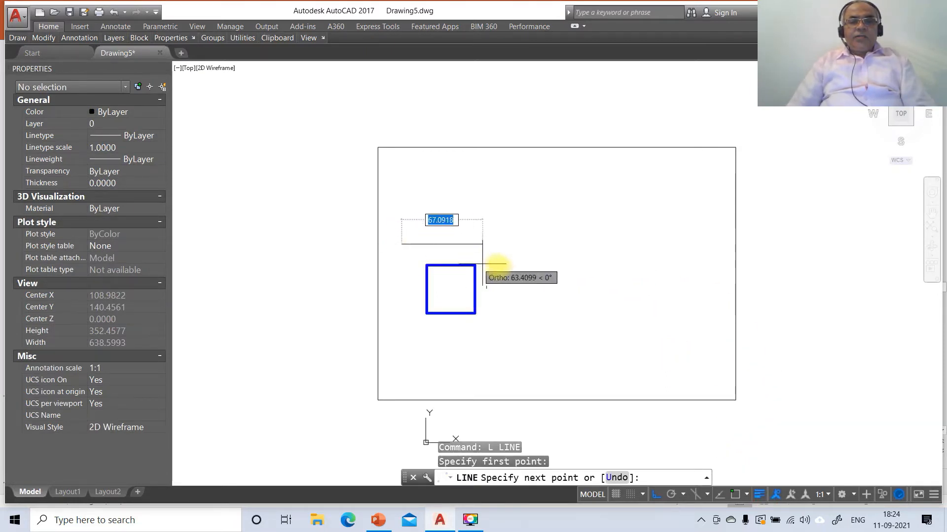
pyautogui.click(513, 261)
pyautogui.press('Return')
# - Check the final solution slide in PowerPoint, and in AutoCAD offset the horizontal line above the square upwards by 40 mm
pyautogui.click(377, 520)
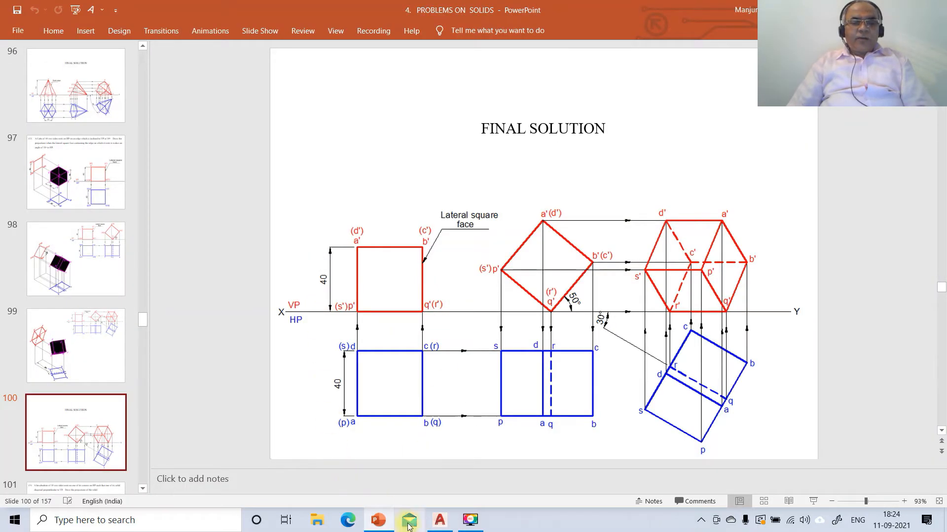
pyautogui.click(439, 521)
pyautogui.write('O')
pyautogui.press('Return')
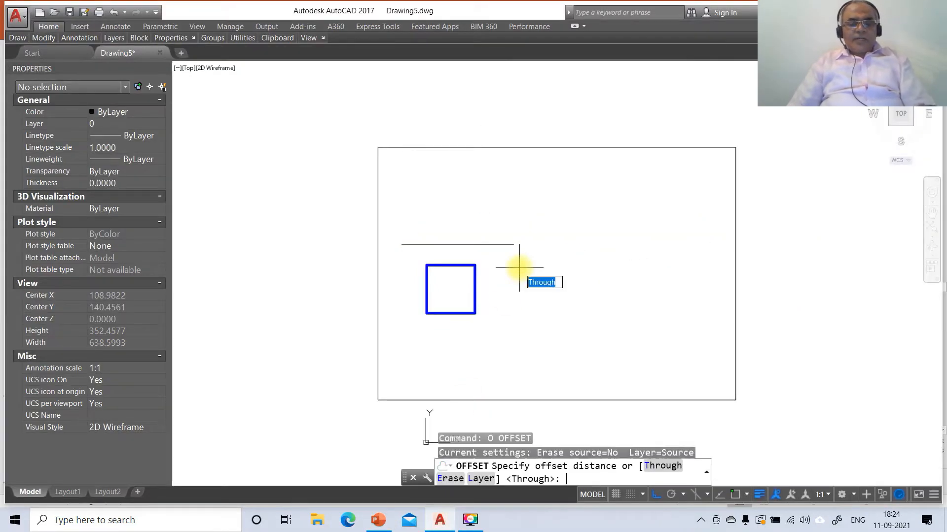
pyautogui.write('40')
pyautogui.press('Return')
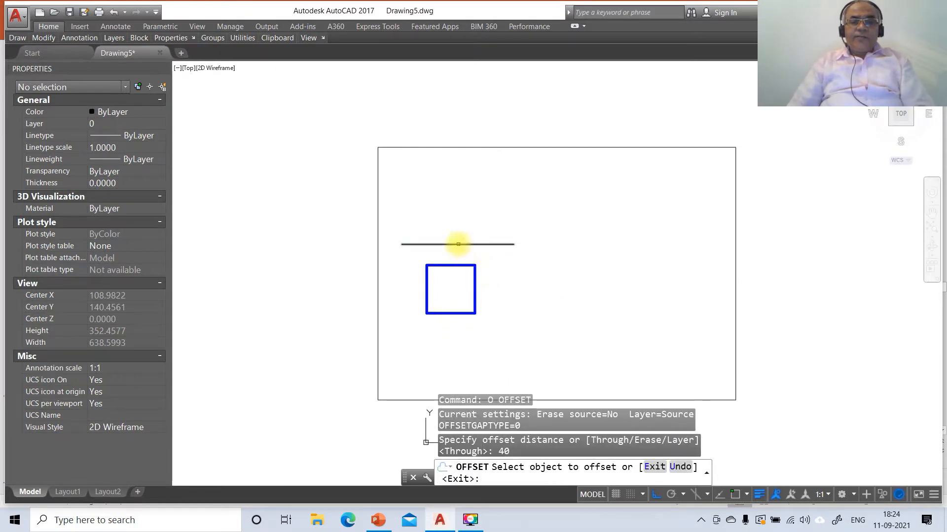
pyautogui.click(458, 244)
pyautogui.click(469, 195)
pyautogui.press('Escape')
# - Draw a vertical projector from the blue square's upper-left corner perpendicular to the upper horizontal line
pyautogui.write('L')
pyautogui.press('Return')
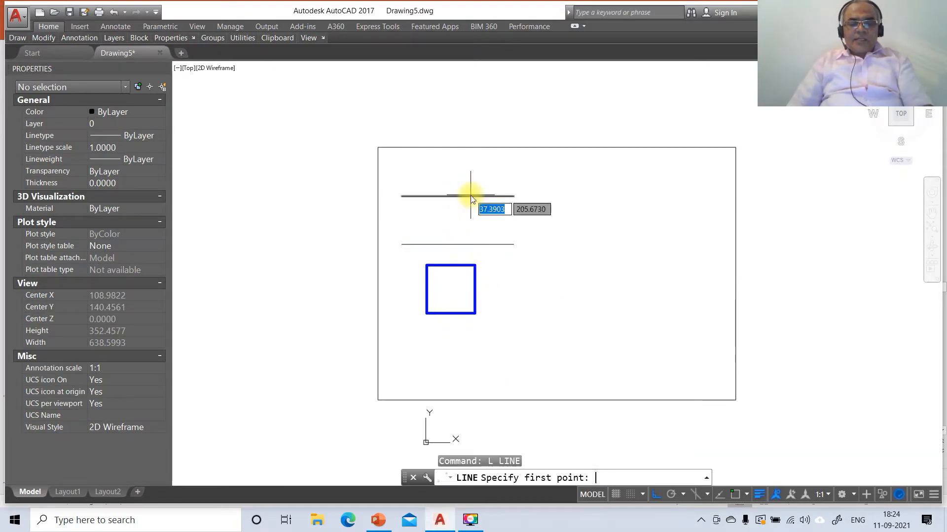
pyautogui.write('INT')
pyautogui.press('Return')
pyautogui.click(428, 267)
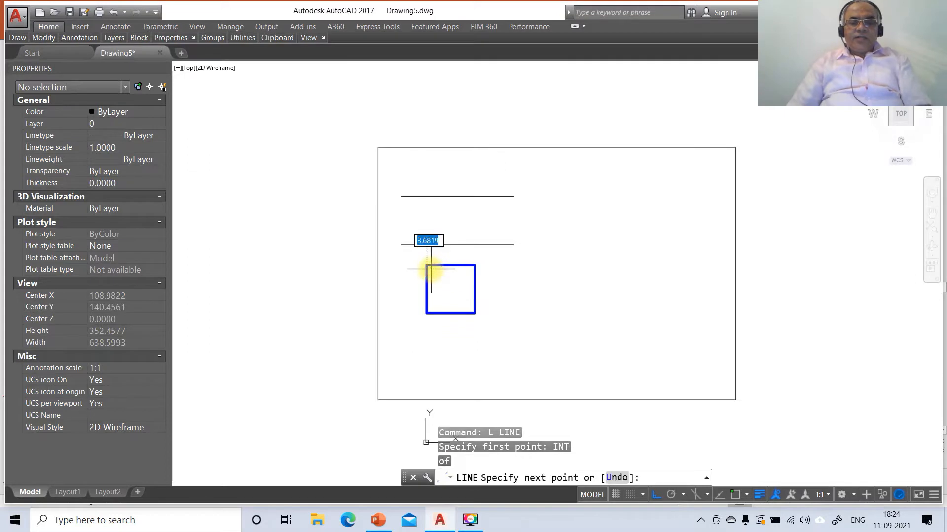
pyautogui.write('PER')
pyautogui.press('Return')
pyautogui.click(437, 196)
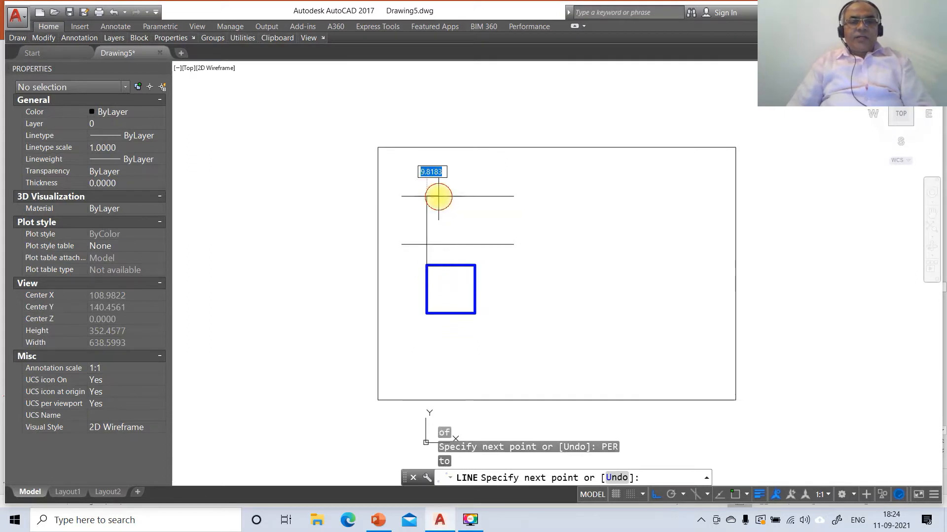
pyautogui.press('Return')
# - Draw a vertical projector from the blue square's upper-right corner perpendicular to the upper horizontal line
pyautogui.press('Return')
pyautogui.write('INT')
pyautogui.press('Return')
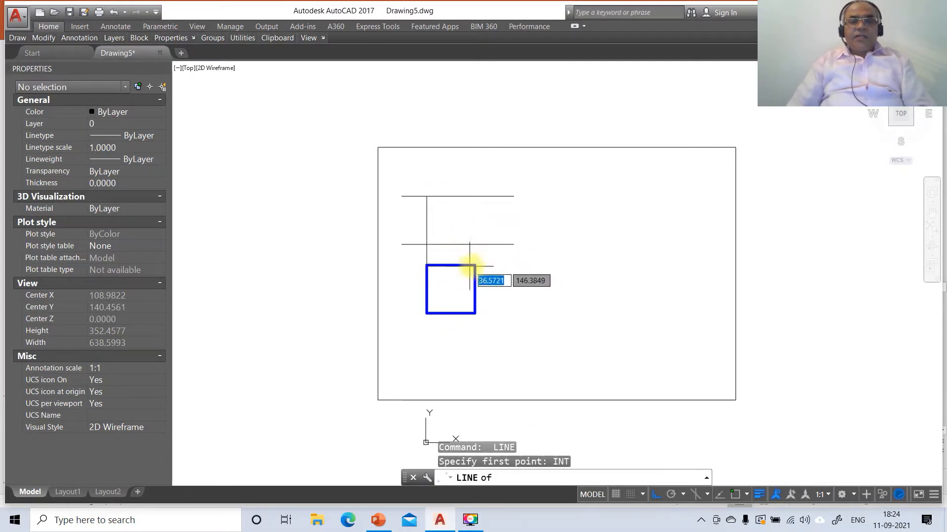
pyautogui.click(475, 266)
pyautogui.write('PE')
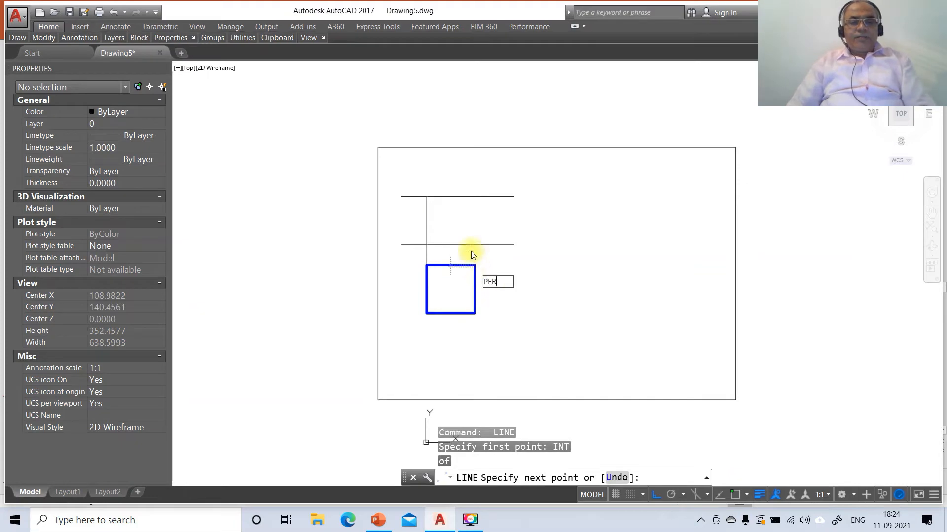
pyautogui.write('R')
pyautogui.press('Return')
pyautogui.click(470, 200)
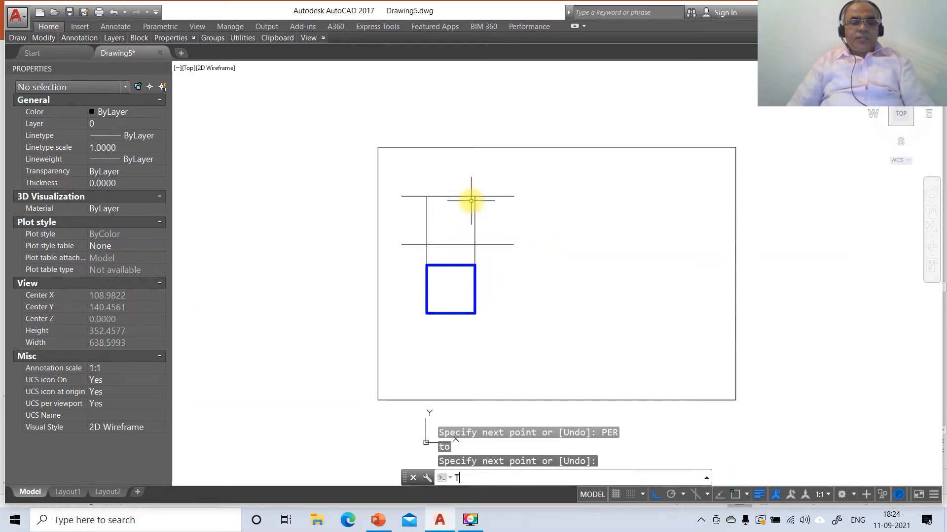
# - Trim both ends of the two horizontal lines using the two vertical projectors as cutting edges
pyautogui.write('TR')
pyautogui.press('Return')
pyautogui.click(427, 220)
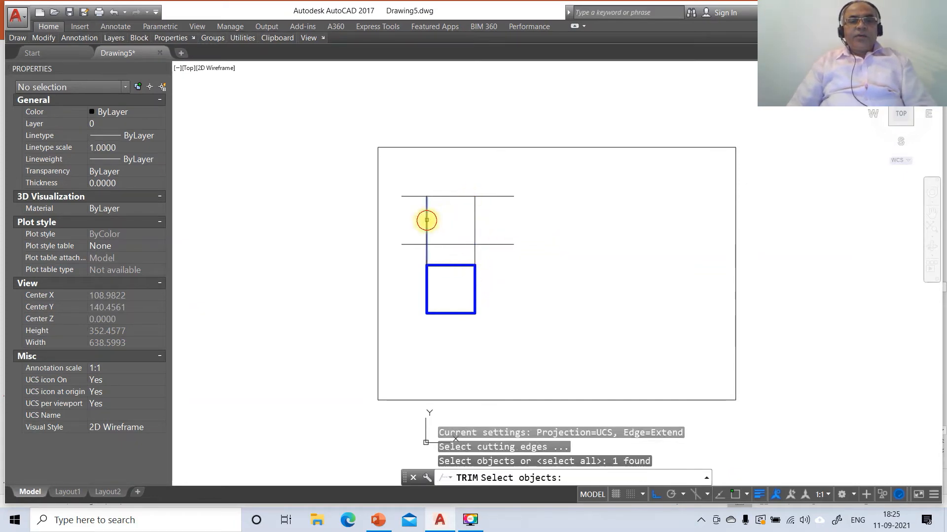
pyautogui.press('Return')
pyautogui.click(520, 182)
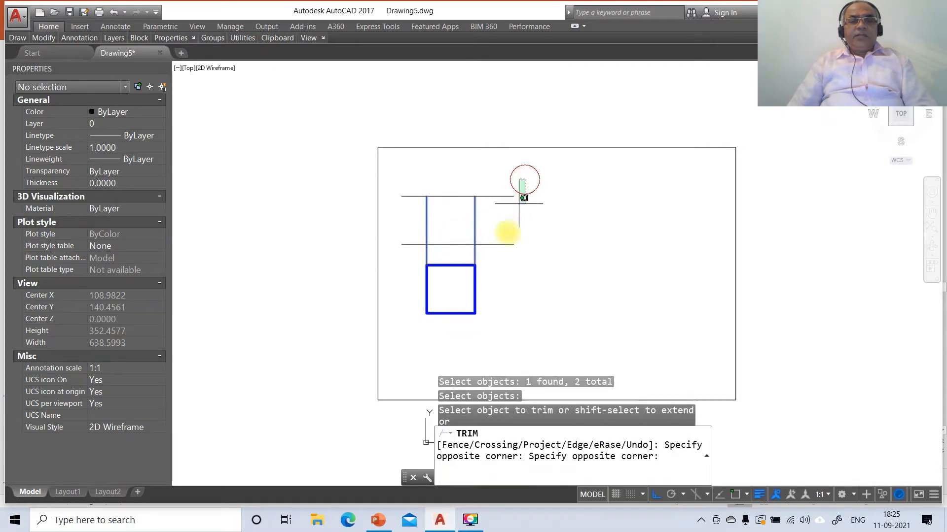
pyautogui.click(494, 262)
pyautogui.click(421, 178)
pyautogui.click(389, 262)
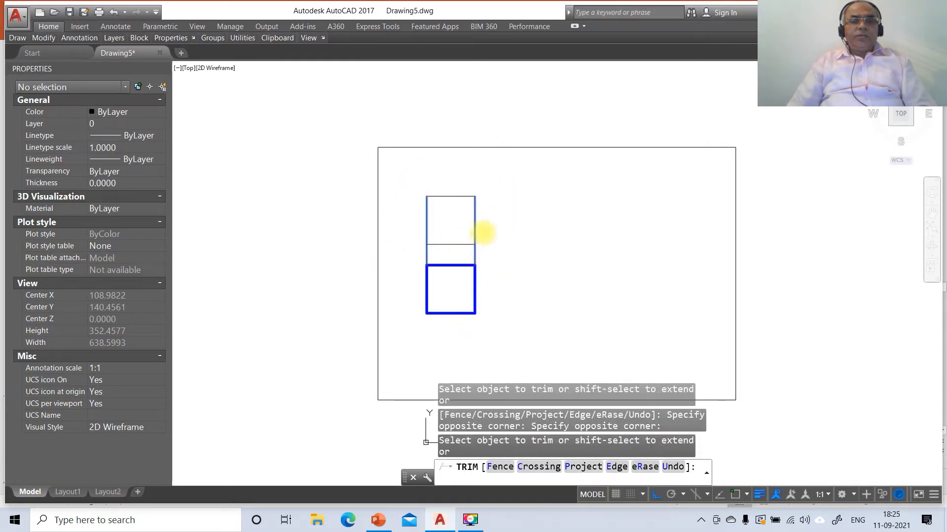
pyautogui.press('Return')
# - Break the left projector at its intersection with the lower horizontal line, using the same point for both break points
pyautogui.write('BR')
pyautogui.press('Return')
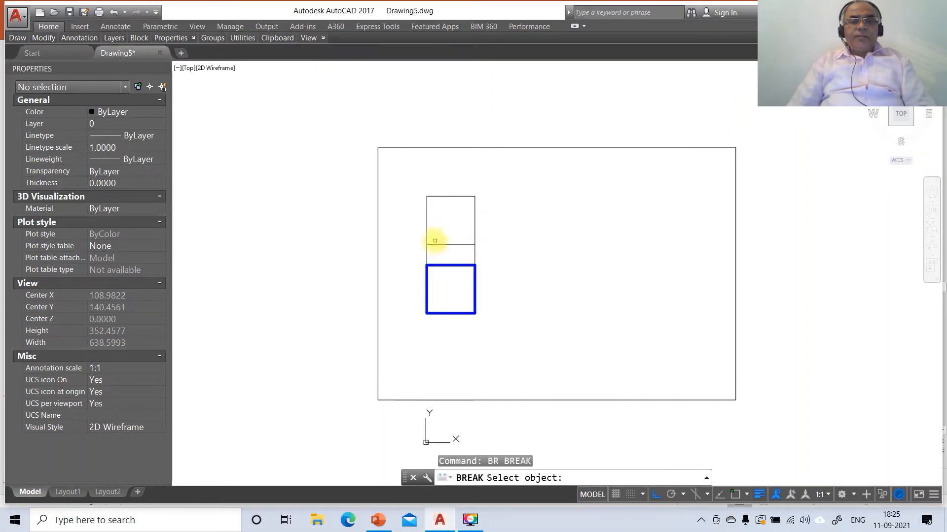
pyautogui.click(427, 234)
pyautogui.write('F')
pyautogui.press('Return')
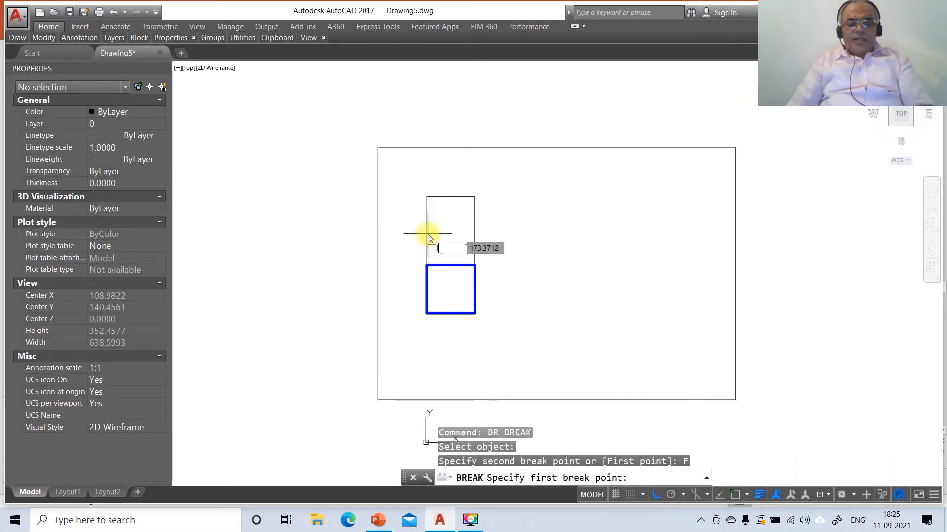
pyautogui.write('INT')
pyautogui.press('Return')
pyautogui.click(429, 242)
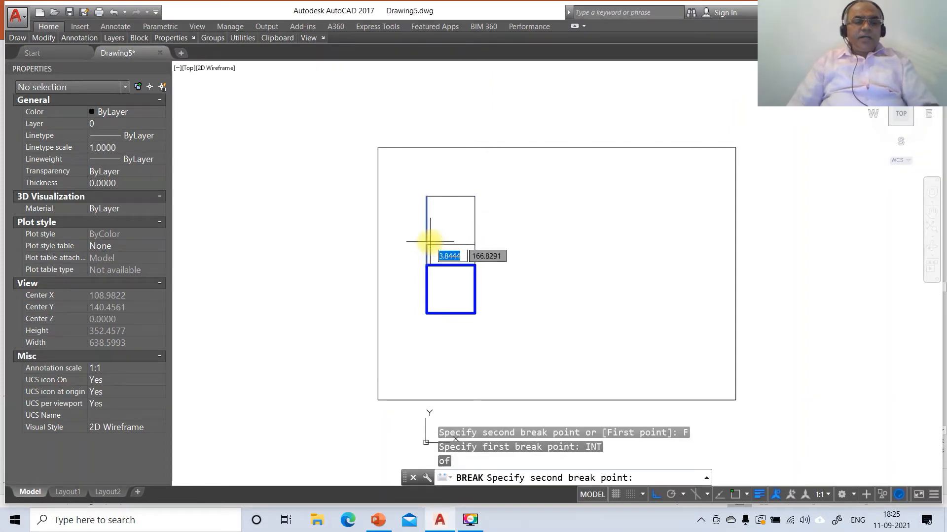
pyautogui.write('@')
pyautogui.press('Return')
# - Break the right projector at its intersection with the lower horizontal line, using the same point for both break points
pyautogui.press('Return')
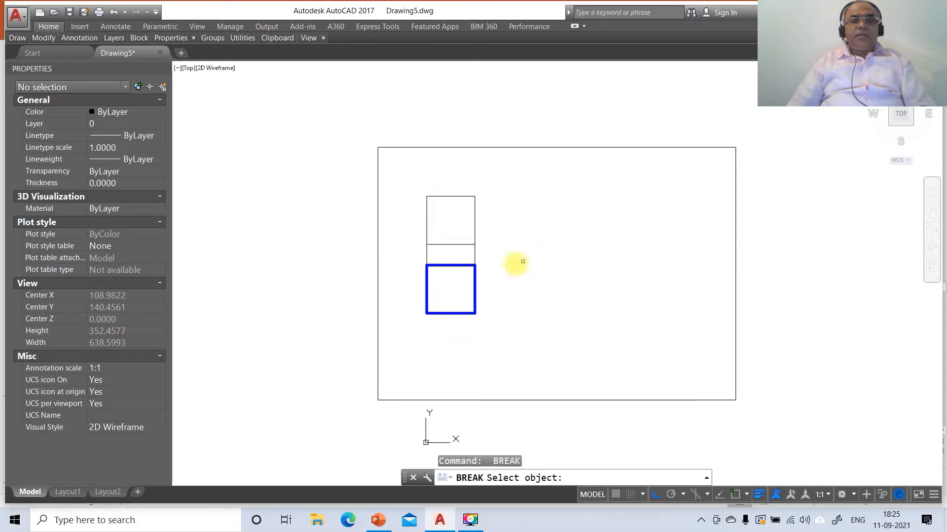
pyautogui.click(474, 233)
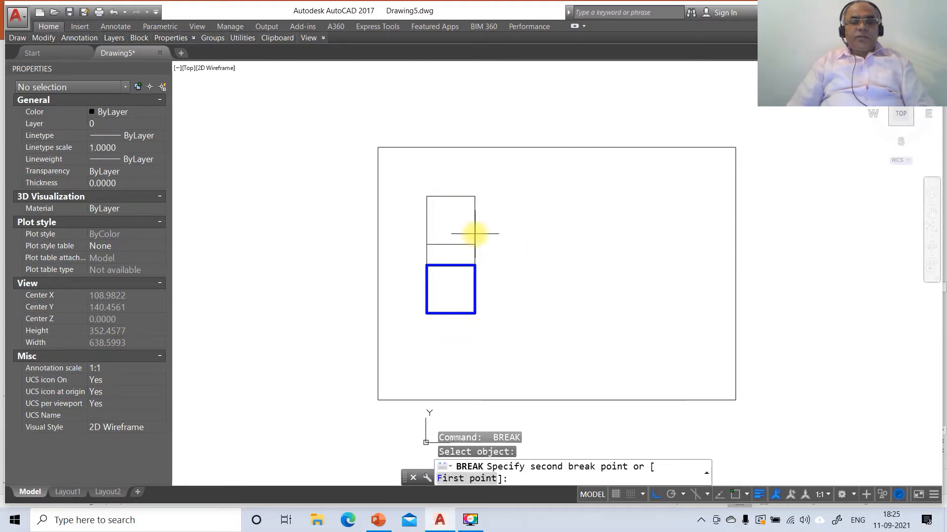
pyautogui.write('F')
pyautogui.press('Return')
pyautogui.write('INT')
pyautogui.press('Return')
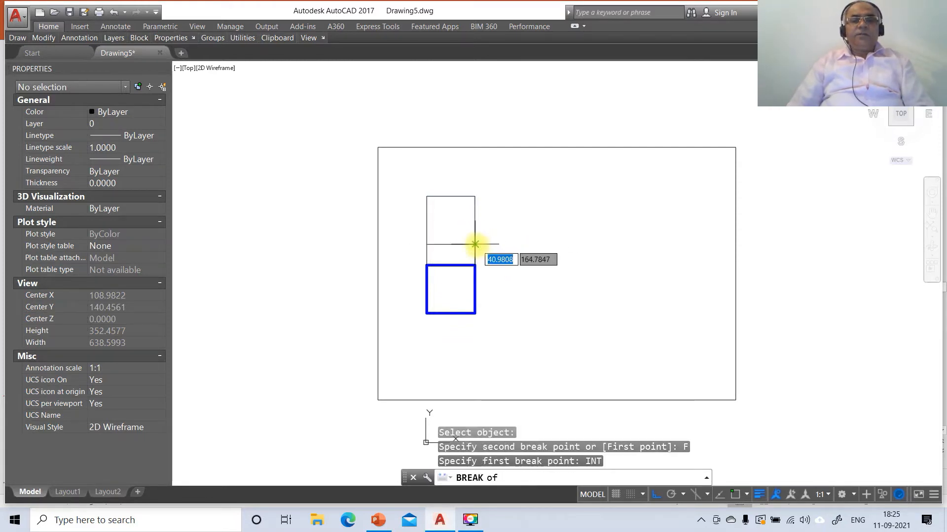
pyautogui.click(476, 244)
pyautogui.write('@')
pyautogui.press('Return')
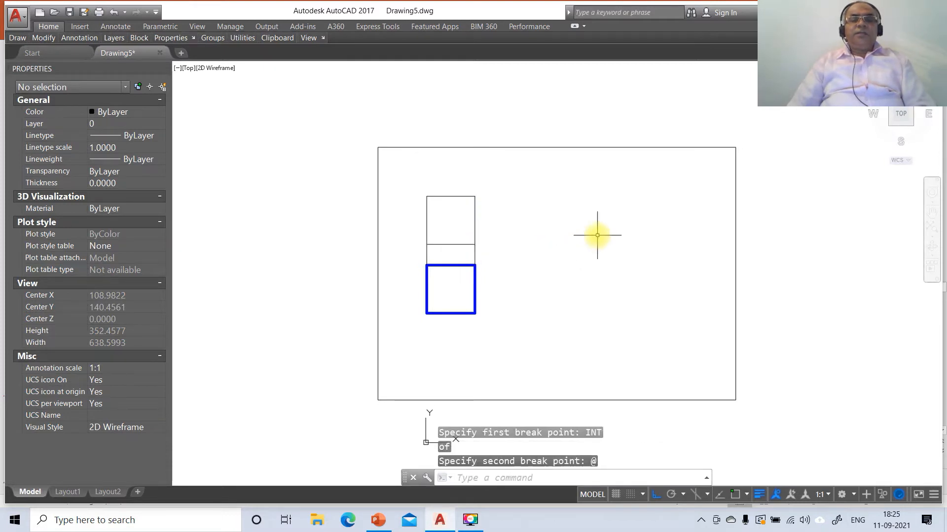
# - Assign the four lines forming the square above the blue one to layer FV
pyautogui.click(489, 192)
pyautogui.click(396, 203)
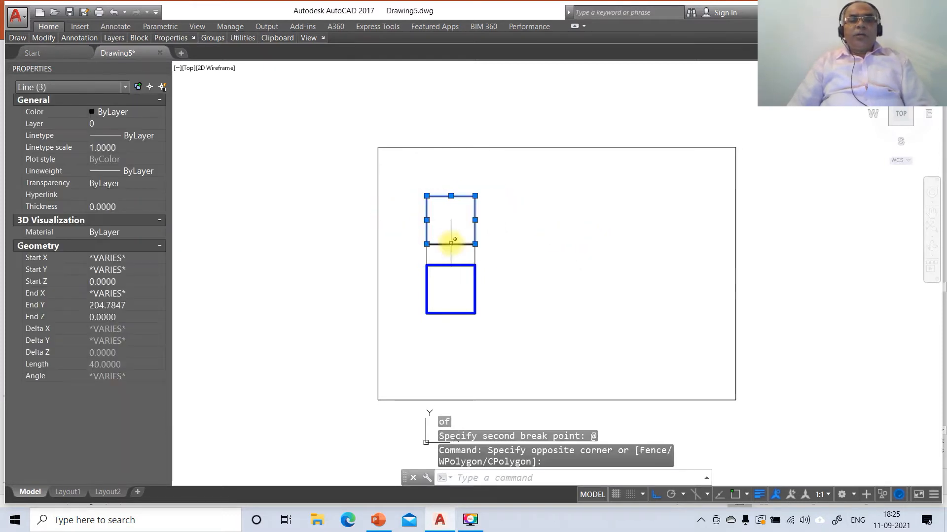
pyautogui.click(148, 127)
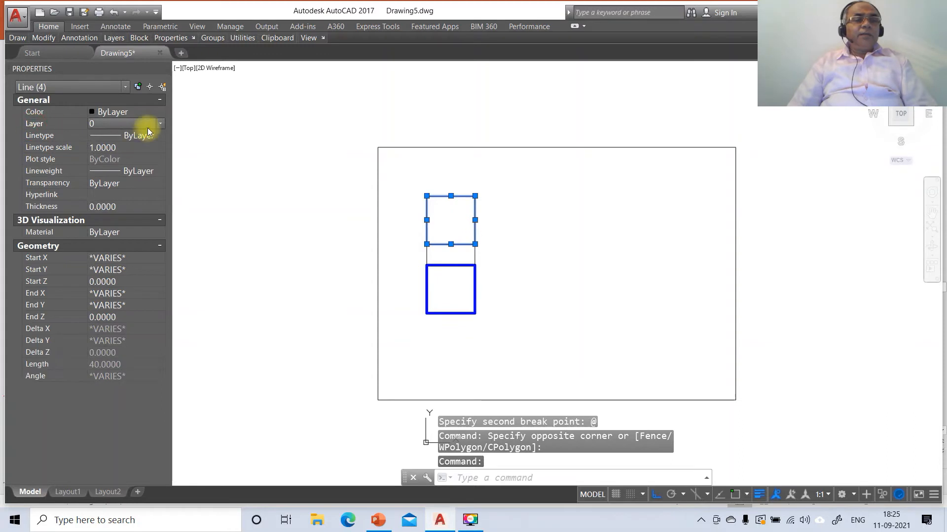
pyautogui.click(131, 140)
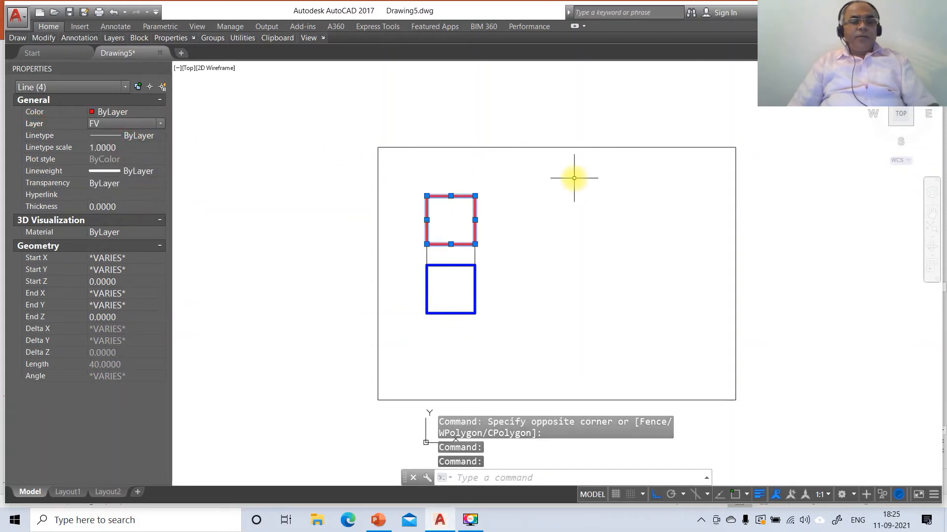
pyautogui.press('Escape')
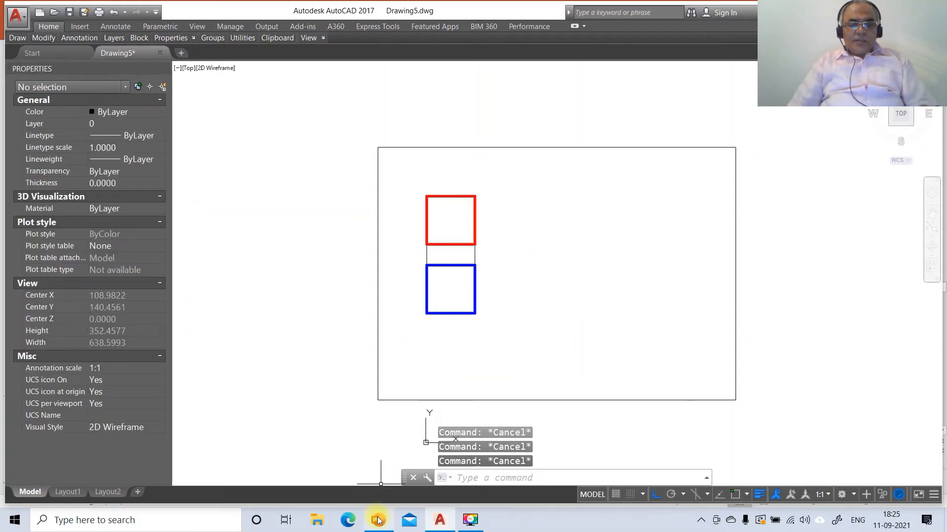
# - Check the final solution slide in PowerPoint, and in AutoCAD copy the red square horizontally to its right
pyautogui.click(378, 520)
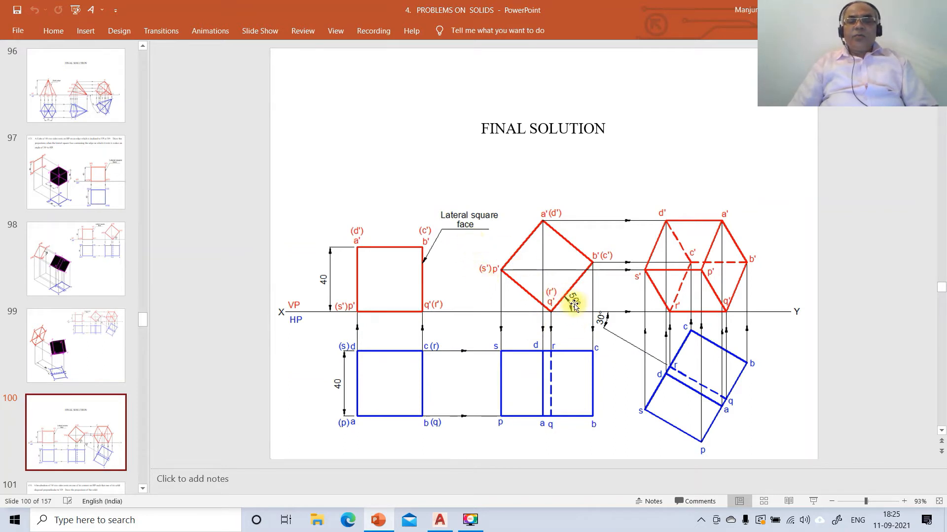
pyautogui.click(439, 520)
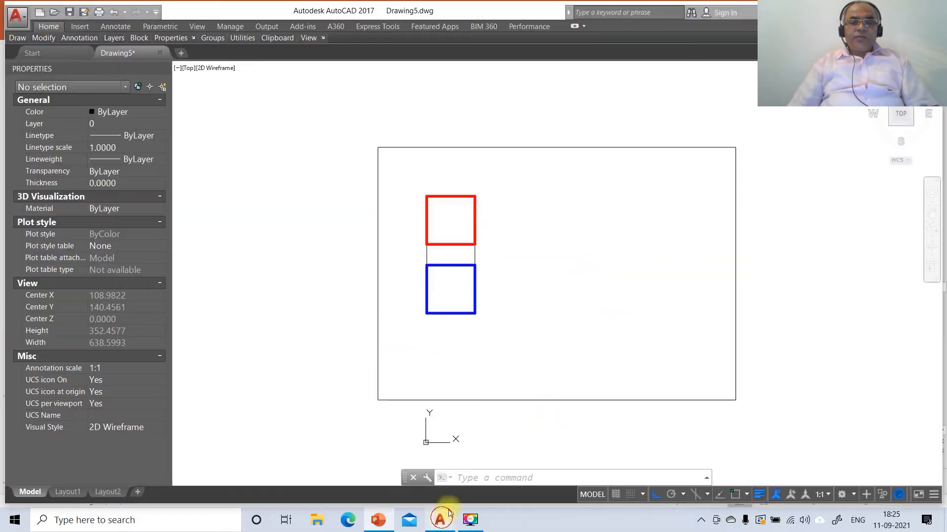
pyautogui.write('co')
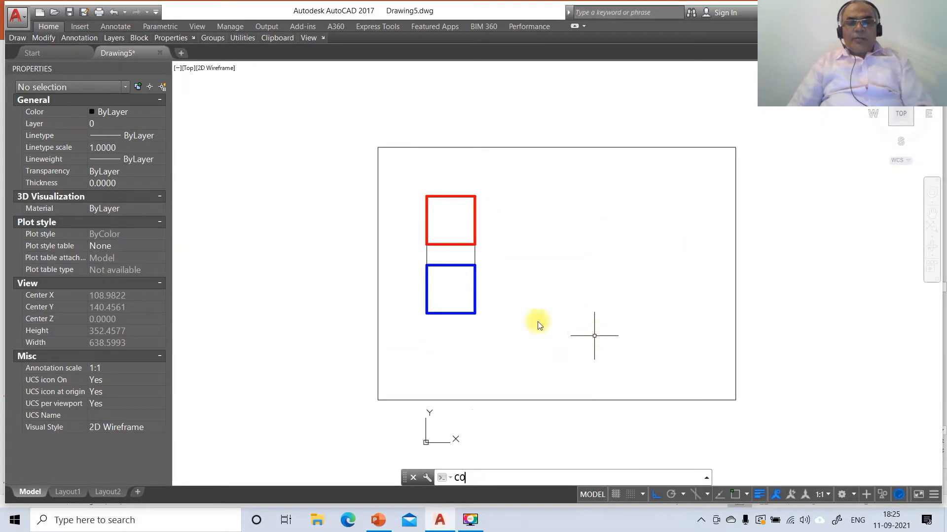
pyautogui.press('Return')
pyautogui.click(409, 186)
pyautogui.click(531, 255)
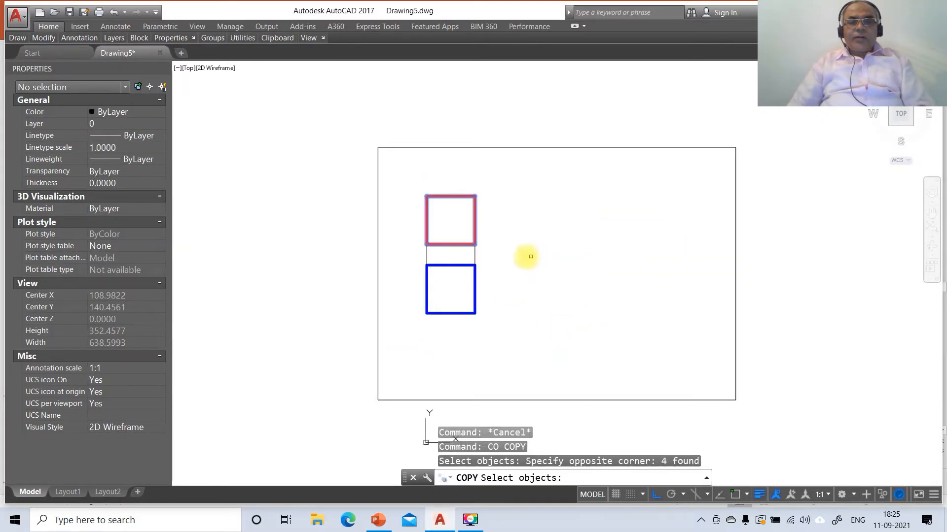
pyautogui.press('Return')
pyautogui.click(524, 256)
pyautogui.click(601, 260)
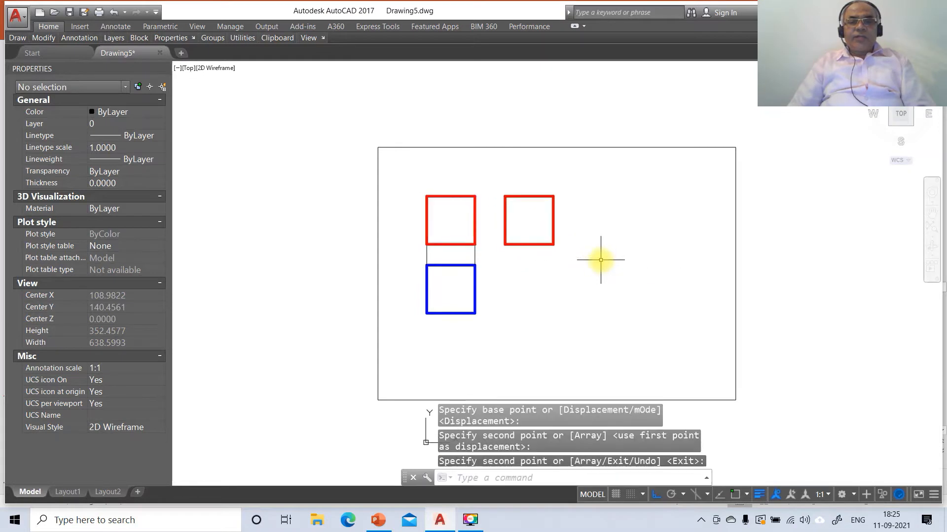
# - Rotate the copied red square by -40° about its lower-right corner
pyautogui.write('R')
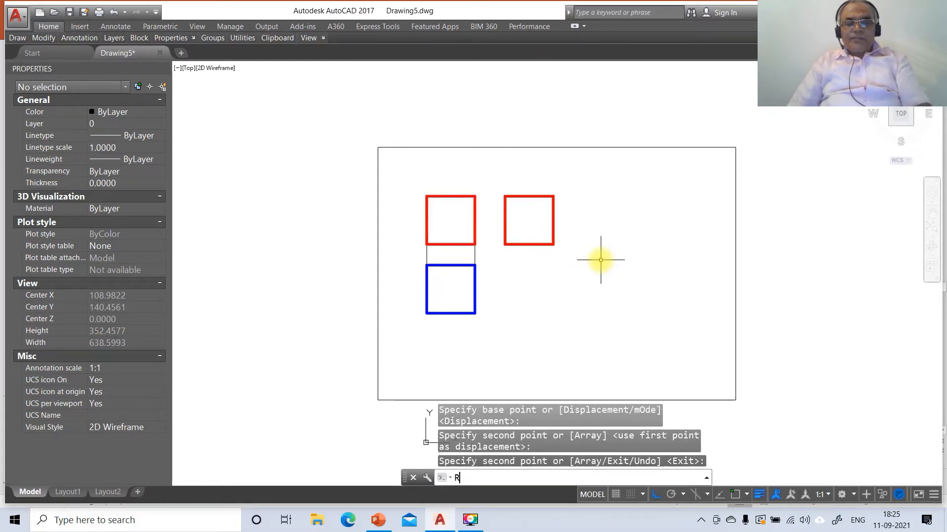
pyautogui.write('O')
pyautogui.press('Return')
pyautogui.click(495, 186)
pyautogui.click(562, 252)
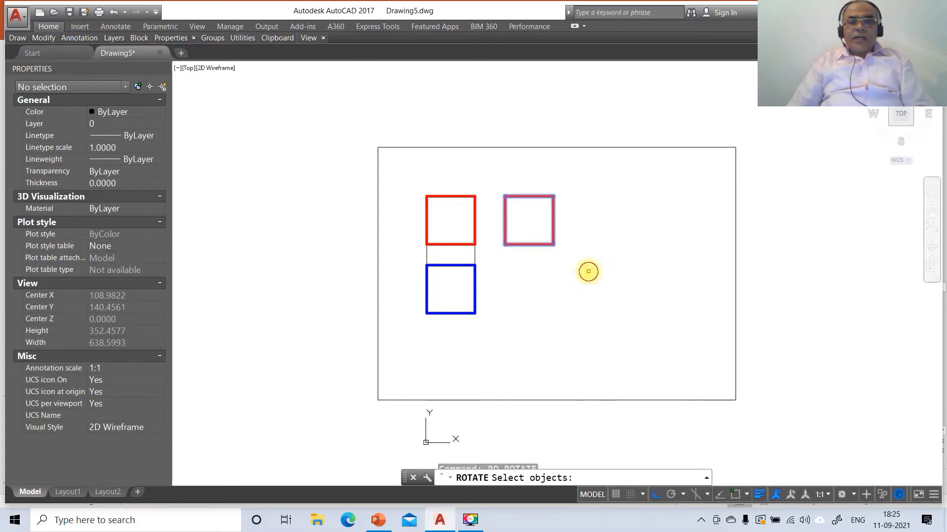
pyautogui.press('Return')
pyautogui.write('INT')
pyautogui.press('Return')
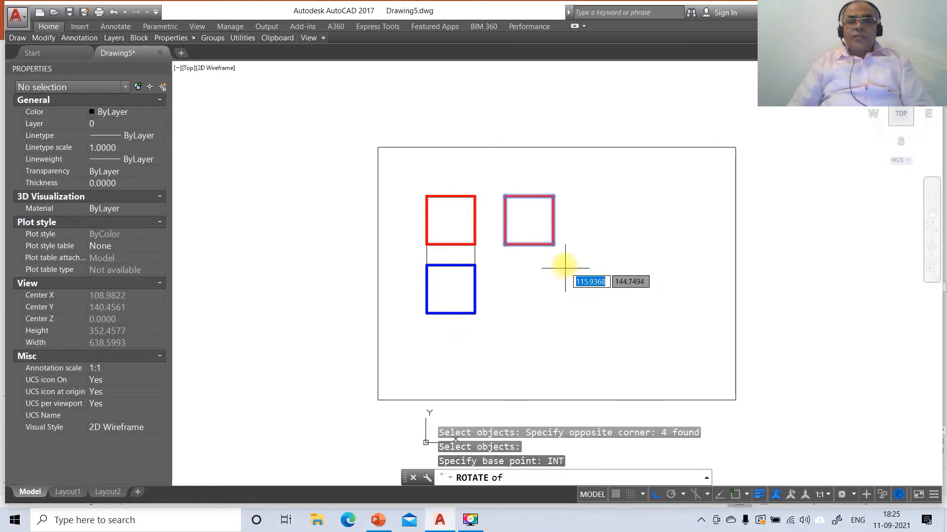
pyautogui.click(555, 245)
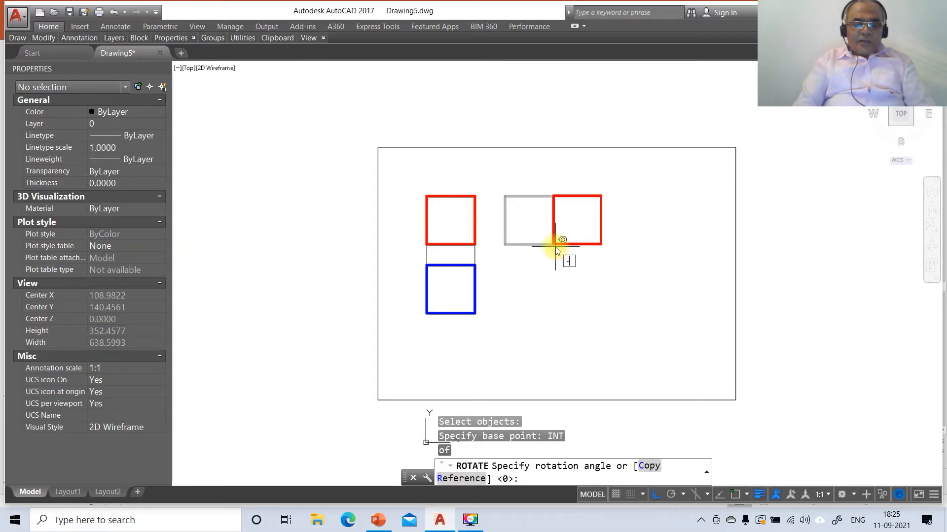
pyautogui.press('Return')
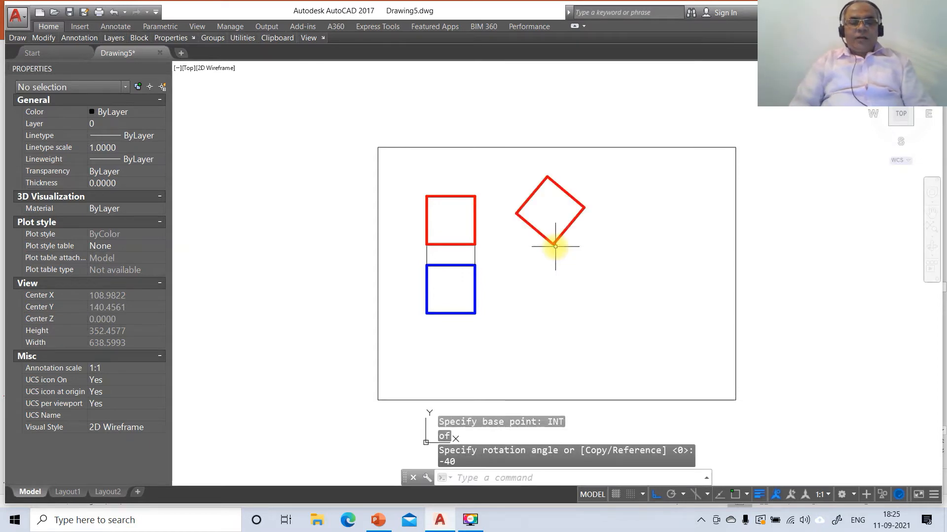
# - Add an angular dimension between the tilted red square's lower-right edge and the base of the original red square
pyautogui.write('DIM')
pyautogui.press('Return')
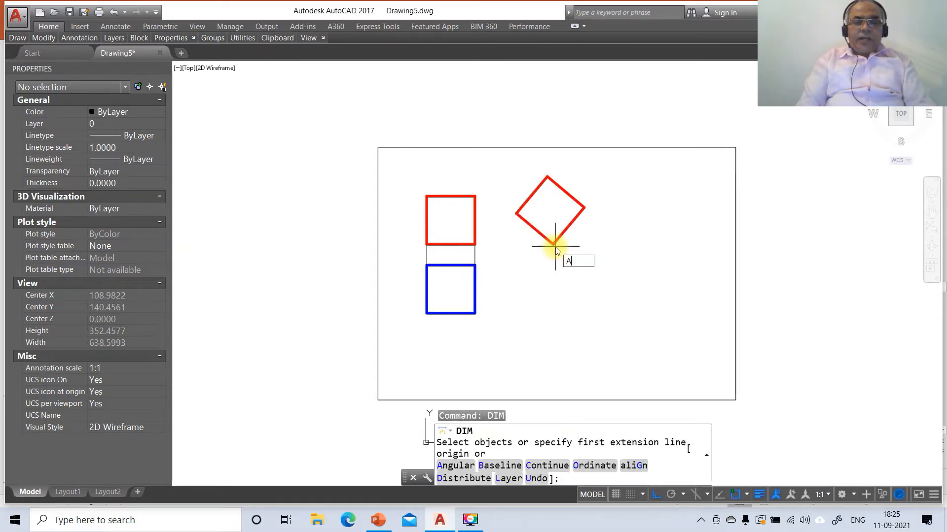
pyautogui.write('A')
pyautogui.press('Return')
pyautogui.click(561, 237)
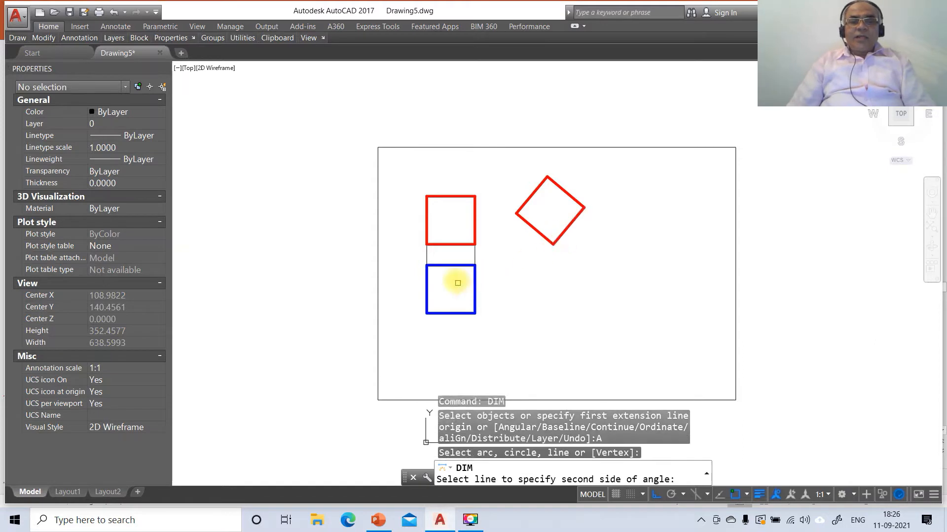
pyautogui.click(450, 245)
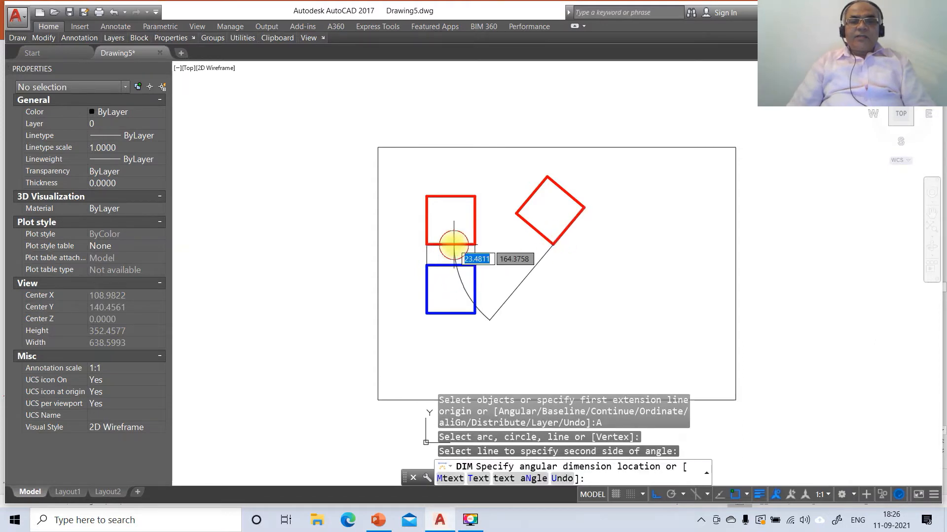
pyautogui.click(583, 231)
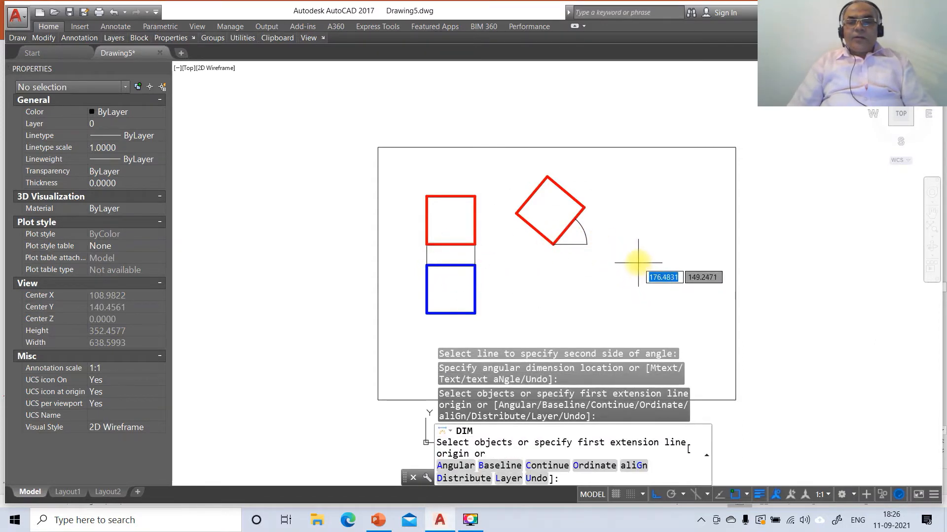
pyautogui.press('Escape')
pyautogui.press('Escape')
# - Examine the angular dimension's text beside the tilted red square up close
pyautogui.write('z')
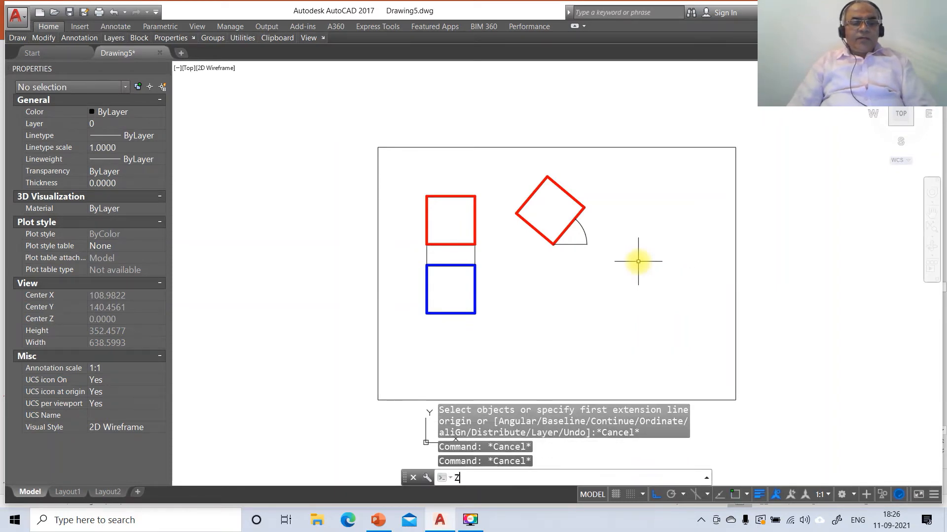
pyautogui.press('Return')
pyautogui.write('w')
pyautogui.press('Return')
pyautogui.click(563, 221)
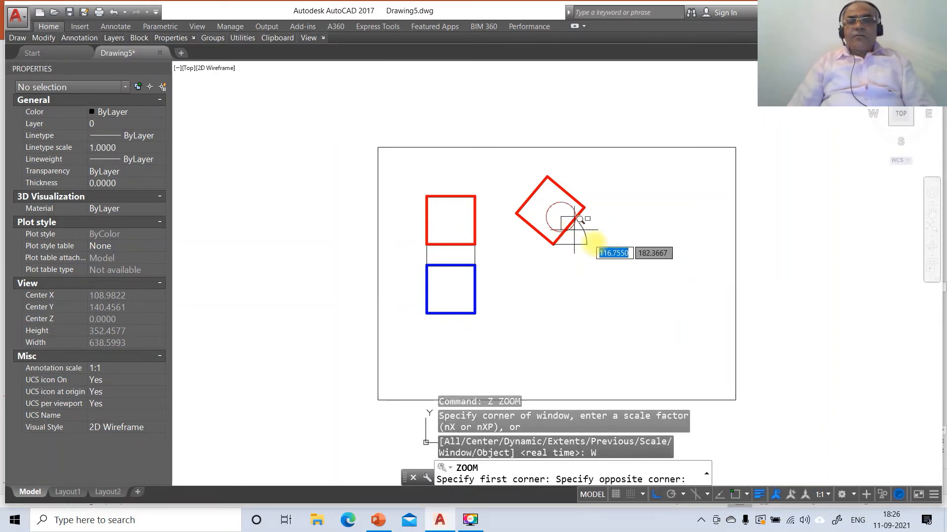
pyautogui.click(604, 253)
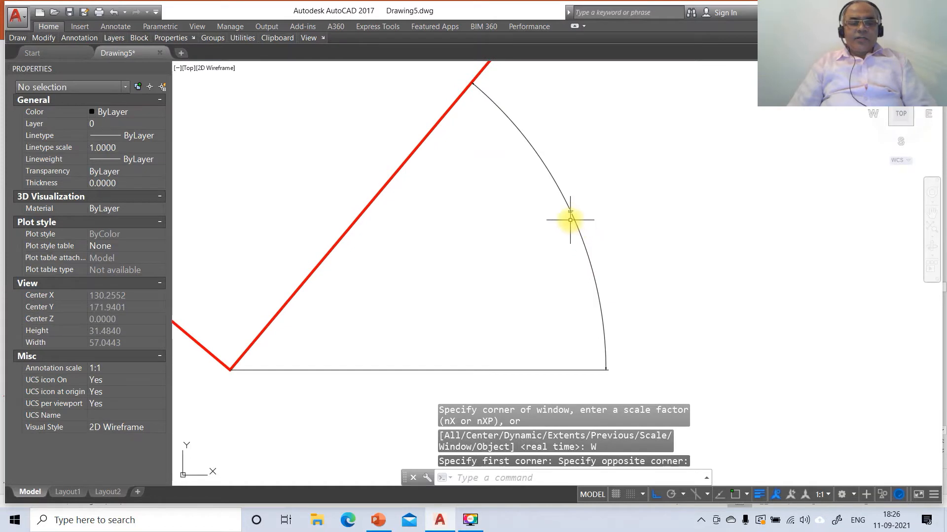
pyautogui.write('z')
pyautogui.press('Return')
pyautogui.write('w')
pyautogui.press('Return')
pyautogui.click(552, 208)
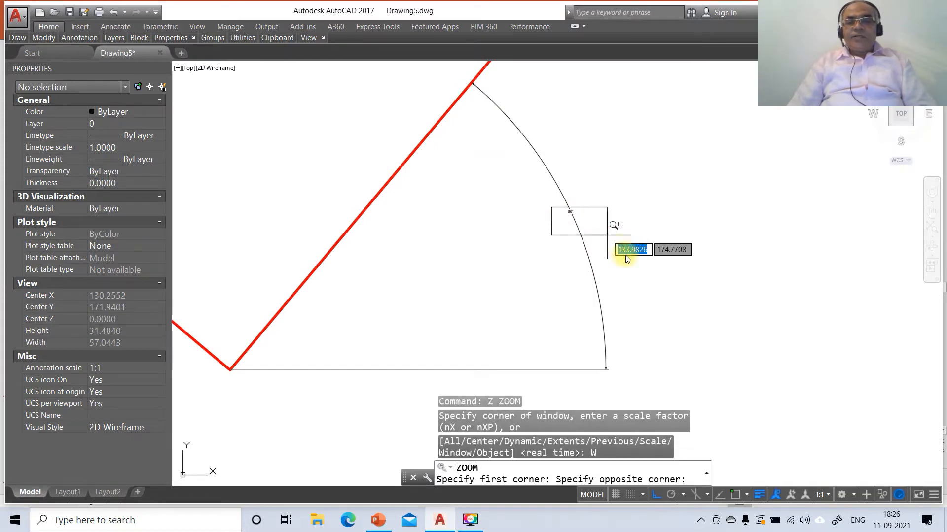
pyautogui.click(598, 238)
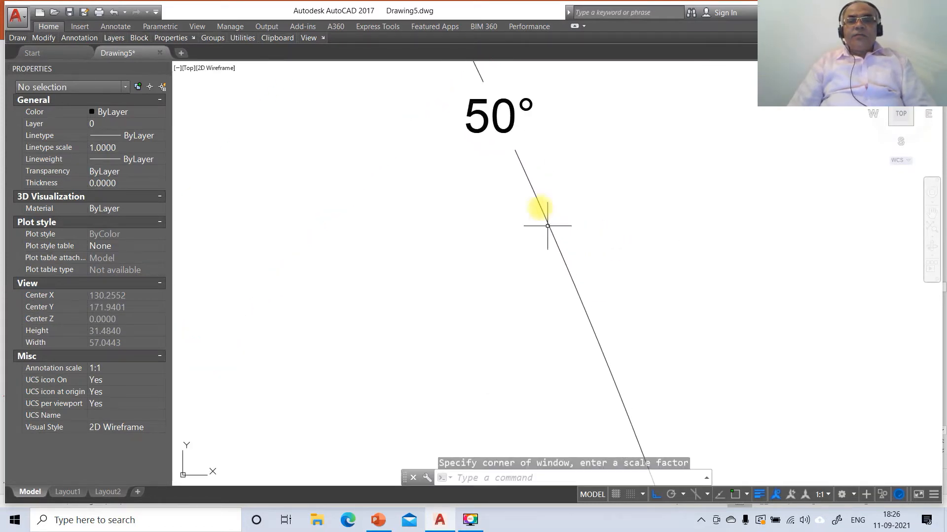
# - Erase the angular dimension from the tilted red square
pyautogui.write('e')
pyautogui.press('Return')
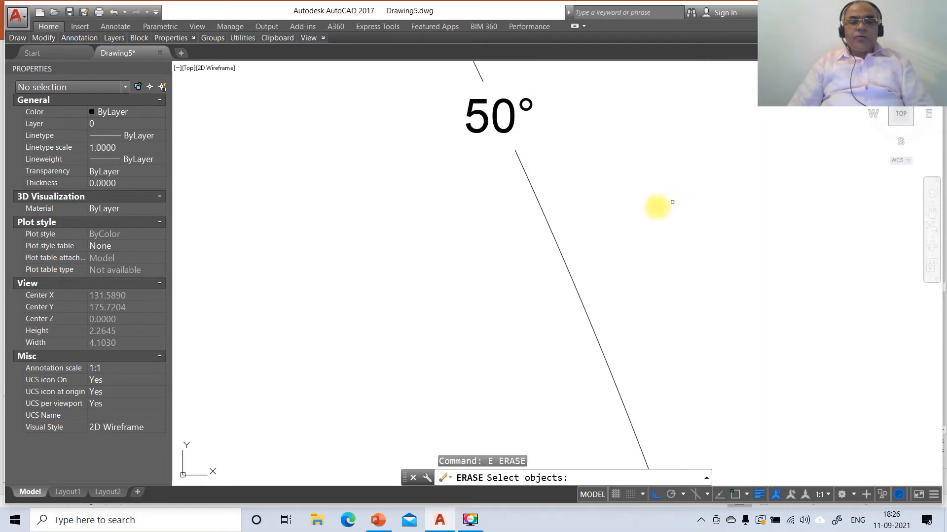
pyautogui.click(548, 219)
pyautogui.press('Return')
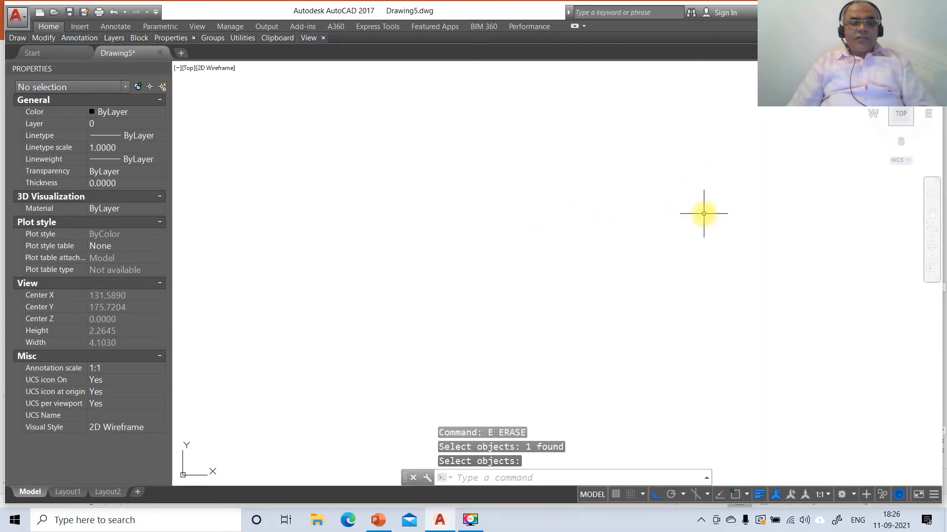
# - Draw a horizontal line from the original red square's lower-right corner rightward, well past the tilted square
pyautogui.write('z')
pyautogui.press('Return')
pyautogui.write('E')
pyautogui.press('Return')
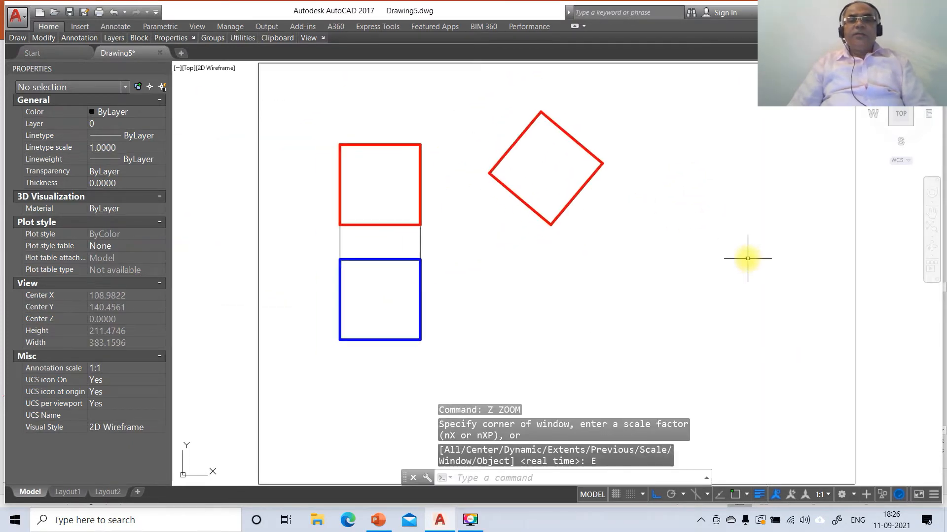
pyautogui.write('l')
pyautogui.press('Return')
pyautogui.write('IN')
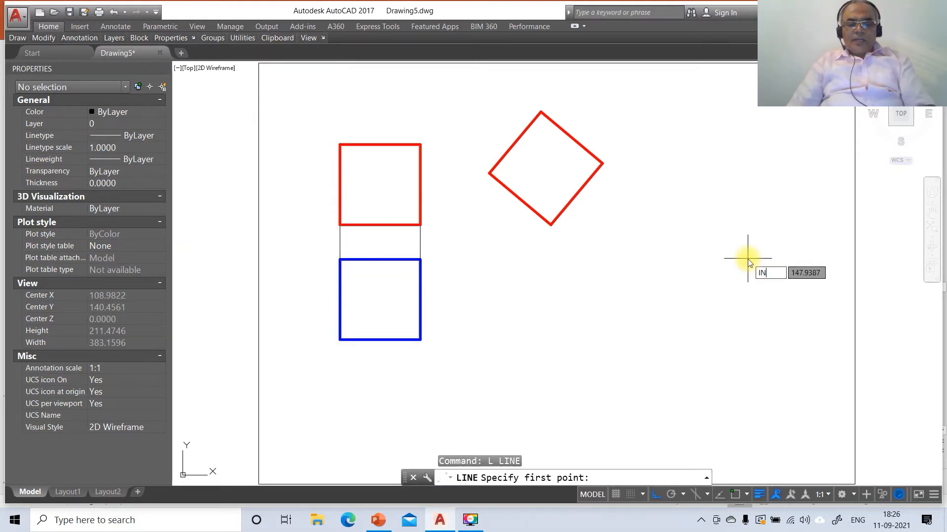
pyautogui.write('T')
pyautogui.press('Return')
pyautogui.click(421, 227)
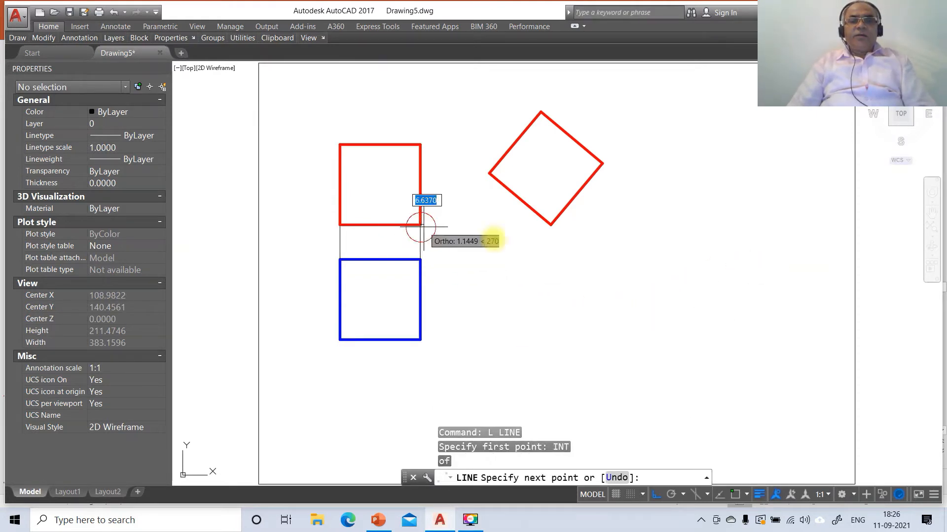
pyautogui.click(751, 240)
pyautogui.press('Return')
# - Draw a short horizontal line leftward from the original red square's lower-left corner, ending inside the sheet border
pyautogui.press('Return')
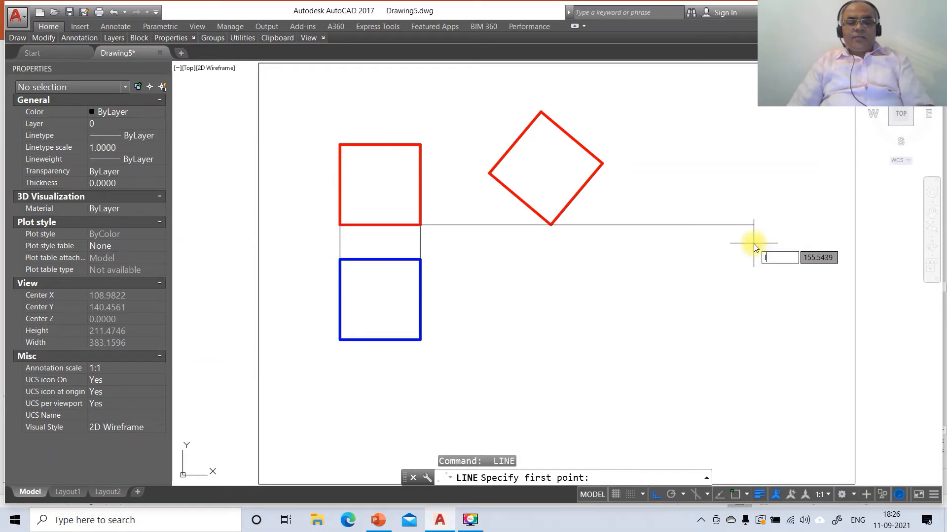
pyautogui.write('INT')
pyautogui.press('Return')
pyautogui.click(339, 225)
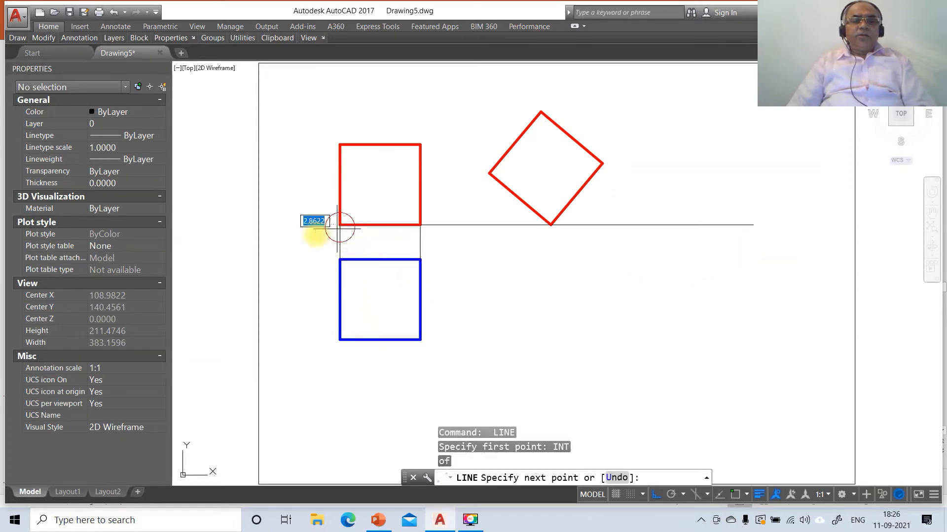
pyautogui.click(277, 234)
pyautogui.press('Return')
# - Draw a vertical projector from the tilted red square's bottom corner down to just below the blue square's base level
pyautogui.press('Return')
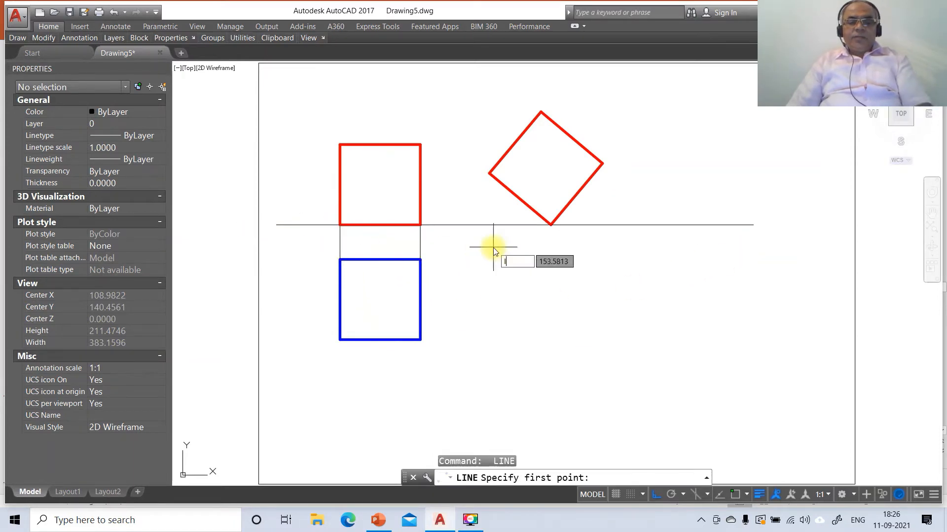
pyautogui.write('INT')
pyautogui.press('Return')
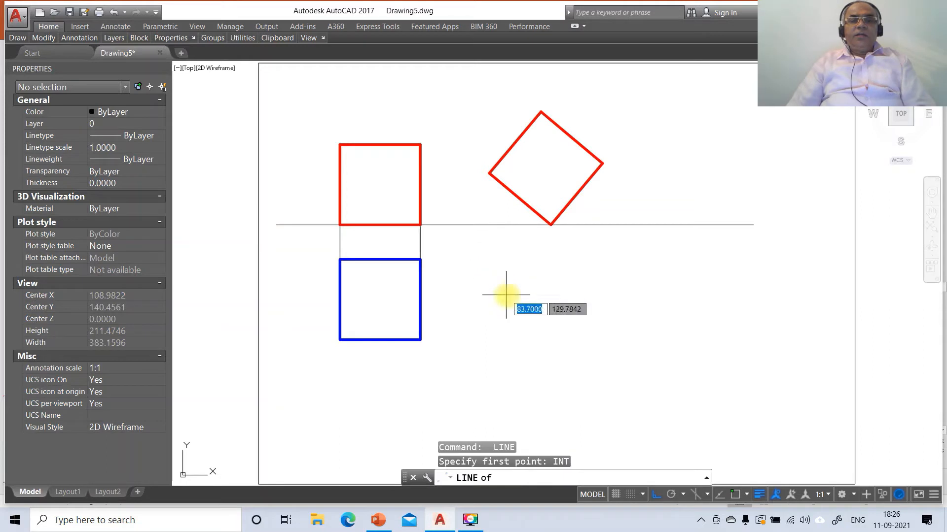
pyautogui.click(550, 225)
pyautogui.click(551, 331)
pyautogui.press('Return')
pyautogui.press('Return')
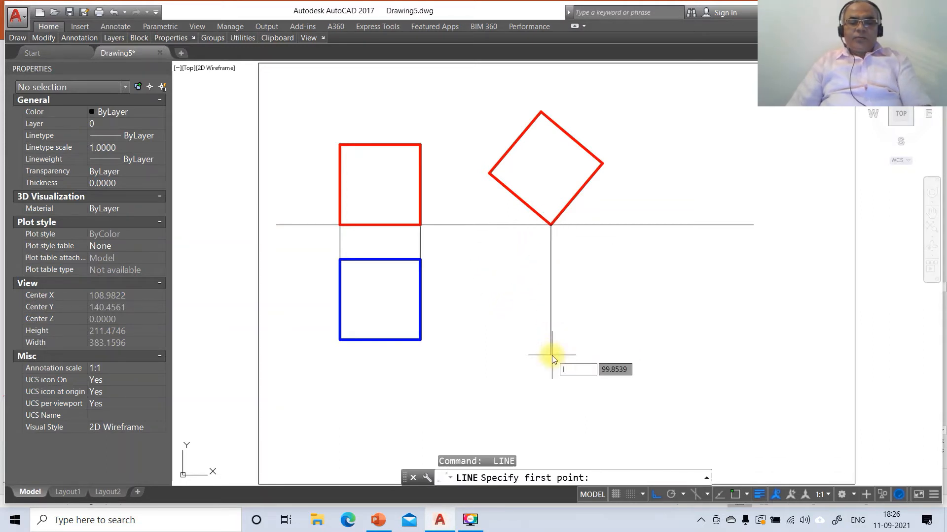
pyautogui.write('INT')
pyautogui.press('Return')
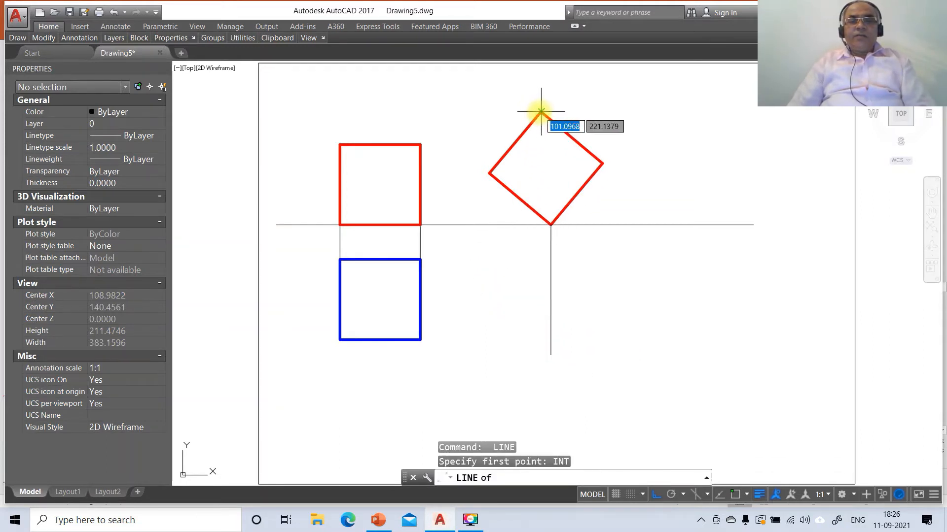
pyautogui.press('Escape')
pyautogui.press('Escape')
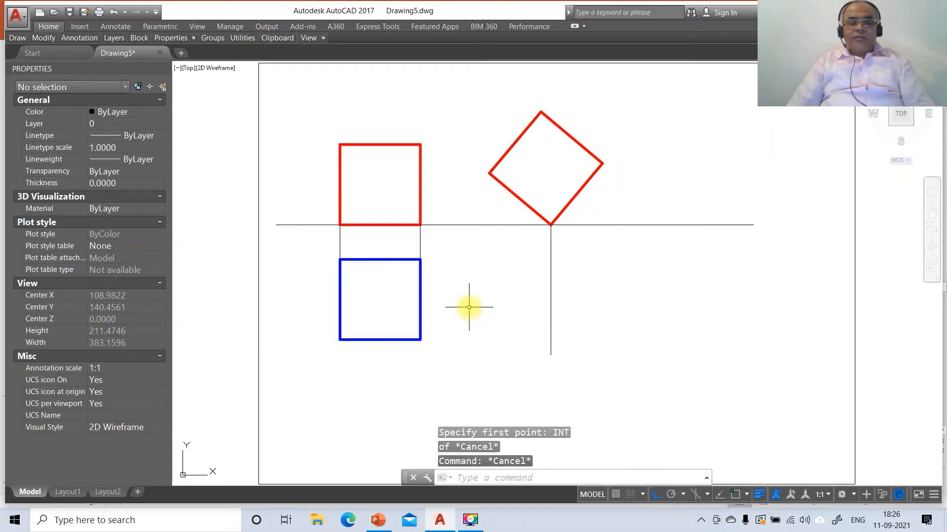
# - Draw a horizontal line from the blue square's upper-right corner perpendicular to the vertical projector
pyautogui.write('l')
pyautogui.press('Return')
pyautogui.write('INT')
pyautogui.press('Return')
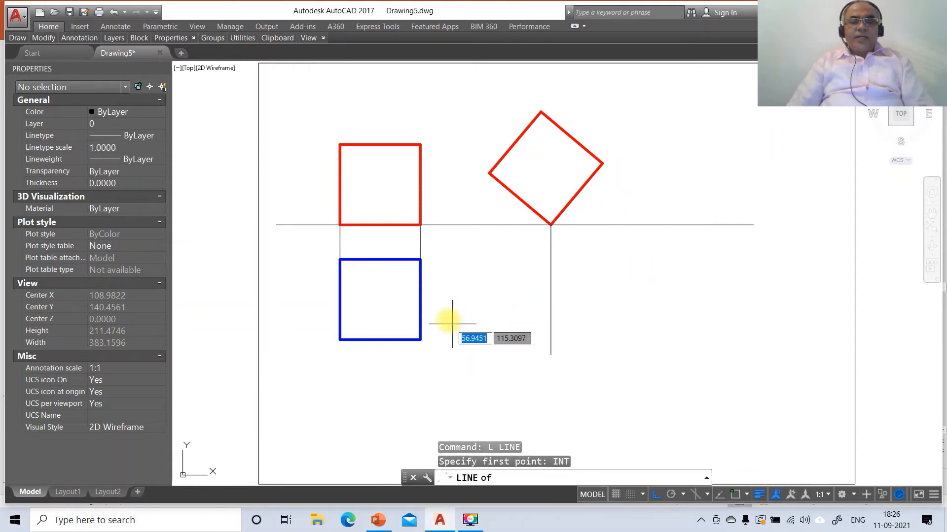
pyautogui.click(420, 259)
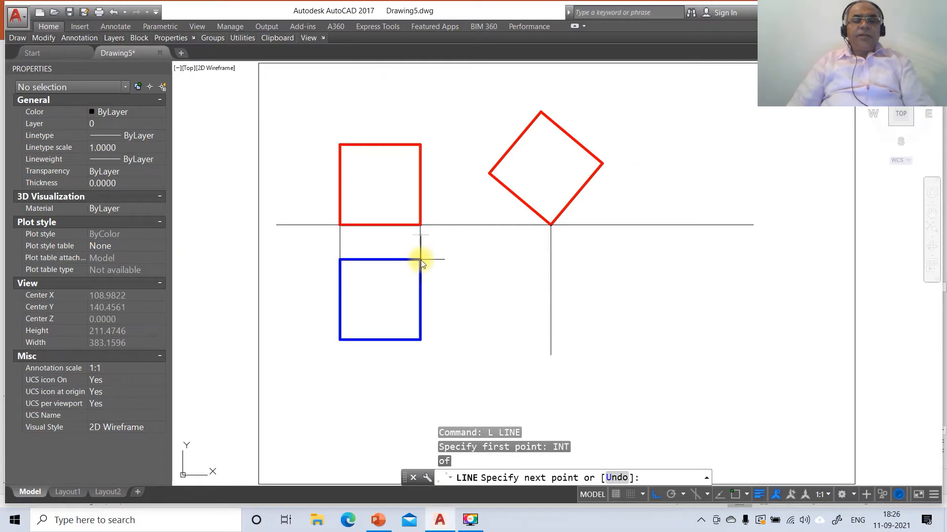
pyautogui.write('PER')
pyautogui.press('Return')
pyautogui.click(548, 264)
pyautogui.press('Return')
# - Draw a horizontal line from the blue square's lower-right corner perpendicular to the vertical projector
pyautogui.press('Return')
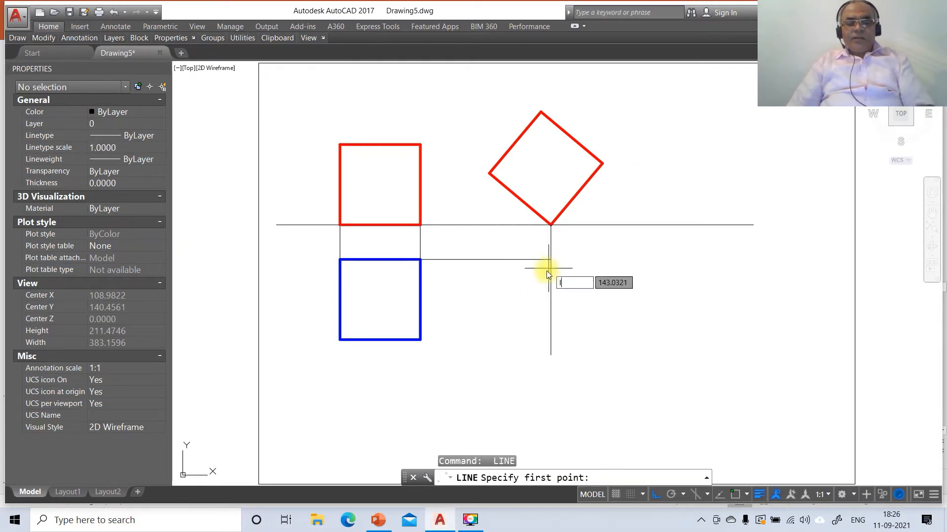
pyautogui.write('INT')
pyautogui.press('Return')
pyautogui.click(422, 339)
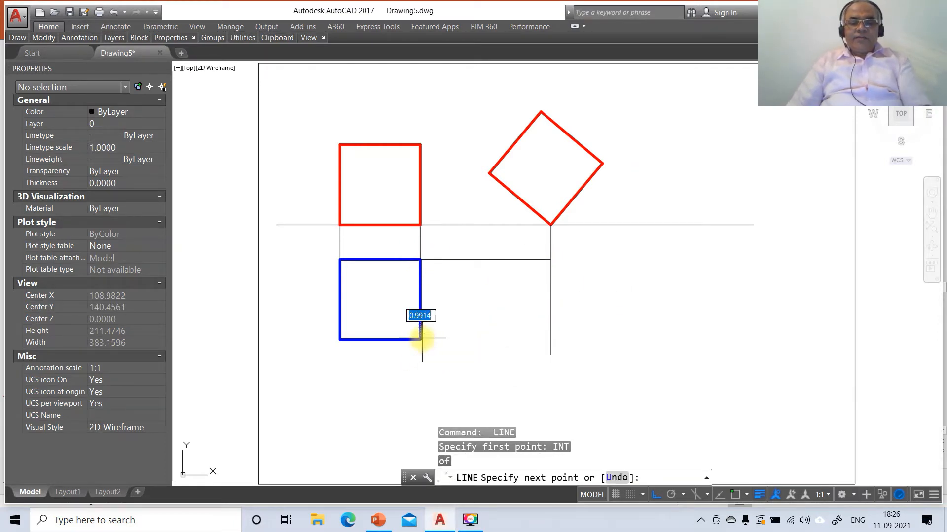
pyautogui.write('PER')
pyautogui.press('Return')
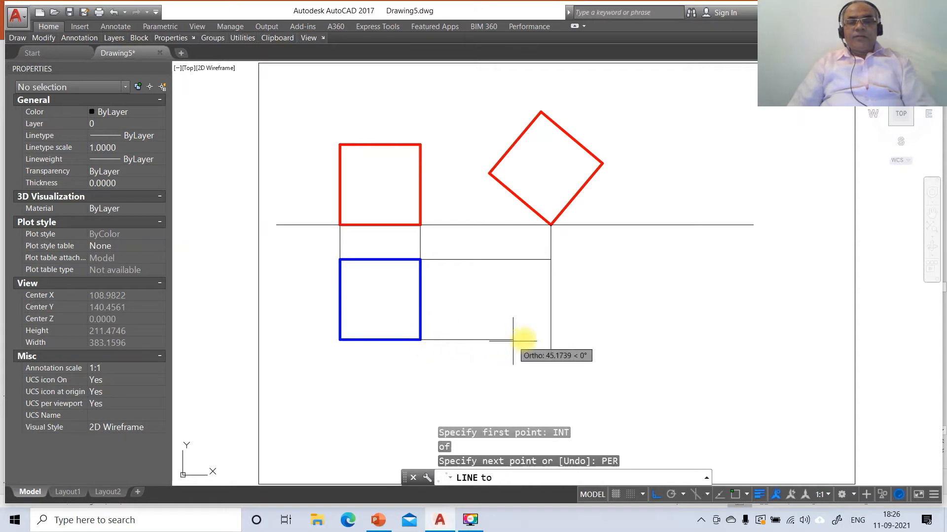
pyautogui.click(551, 337)
# - Trim the vertical projector's end below the lower horizontal line, using that line as the cutting edge
pyautogui.write('TR')
pyautogui.press('Return')
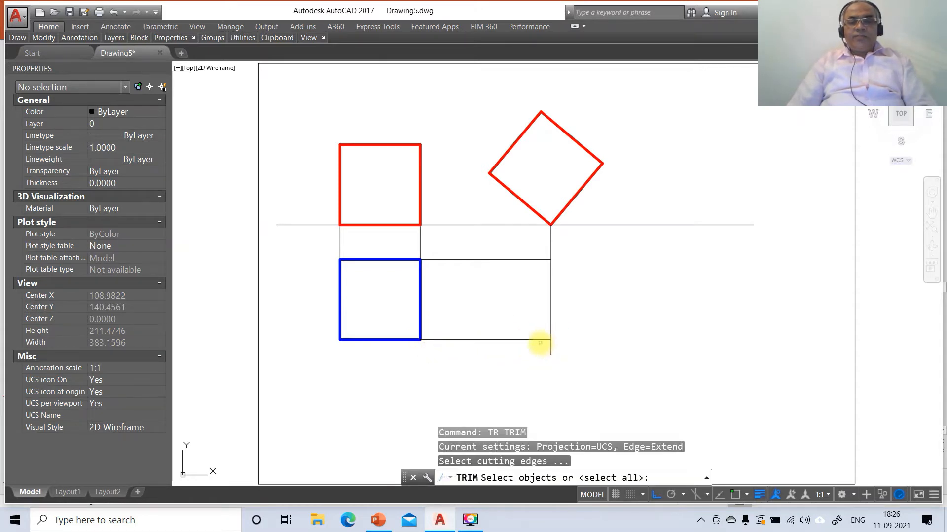
pyautogui.click(540, 340)
pyautogui.press('Return')
pyautogui.click(555, 348)
pyautogui.click(545, 352)
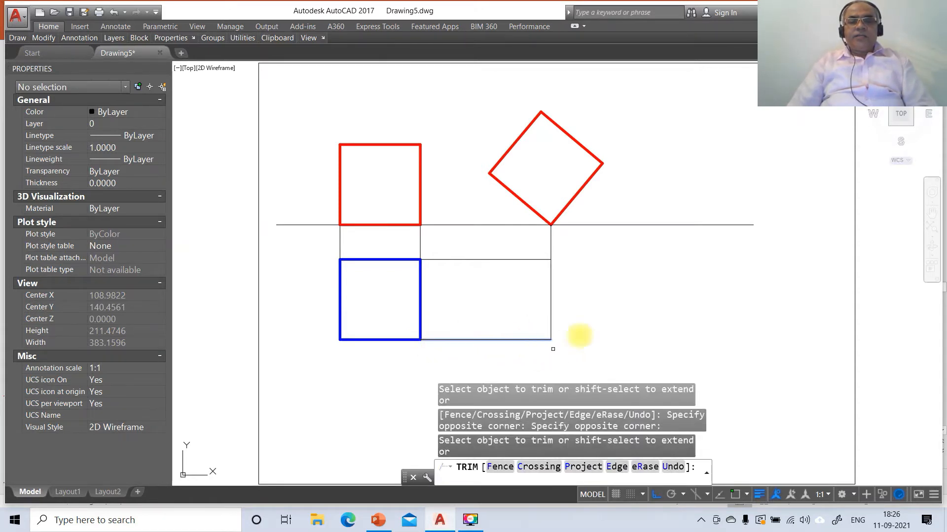
pyautogui.press('Return')
# - Draw a vertical projector from the tilted red square's left corner perpendicular to the lower horizontal line
pyautogui.write('L')
pyautogui.press('Return')
pyautogui.write('INT')
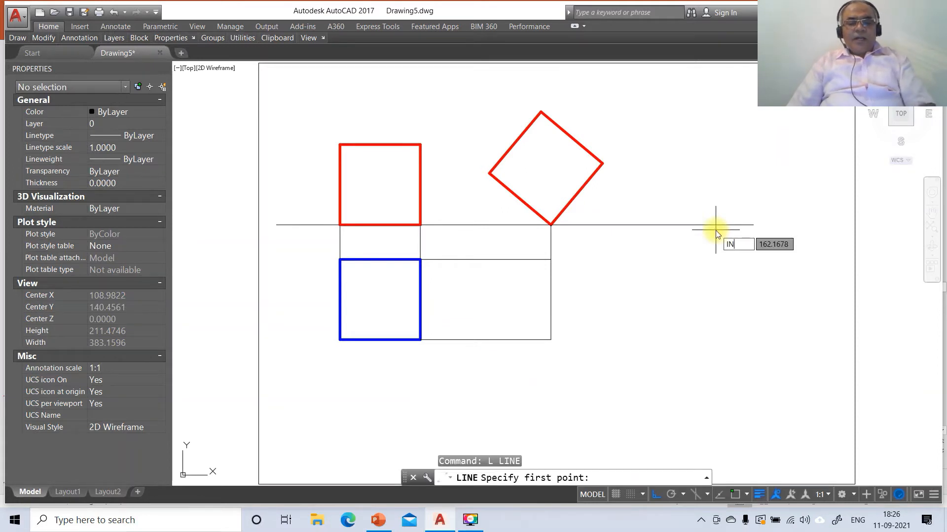
pyautogui.press('Return')
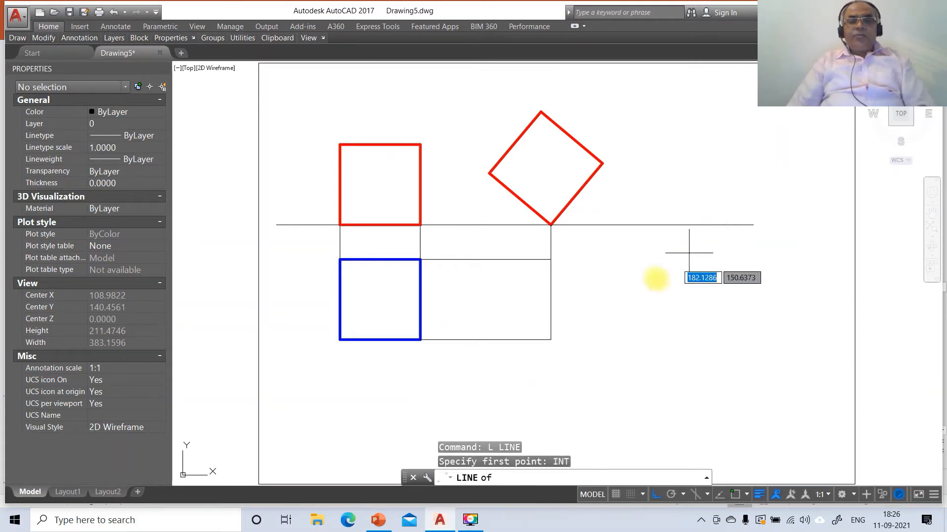
pyautogui.click(488, 173)
pyautogui.write('PER')
pyautogui.press('Return')
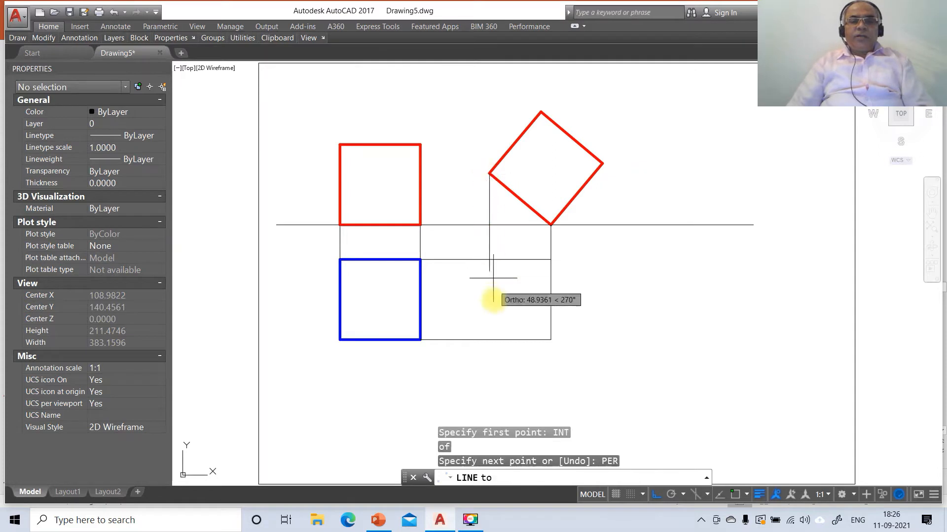
pyautogui.click(494, 340)
pyautogui.press('Return')
# - Draw a vertical projector from the tilted red square's top corner perpendicular to the lower horizontal line
pyautogui.press('Return')
pyautogui.write('IN')
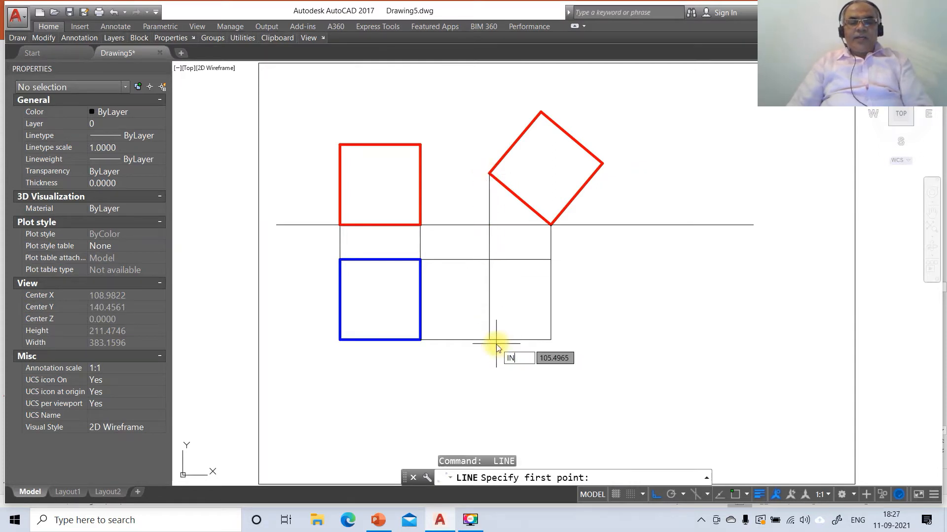
pyautogui.write('T')
pyautogui.press('Return')
pyautogui.click(540, 113)
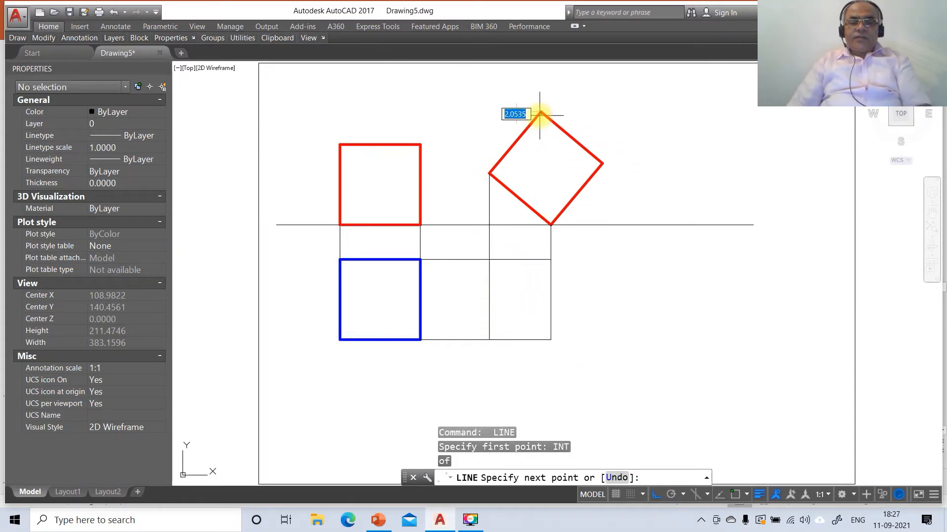
pyautogui.write('PER')
pyautogui.press('Return')
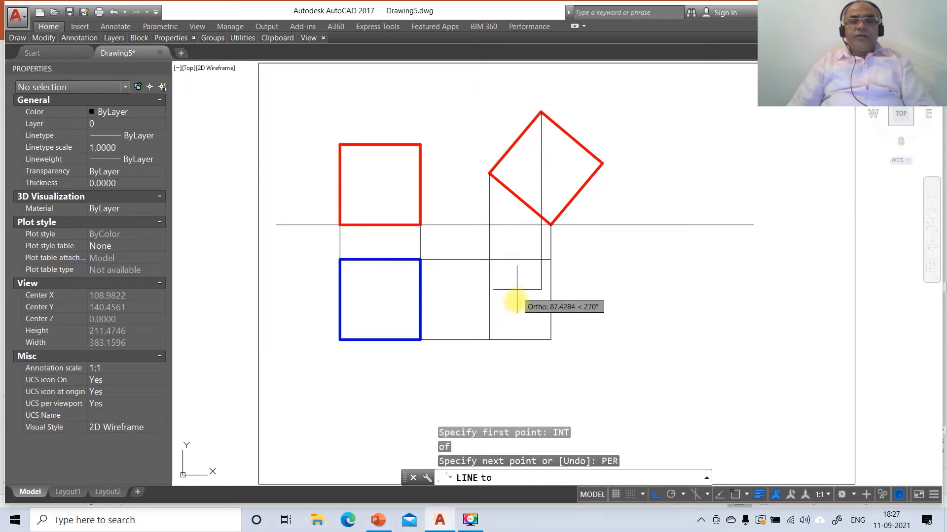
pyautogui.click(520, 338)
pyautogui.press('Return')
# - Draw a vertical projector from the tilted red square's right corner perpendicular to the lower horizontal line
pyautogui.press('Return')
pyautogui.write('INT')
pyautogui.press('Return')
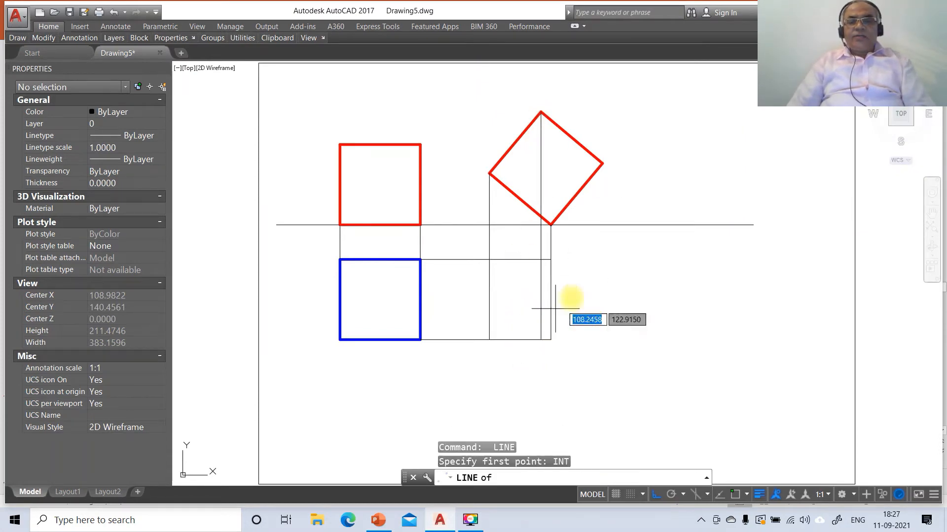
pyautogui.click(603, 165)
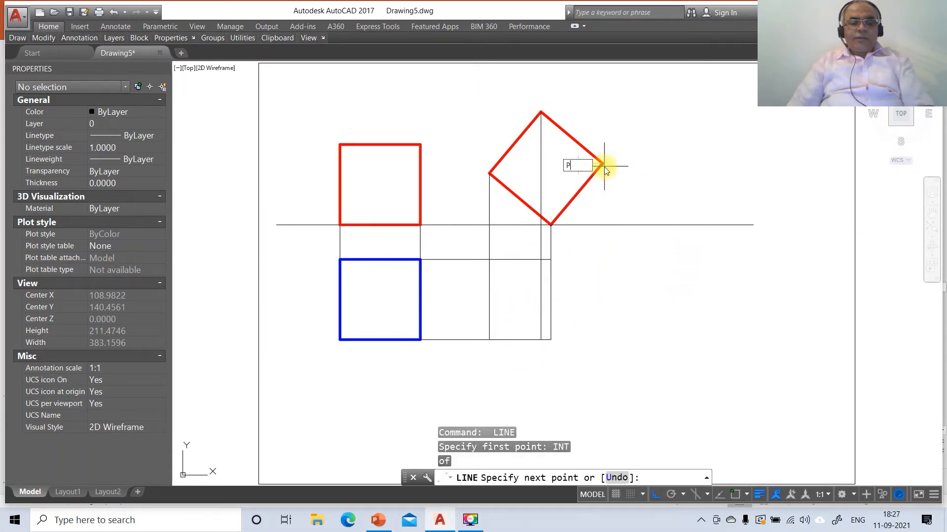
pyautogui.write('PER')
pyautogui.press('Return')
pyautogui.click(511, 343)
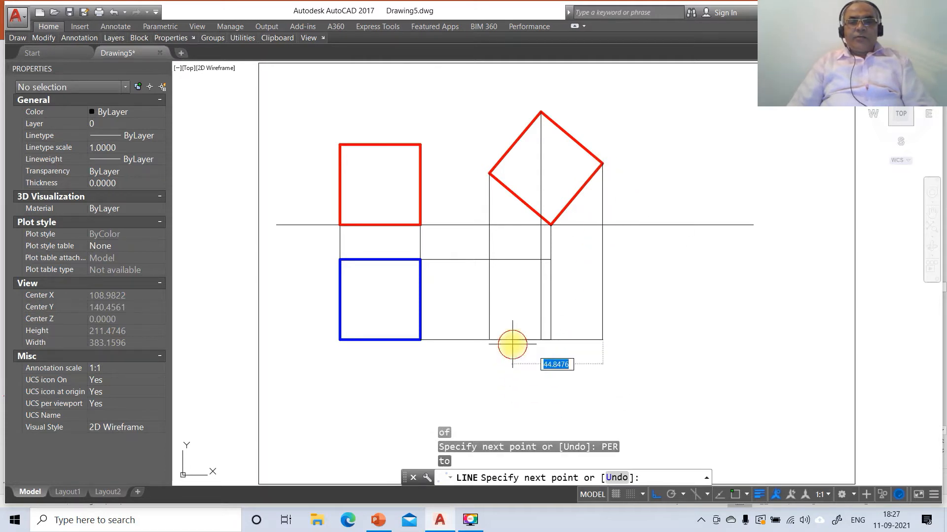
pyautogui.press('Return')
# - Extend the lower and upper horizontal projection lines to the vertical projector from the tilted square's right corner
pyautogui.write('ex')
pyautogui.press('Return')
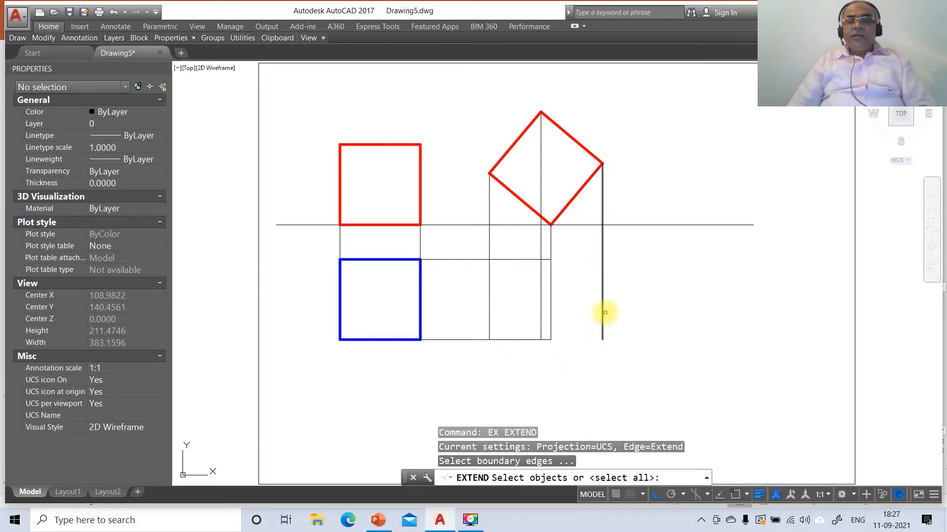
pyautogui.click(601, 311)
pyautogui.press('Return')
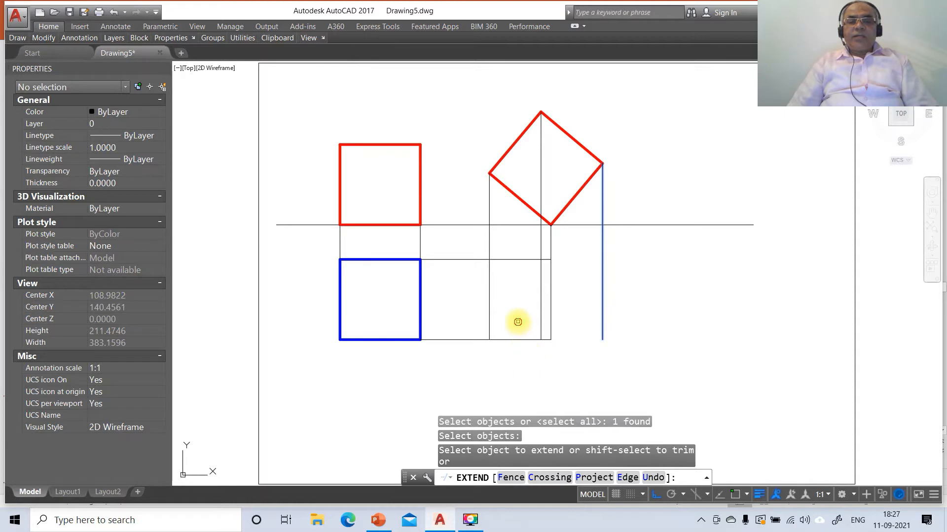
pyautogui.moveTo(518, 321); pyautogui.dragTo(499, 358)
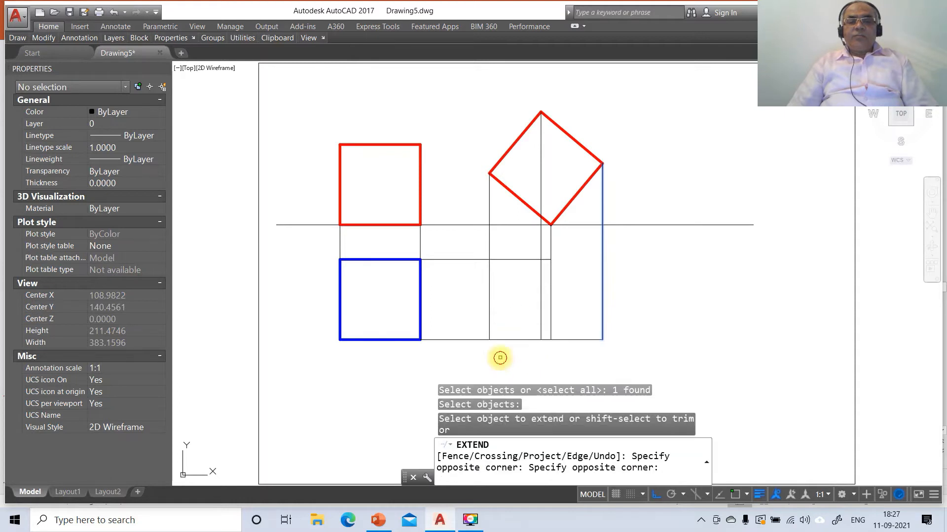
pyautogui.click(517, 261)
pyautogui.press('Return')
# - Break the projector from the tilted square's left corner at its intersection with the upper horizontal projection line
pyautogui.write('br')
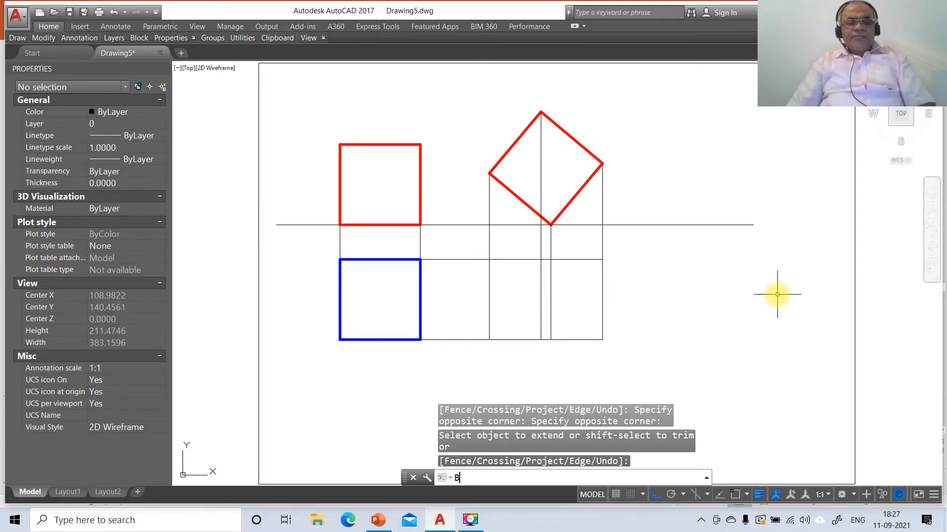
pyautogui.press('Return')
pyautogui.click(488, 302)
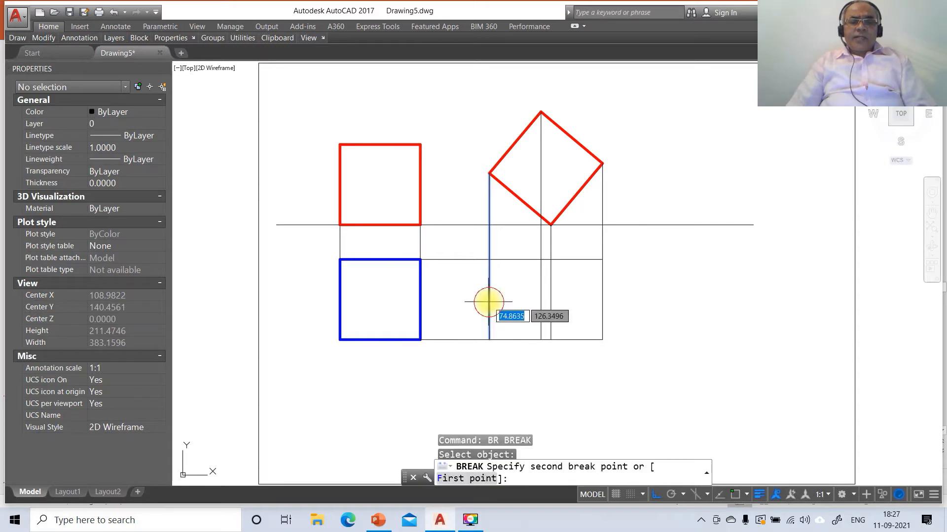
pyautogui.write('F')
pyautogui.press('Return')
pyautogui.write('INT')
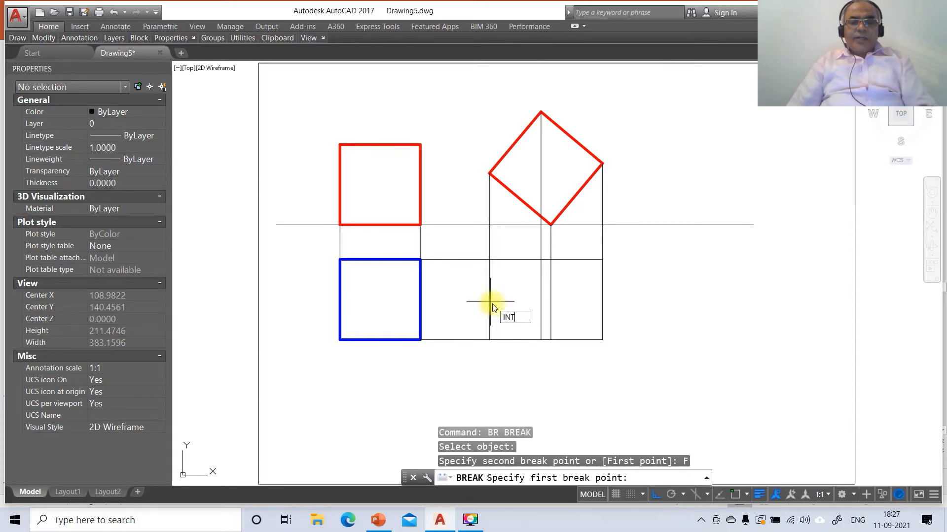
pyautogui.press('Return')
pyautogui.click(488, 261)
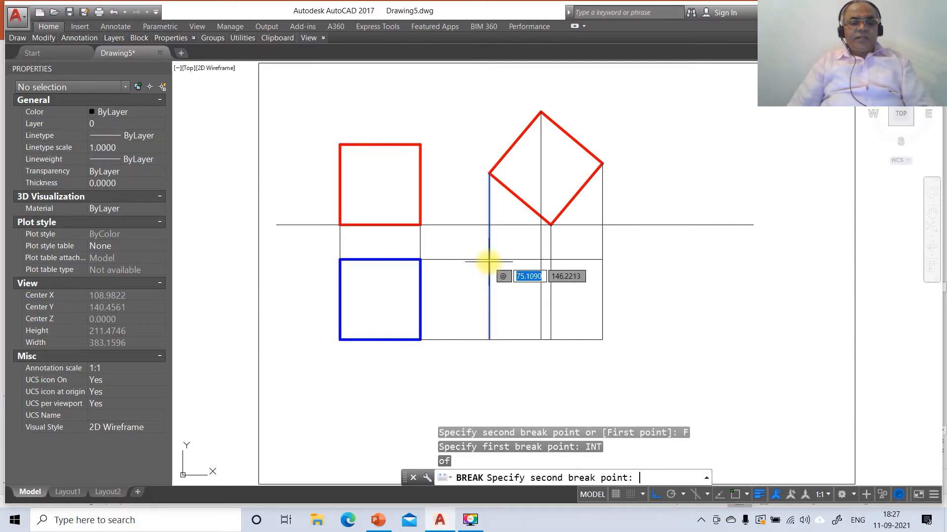
pyautogui.write('@')
pyautogui.press('Return')
# - Break the projector from the tilted square's top corner at its intersection with the upper horizontal projection line
pyautogui.press('Return')
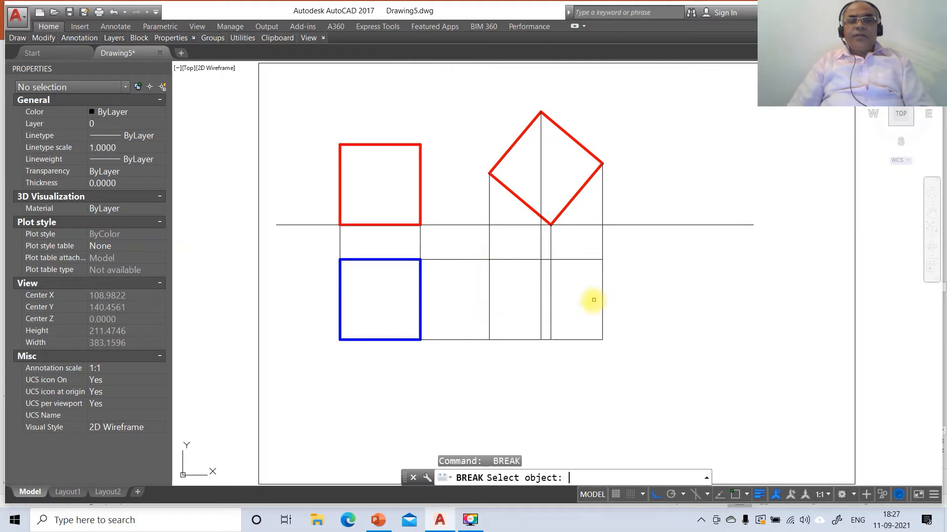
pyautogui.click(541, 282)
pyautogui.write('F')
pyautogui.press('Return')
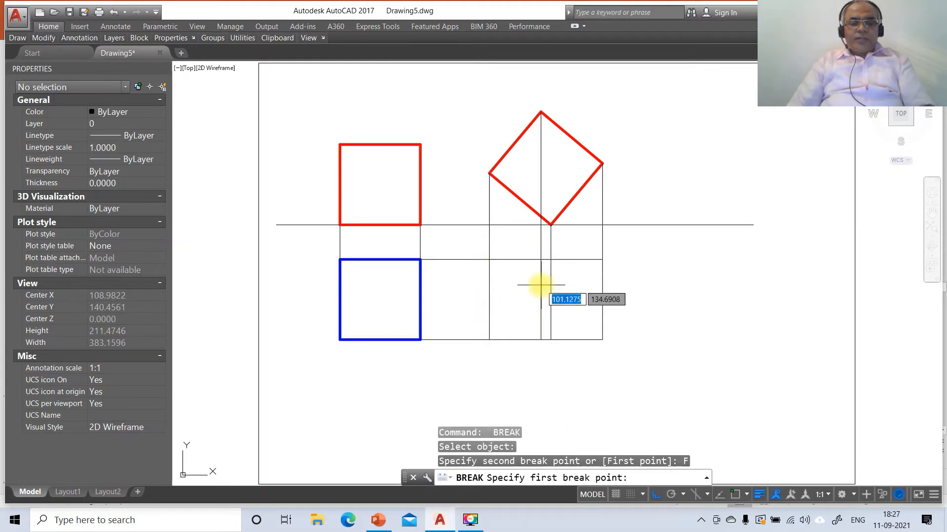
pyautogui.press('Return')
pyautogui.click(543, 262)
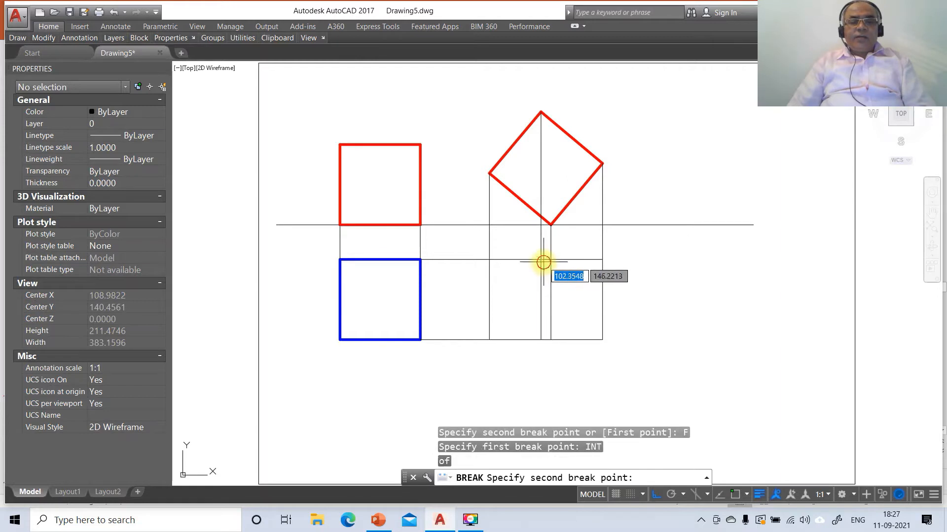
pyautogui.write('@')
pyautogui.press('Return')
# - Break the projector from the tilted square's bottom corner at its intersection with the upper horizontal projection line
pyautogui.press('Return')
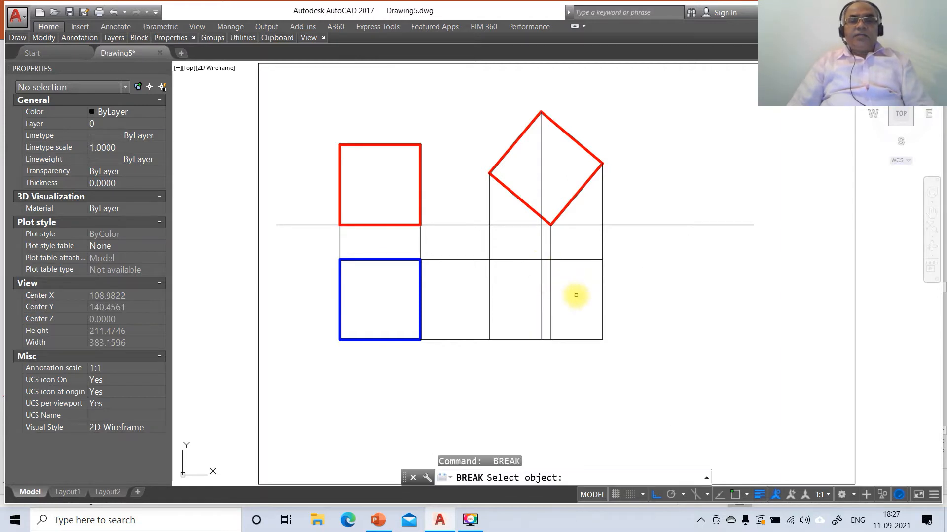
pyautogui.click(550, 288)
pyautogui.write('F')
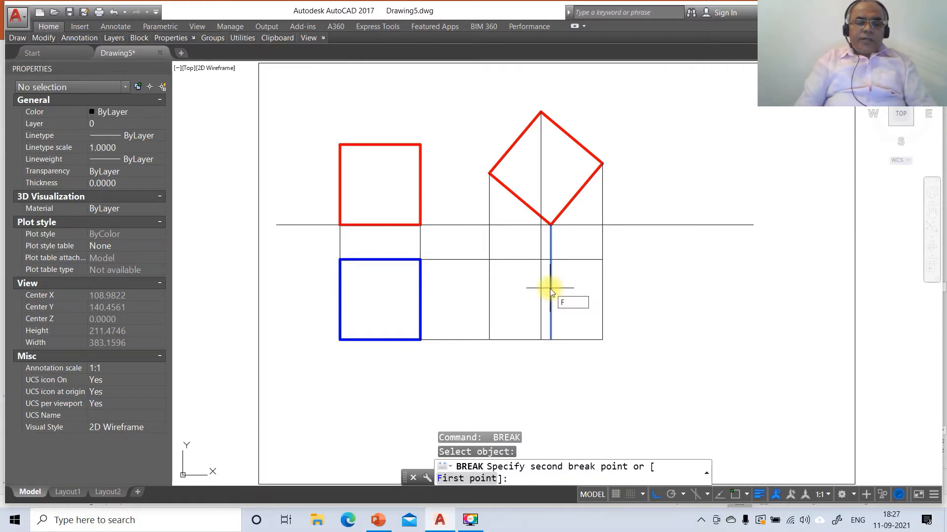
pyautogui.press('Return')
pyautogui.write('IN')
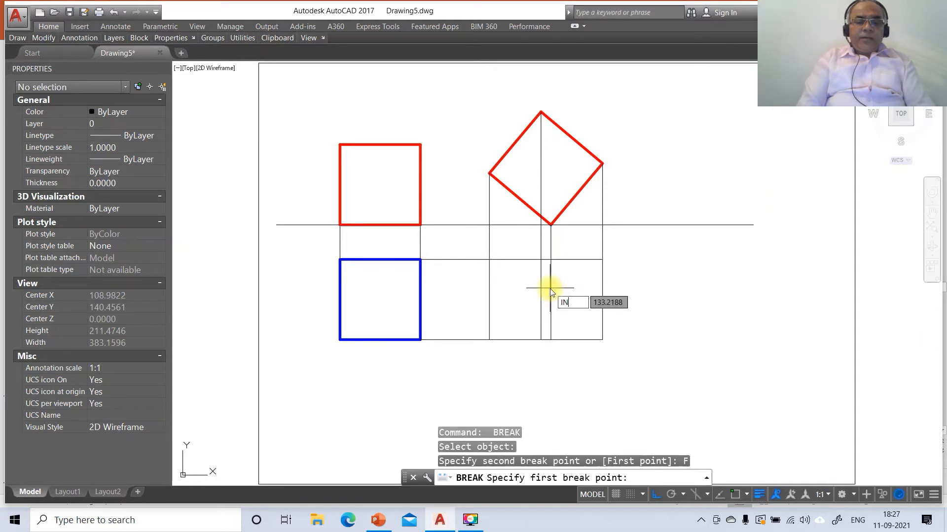
pyautogui.write('T')
pyautogui.press('Return')
pyautogui.click(550, 259)
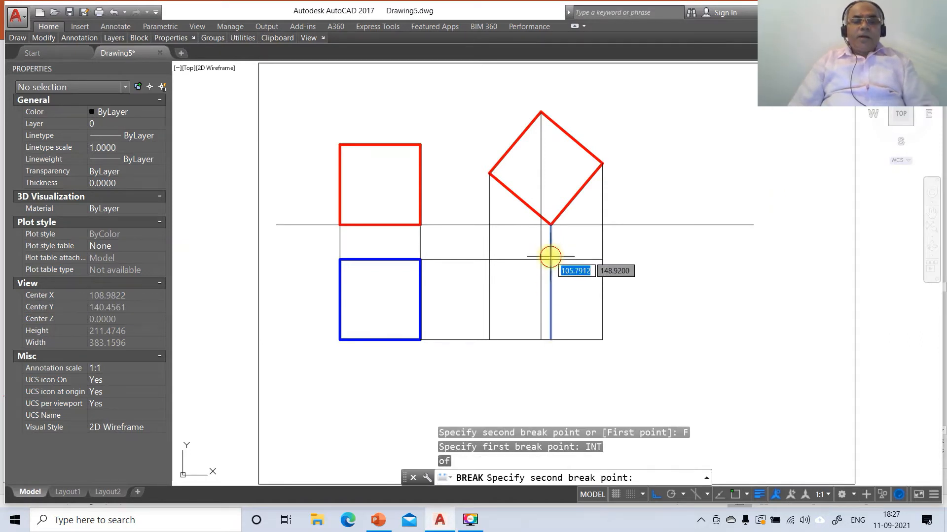
pyautogui.write('@')
pyautogui.press('Return')
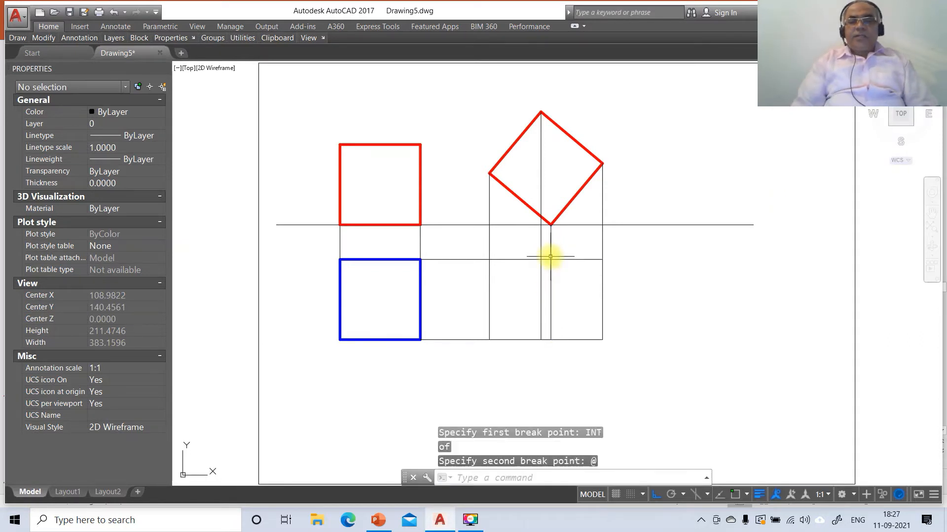
# - Break the projector from the tilted square's right corner at its intersection with the upper horizontal projection line
pyautogui.press('Return')
pyautogui.click(602, 294)
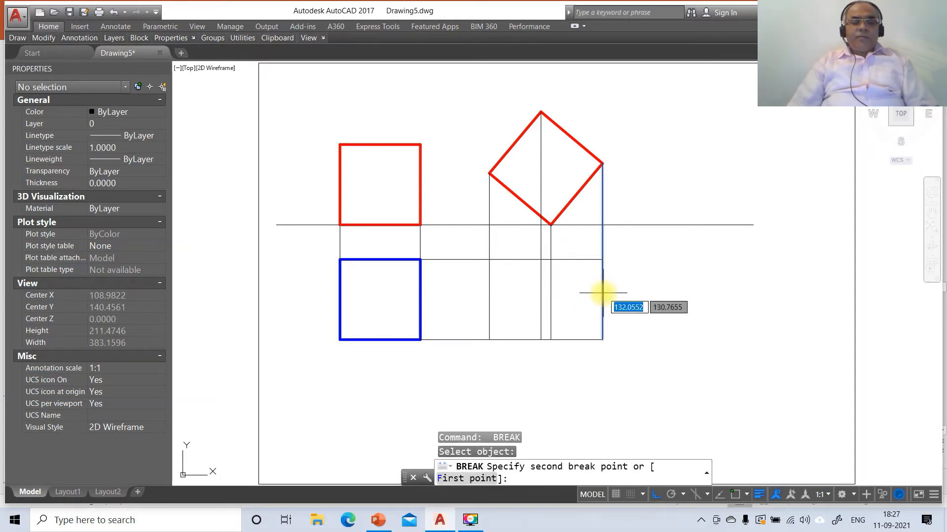
pyautogui.write('F')
pyautogui.press('Return')
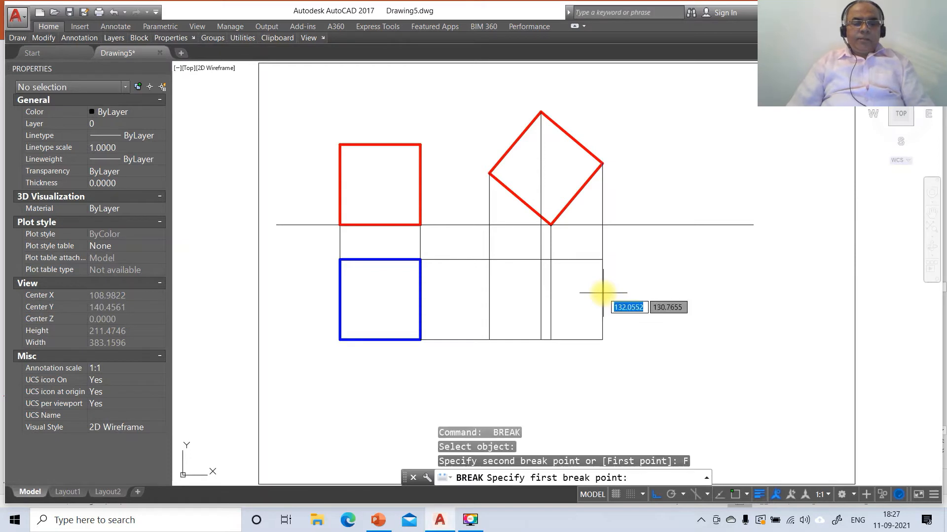
pyautogui.write('INT')
pyautogui.press('Return')
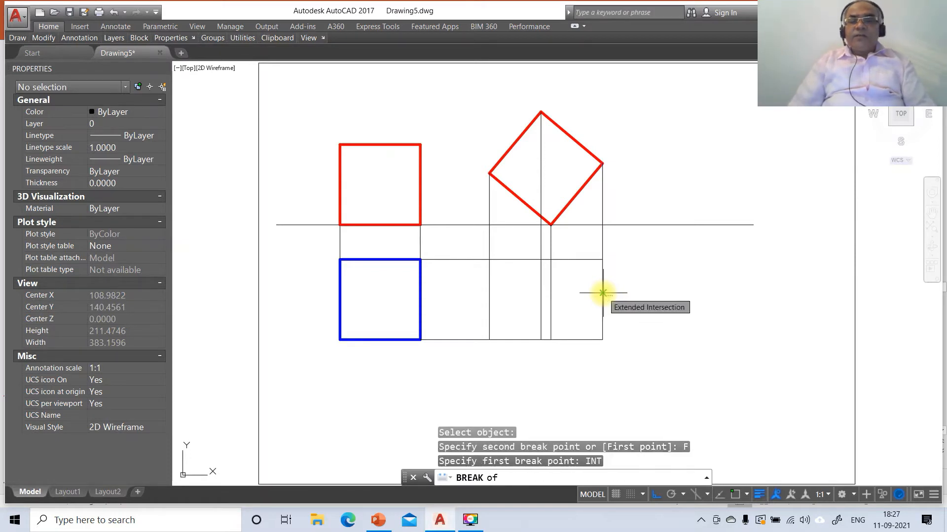
pyautogui.click(603, 258)
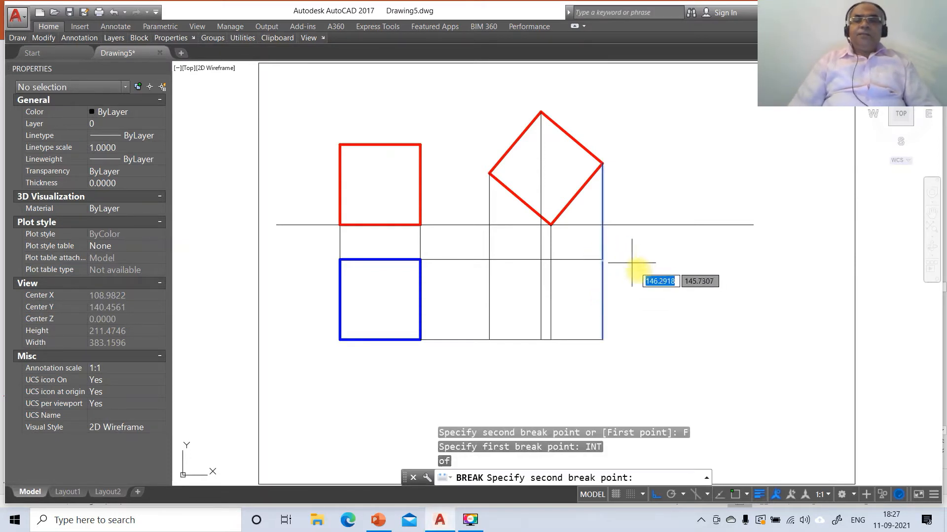
pyautogui.write('@')
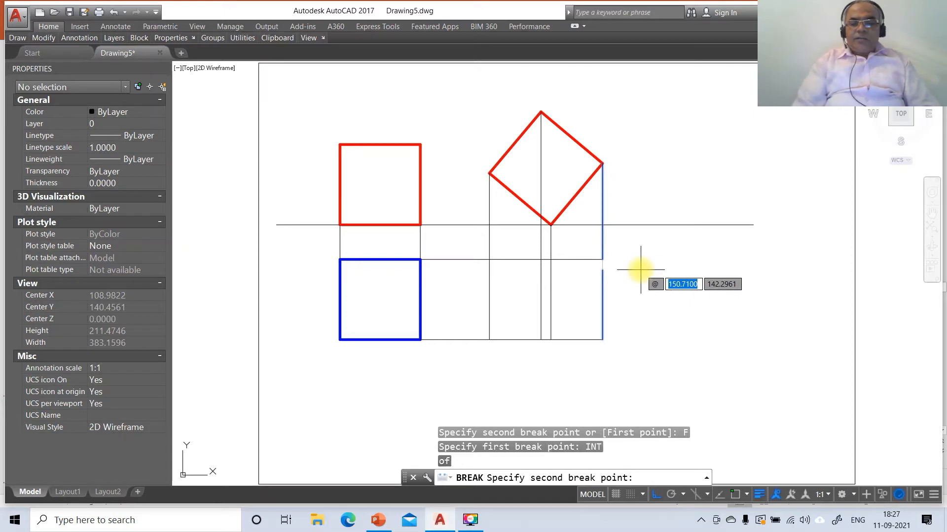
pyautogui.press('Return')
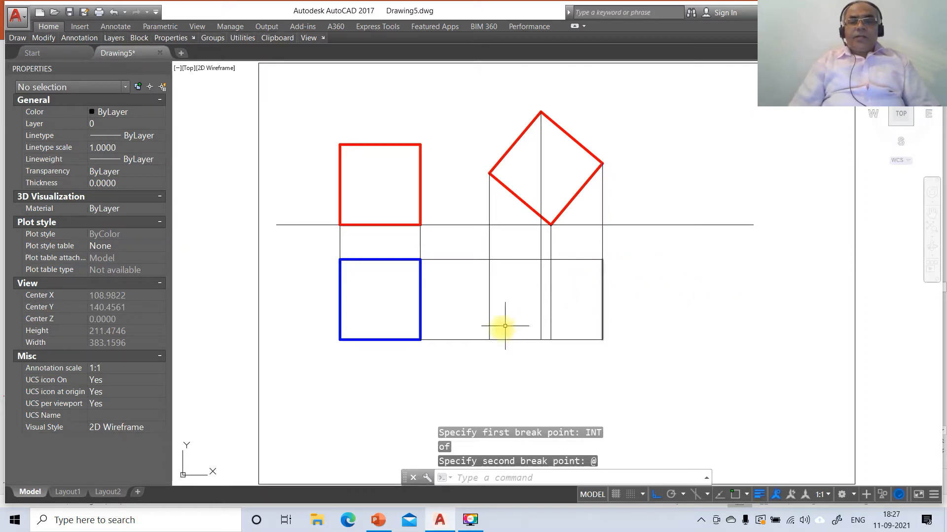
# - Break the lower horizontal projection line at its intersection with the projector from the tilted square's left corner
pyautogui.press('Return')
pyautogui.click(501, 343)
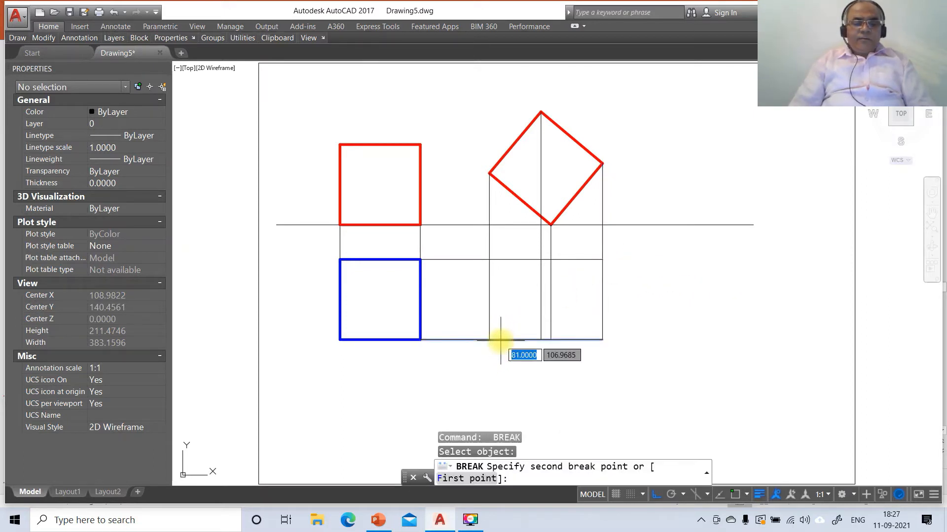
pyautogui.write('F')
pyautogui.press('Return')
pyautogui.write('INT')
pyautogui.press('Return')
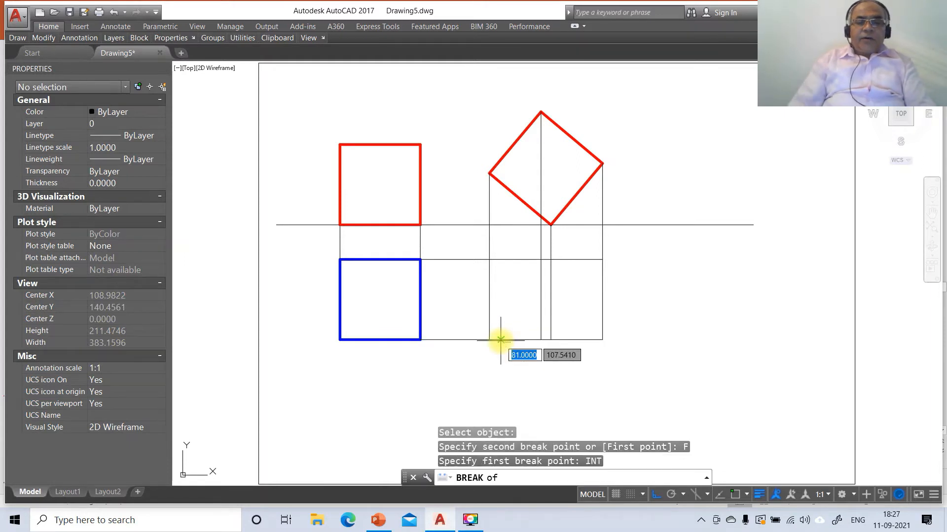
pyautogui.click(490, 342)
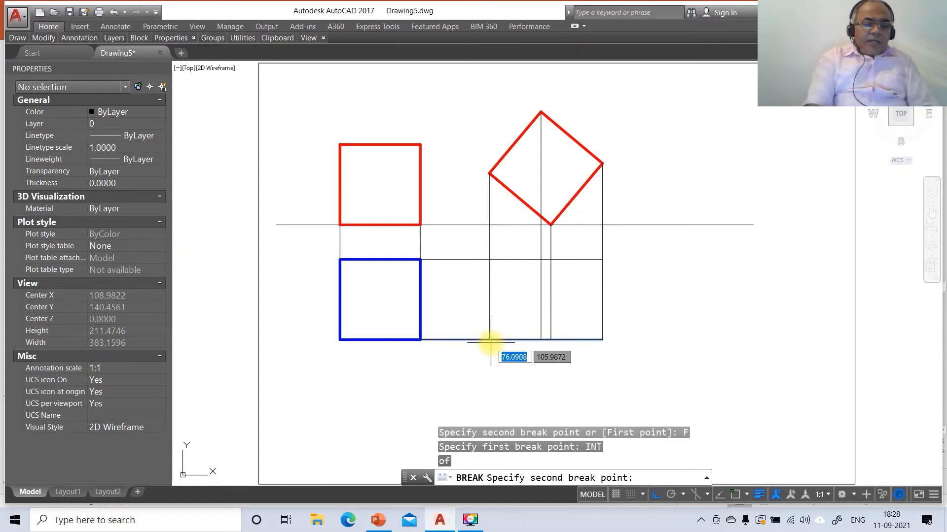
pyautogui.write('@')
pyautogui.press('Return')
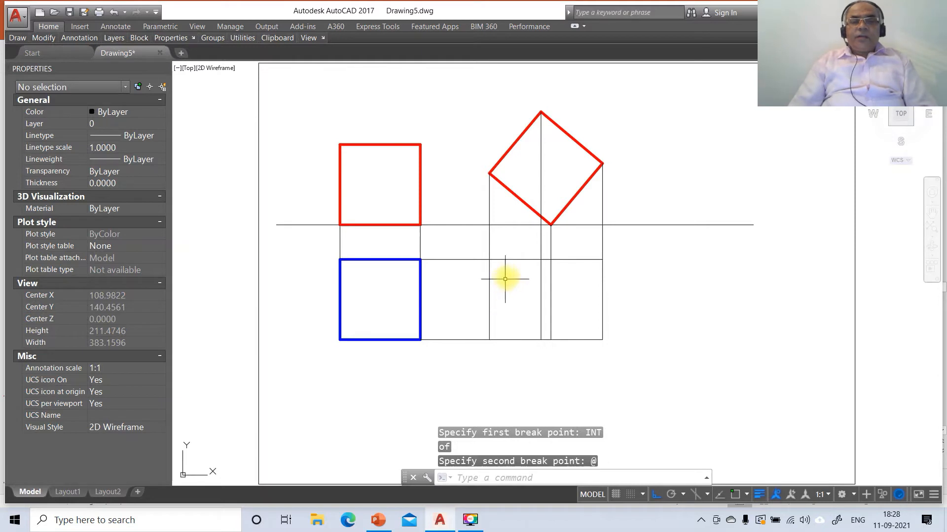
# - Break the upper horizontal projection line at its intersection with the projector from the tilted square's left corner
pyautogui.press('Return')
pyautogui.click(508, 261)
pyautogui.click(508, 260)
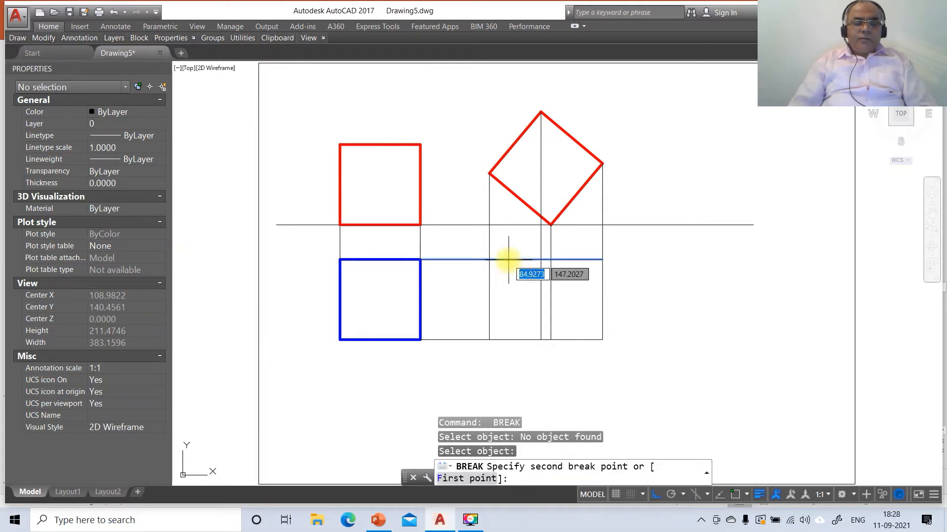
pyautogui.write('F')
pyautogui.press('Return')
pyautogui.write('INT')
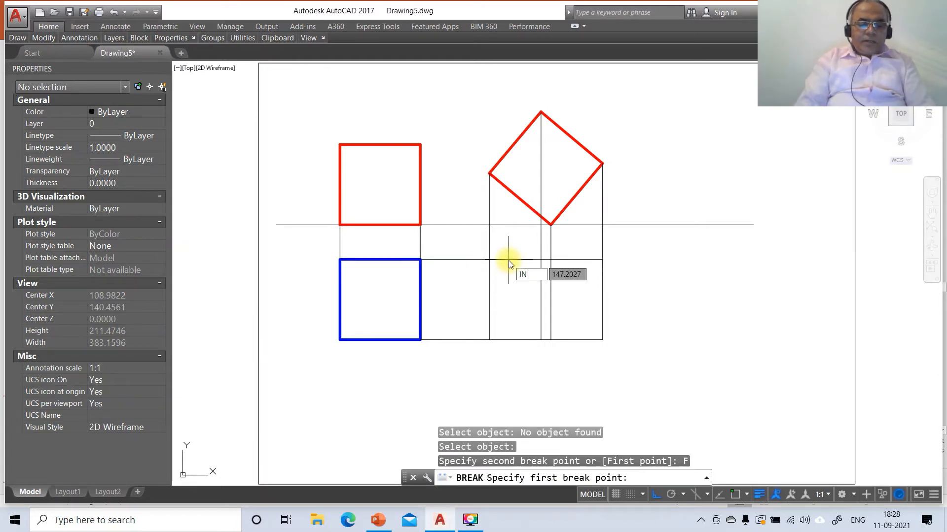
pyautogui.press('Return')
pyautogui.click(492, 260)
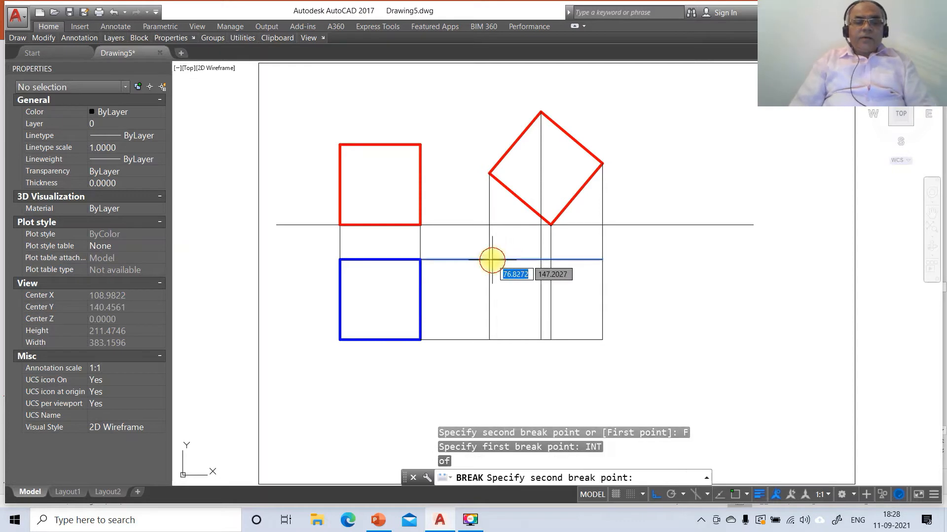
pyautogui.write('@')
pyautogui.press('Return')
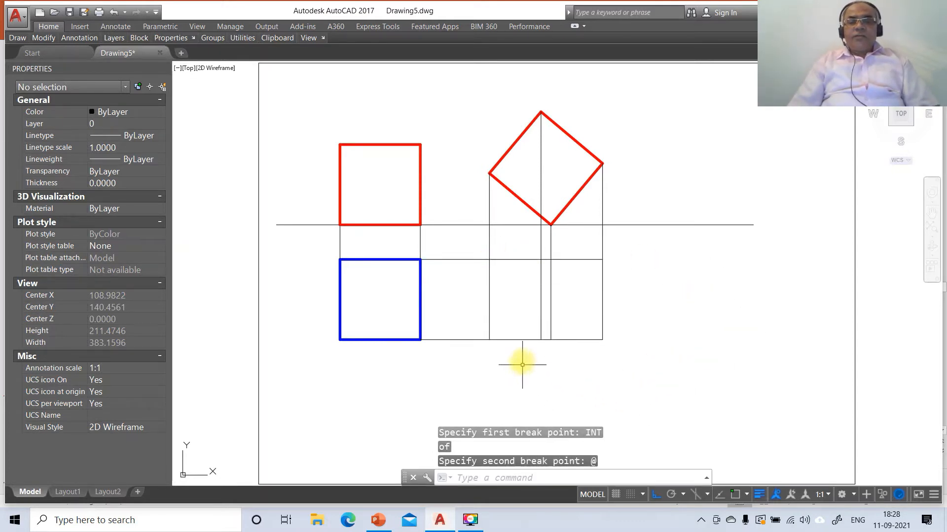
# - Assign the tilted cube's top view outline and its inner visible edge, aligned with the tilted square's top corner, to layer TV
pyautogui.click(514, 340)
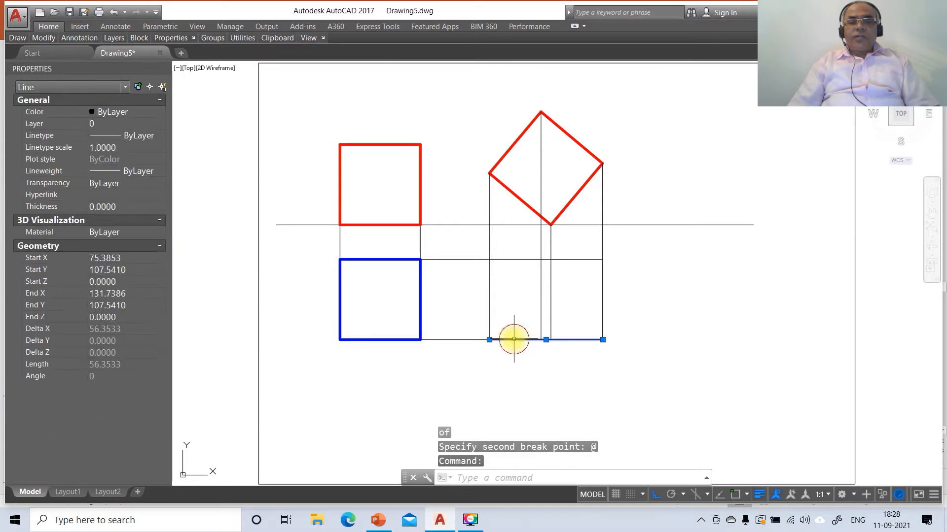
pyautogui.click(488, 287)
pyautogui.click(503, 259)
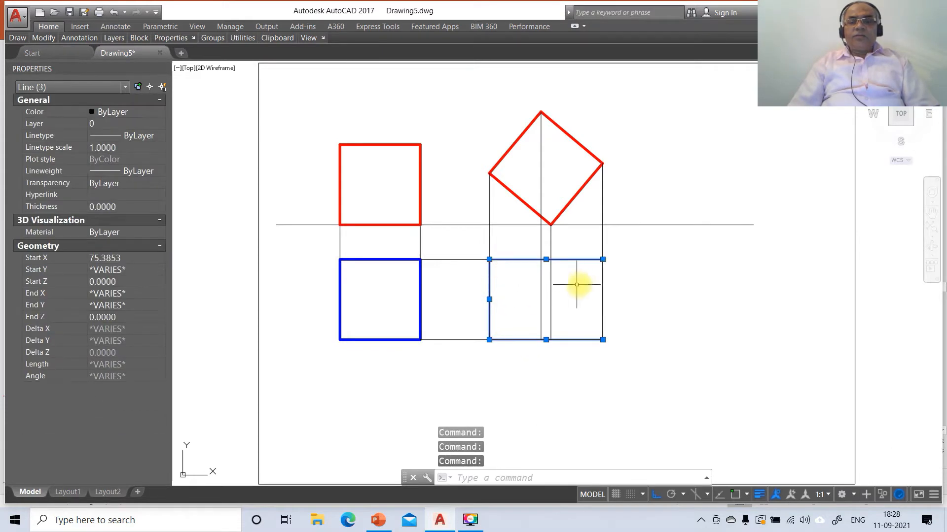
pyautogui.click(602, 284)
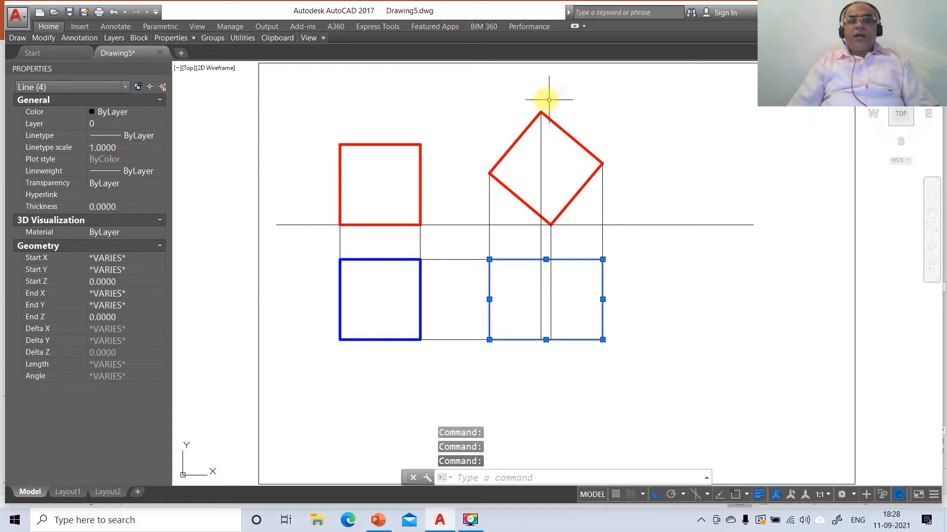
pyautogui.click(542, 306)
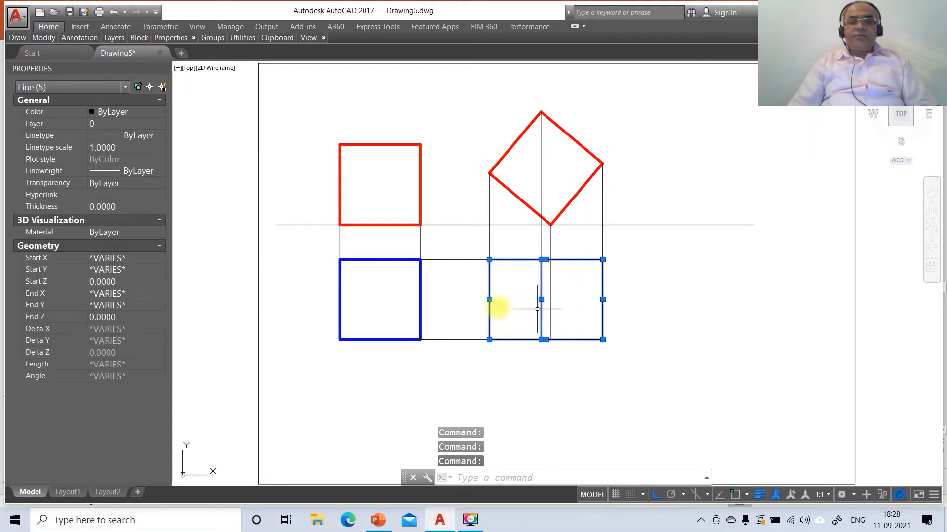
pyautogui.click(129, 124)
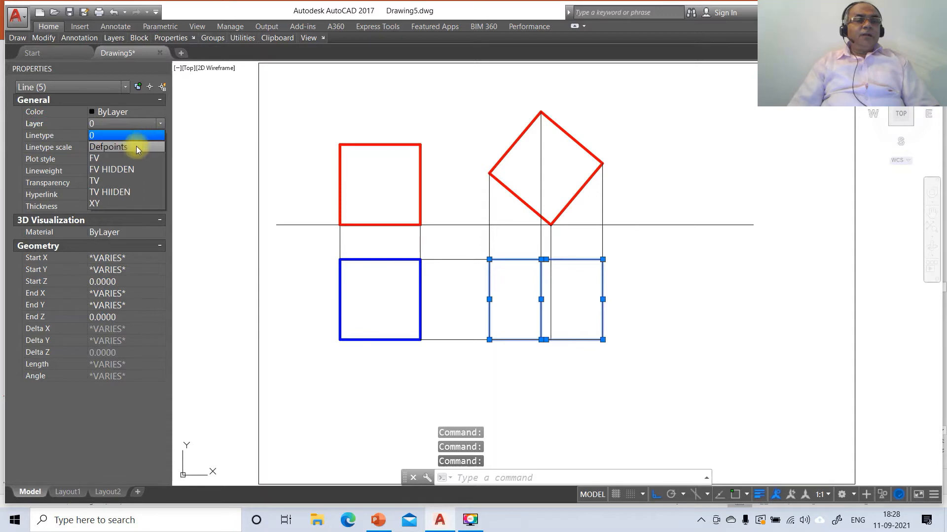
pyautogui.click(114, 180)
pyautogui.press('Escape')
pyautogui.press('Escape')
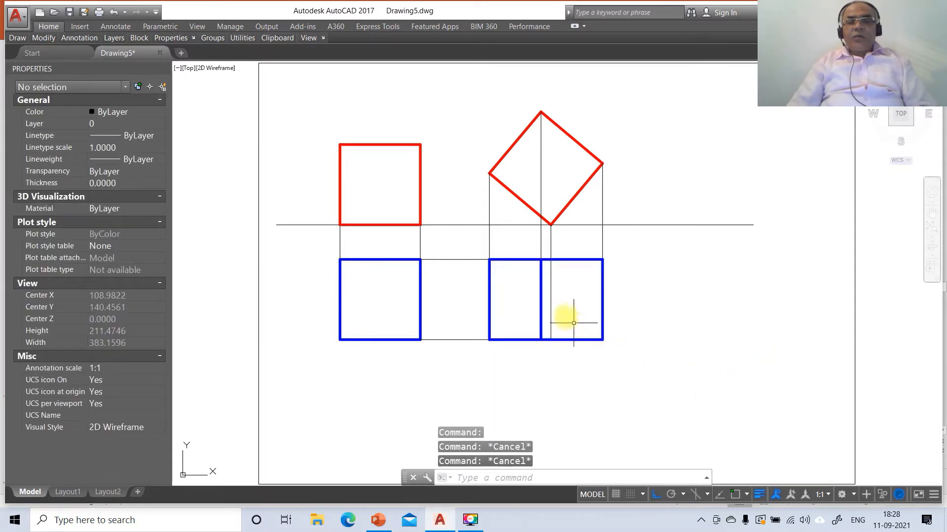
# - Assign the remaining inner edge of the tilted cube's top view to layer TV HIIDEN with a linetype scale of 20
pyautogui.click(551, 298)
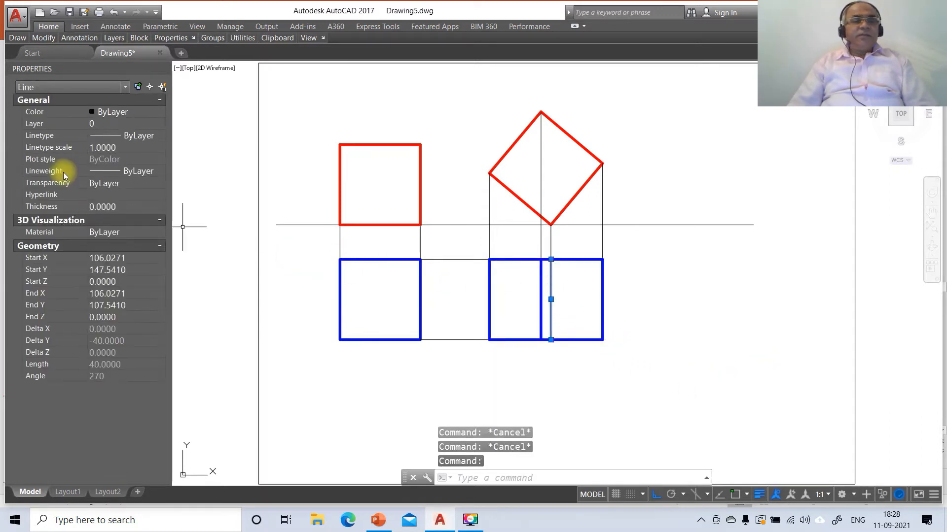
pyautogui.click(159, 123)
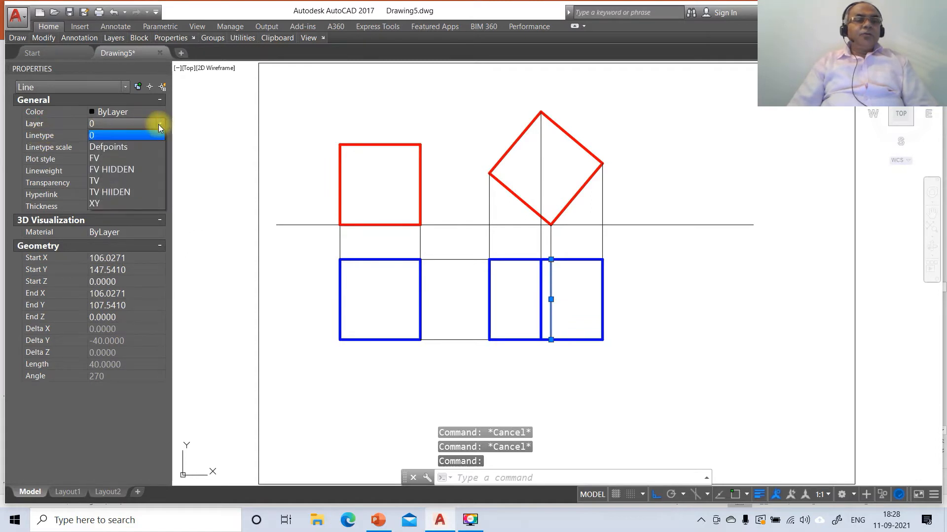
pyautogui.click(111, 192)
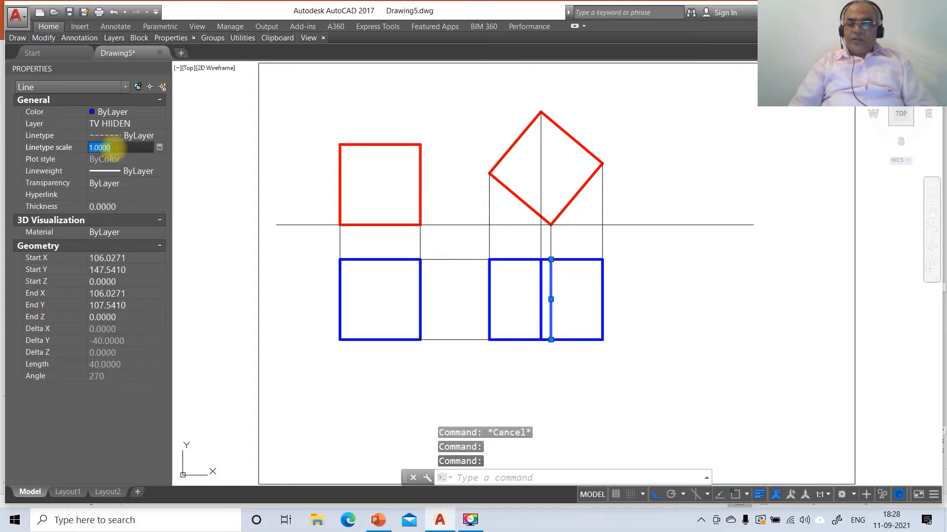
pyautogui.write('20')
pyautogui.press('Return')
pyautogui.press('Escape')
pyautogui.press('Escape')
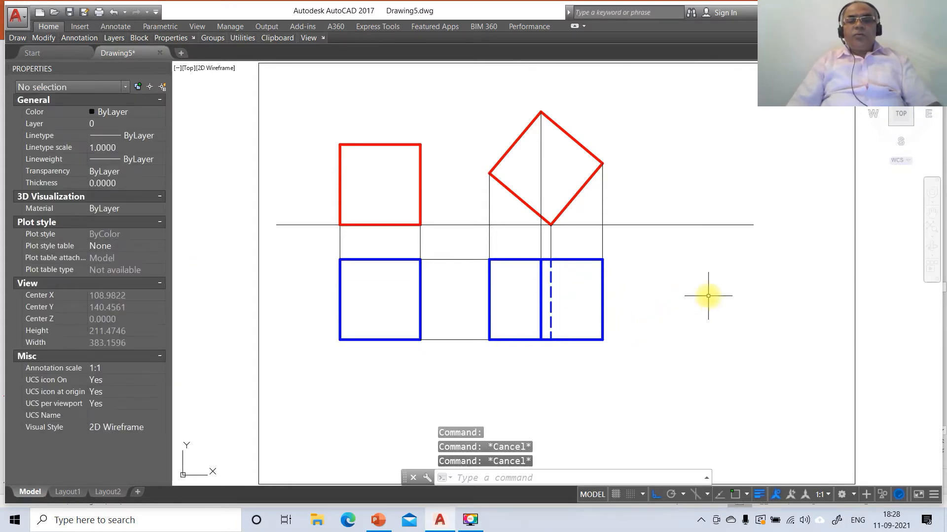
# - Check the final solution slide in PowerPoint, and back in AutoCAD copy the second top view horizontally into free space to its right
pyautogui.click(373, 525)
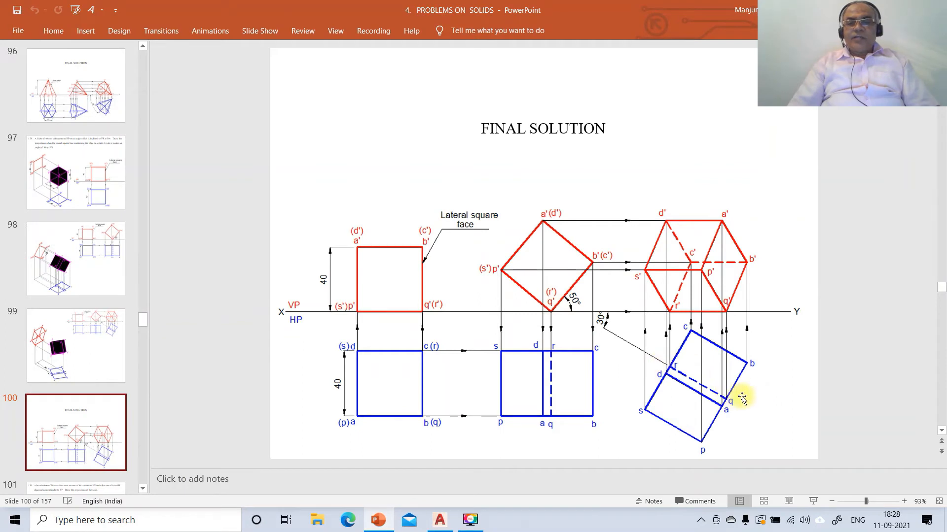
pyautogui.click(439, 520)
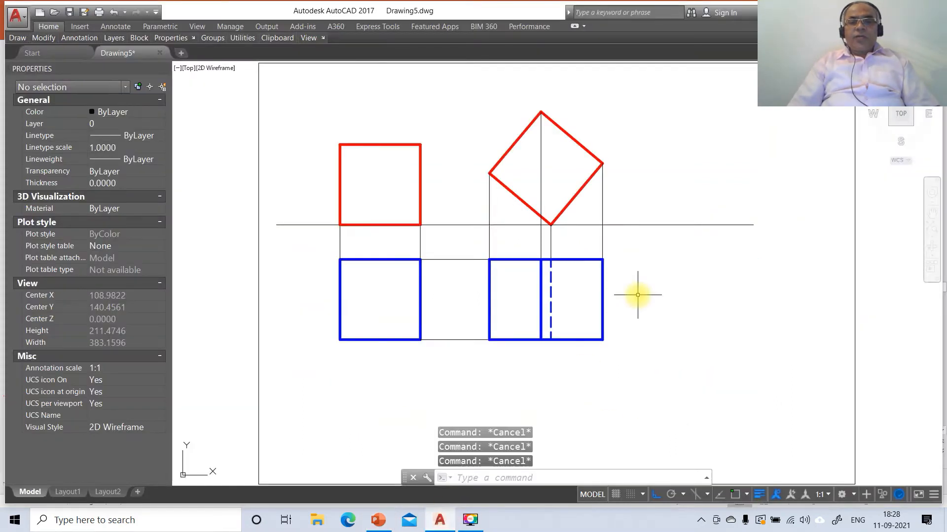
pyautogui.write('CO')
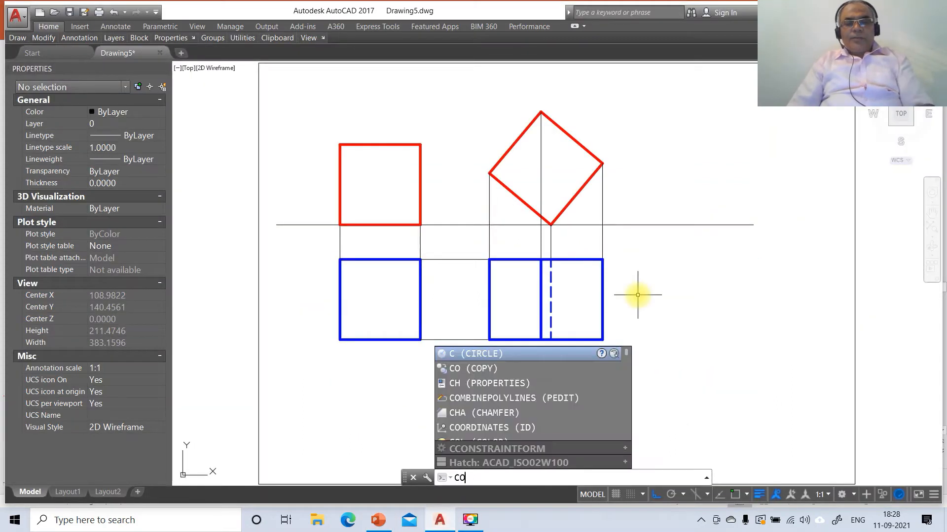
pyautogui.press('Return')
pyautogui.click(471, 245)
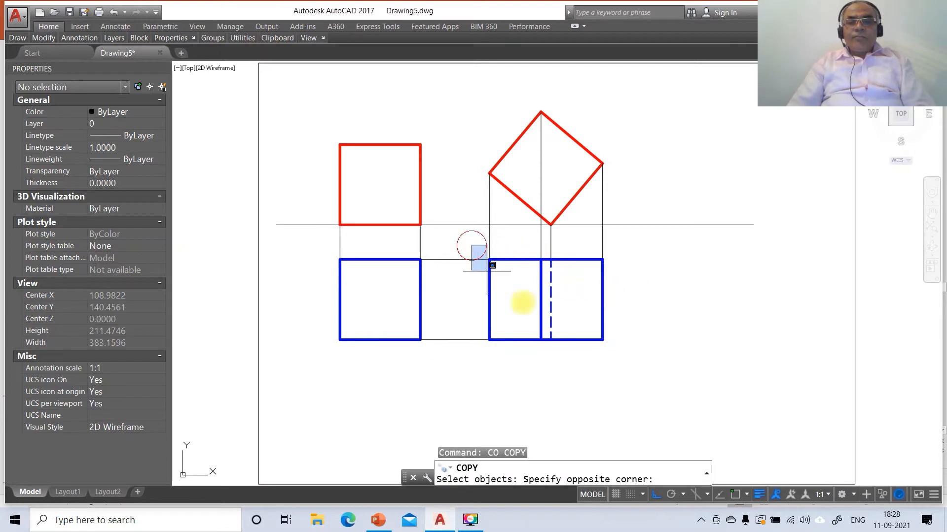
pyautogui.click(661, 376)
pyautogui.press('Return')
pyautogui.click(625, 372)
pyautogui.click(773, 376)
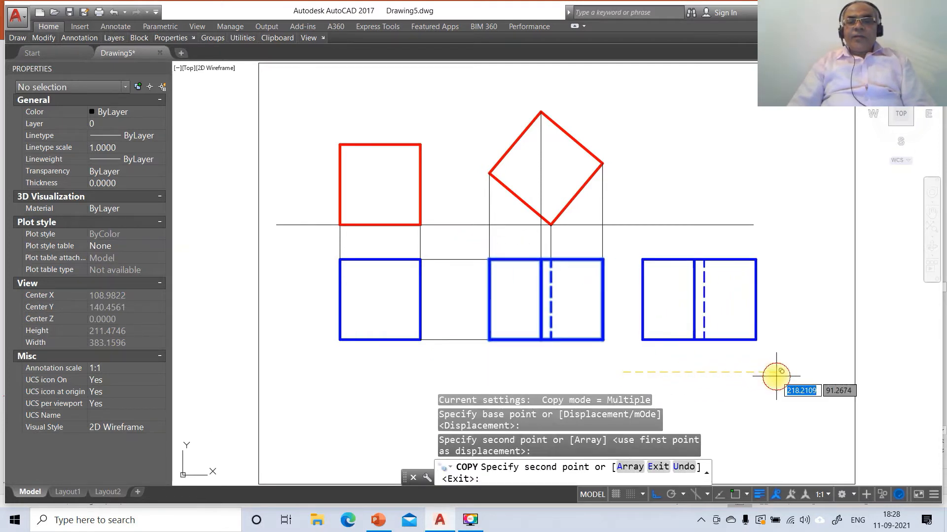
pyautogui.press('Return')
# - Rotate the copied top view by 60 degrees about the intersection of its hidden edge and upper edge
pyautogui.write('O')
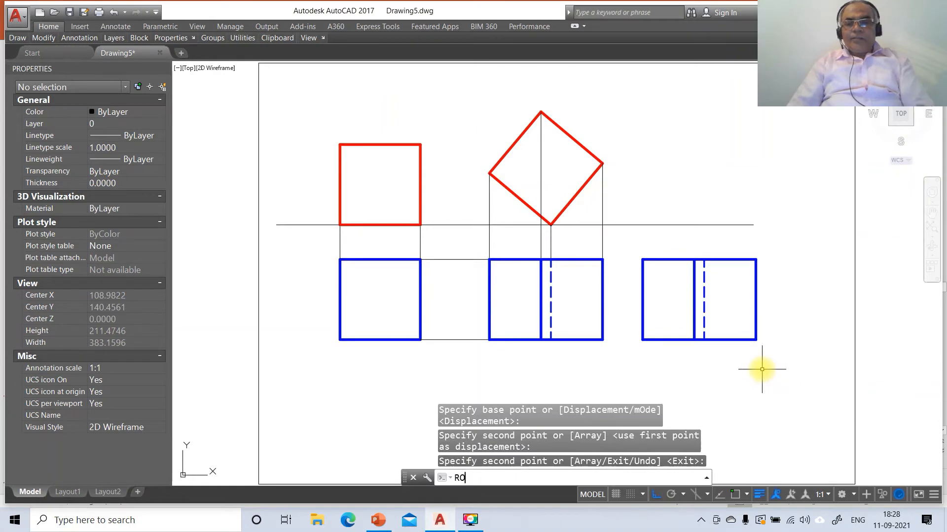
pyautogui.press('Return')
pyautogui.click(624, 238)
pyautogui.click(786, 367)
pyautogui.press('Return')
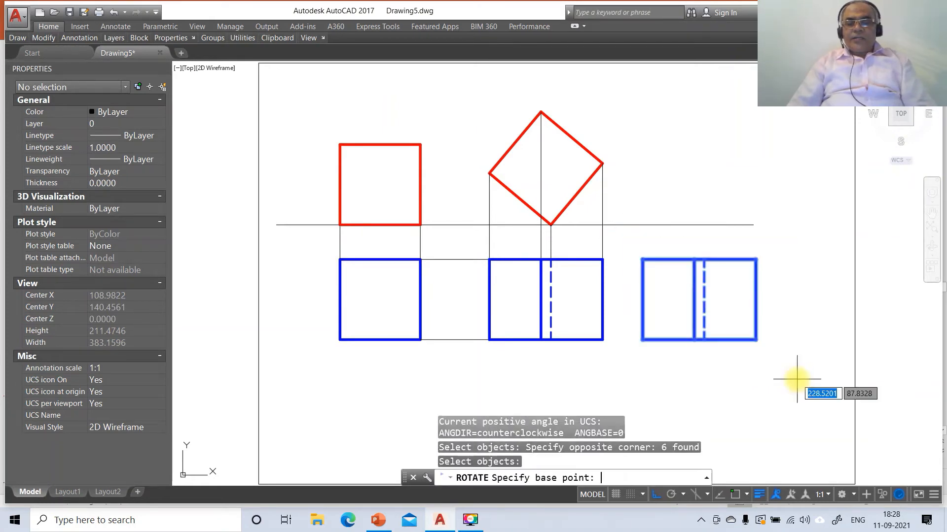
pyautogui.write('INT')
pyautogui.press('Return')
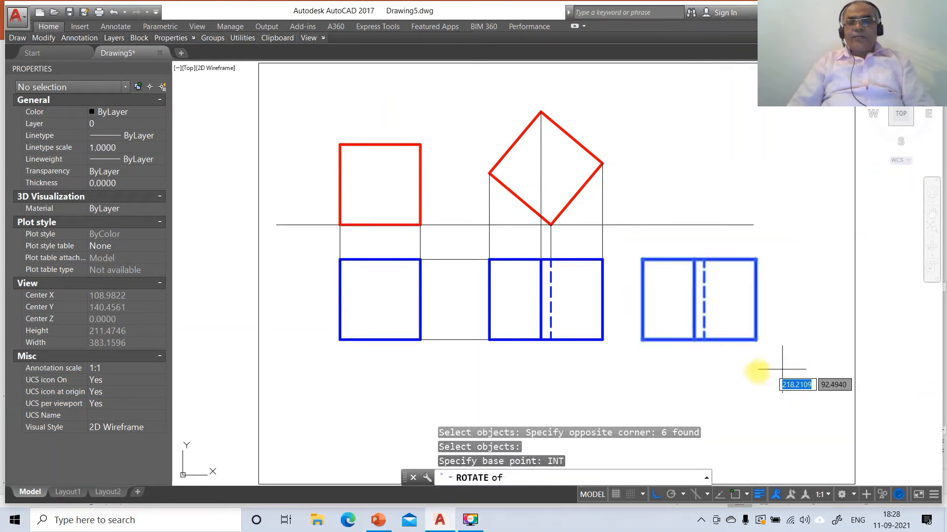
pyautogui.click(703, 259)
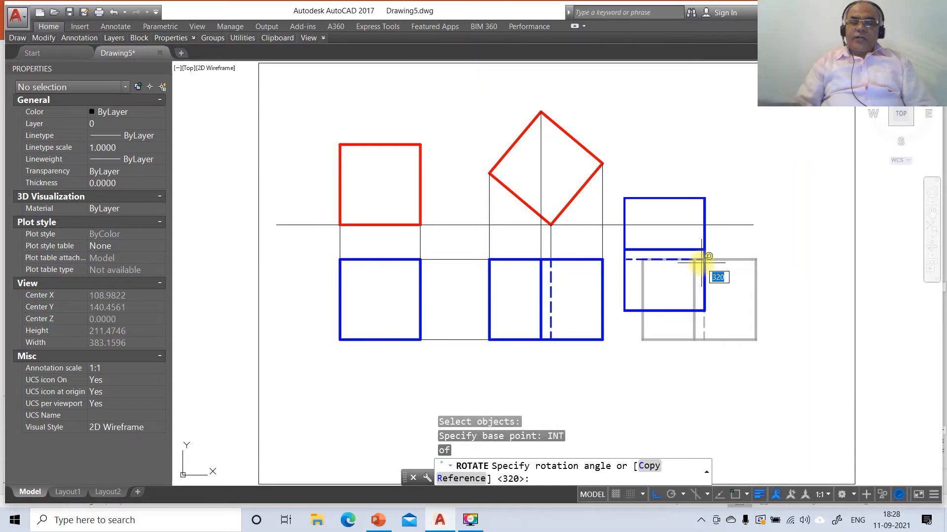
pyautogui.write('60')
pyautogui.press('Return')
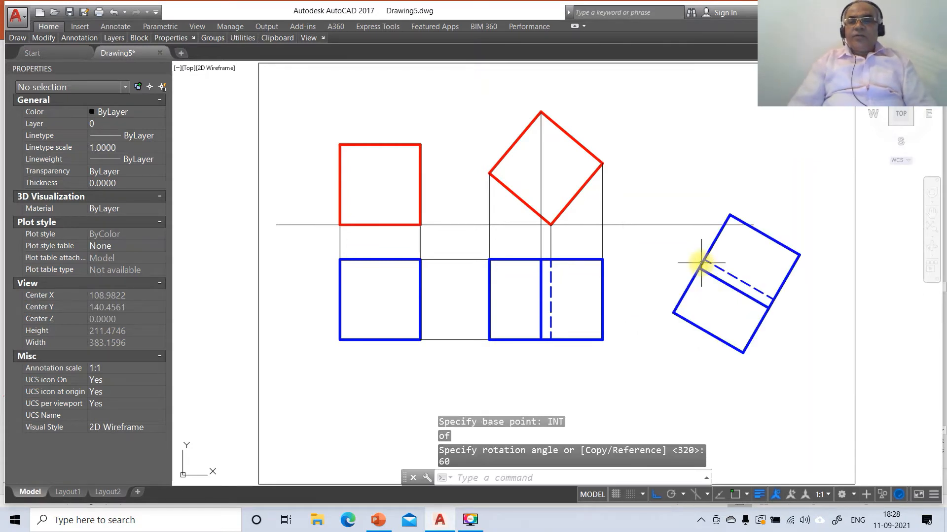
# - Turn off Ortho and move the rotated top view down and slightly left so it lies entirely below the XY line
pyautogui.write('m')
pyautogui.press('Return')
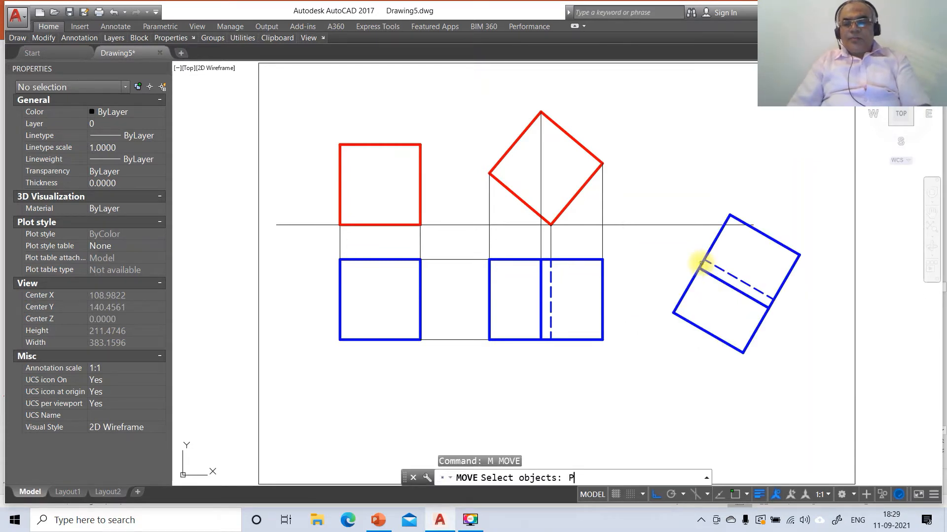
pyautogui.write('P')
pyautogui.press('Return')
pyautogui.press('Return')
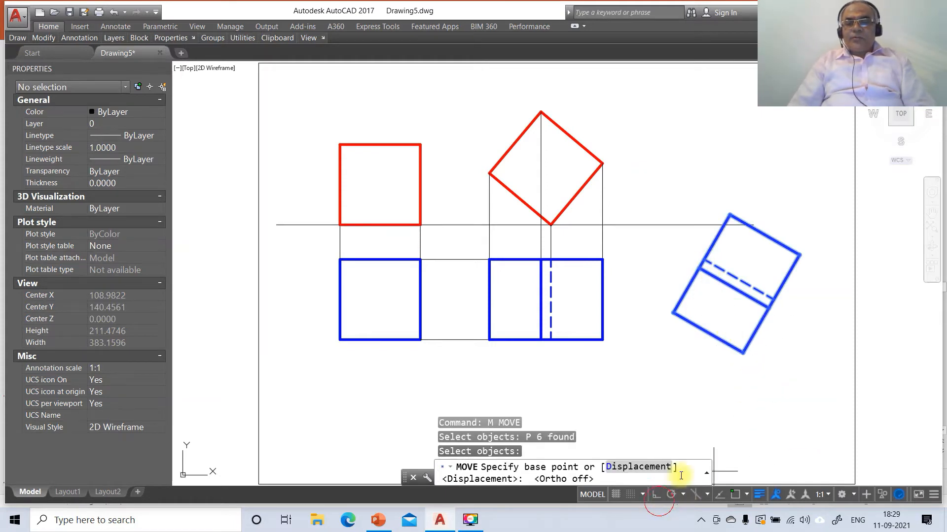
pyautogui.click(800, 255)
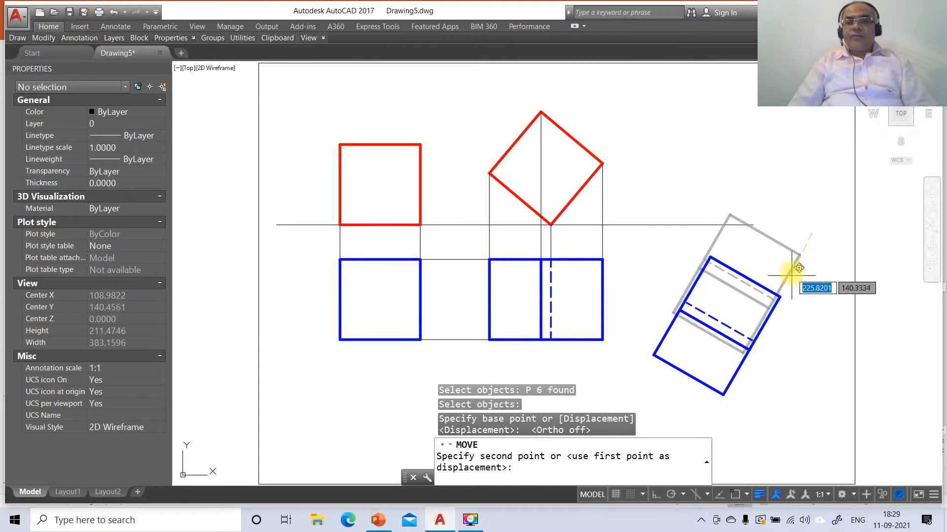
pyautogui.click(800, 263)
# - Extend the XY line to the drawing frame's right border
pyautogui.write('ex')
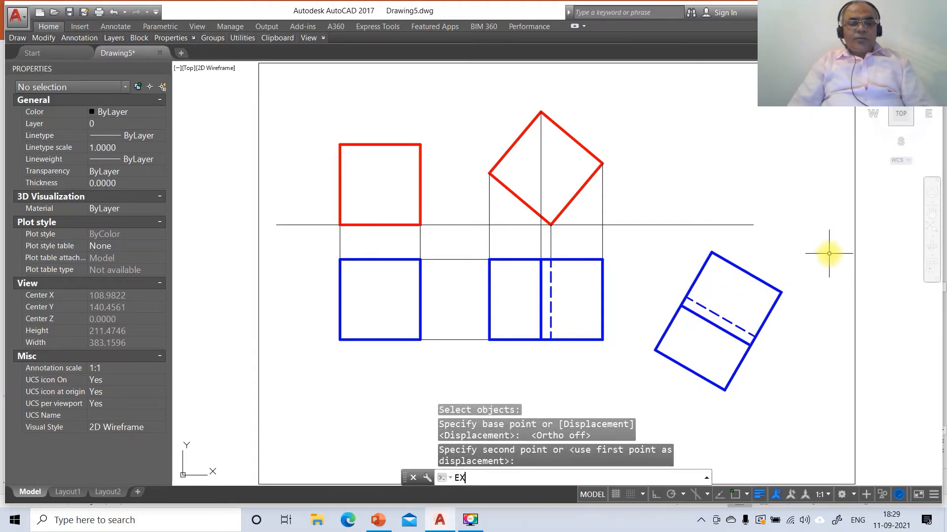
pyautogui.press('Return')
pyautogui.click(852, 241)
pyautogui.click(855, 239)
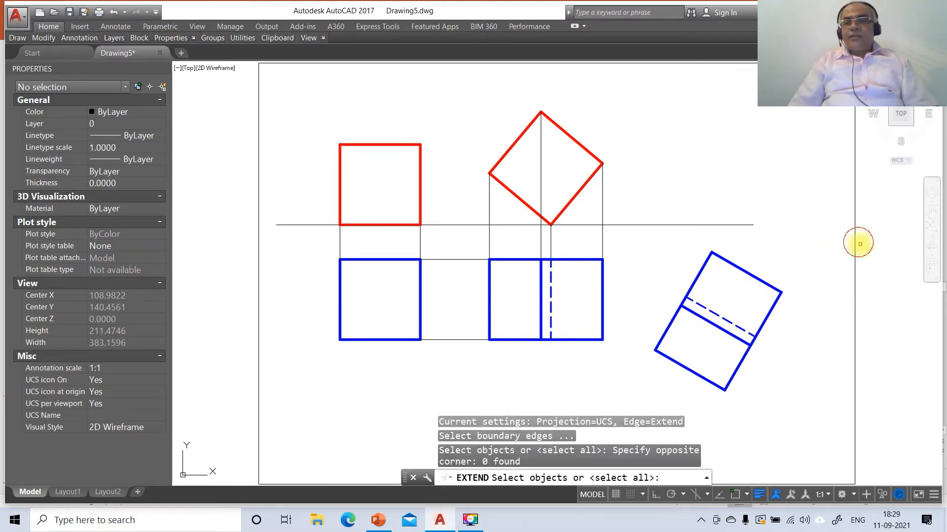
pyautogui.click(855, 239)
pyautogui.press('Return')
pyautogui.click(777, 220)
pyautogui.click(781, 228)
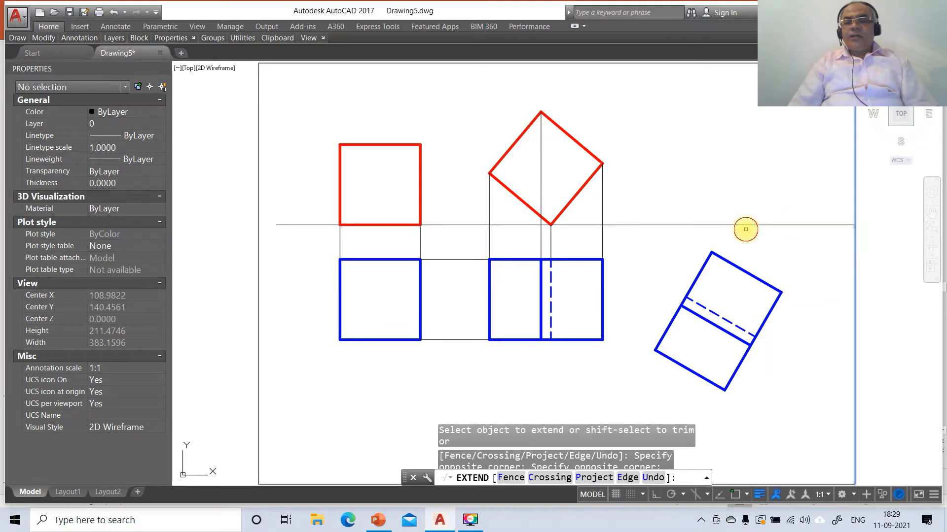
pyautogui.press('Return')
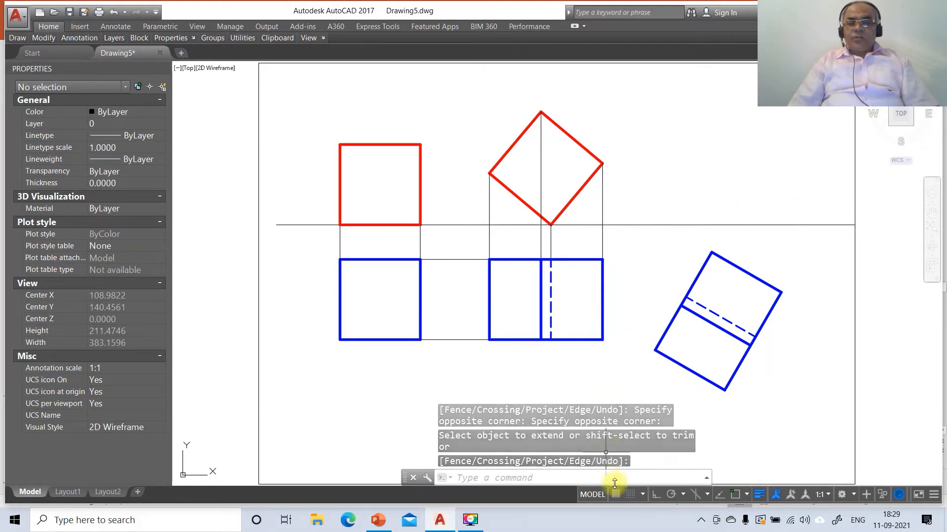
# - Turn on Ortho and draw a horizontal projector from the tilted square's right corner to beyond the rotated top view
pyautogui.click(656, 495)
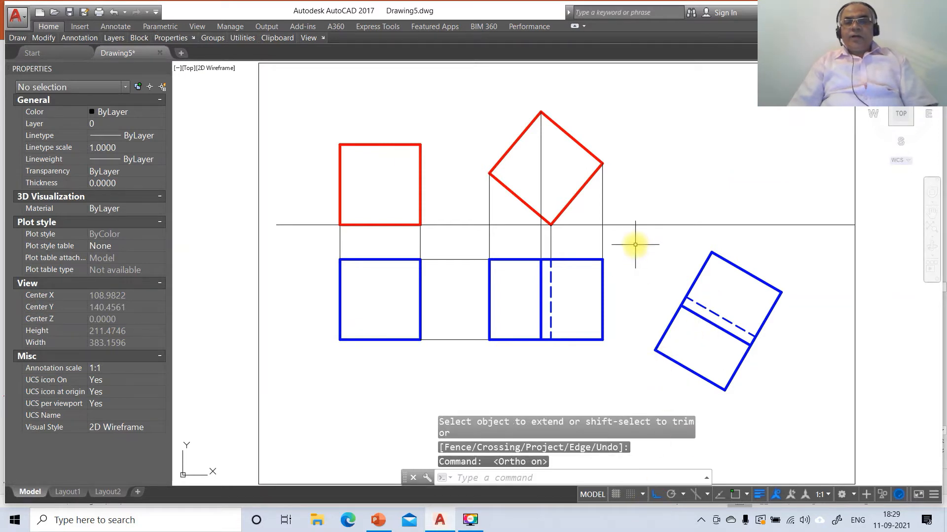
pyautogui.write('l')
pyautogui.press('Return')
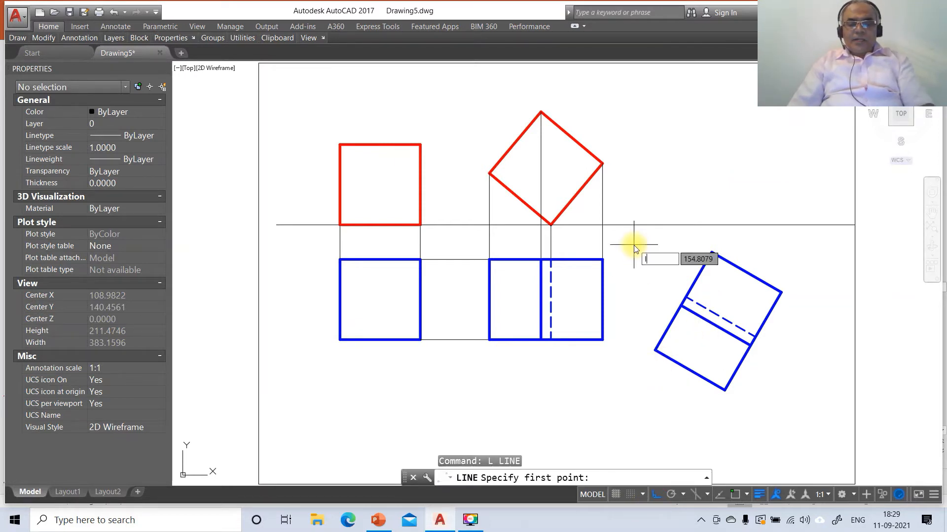
pyautogui.write('int')
pyautogui.press('Return')
pyautogui.click(602, 164)
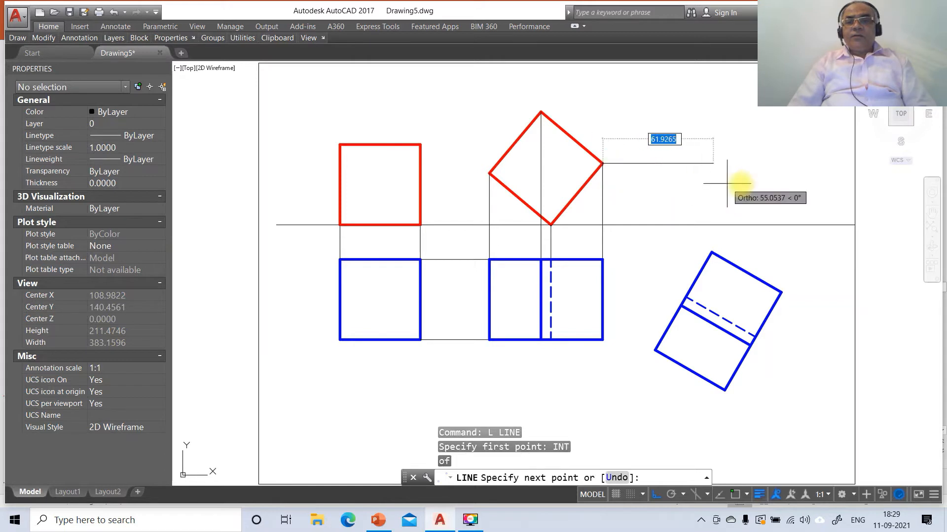
pyautogui.click(814, 186)
pyautogui.press('Return')
# - Draw a vertical projector from the rotated top view's uppermost corner perpendicular to the horizontal projector
pyautogui.press('Return')
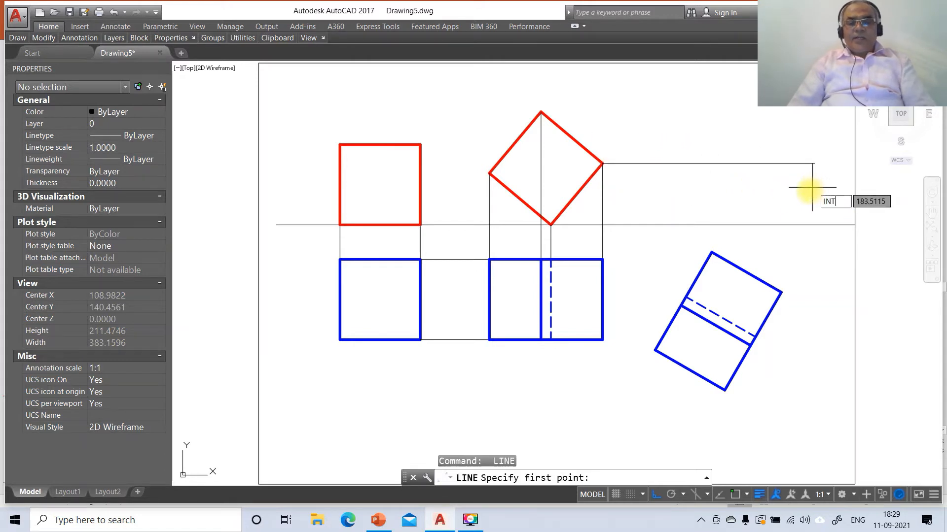
pyautogui.write('INT')
pyautogui.press('Return')
pyautogui.click(711, 253)
pyautogui.write('P')
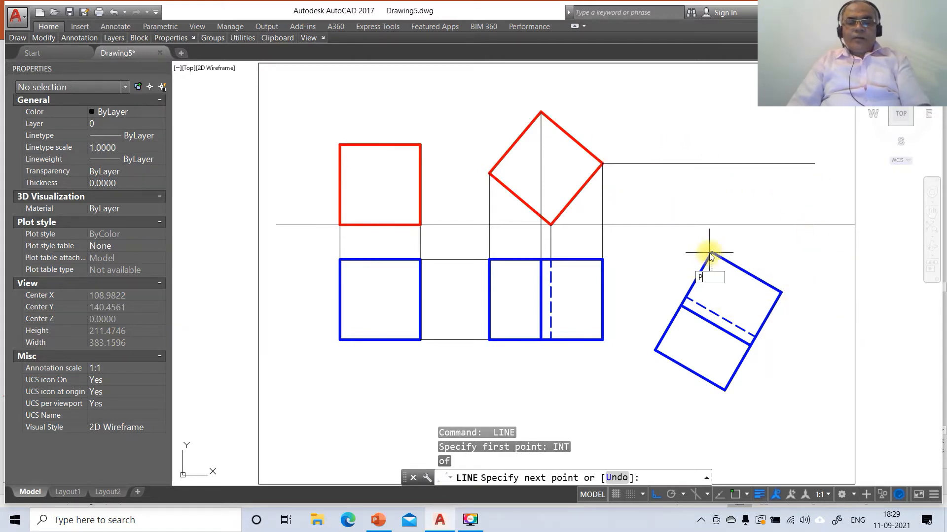
pyautogui.write('ER')
pyautogui.press('Return')
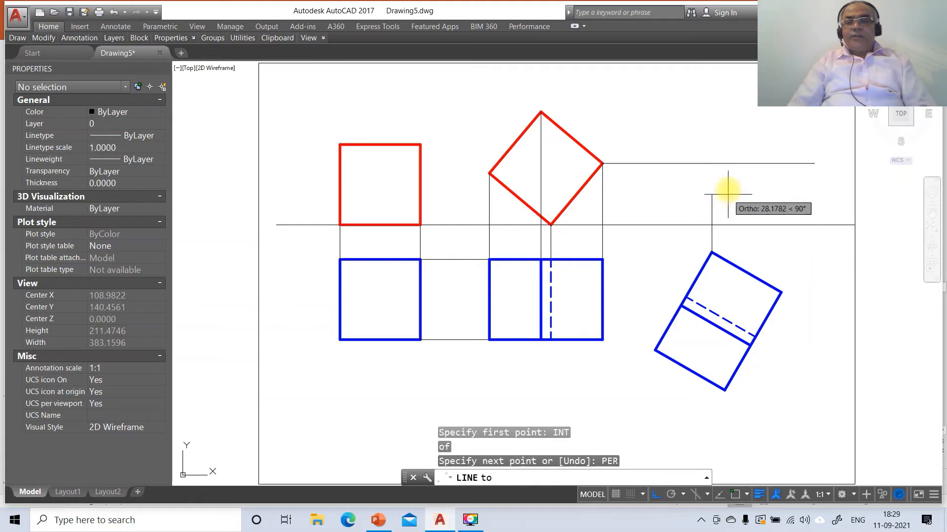
pyautogui.click(728, 167)
pyautogui.press('Return')
# - Draw a vertical projector from the rotated top view's rightmost corner perpendicular to the horizontal projector above it
pyautogui.press('Return')
pyautogui.write('INT')
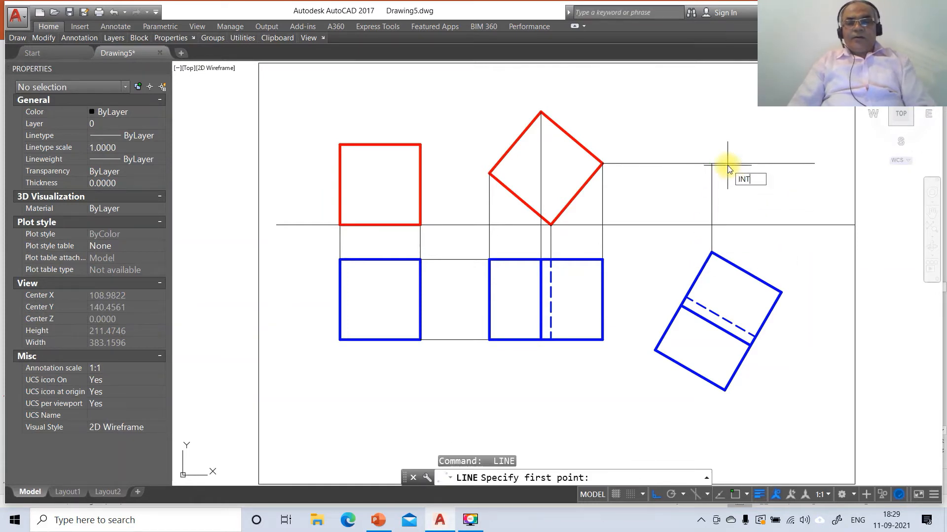
pyautogui.press('Return')
pyautogui.click(781, 290)
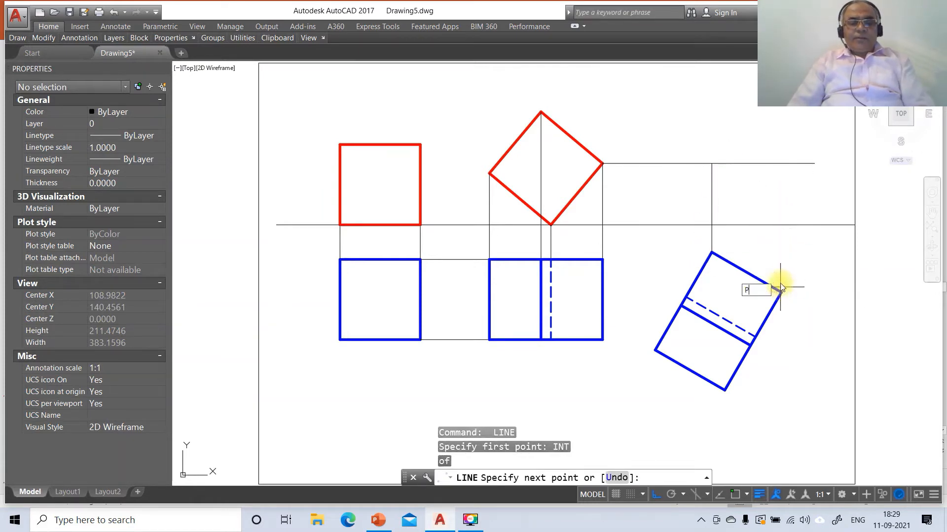
pyautogui.press('Return')
pyautogui.click(782, 161)
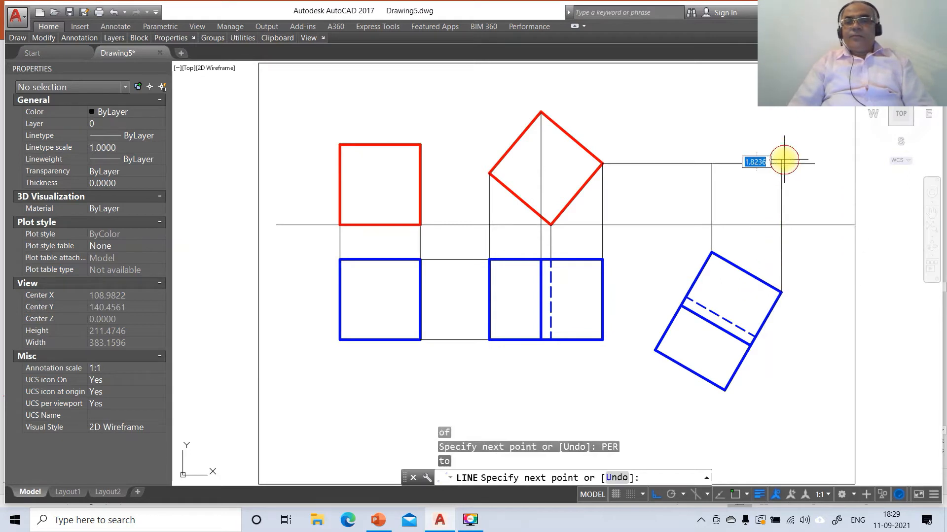
pyautogui.press('Return')
# - Fillet the horizontal projector with the rightmost vertical projector at radius 0 to form a sharp corner
pyautogui.write('f')
pyautogui.press('Return')
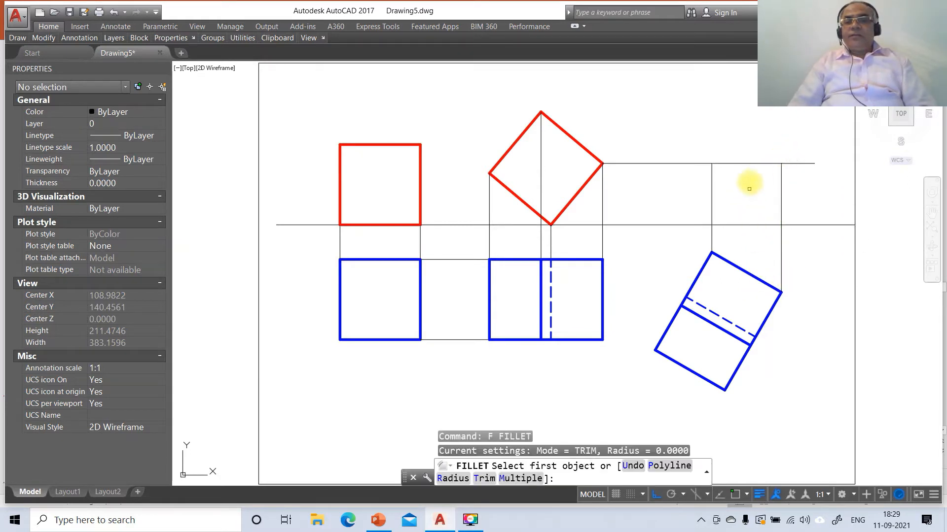
pyautogui.click(752, 163)
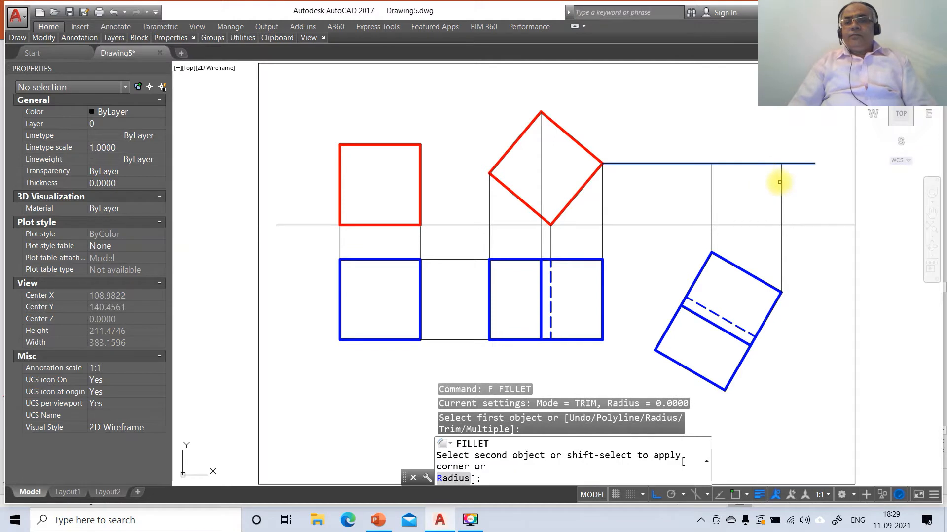
pyautogui.click(780, 182)
# - Draw a horizontal projector from the tilted square's top corner to beyond the rotated top view
pyautogui.write('l')
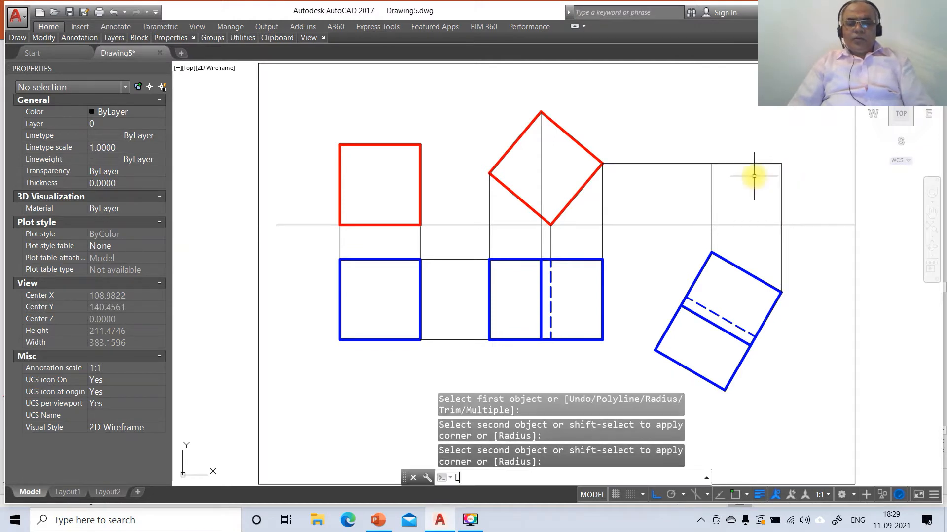
pyautogui.press('Return')
pyautogui.write('IN')
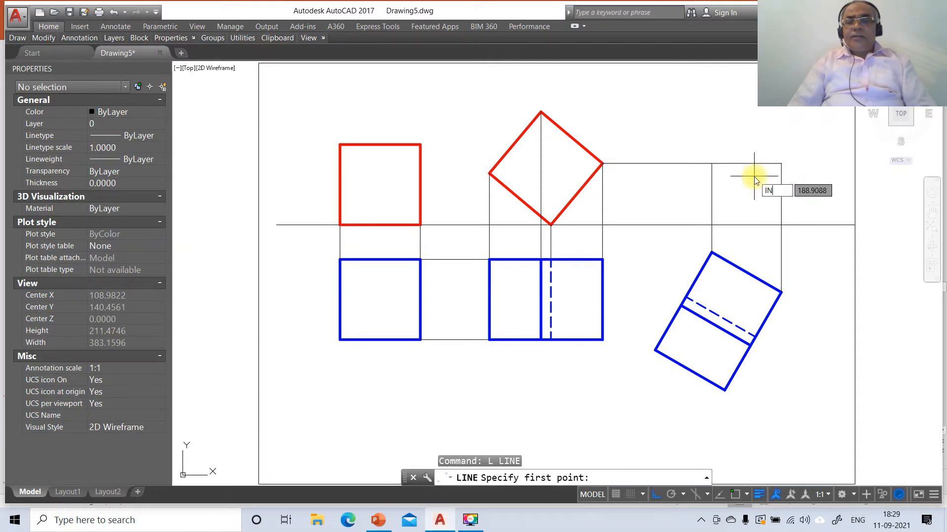
pyautogui.write('T')
pyautogui.press('Return')
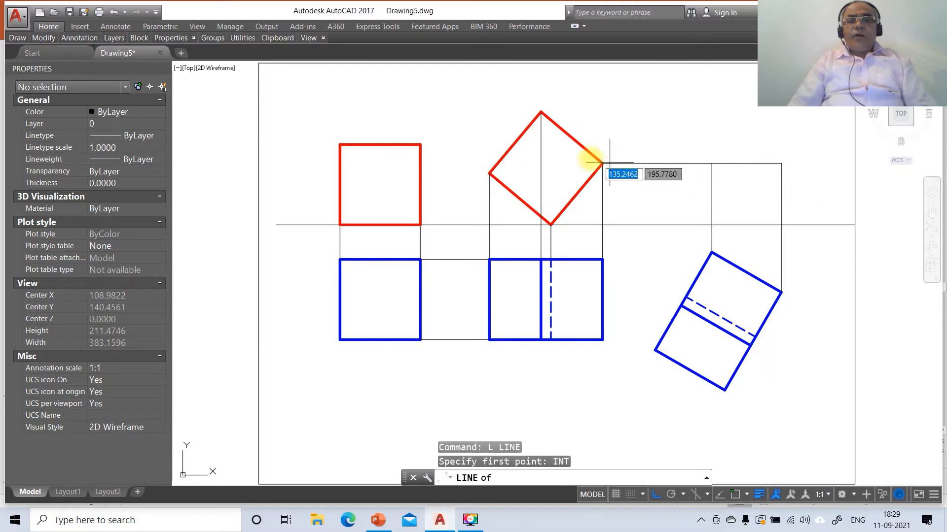
pyautogui.click(541, 113)
pyautogui.click(844, 134)
pyautogui.press('Return')
# - Draw a vertical projector from the left end of the rotated top view's solid middle edge perpendicular to the uppermost horizontal projector
pyautogui.press('Return')
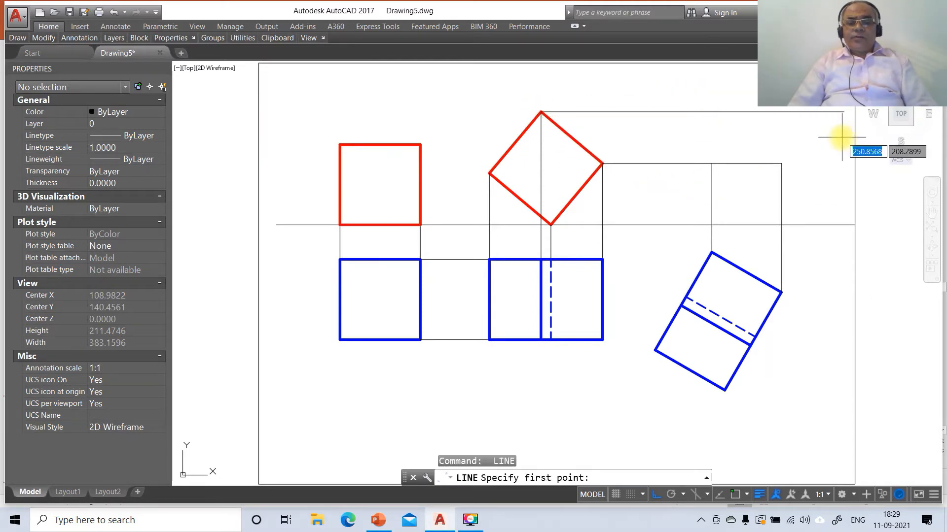
pyautogui.write('INT')
pyautogui.press('Return')
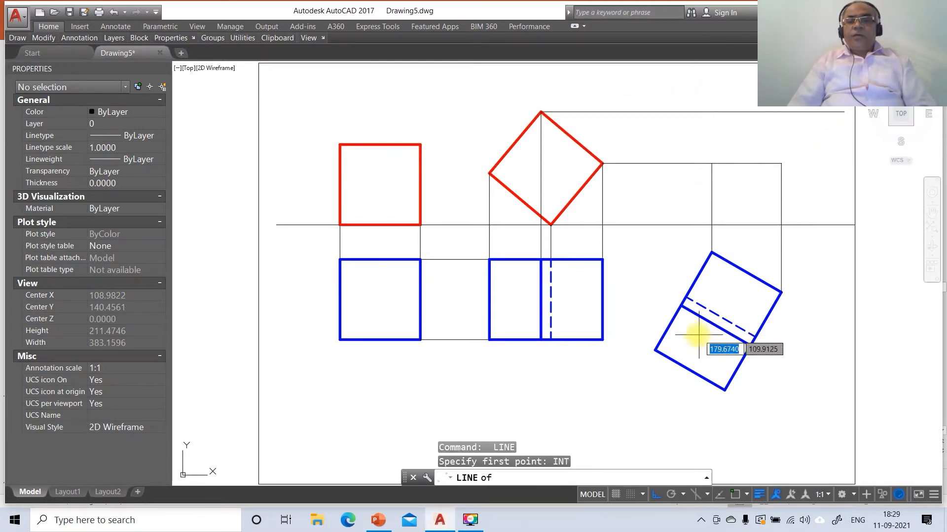
pyautogui.click(684, 299)
pyautogui.write('P')
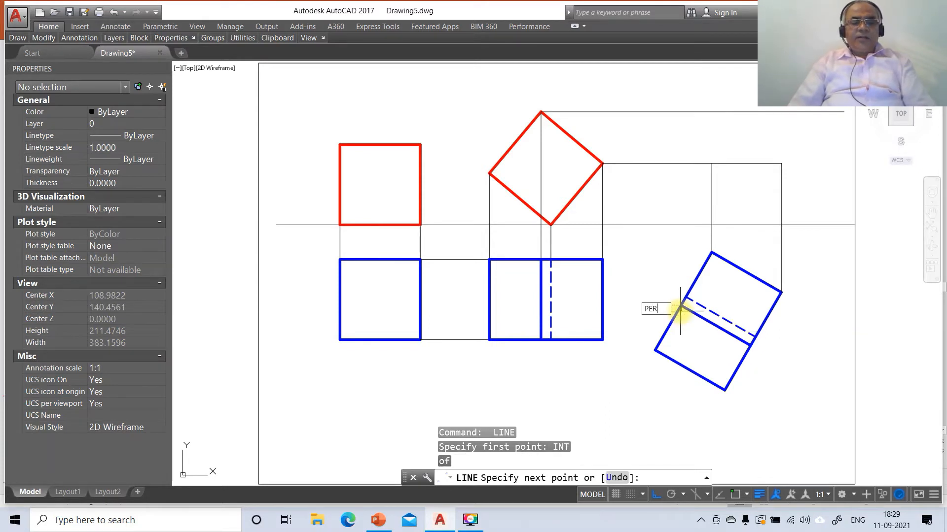
pyautogui.write('ER')
pyautogui.press('Return')
pyautogui.click(692, 111)
pyautogui.press('Return')
# - Draw a vertical projector from the right end of the rotated top view's solid middle edge perpendicular to the uppermost horizontal projector
pyautogui.press('Return')
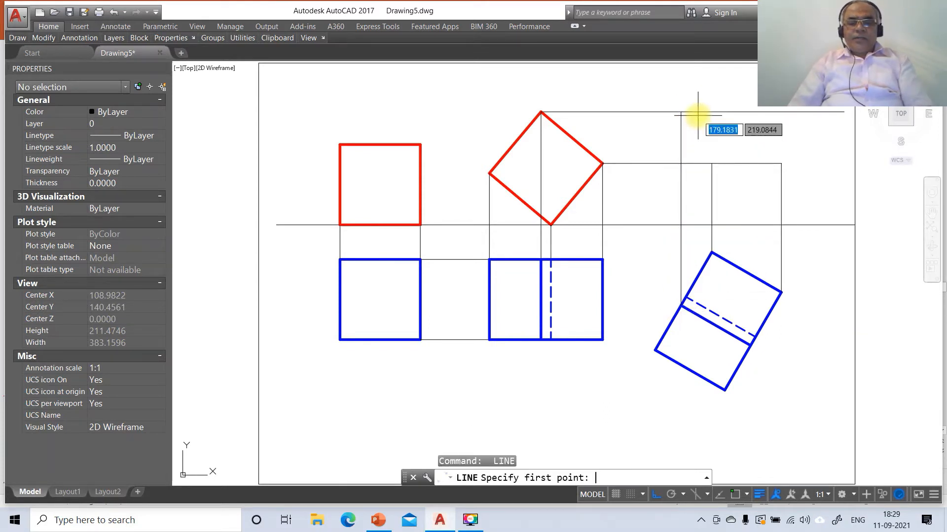
pyautogui.write('INT')
pyautogui.press('Return')
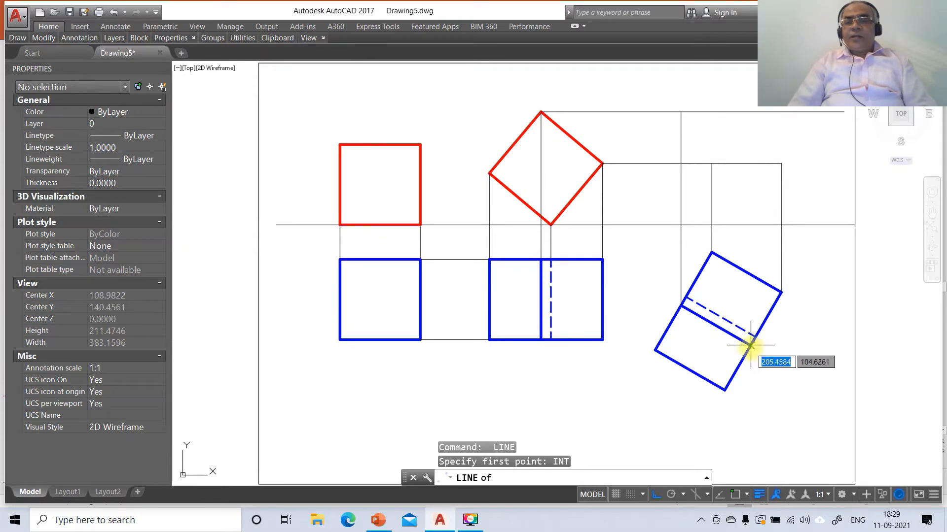
pyautogui.click(750, 346)
pyautogui.write('PE')
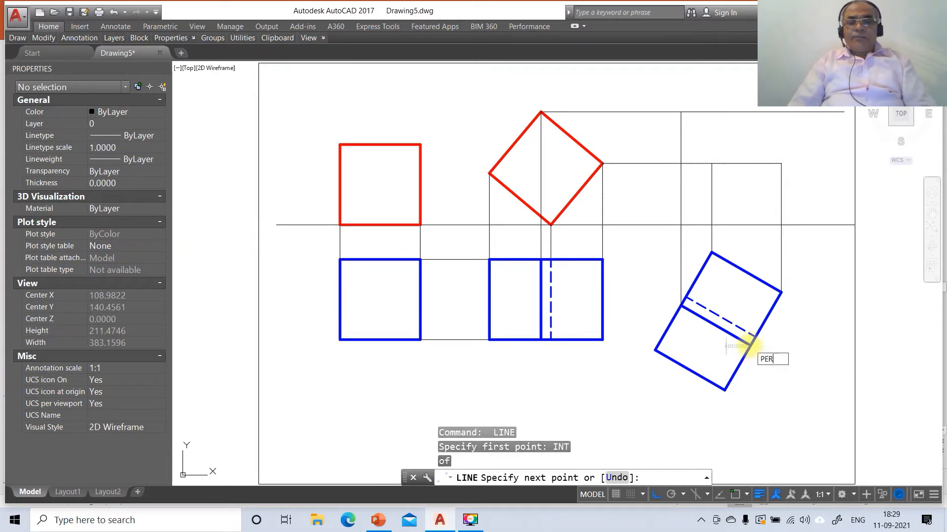
pyautogui.write('R')
pyautogui.press('Return')
pyautogui.click(756, 113)
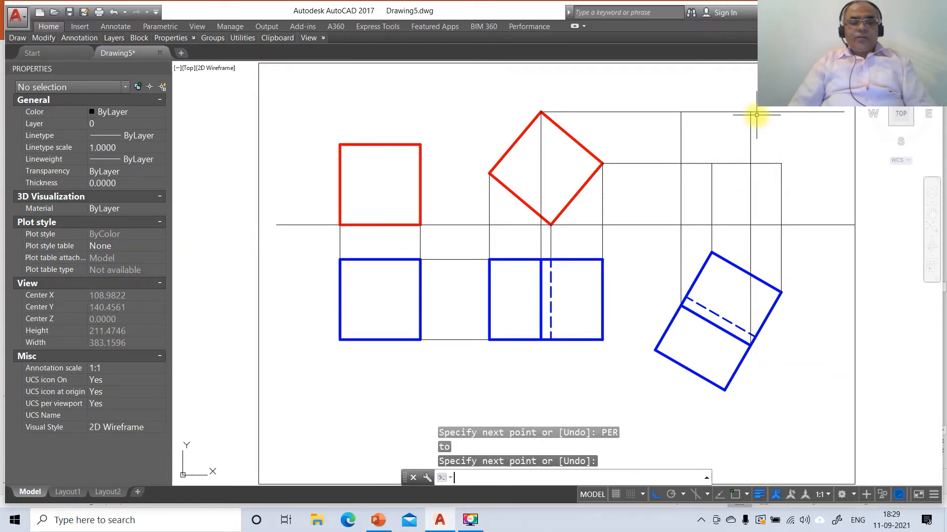
pyautogui.press('Return')
# - Fillet the uppermost horizontal projector with the solid middle edge's right-hand vertical projector at radius 0 to form a sharp corner
pyautogui.write('F')
pyautogui.press('Return')
pyautogui.click(744, 113)
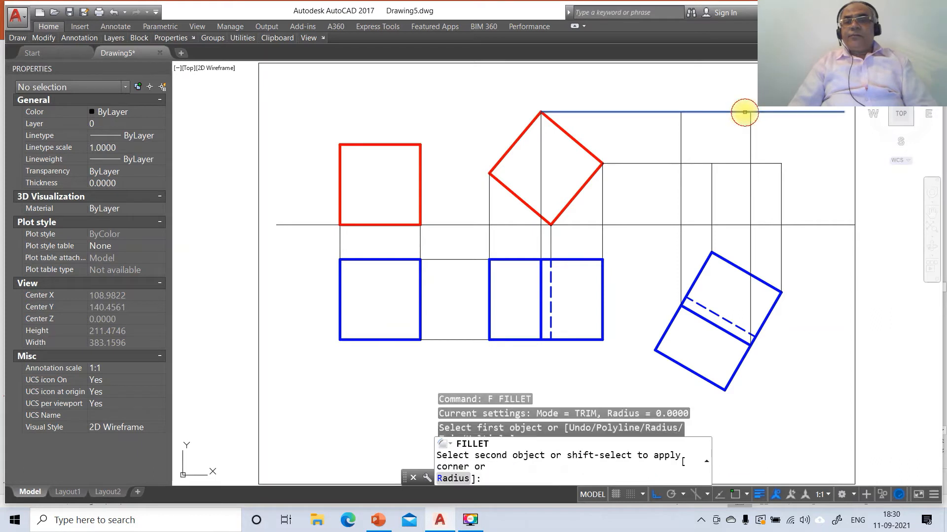
pyautogui.click(748, 123)
# - Draw a horizontal projector from the tilted square's left corner to beyond the rotated top view
pyautogui.write('L')
pyautogui.press('Return')
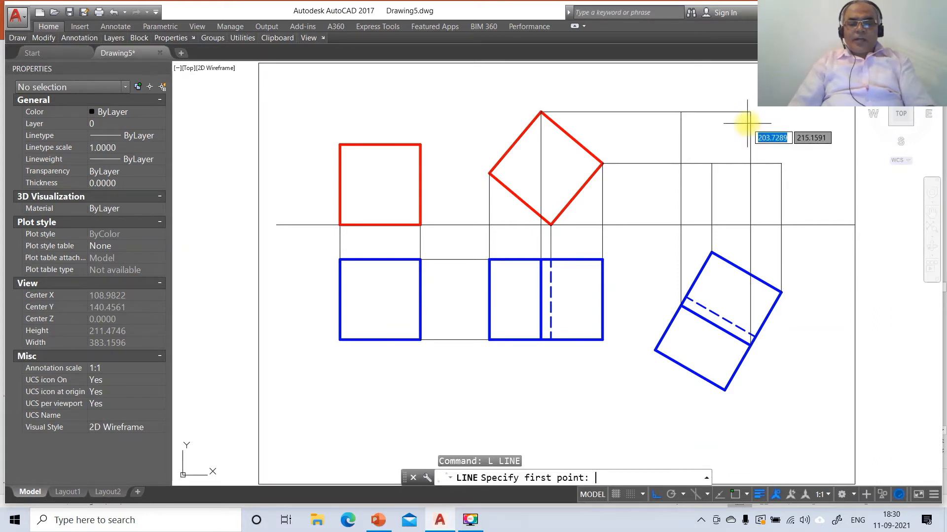
pyautogui.write('INT')
pyautogui.press('Return')
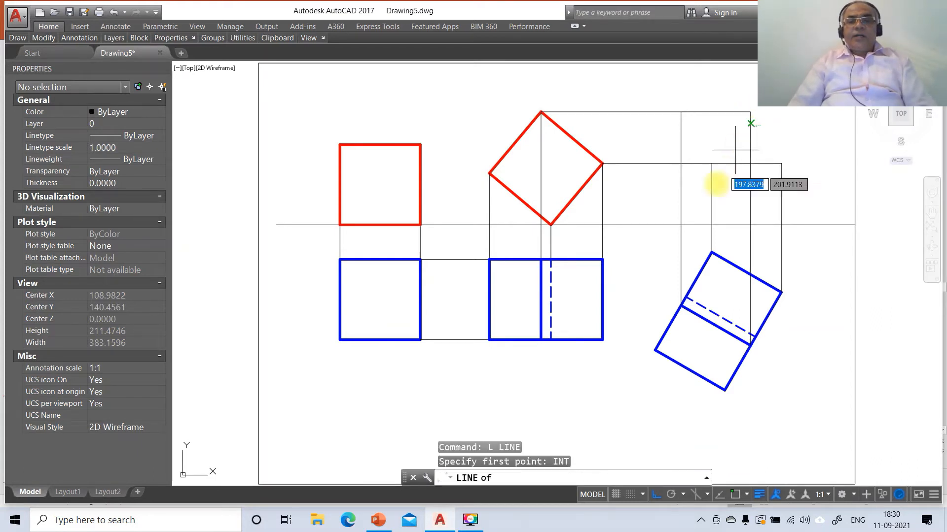
pyautogui.click(489, 174)
pyautogui.click(812, 219)
pyautogui.press('Return')
# - Draw a vertical projector from the rotated top view's leftmost corner perpendicular to the tilted square's left-corner projector
pyautogui.press('Return')
pyautogui.write('IN')
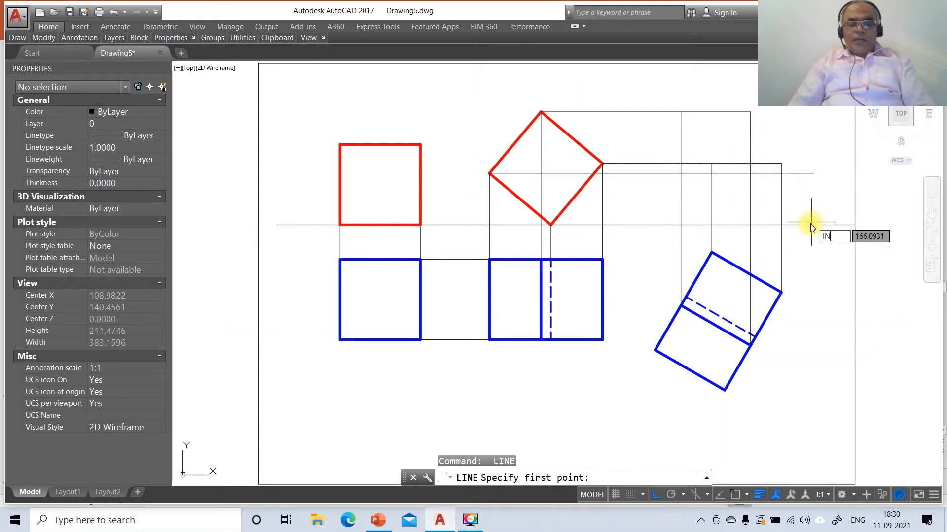
pyautogui.write('T')
pyautogui.press('Return')
pyautogui.click(656, 349)
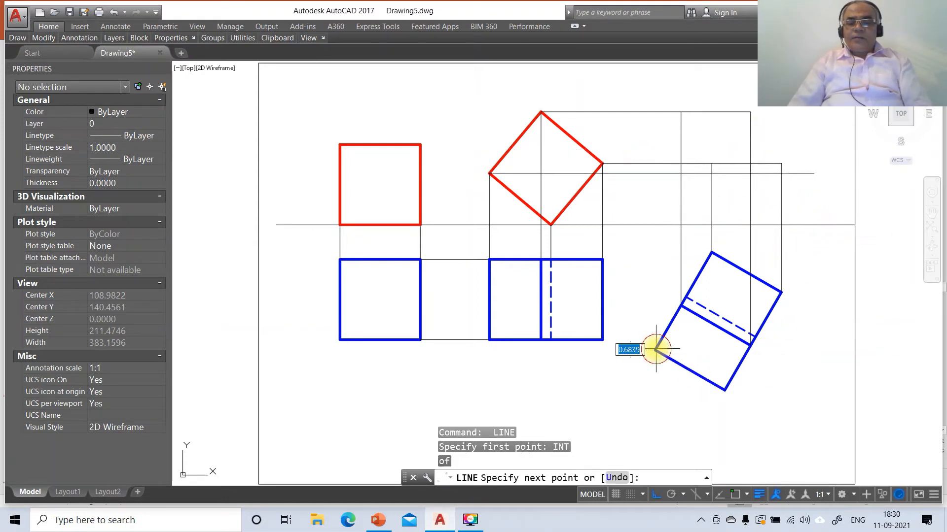
pyautogui.write('PER')
pyautogui.press('Return')
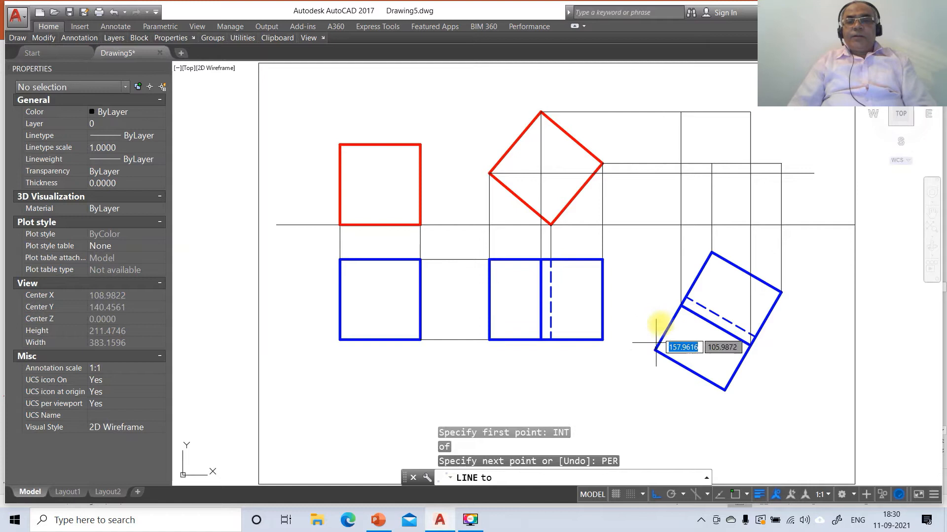
pyautogui.click(659, 168)
pyautogui.press('Return')
# - Draw a vertical projector from the rotated top view's lowest corner perpendicular to the tilted square's left-corner projector
pyautogui.press('Return')
pyautogui.write('INT')
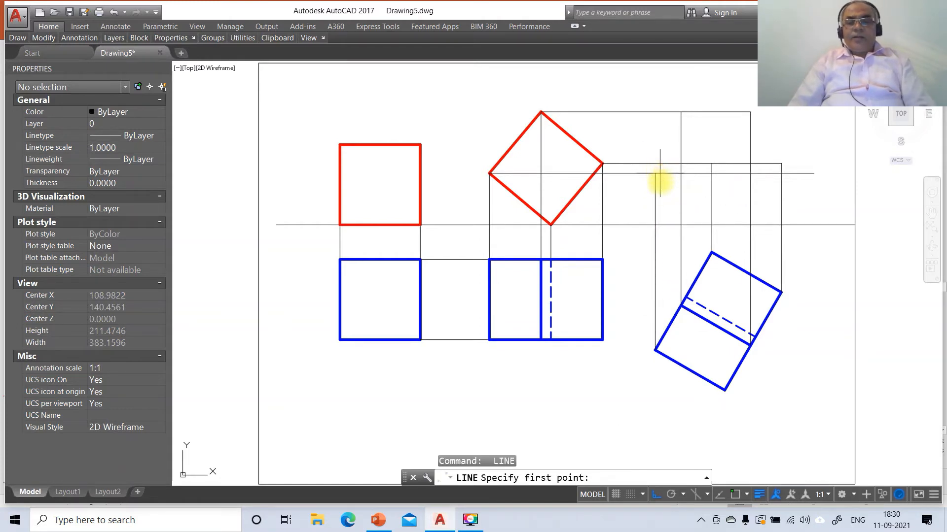
pyautogui.press('Return')
pyautogui.click(725, 390)
pyautogui.write('P')
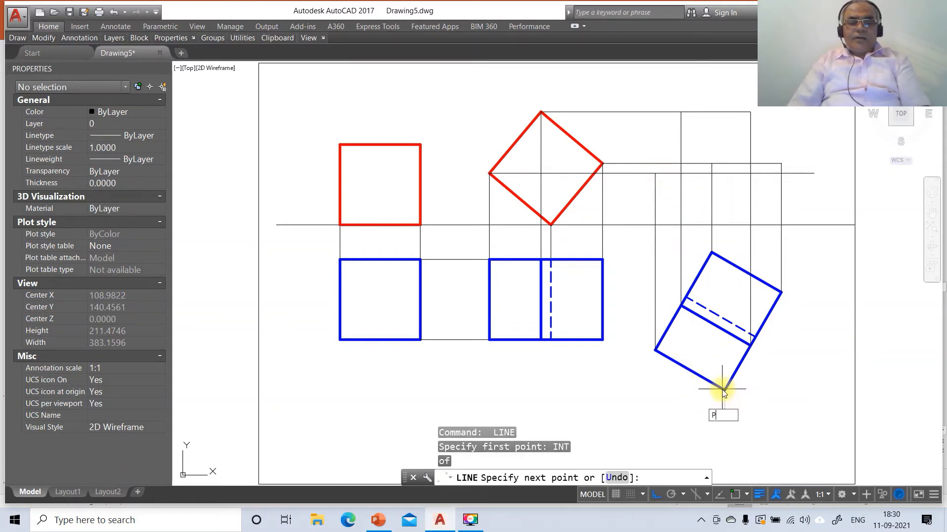
pyautogui.write('ER')
pyautogui.press('Return')
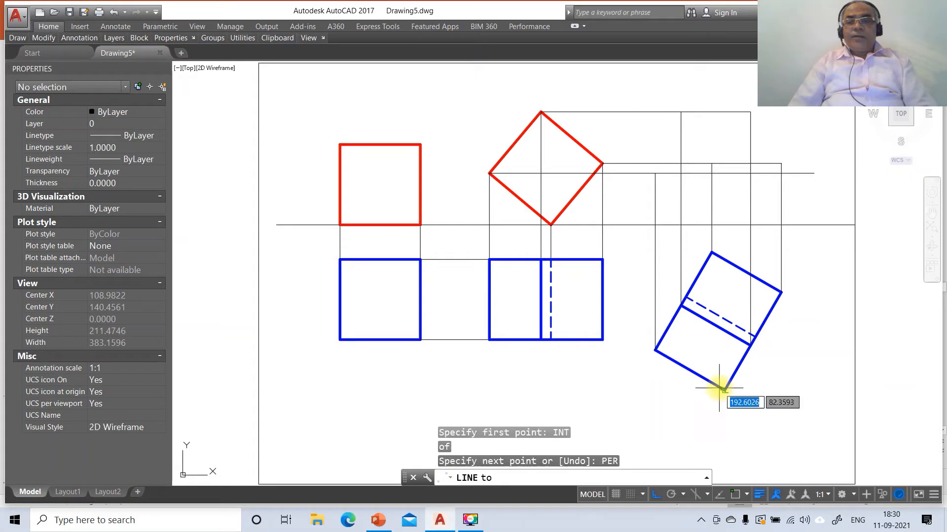
pyautogui.click(728, 173)
pyautogui.press('Return')
# - Fillet the tilted square's left-corner projector with the lowest corner's vertical projector at radius 0 to form a sharp corner
pyautogui.write('F')
pyautogui.press('Return')
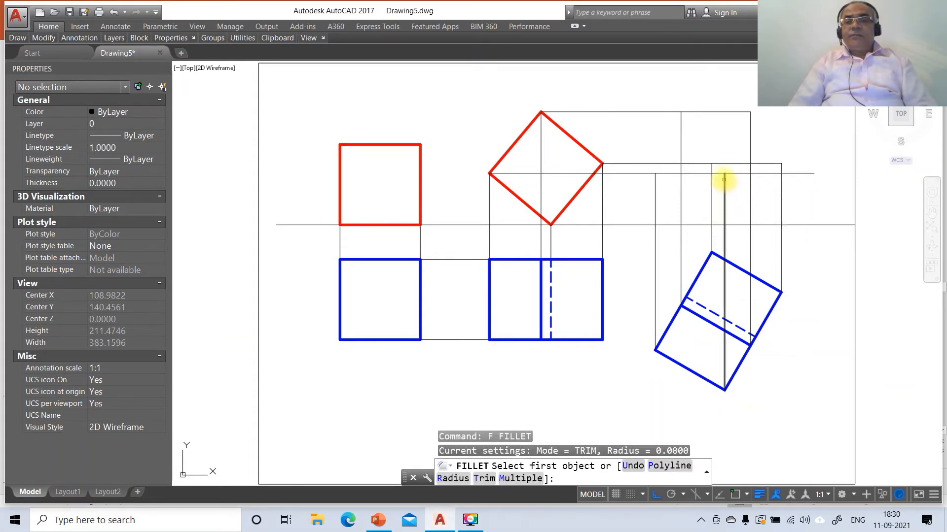
pyautogui.click(721, 173)
pyautogui.click(724, 182)
# - Draw a vertical projector from the left end of the rotated top view's dashed edge perpendicular to the XY line
pyautogui.write('L')
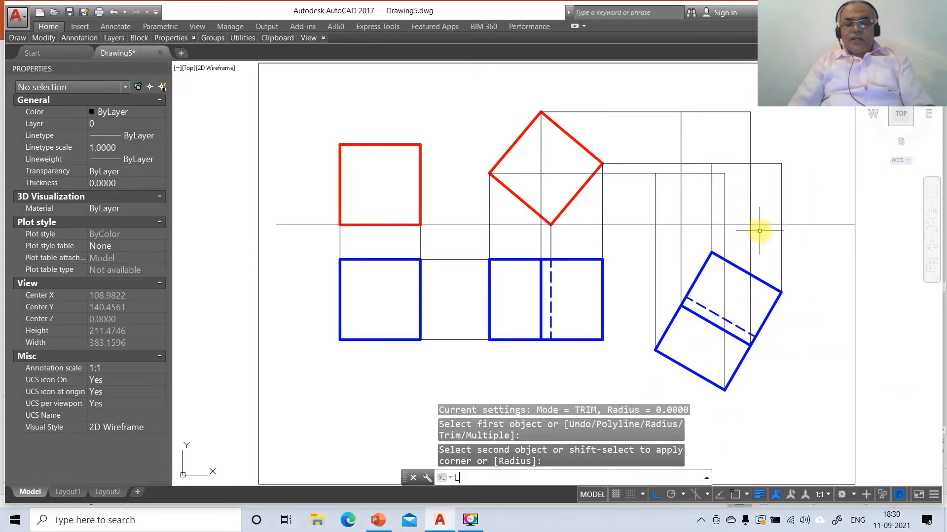
pyautogui.press('Return')
pyautogui.write('INT')
pyautogui.press('Return')
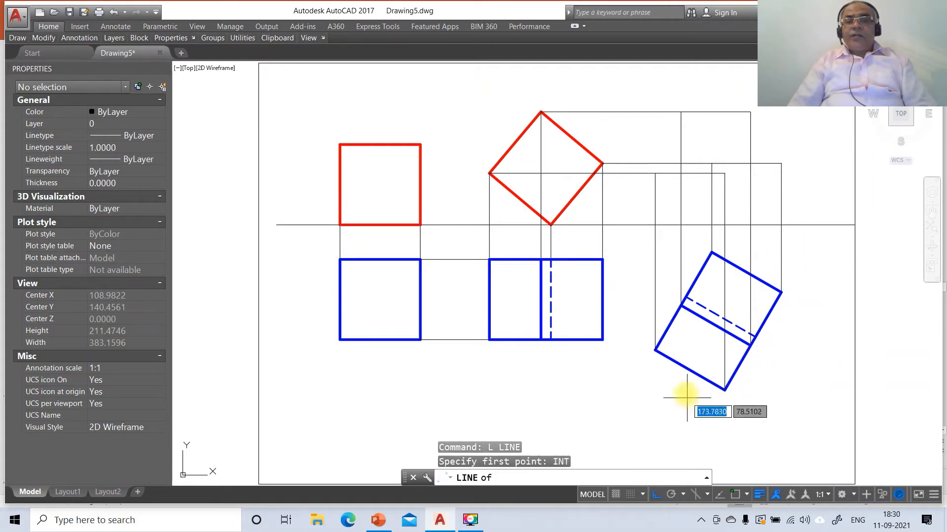
pyautogui.click(688, 296)
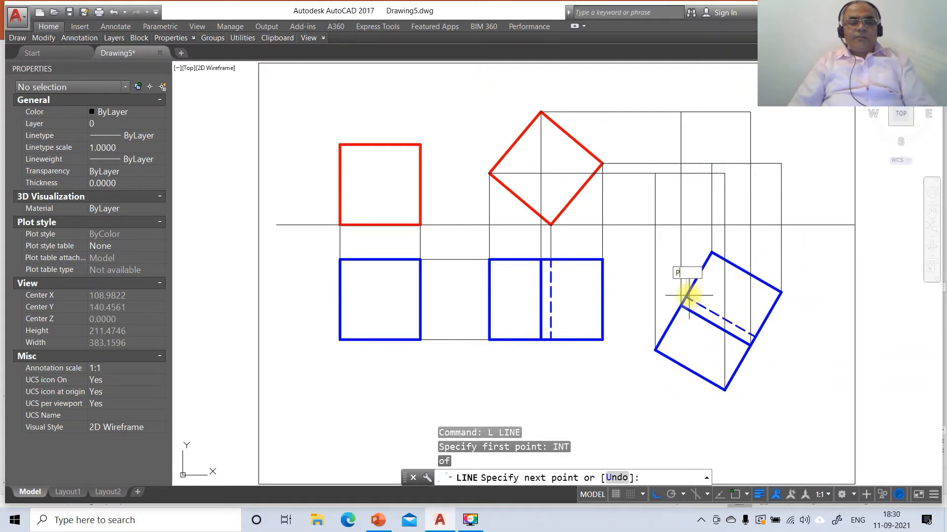
pyautogui.press('Return')
pyautogui.click(697, 225)
pyautogui.press('Return')
# - Draw a vertical projector from the right end of the rotated top view's dashed edge perpendicular to the XY line
pyautogui.press('Return')
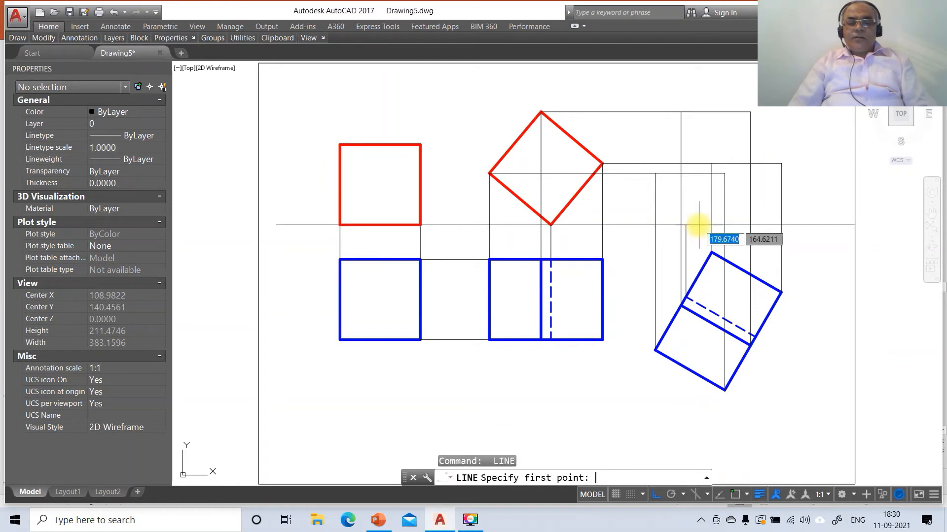
pyautogui.write('INT')
pyautogui.press('Return')
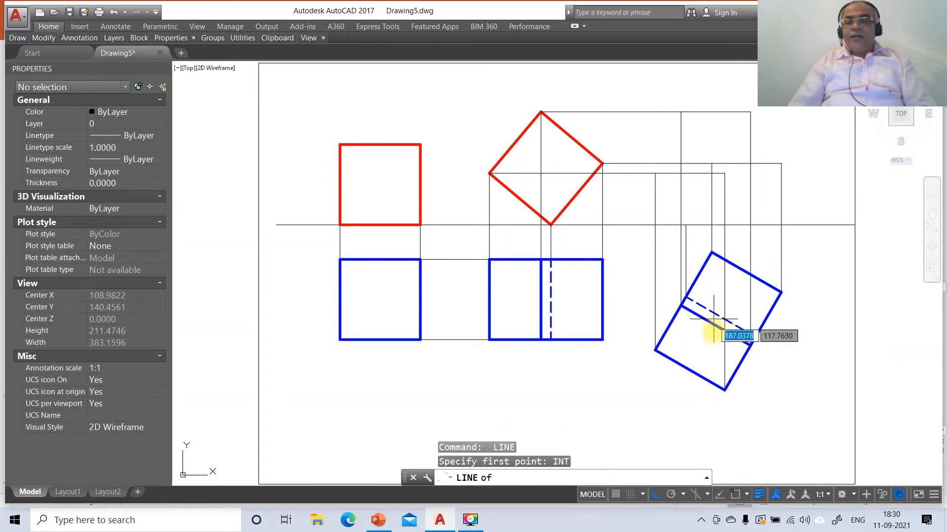
pyautogui.click(758, 338)
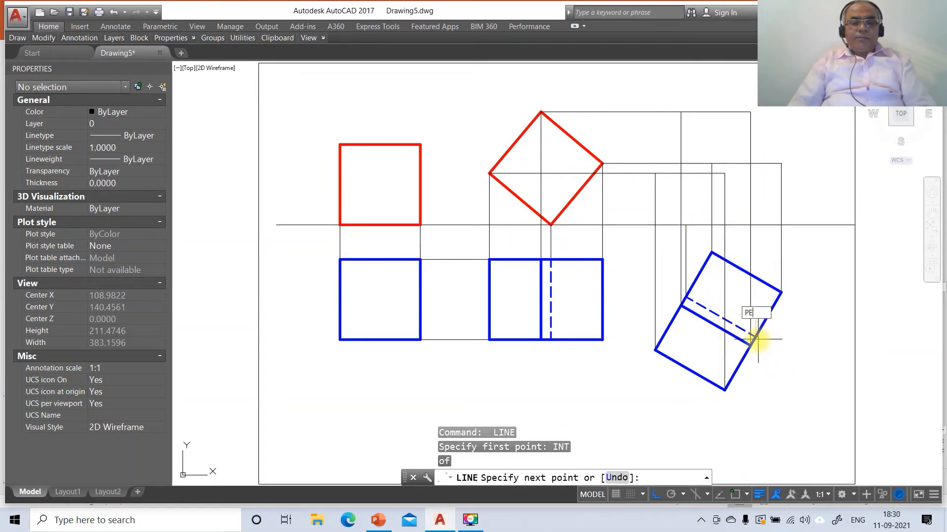
pyautogui.write('PER')
pyautogui.press('Return')
pyautogui.click(744, 225)
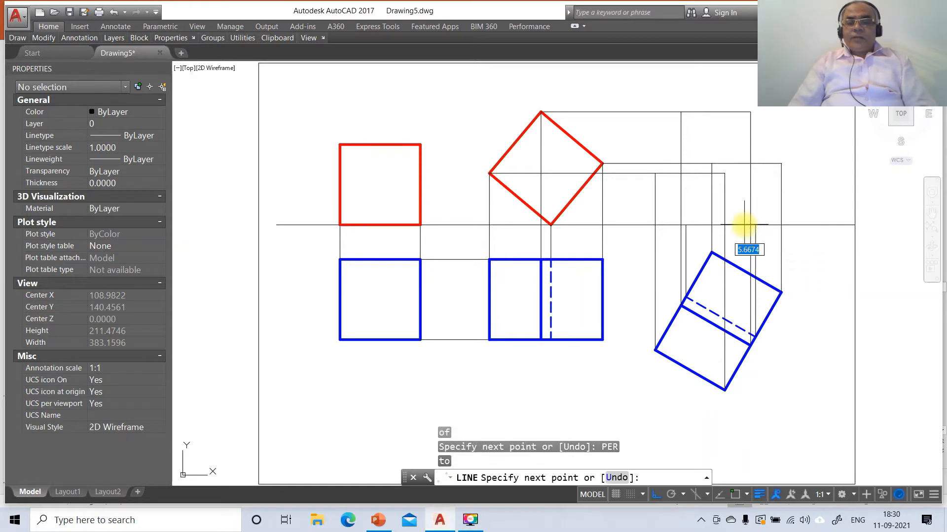
# - Continue the line from the XY line through the right-hand projector corner to the uppermost projector corner, forming two front view edges
pyautogui.write('INT')
pyautogui.press('Return')
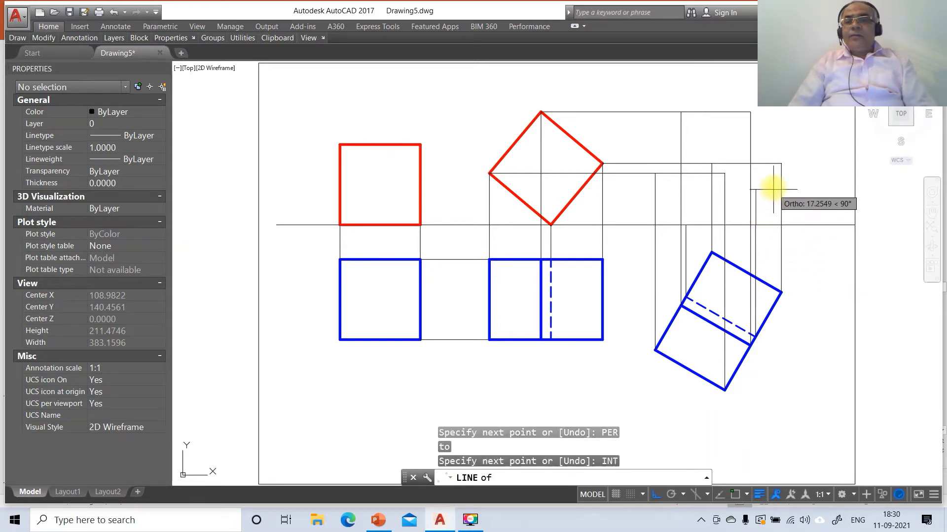
pyautogui.click(780, 164)
pyautogui.write('IN')
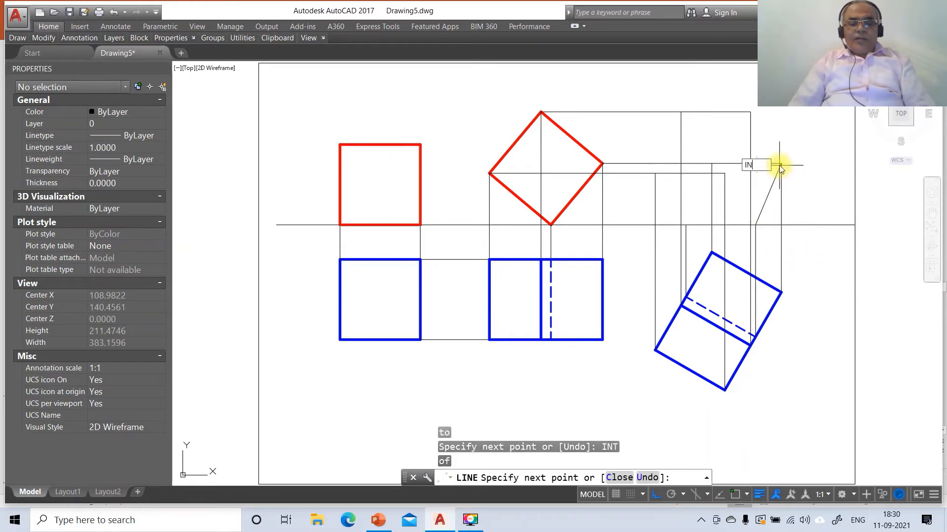
pyautogui.write('T')
pyautogui.press('Return')
pyautogui.click(751, 113)
pyautogui.press('Return')
pyautogui.press('Return')
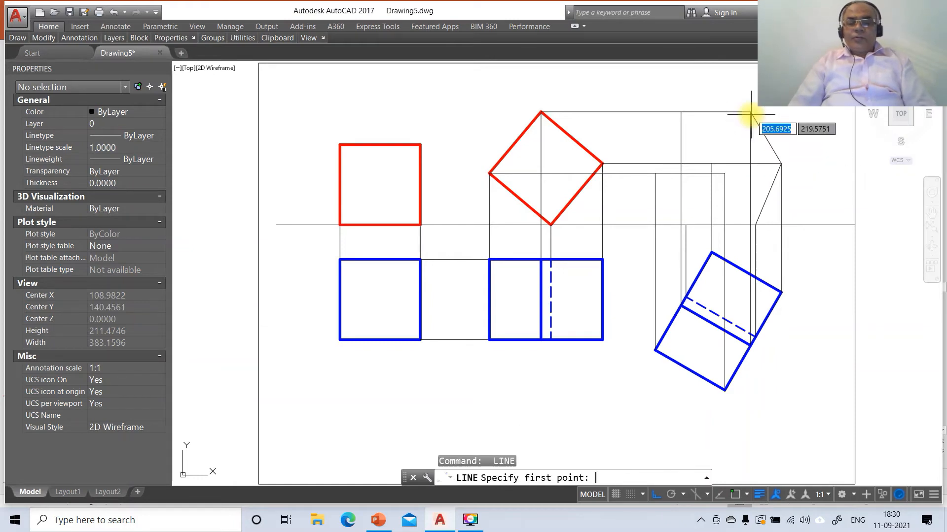
# - Draw the left-hand face's two right edges in the final front view, from its uppermost corner through its right corner to the XY line
pyautogui.write('INT')
pyautogui.press('Return')
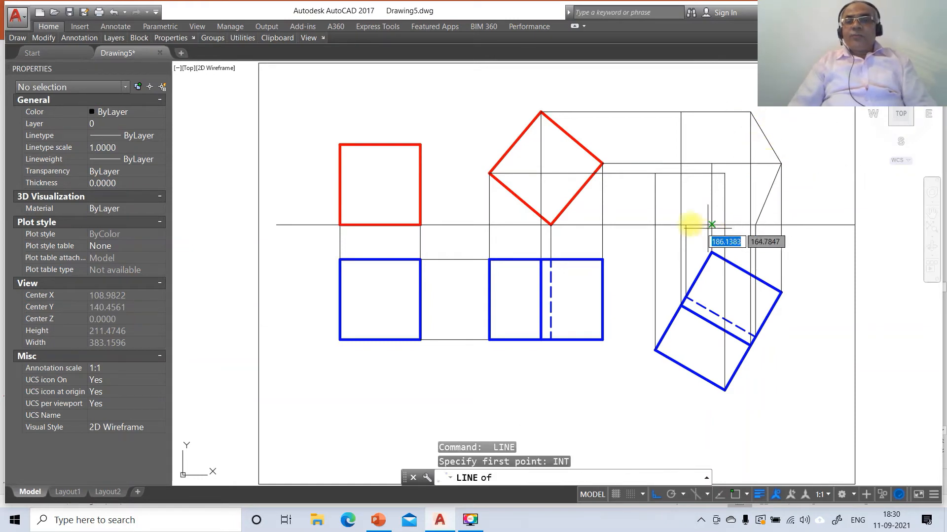
pyautogui.click(681, 116)
pyautogui.write('IN')
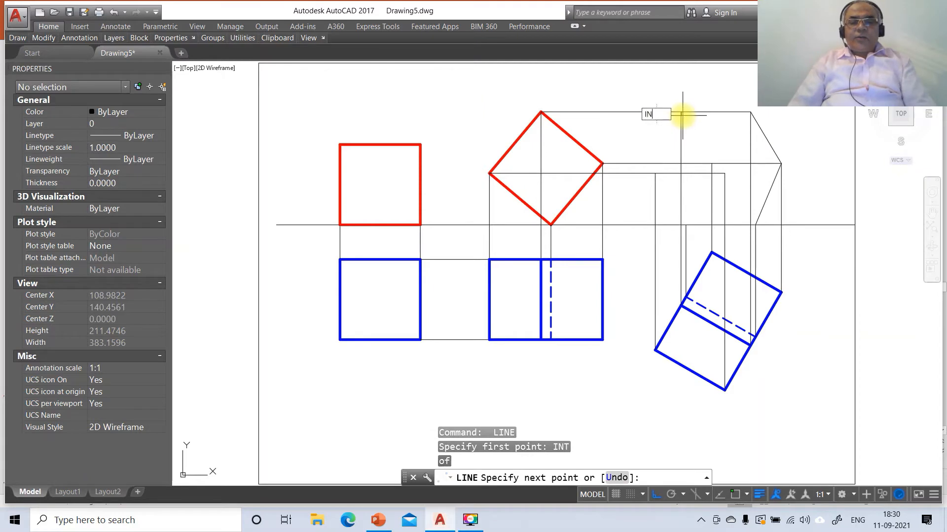
pyautogui.write('T')
pyautogui.press('Return')
pyautogui.click(712, 163)
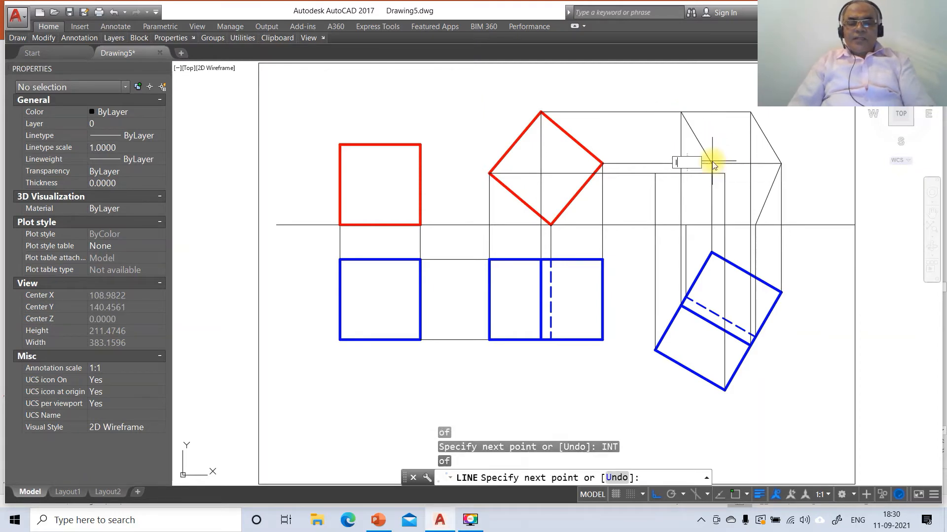
pyautogui.press('Return')
pyautogui.click(691, 226)
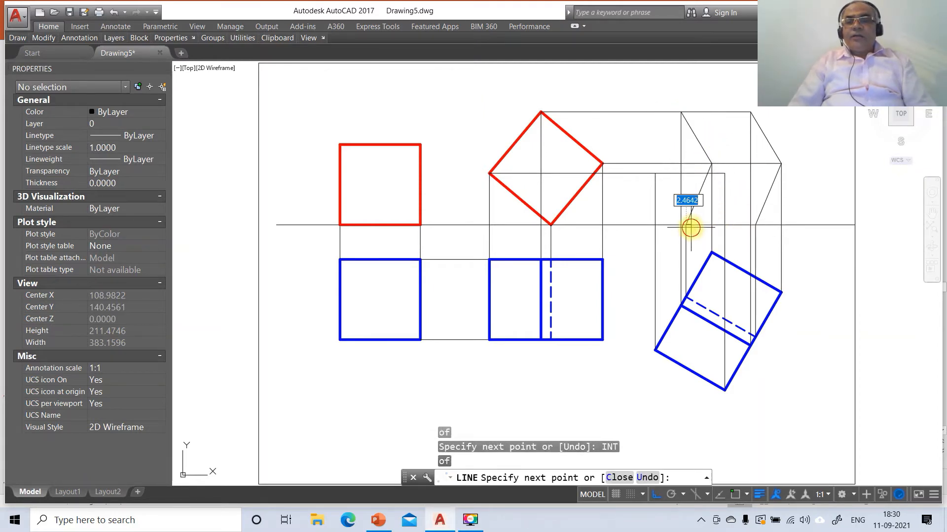
pyautogui.press('Return')
# - Draw the left-hand face's upper-left edge from its left projector corner to its uppermost corner, snapping to the intersections
pyautogui.press('Return')
pyautogui.write('INT')
pyautogui.press('Return')
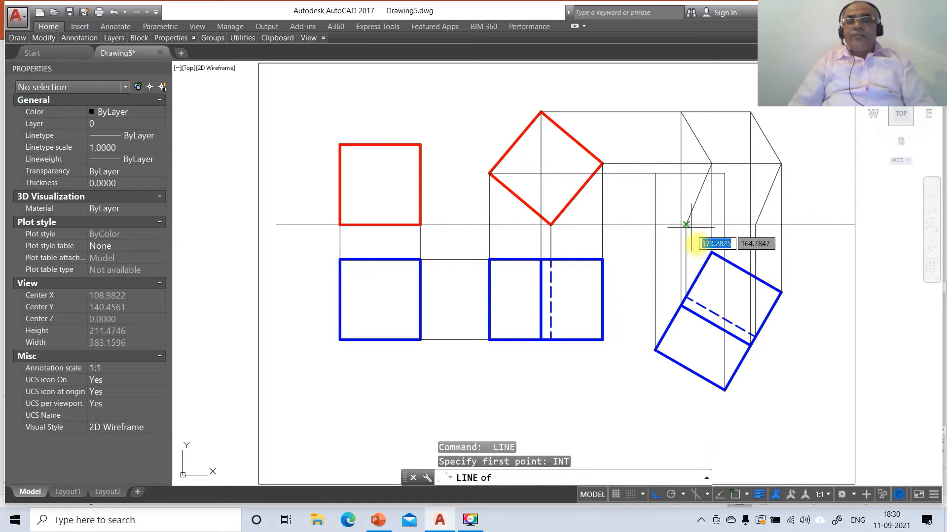
pyautogui.click(655, 173)
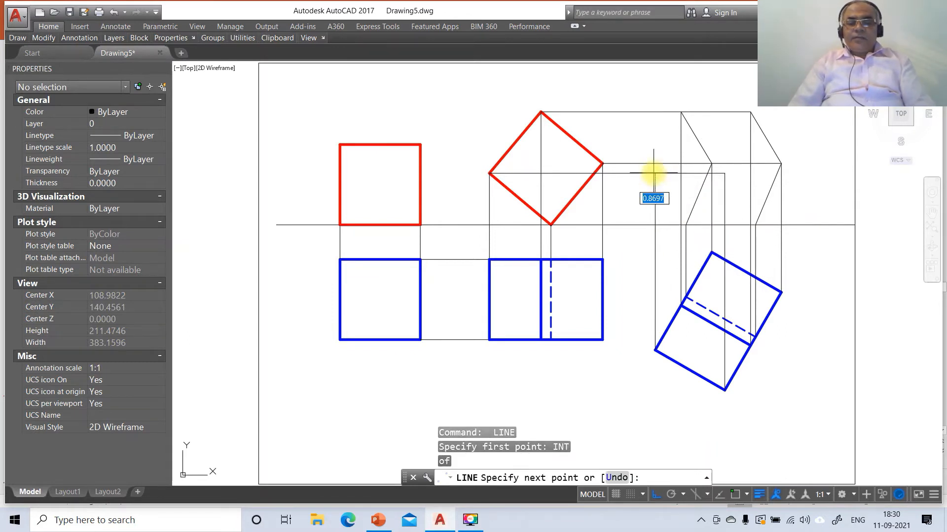
pyautogui.press('Return')
pyautogui.click(680, 114)
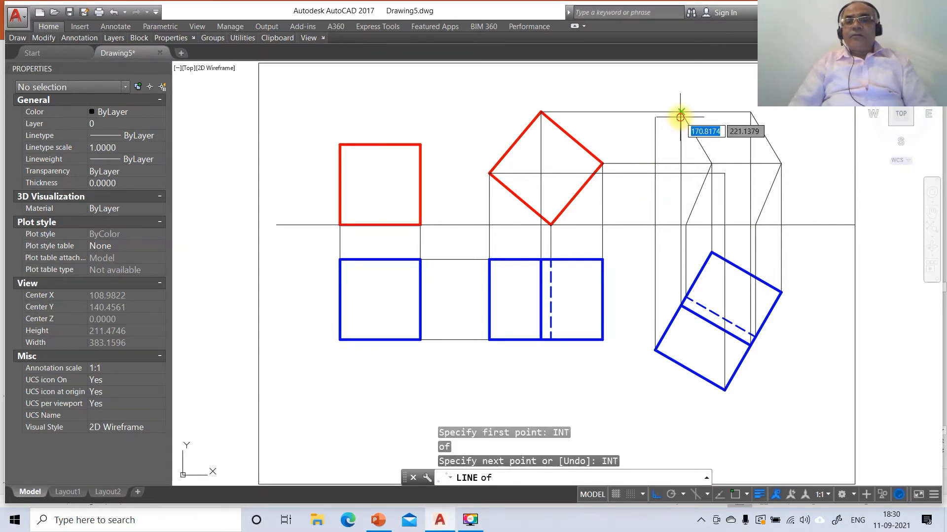
pyautogui.press('Return')
# - Draw the right-hand face's lower-left edge from its left projector corner down to its lowest corner on the XY line
pyautogui.press('Return')
pyautogui.write('INT')
pyautogui.press('Return')
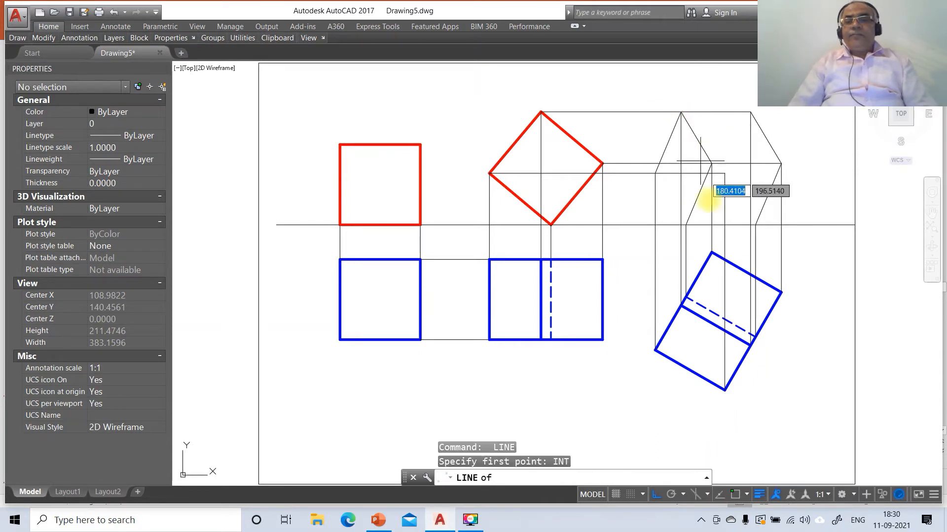
pyautogui.click(724, 174)
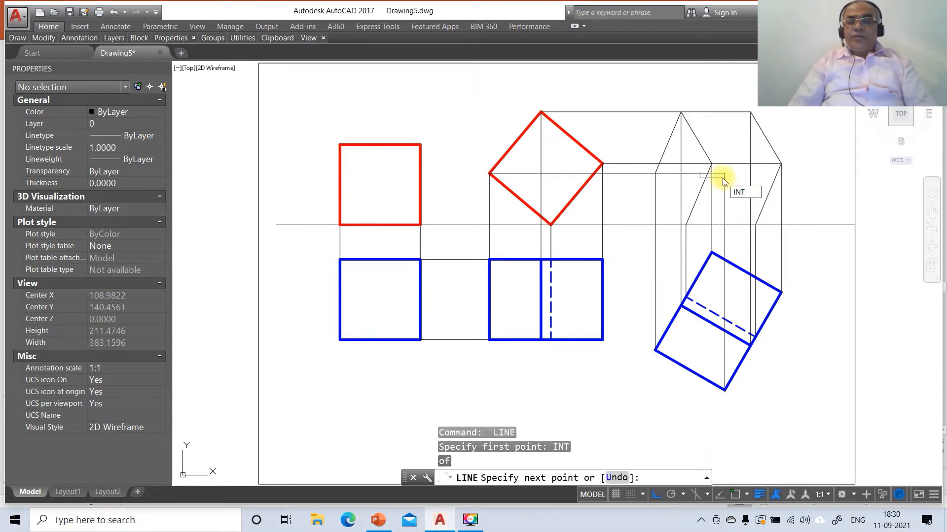
pyautogui.write('INT')
pyautogui.press('Return')
pyautogui.click(755, 225)
pyautogui.press('Return')
# - Draw the left-hand face's lower-left edge from its lowest corner on the XY line to its left corner
pyautogui.press('Return')
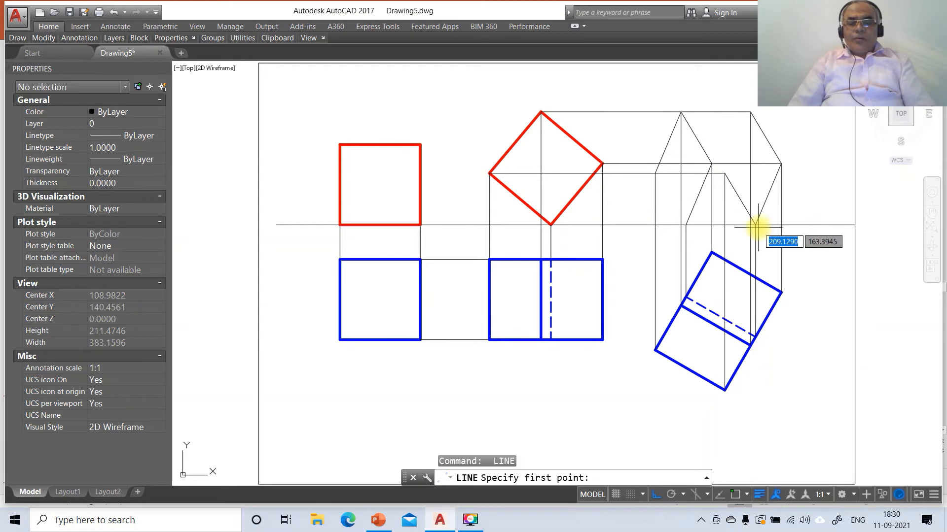
pyautogui.press('Return')
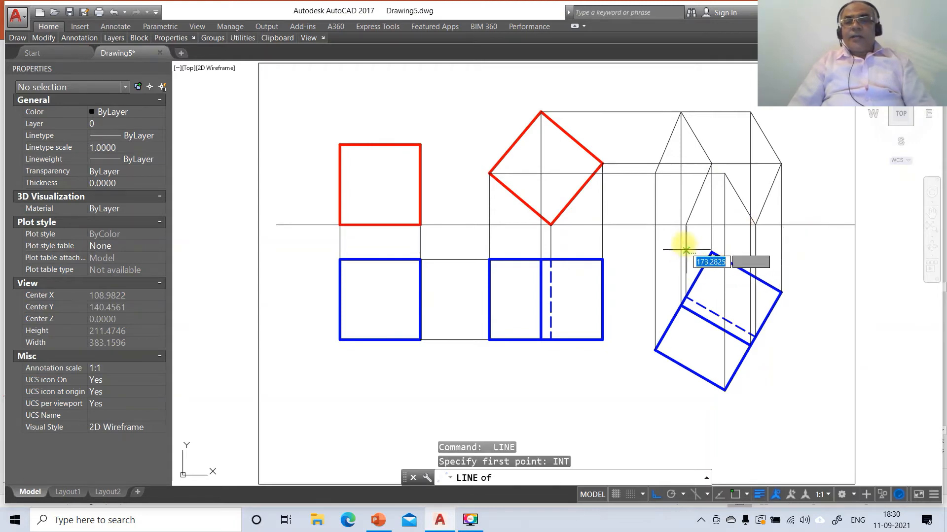
pyautogui.click(685, 224)
pyautogui.write('INT')
pyautogui.press('Return')
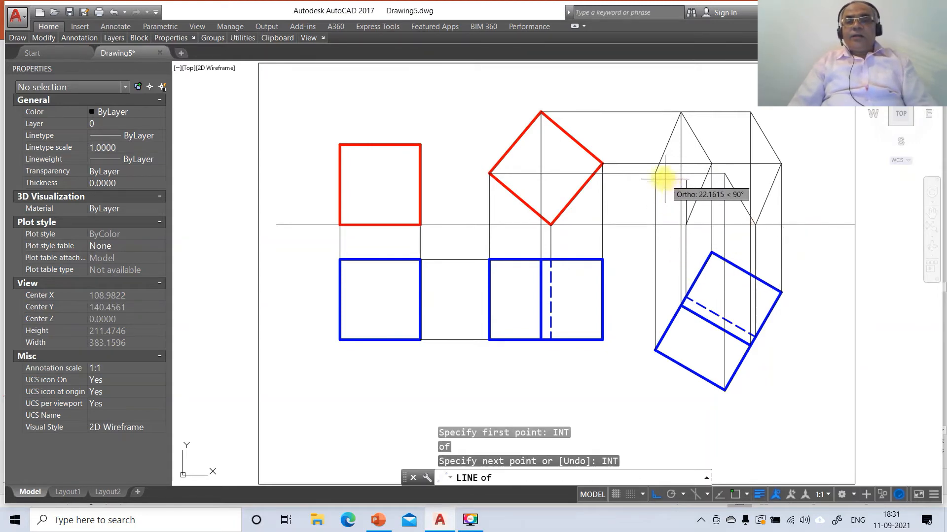
pyautogui.click(656, 174)
pyautogui.press('Return')
# - Draw the right-hand face's upper-left edge from its left corner to its uppermost corner, closing the rhombus
pyautogui.press('Return')
pyautogui.write('INT')
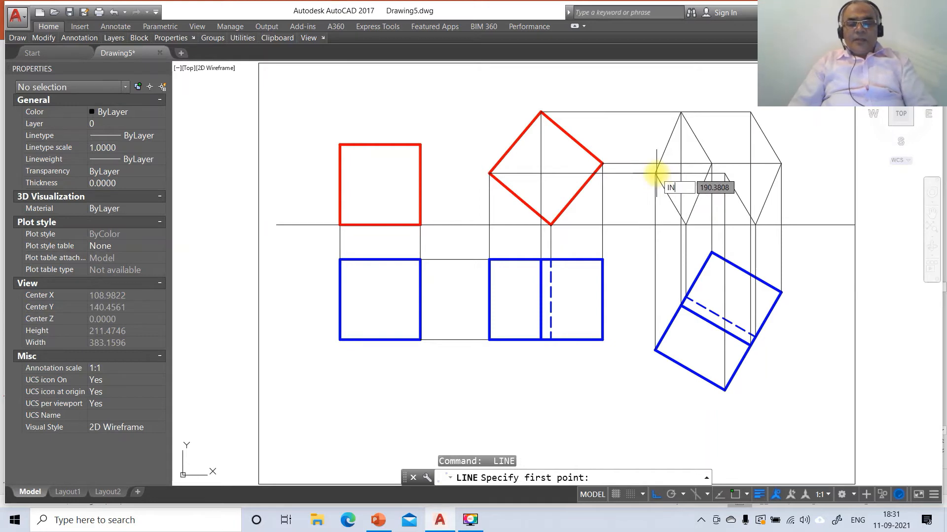
pyautogui.press('Return')
pyautogui.click(724, 173)
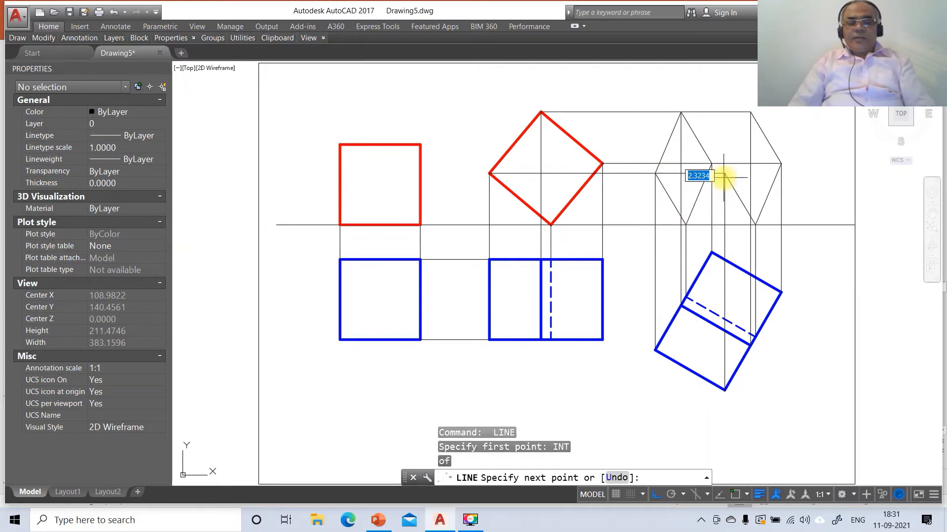
pyautogui.write('INT')
pyautogui.press('Return')
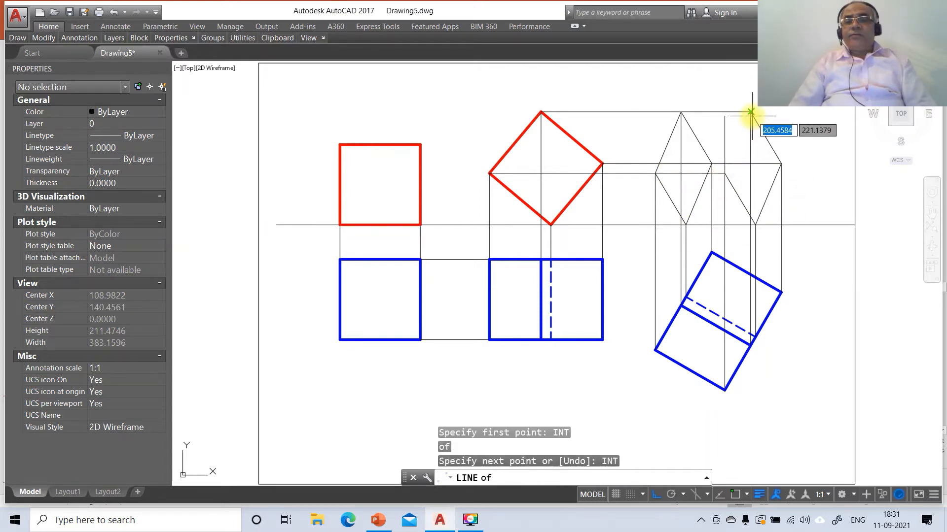
pyautogui.click(750, 116)
pyautogui.press('Return')
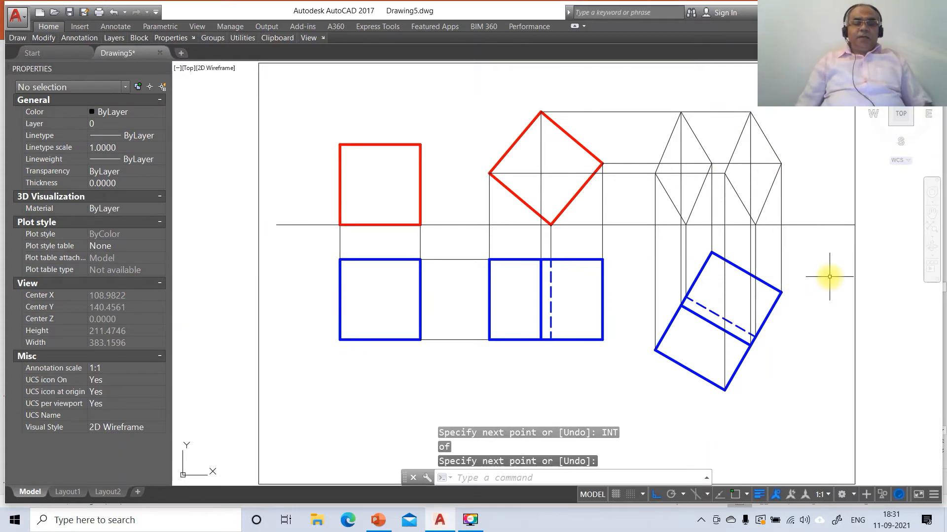
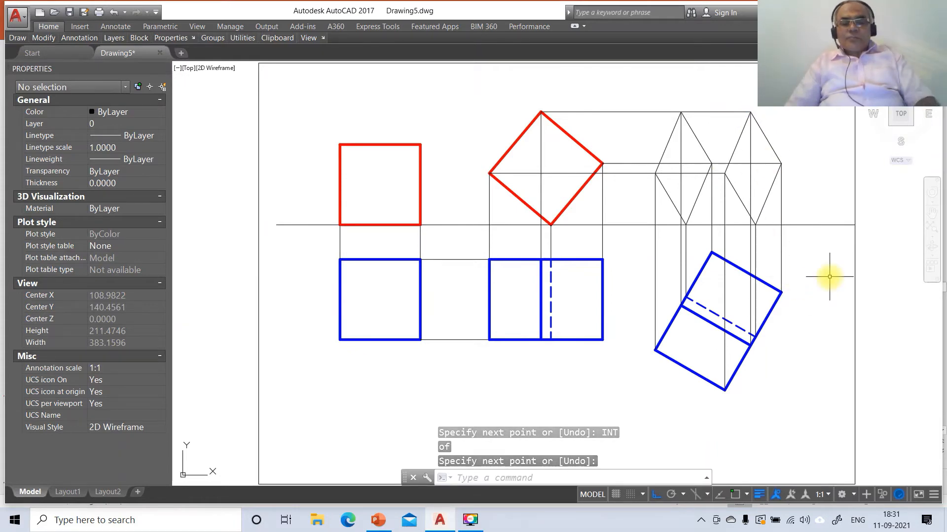
# - Break off the XY line's right end from just beyond the final front view to the drawing border
pyautogui.write('br')
pyautogui.press('Return')
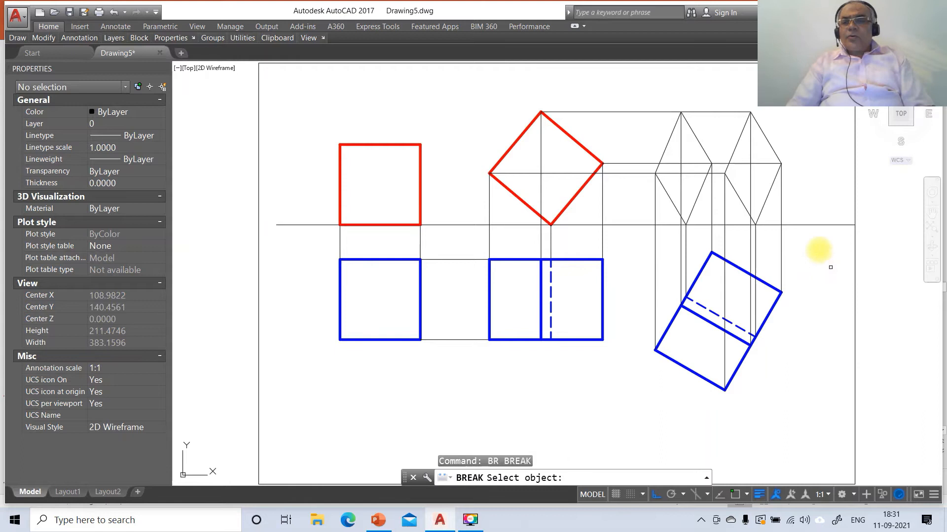
pyautogui.click(806, 229)
pyautogui.click(809, 225)
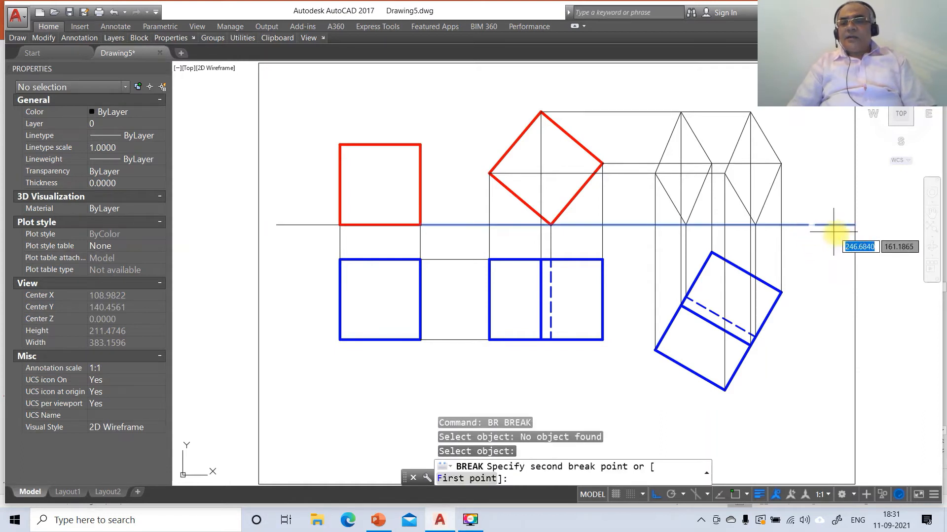
pyautogui.click(855, 232)
pyautogui.press('Return')
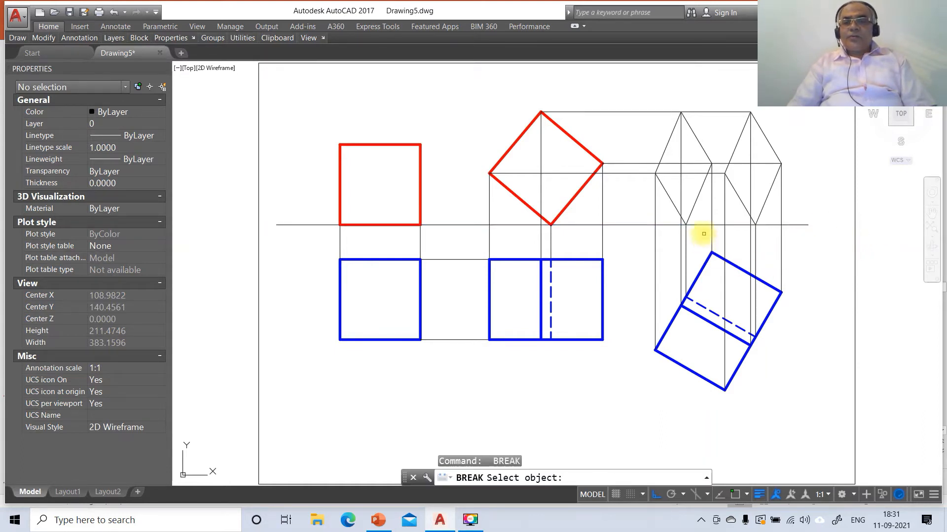
# - Break the horizontal reference line at a single point, its intersection with the bottom vertex of the left rhombus in the third front view
pyautogui.click(700, 226)
pyautogui.click(697, 225)
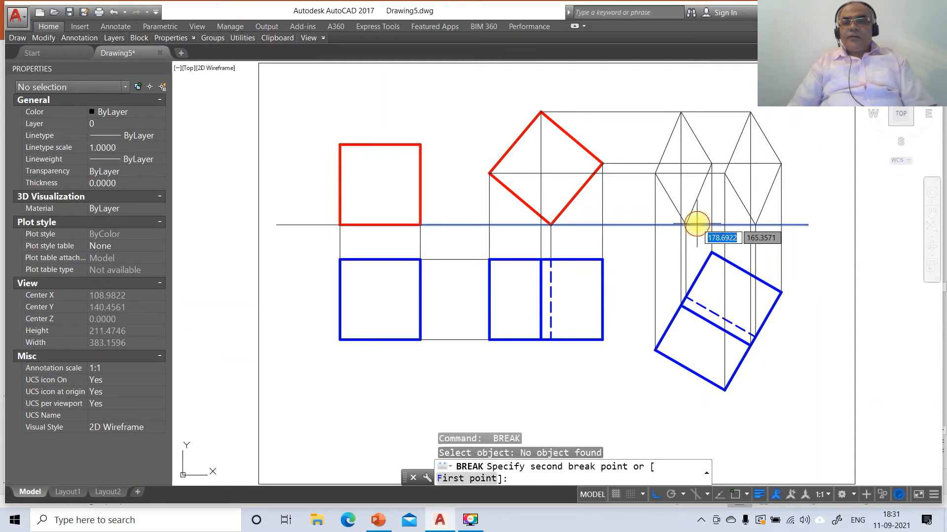
pyautogui.write('F')
pyautogui.press('Return')
pyautogui.write('INT')
pyautogui.press('Return')
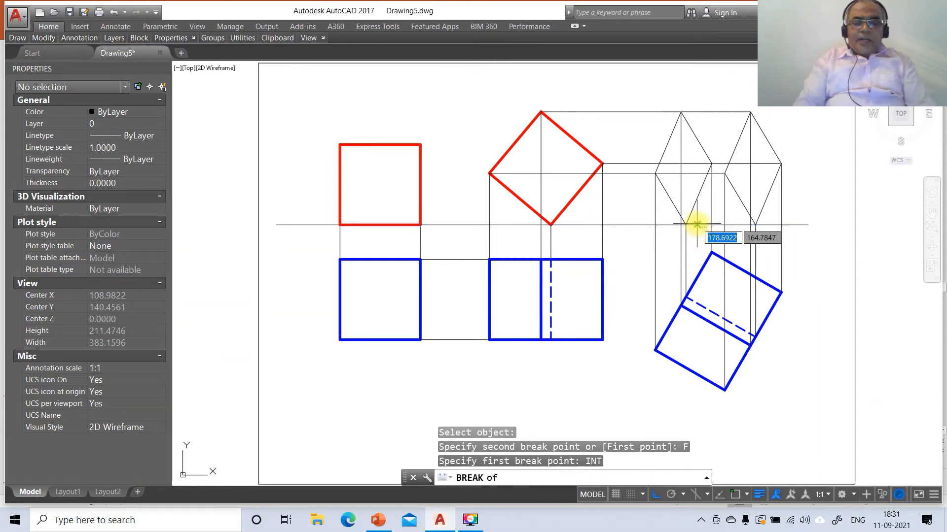
pyautogui.click(686, 225)
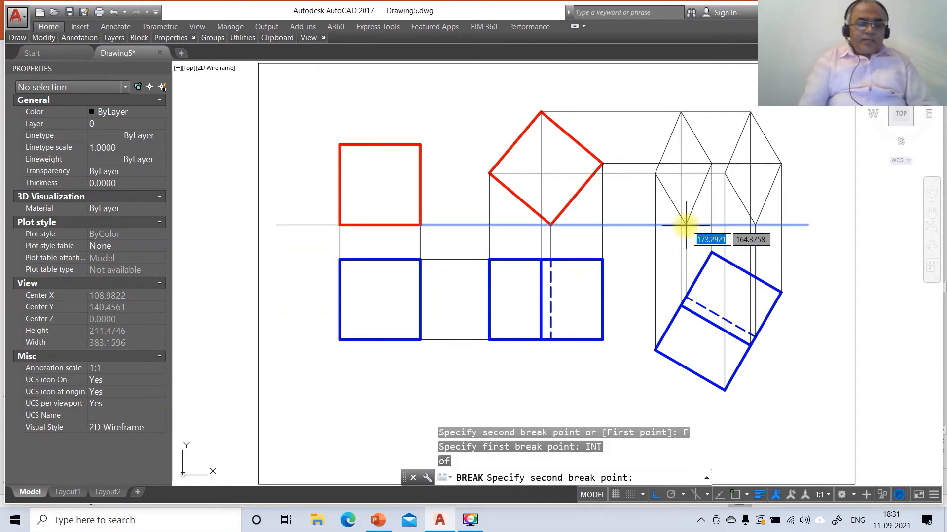
pyautogui.write('@')
pyautogui.press('Return')
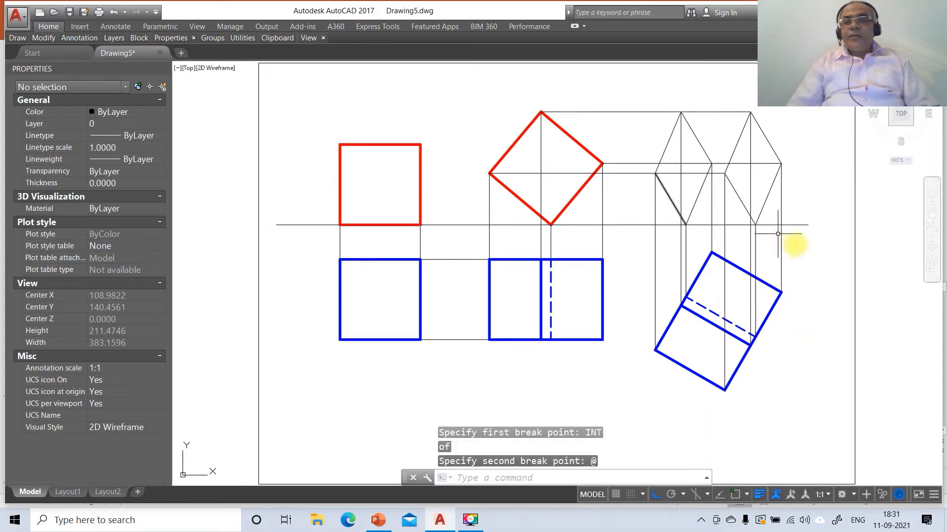
# - Break the remaining reference line at a single point, its intersection with the bottom vertex of the right rhombus
pyautogui.press('Return')
pyautogui.click(732, 226)
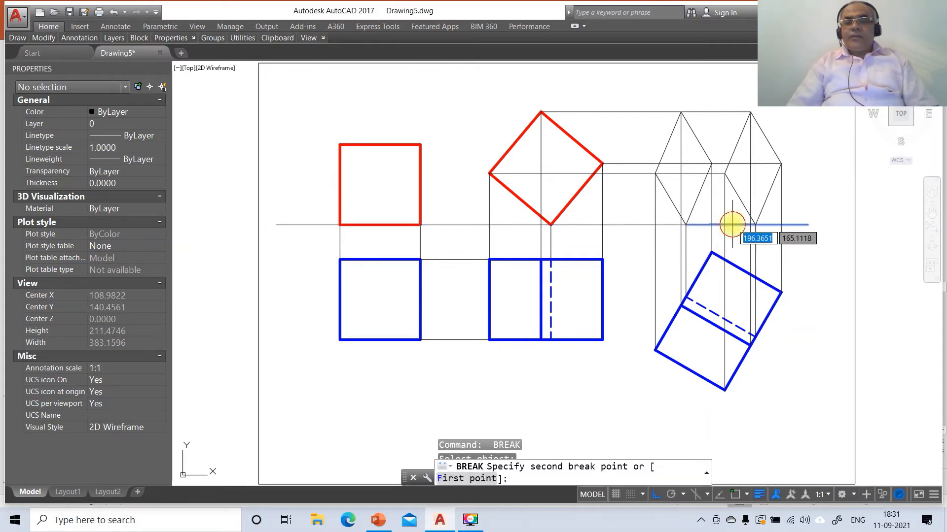
pyautogui.write('F')
pyautogui.press('Return')
pyautogui.write('INT')
pyautogui.press('Return')
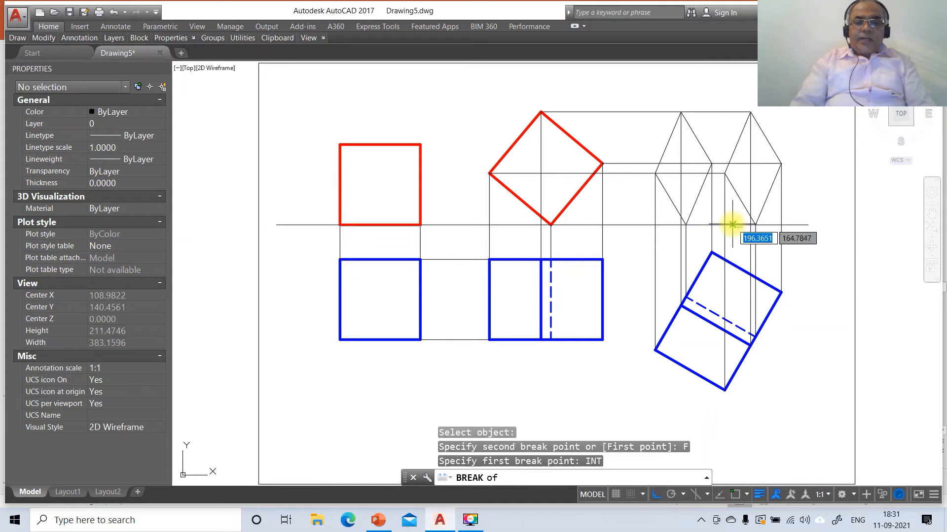
pyautogui.click(754, 225)
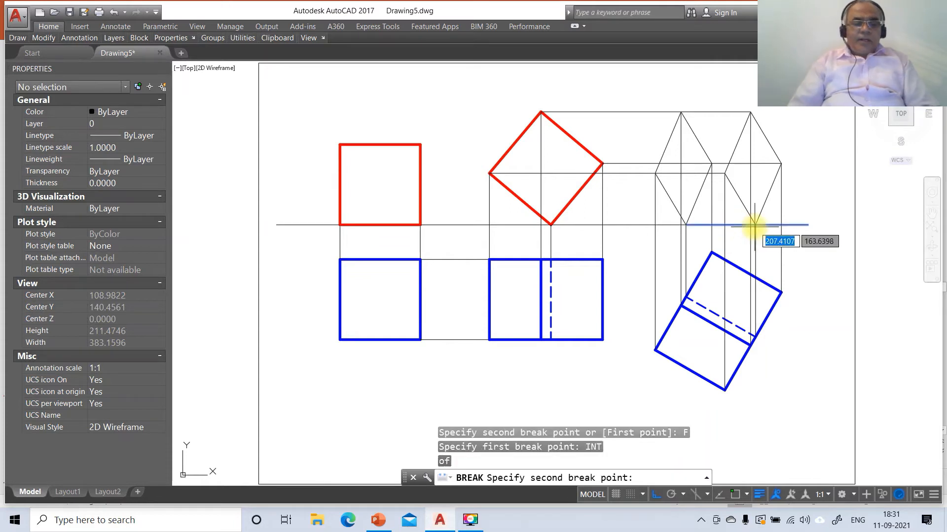
pyautogui.write('@')
pyautogui.press('Return')
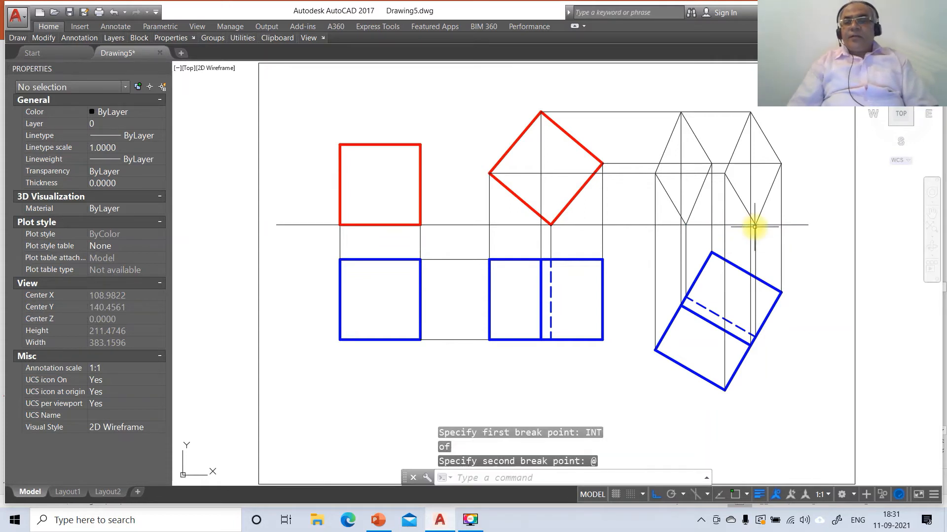
# - Break the horizontal projector from the tilted square's right corner at its intersection with the left rhombus's right vertex
pyautogui.press('Return')
pyautogui.click(762, 163)
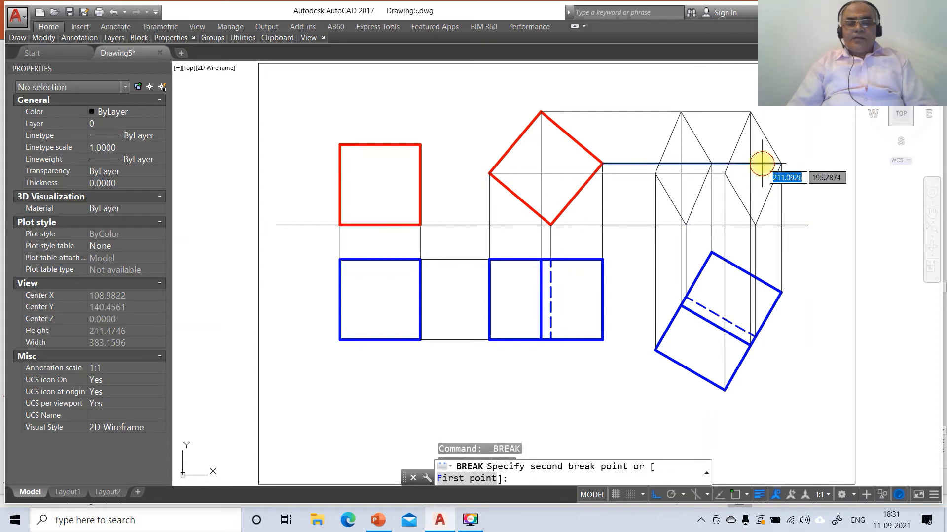
pyautogui.write('F')
pyautogui.press('Return')
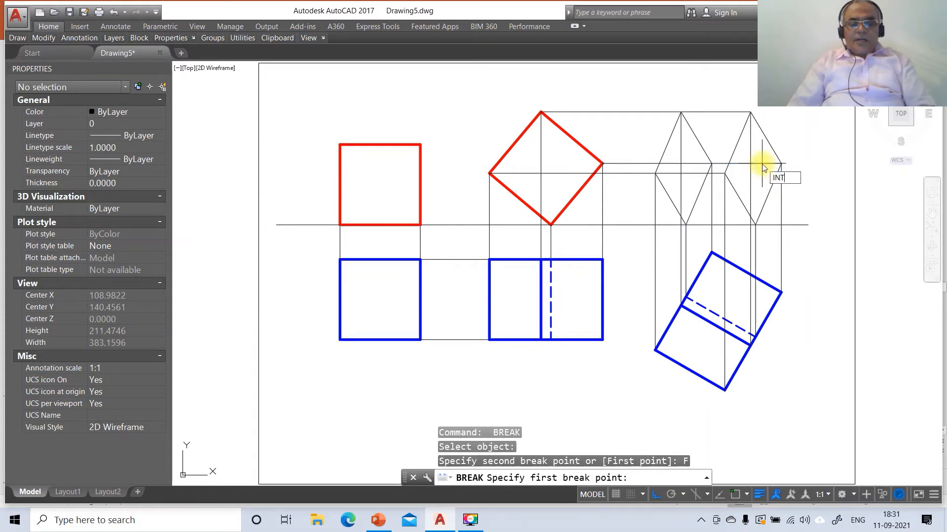
pyautogui.write('INT')
pyautogui.press('Return')
pyautogui.click(713, 164)
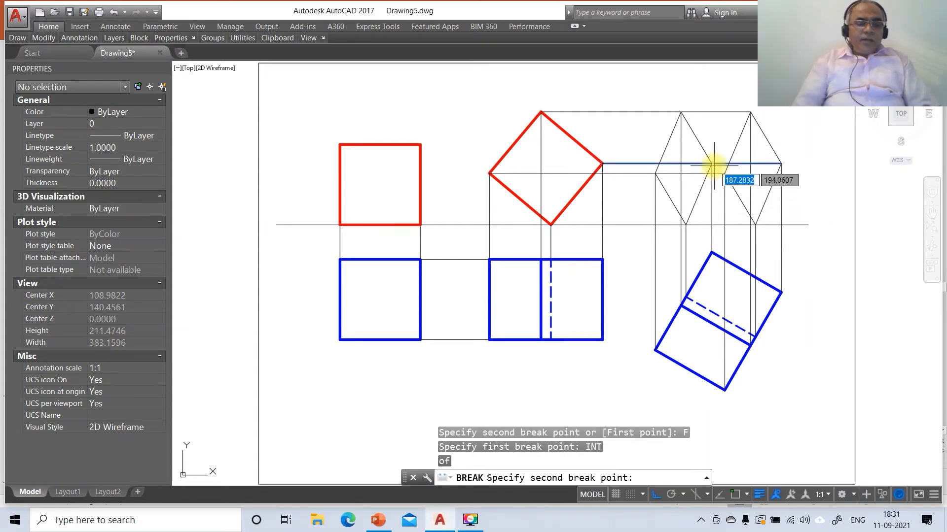
pyautogui.write('@')
pyautogui.press('Return')
# - Break the top horizontal projector at a single point, its intersection with the left rhombus's top vertex
pyautogui.press('Return')
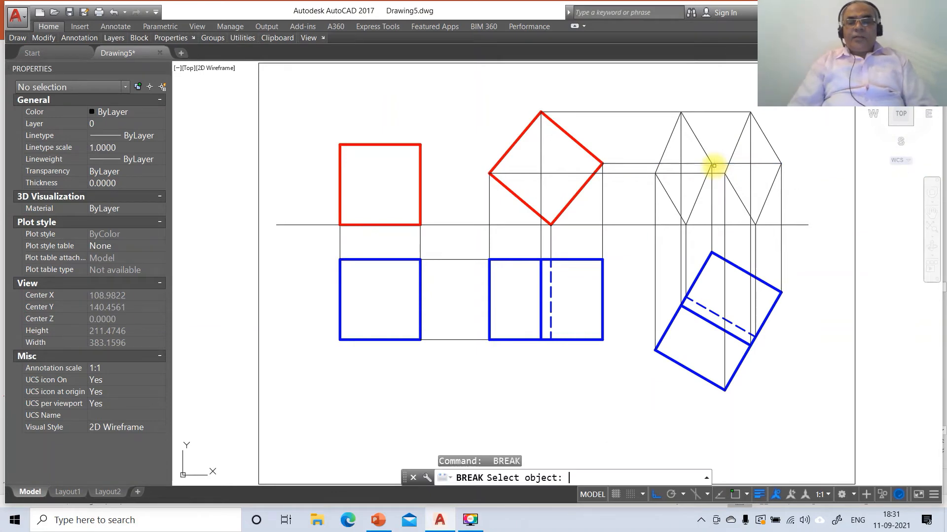
pyautogui.click(701, 113)
pyautogui.write('F')
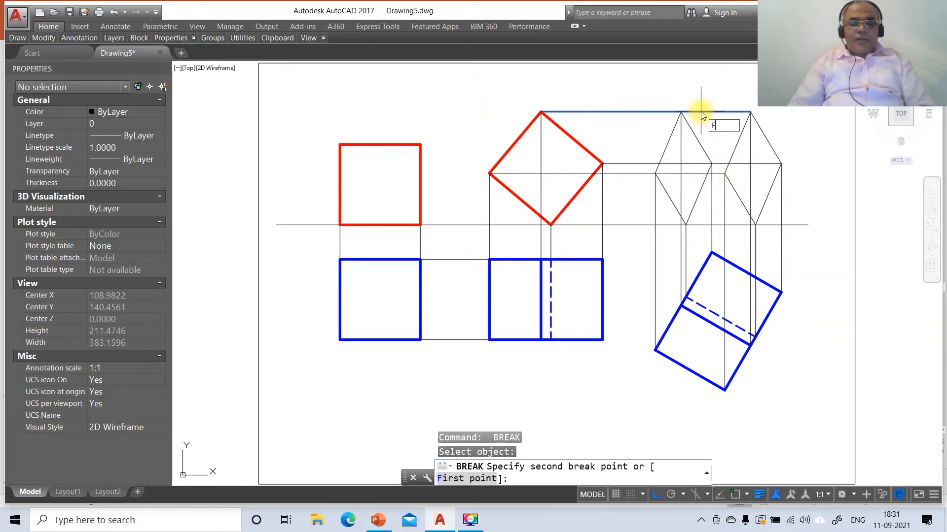
pyautogui.press('Return')
pyautogui.write('INT')
pyautogui.press('Return')
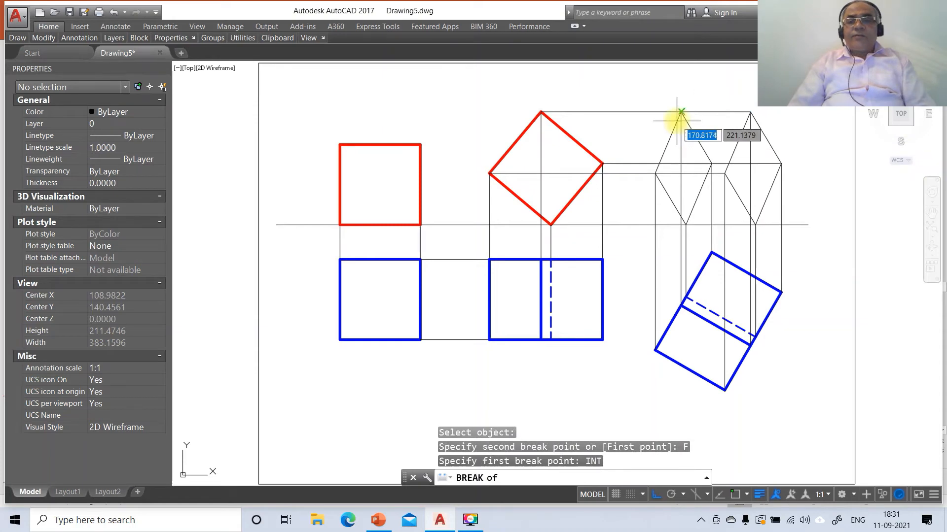
pyautogui.click(677, 119)
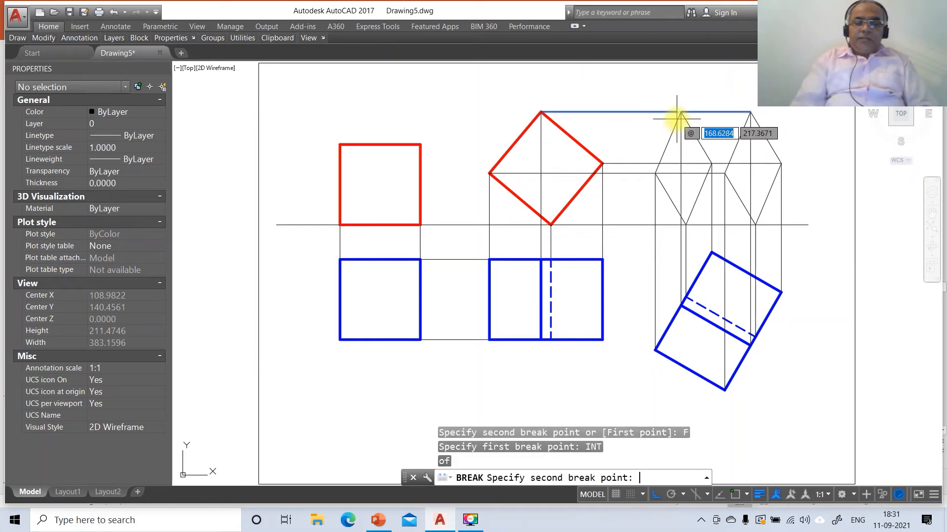
pyautogui.write('@')
pyautogui.press('Return')
# - Break the horizontal projector from the tilted square's left corner at its intersection with the left rhombus's left vertex
pyautogui.press('Return')
pyautogui.click(663, 174)
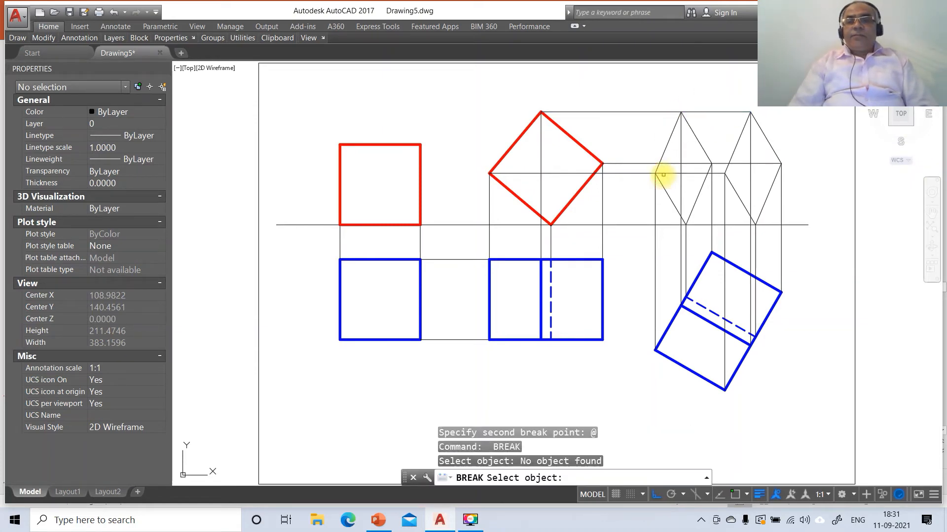
pyautogui.click(662, 173)
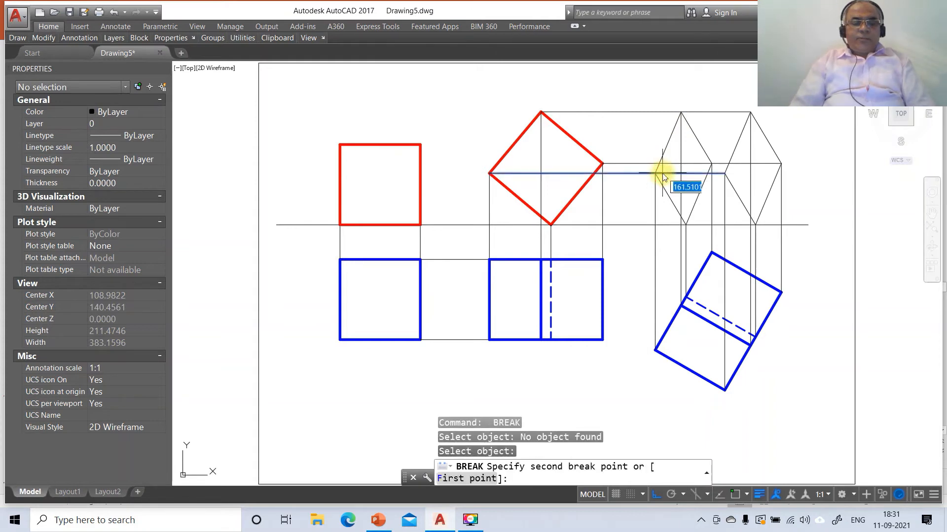
pyautogui.write('F')
pyautogui.press('Return')
pyautogui.write('INT')
pyautogui.press('Return')
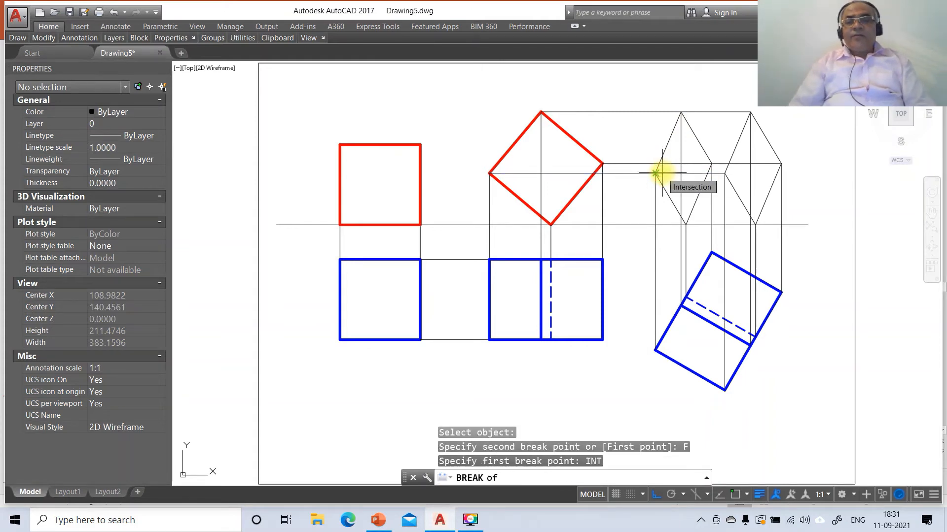
pyautogui.click(655, 174)
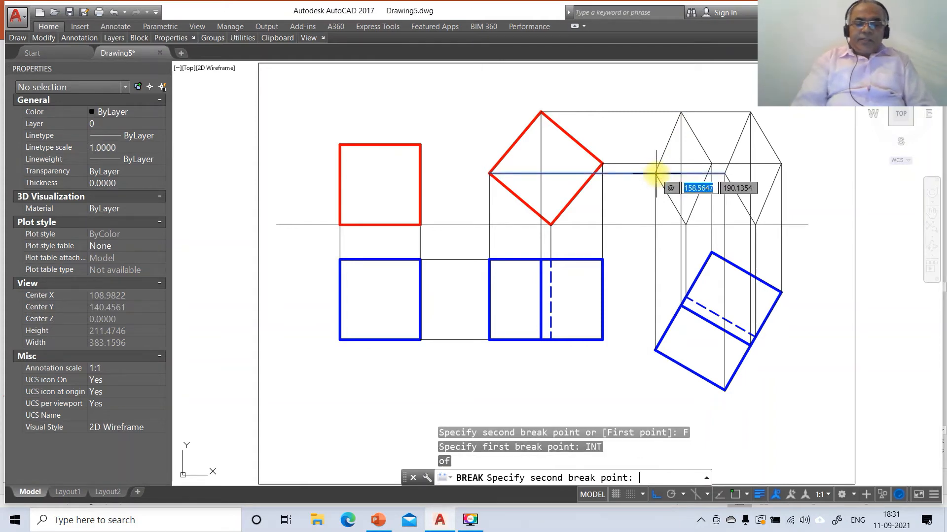
pyautogui.write('@')
pyautogui.press('Return')
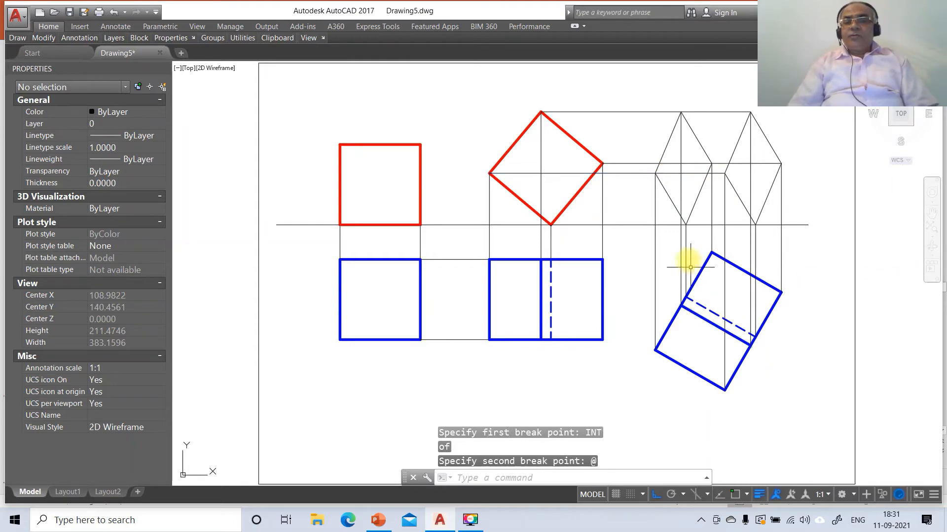
# - Assign the third front view's six outline edges and the three visible inner edges meeting at the right rhombus's left vertex to layer FV
pyautogui.click(669, 198)
pyautogui.click(664, 152)
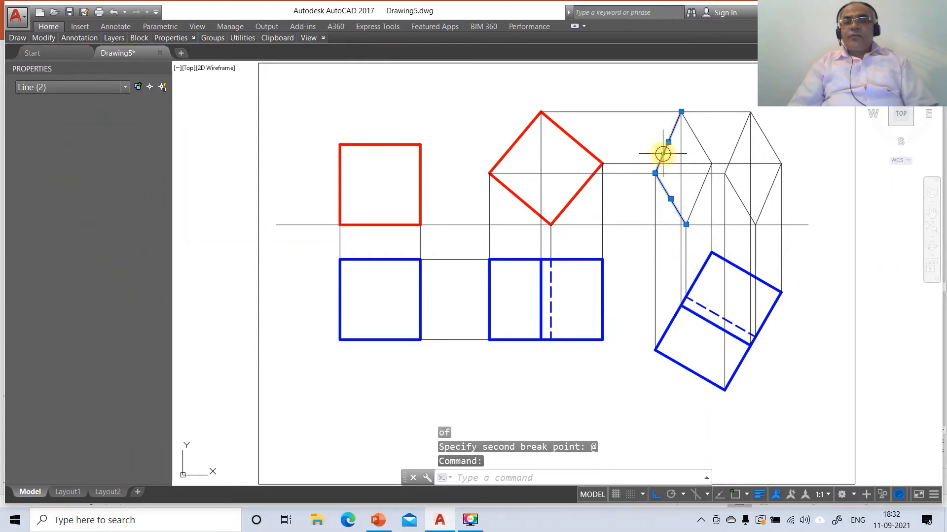
pyautogui.click(701, 112)
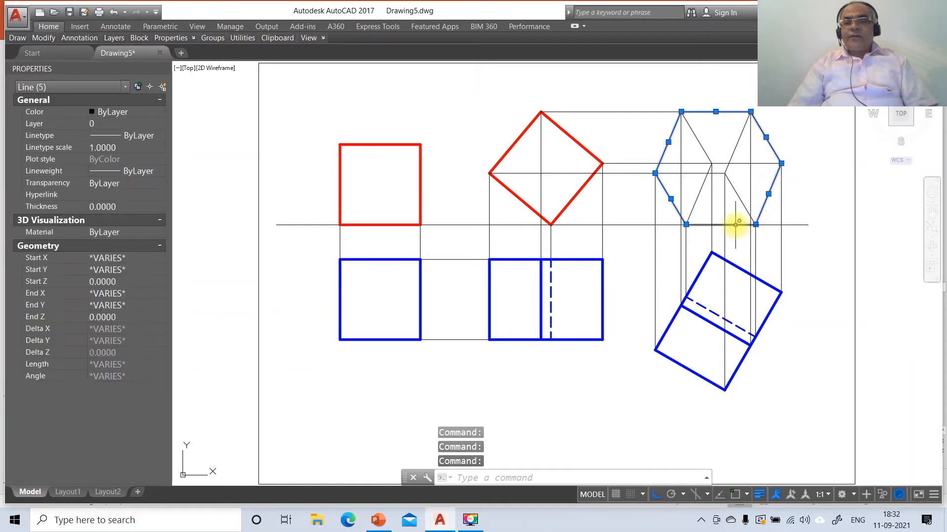
pyautogui.click(735, 225)
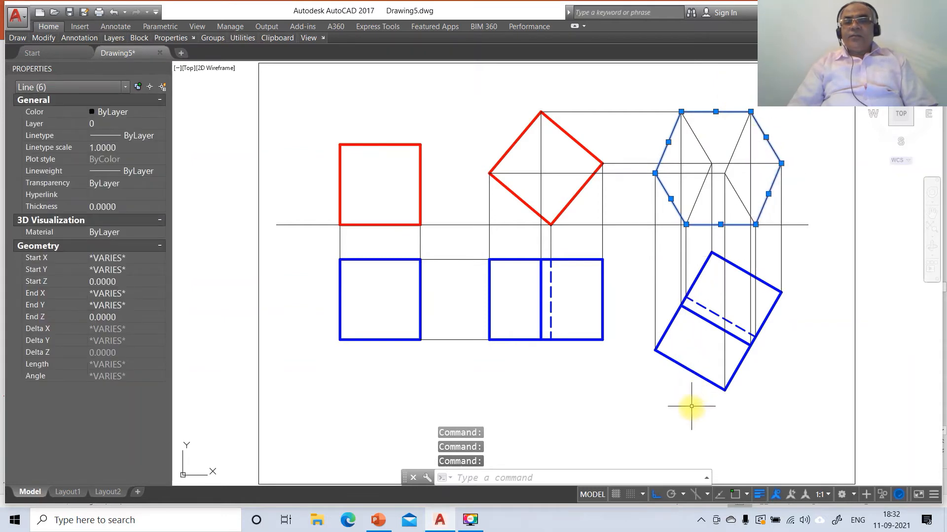
pyautogui.click(676, 173)
pyautogui.click(735, 194)
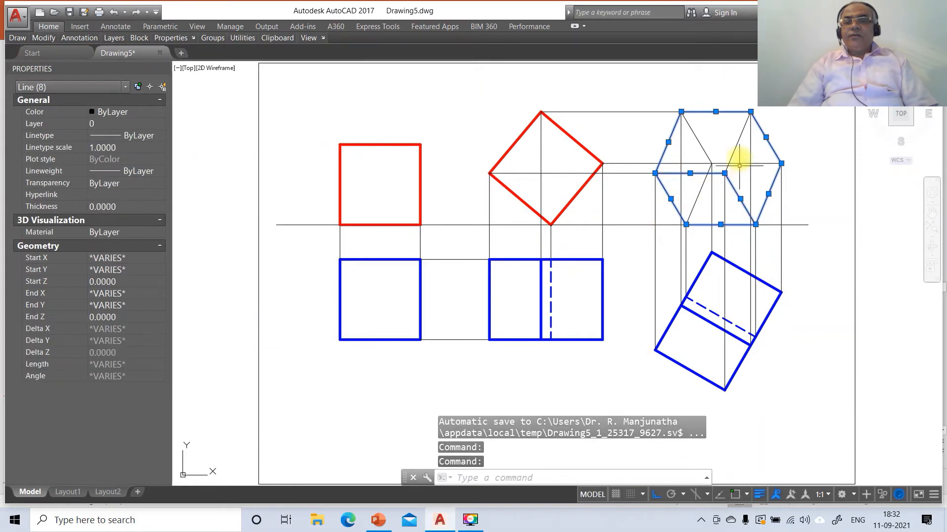
pyautogui.click(739, 147)
pyautogui.click(733, 141)
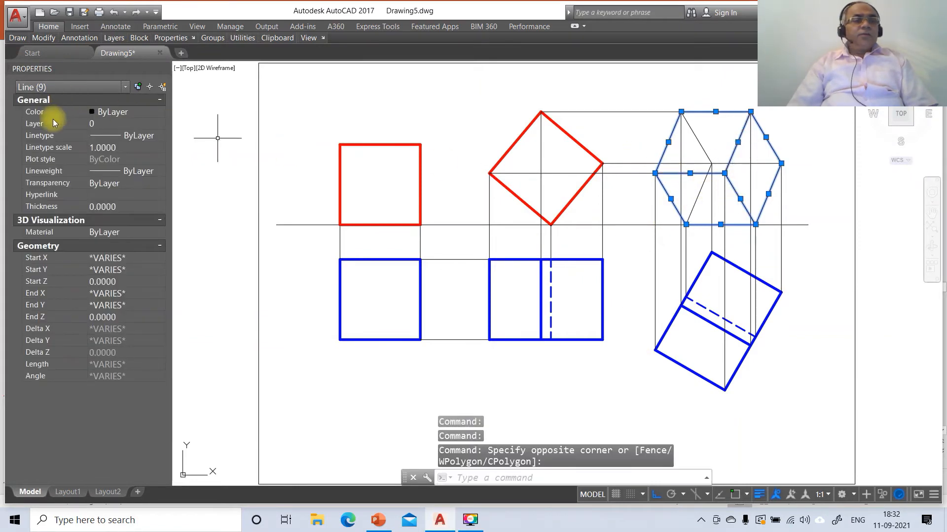
pyautogui.click(104, 123)
pyautogui.click(159, 124)
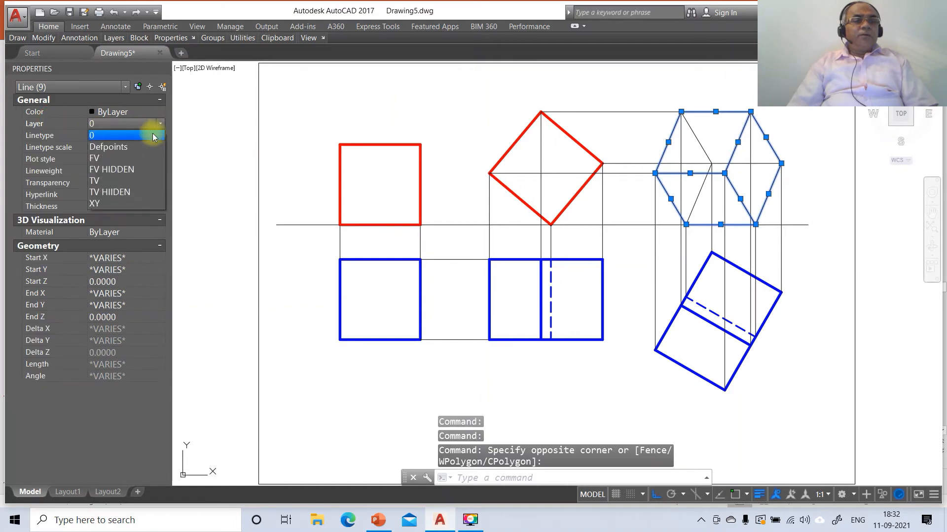
pyautogui.click(135, 158)
pyautogui.press('Escape')
pyautogui.press('Escape')
pyautogui.press('Escape')
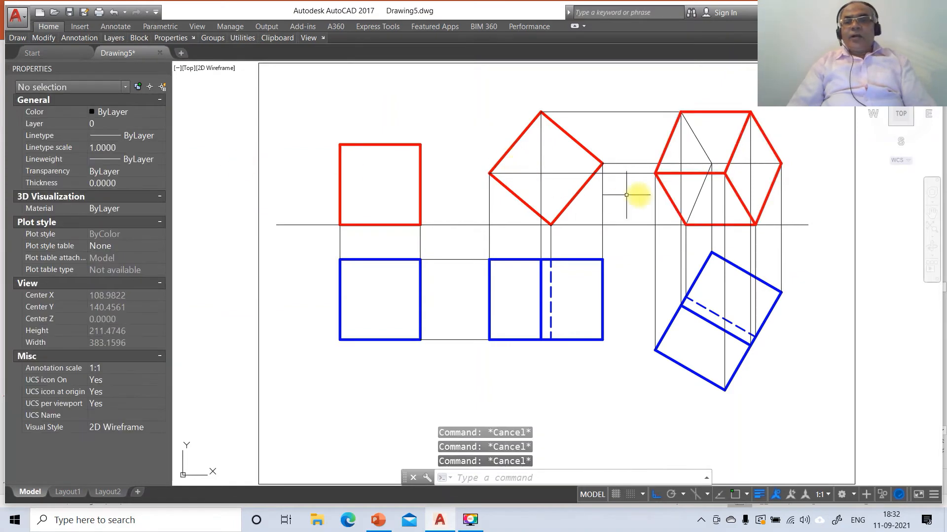
# - Assign the three hidden edges meeting at the left rhombus's right vertex in the third front view to layer FV HIDDEN
pyautogui.click(694, 132)
pyautogui.click(697, 158)
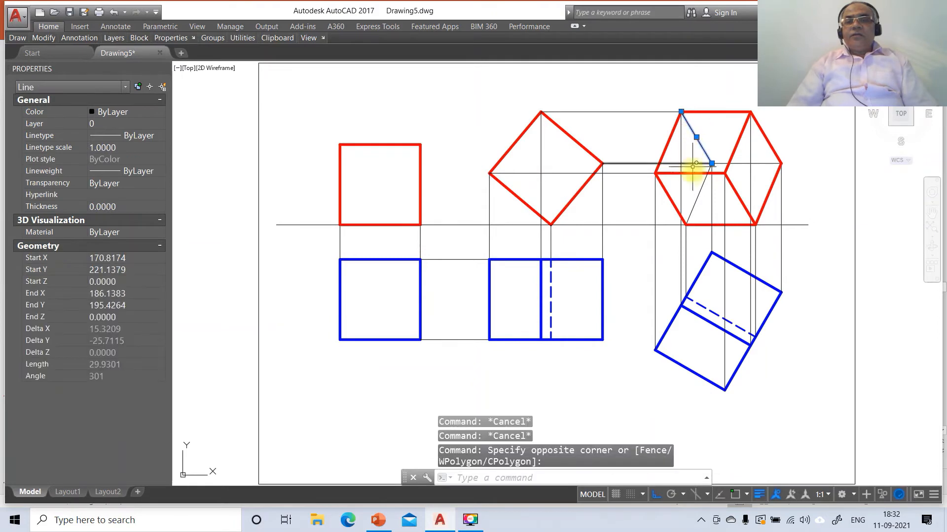
pyautogui.click(698, 196)
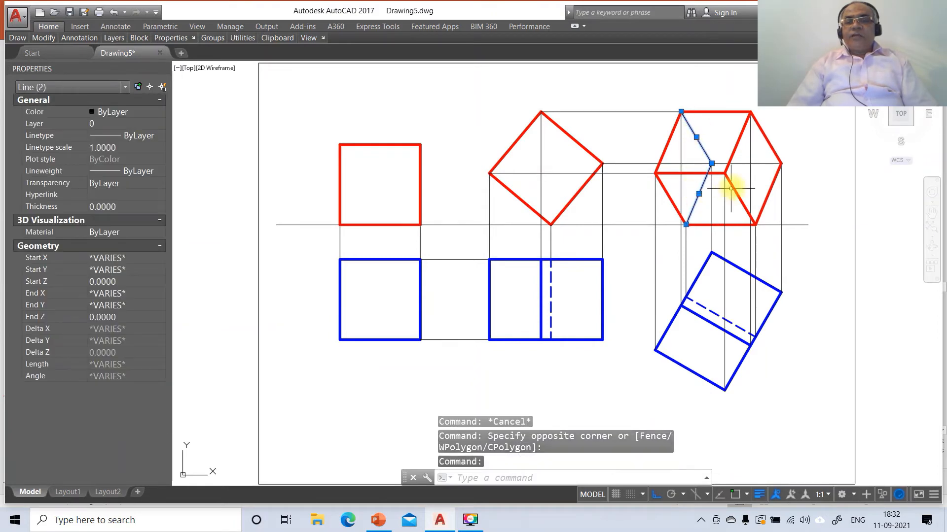
pyautogui.click(746, 163)
pyautogui.click(148, 124)
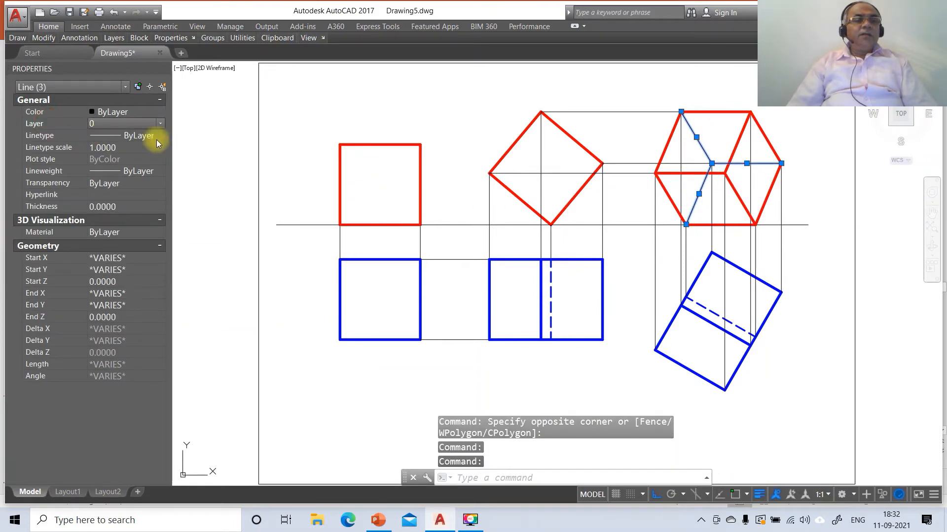
pyautogui.click(160, 124)
pyautogui.click(134, 169)
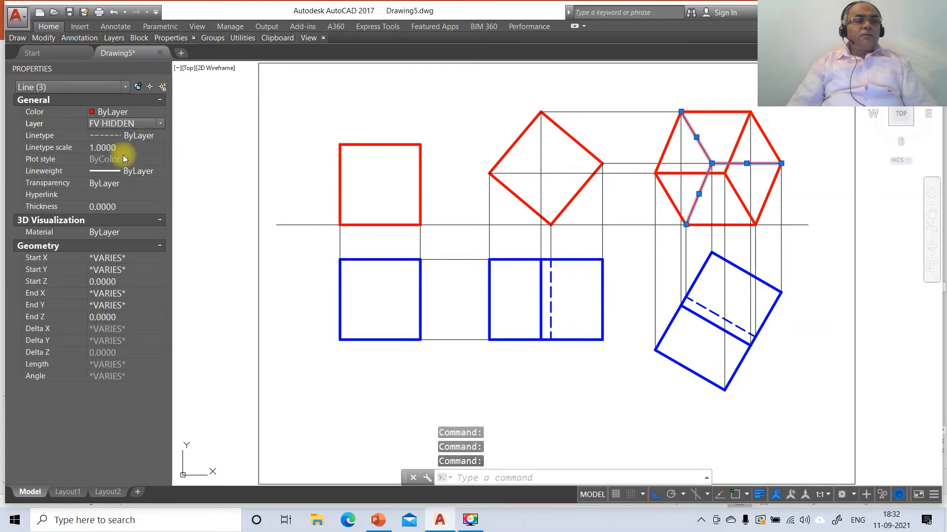
# - Set the linetype scale of the three hidden front view edges to 20 and clear the selection
pyautogui.click(123, 148)
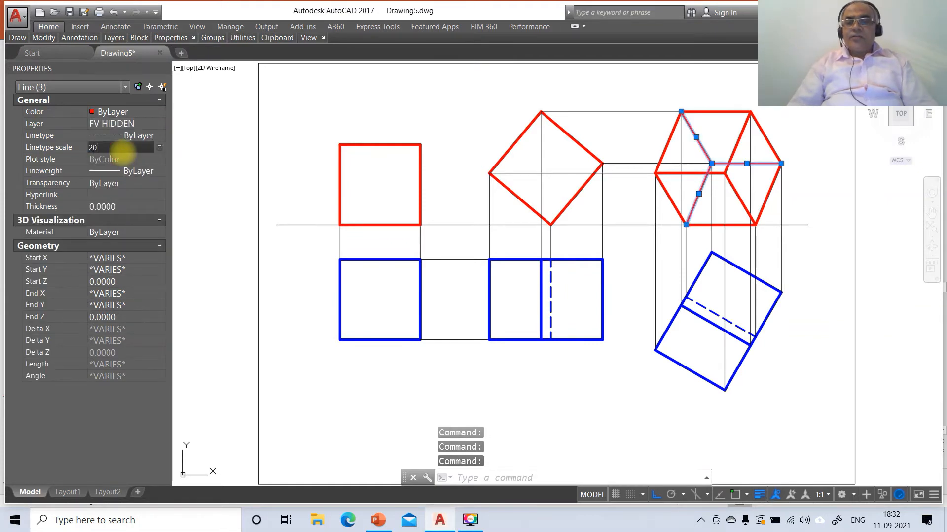
pyautogui.press('Return')
pyautogui.press('Escape')
pyautogui.press('Escape')
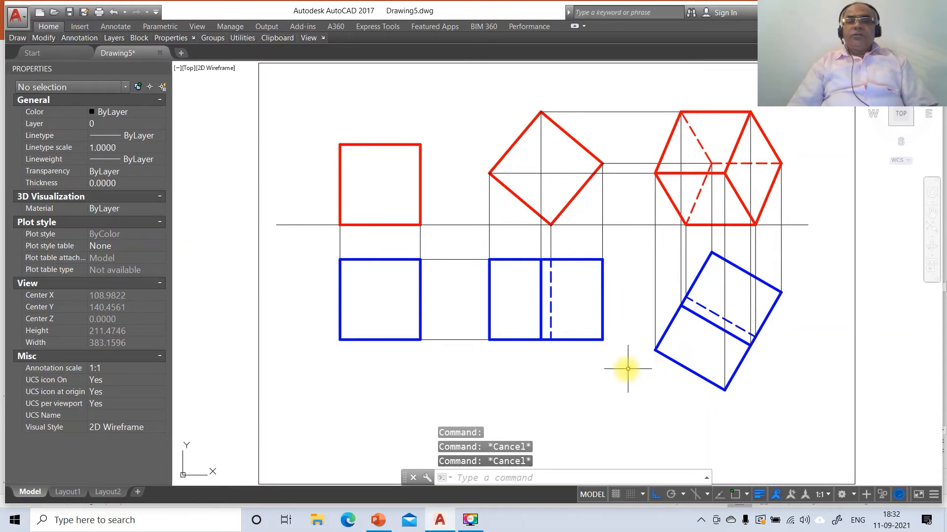
# - Assign the three segments of the horizontal reference line between the front and top views to layer XY and clear the selection
pyautogui.click(302, 223)
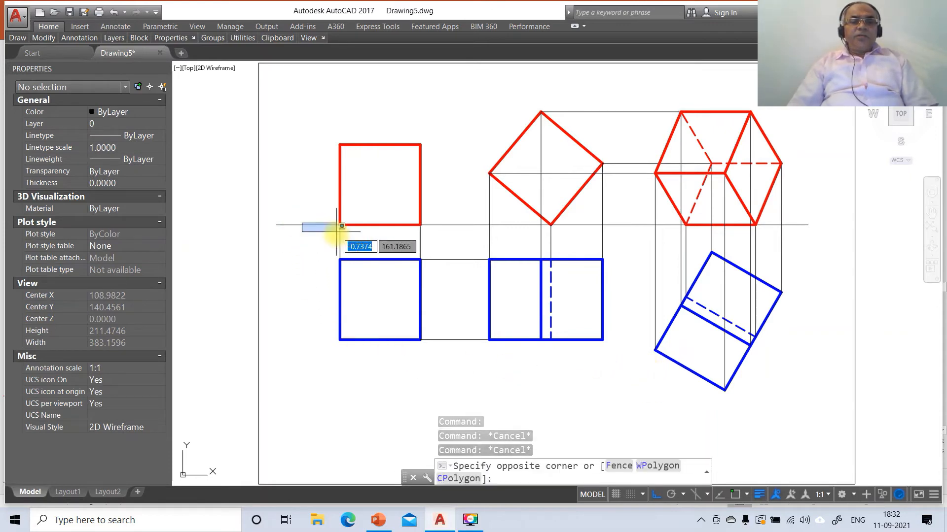
pyautogui.click(296, 236)
pyautogui.click(442, 223)
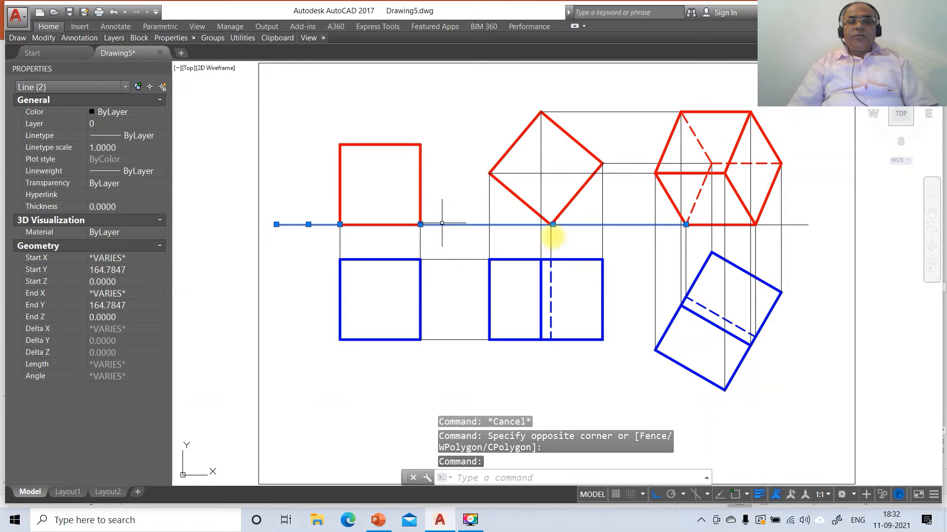
pyautogui.click(799, 224)
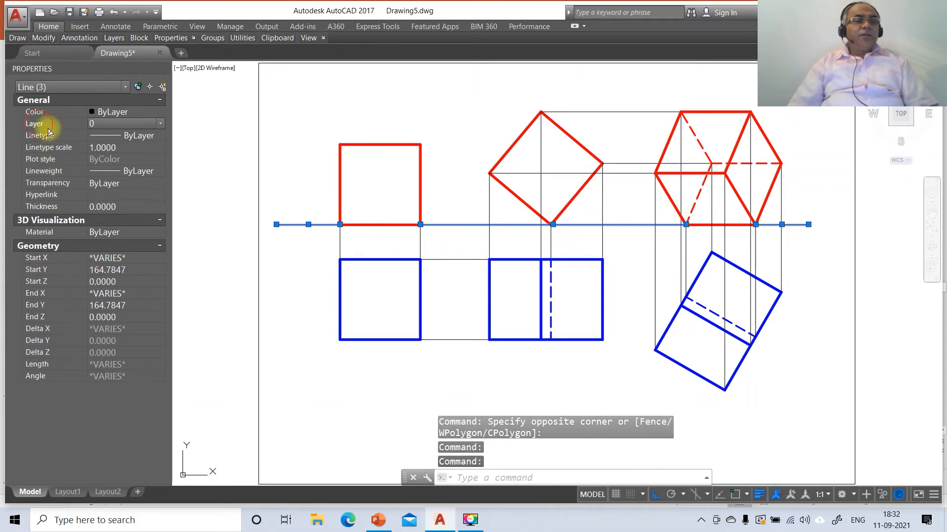
pyautogui.click(146, 125)
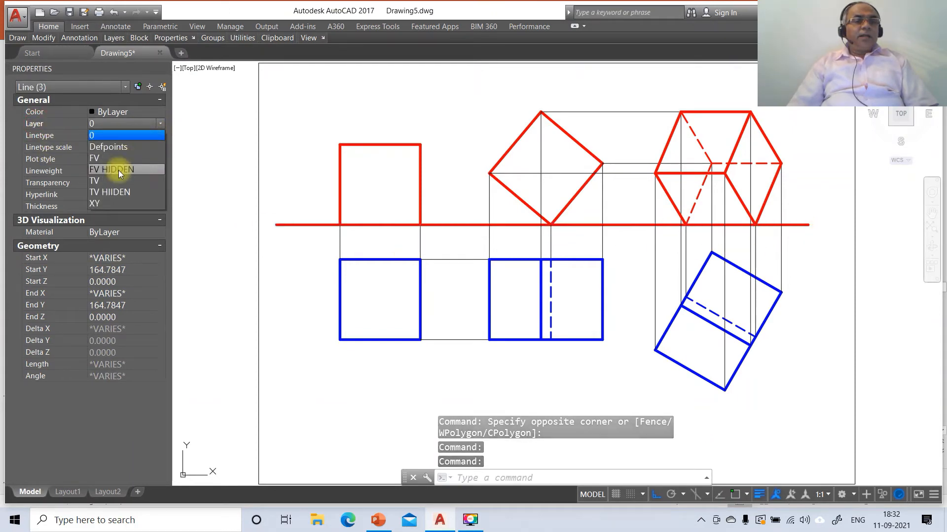
pyautogui.click(105, 203)
pyautogui.press('Escape')
pyautogui.press('Escape')
pyautogui.press('Escape')
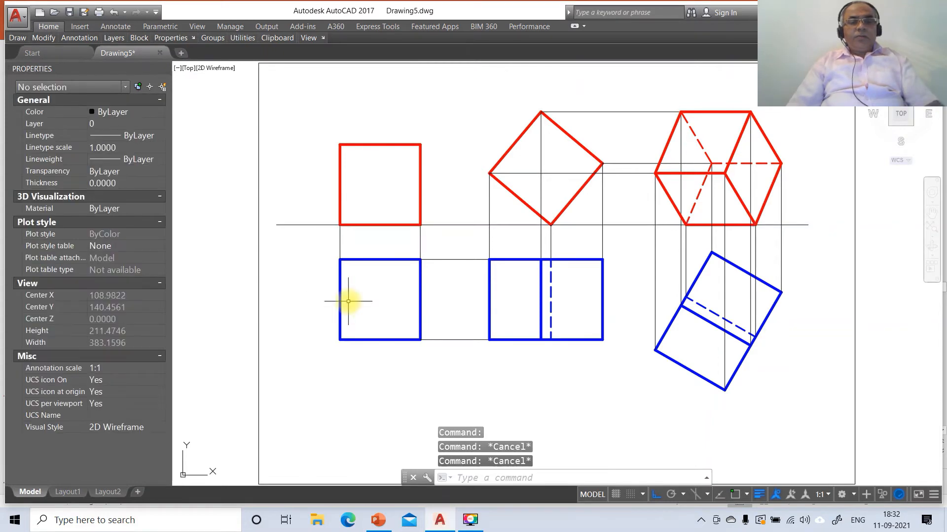
# - Open the Standard dimension style for modification and set its linear dimension precision to 0
pyautogui.write('DIM')
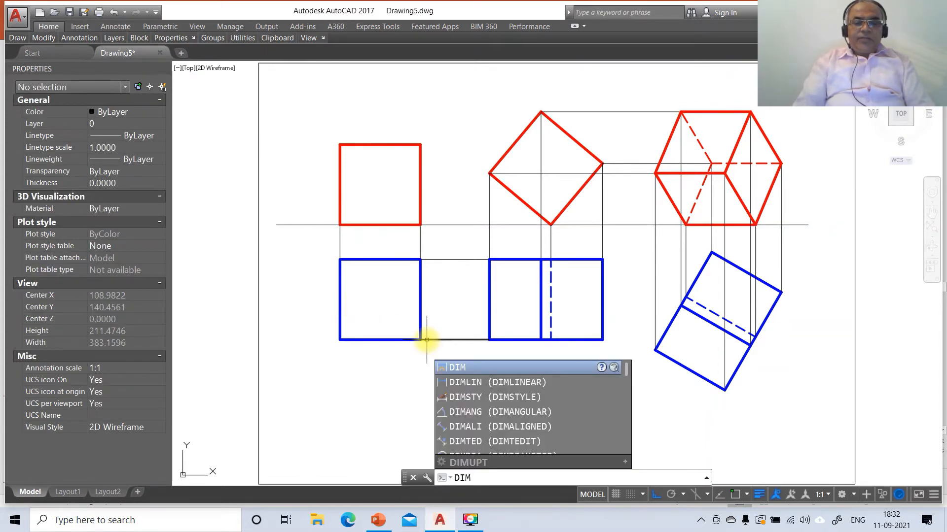
pyautogui.write('DIM')
pyautogui.press('Return')
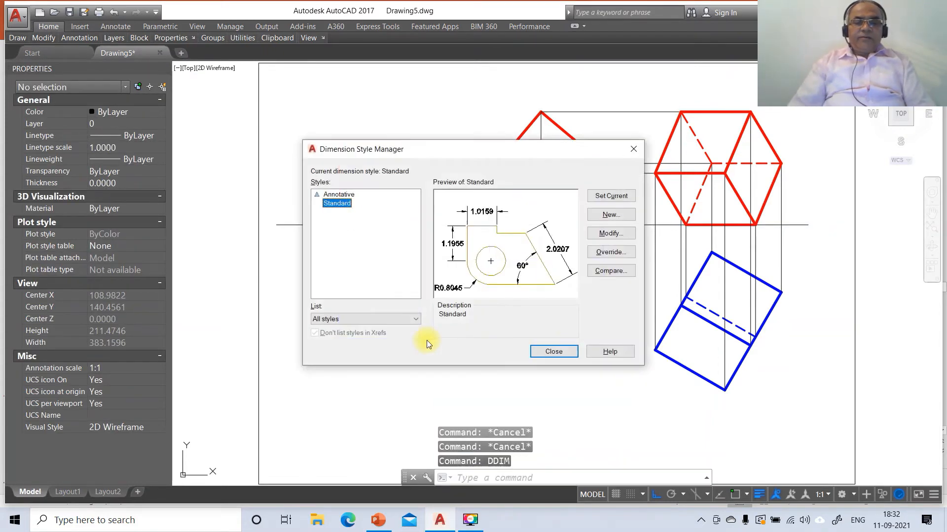
pyautogui.click(605, 235)
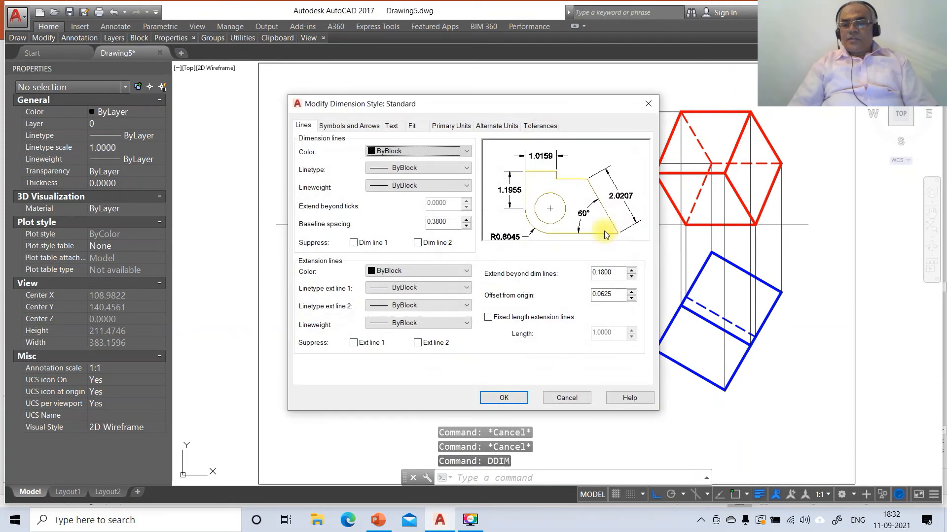
pyautogui.click(449, 126)
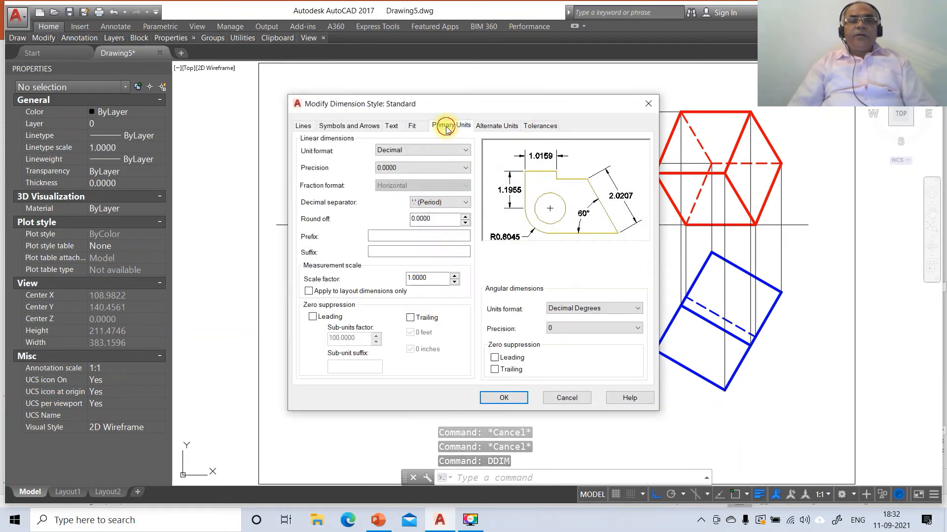
pyautogui.click(397, 170)
pyautogui.click(391, 182)
# - Set the dimension text height to 3, alignment with the dimension line, vertical placement Above and offset from the dimension line to 3
pyautogui.click(391, 125)
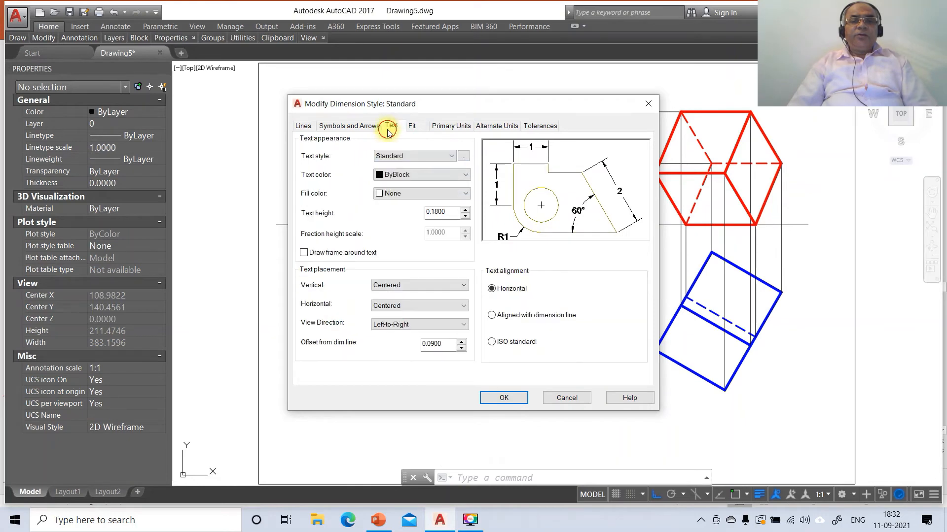
pyautogui.moveTo(448, 214); pyautogui.dragTo(415, 215)
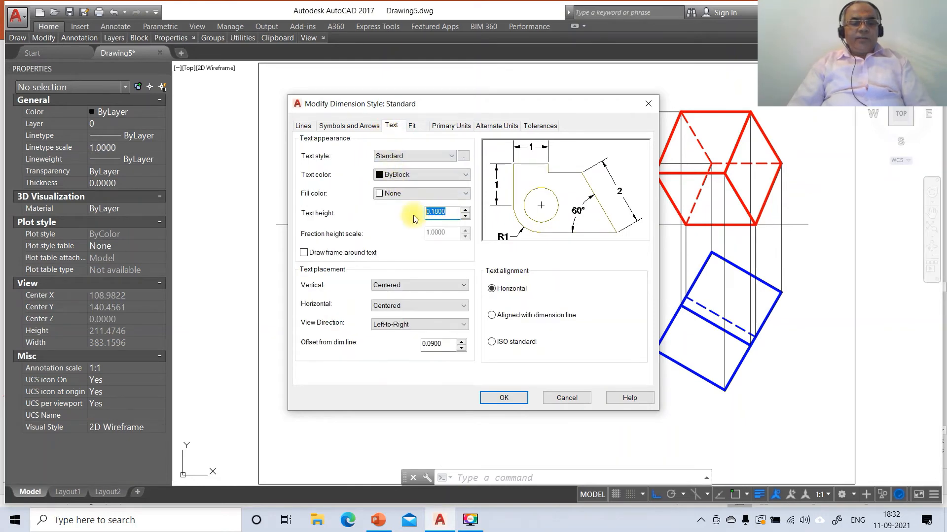
pyautogui.click(491, 315)
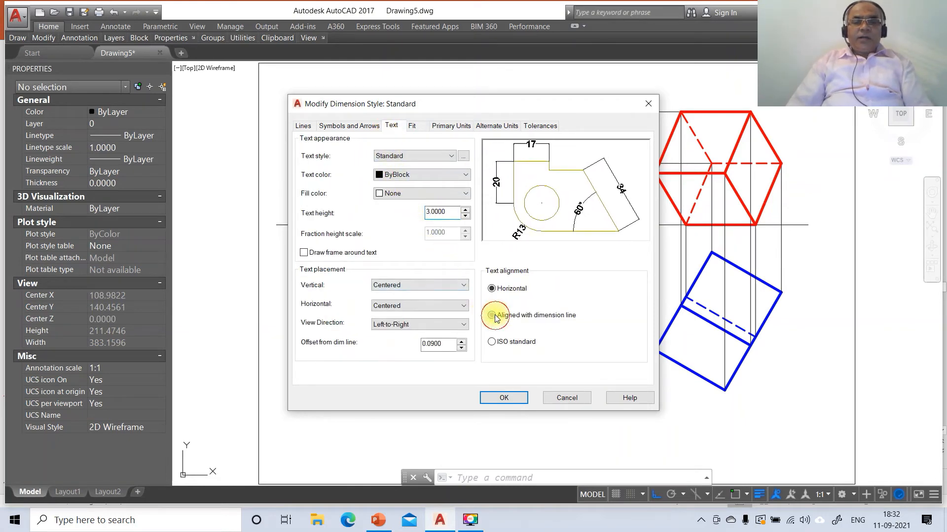
pyautogui.click(425, 288)
pyautogui.click(418, 303)
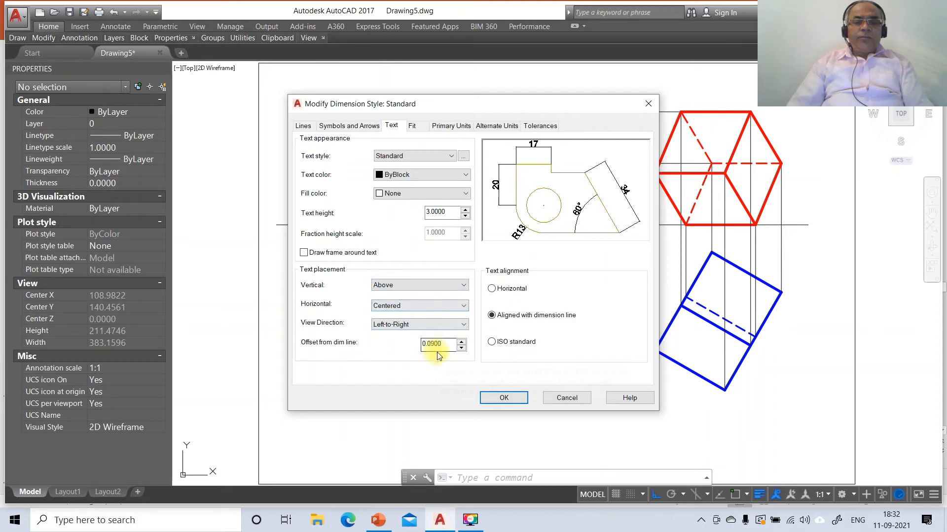
pyautogui.moveTo(446, 344); pyautogui.dragTo(403, 342)
pyautogui.write('3')
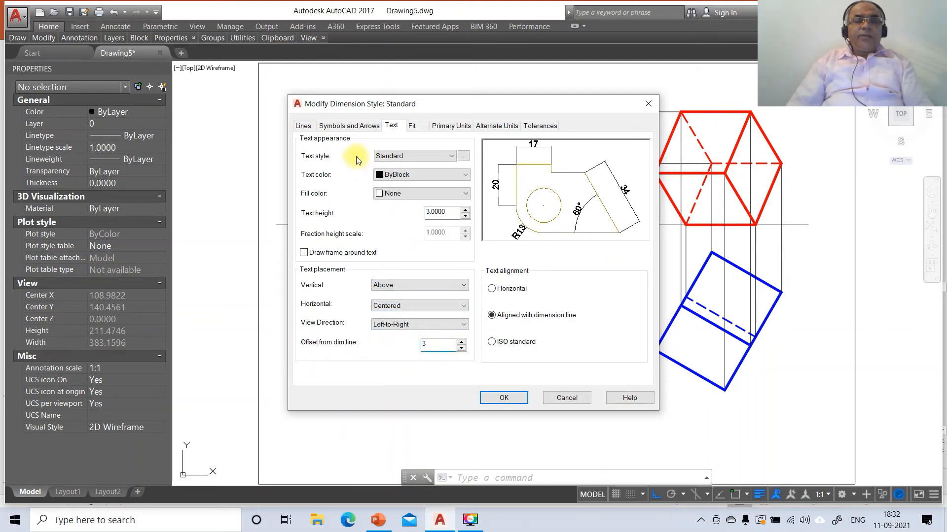
# - Set the arrow size and the extension line offset from origin to 3, and save the dimension style
pyautogui.click(350, 126)
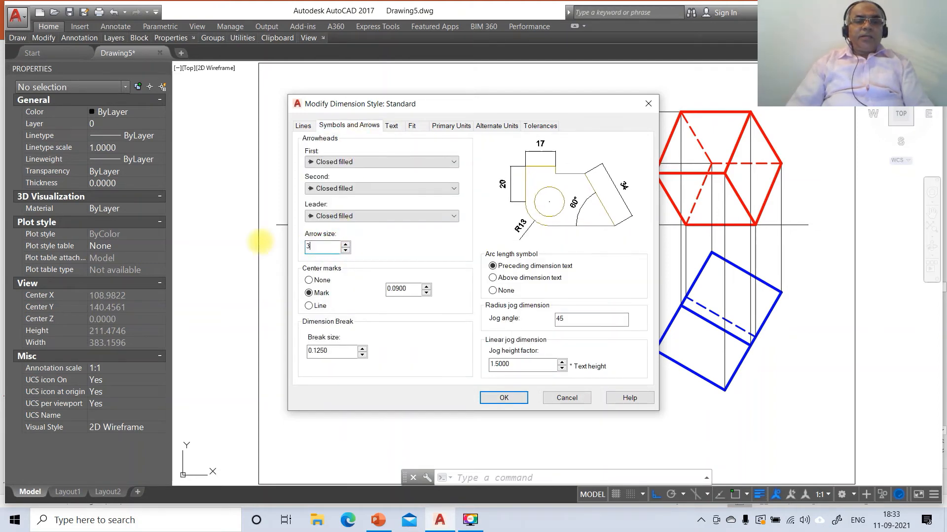
pyautogui.click(301, 127)
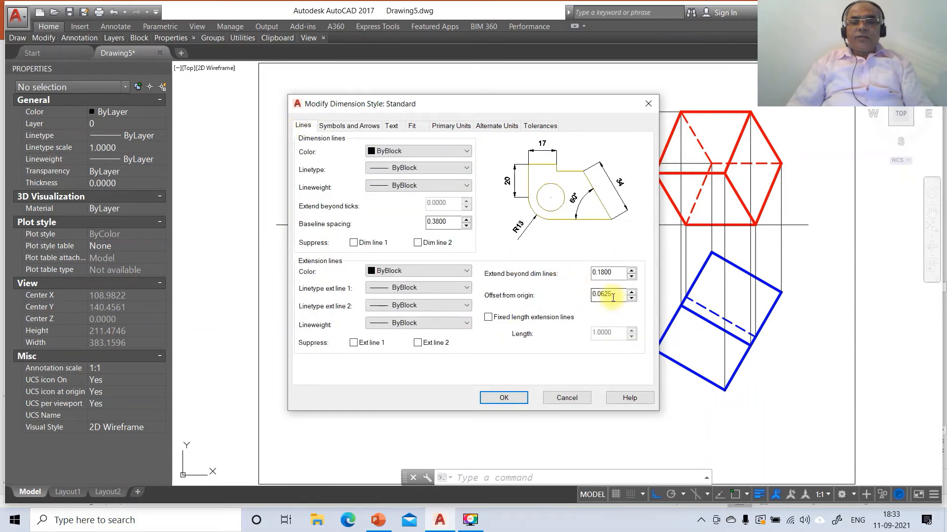
pyautogui.moveTo(613, 298); pyautogui.dragTo(566, 300)
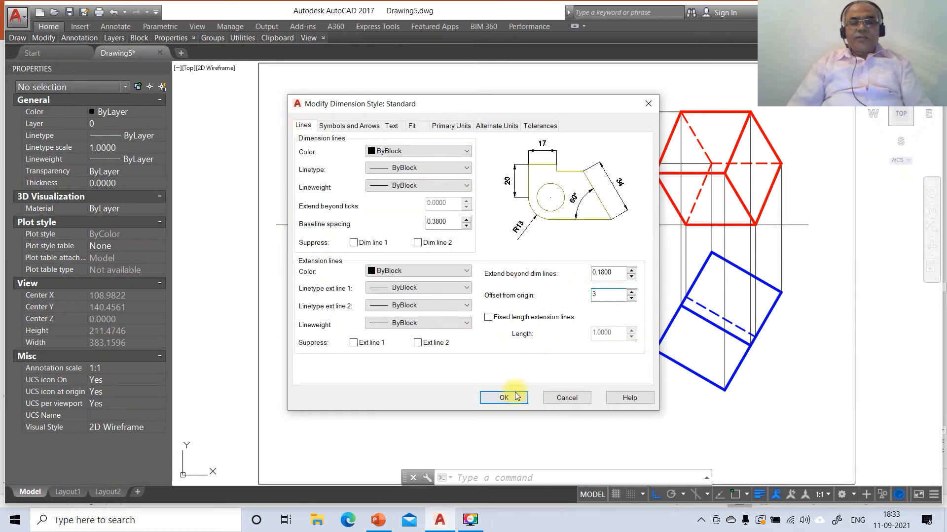
pyautogui.click(504, 397)
pyautogui.click(545, 356)
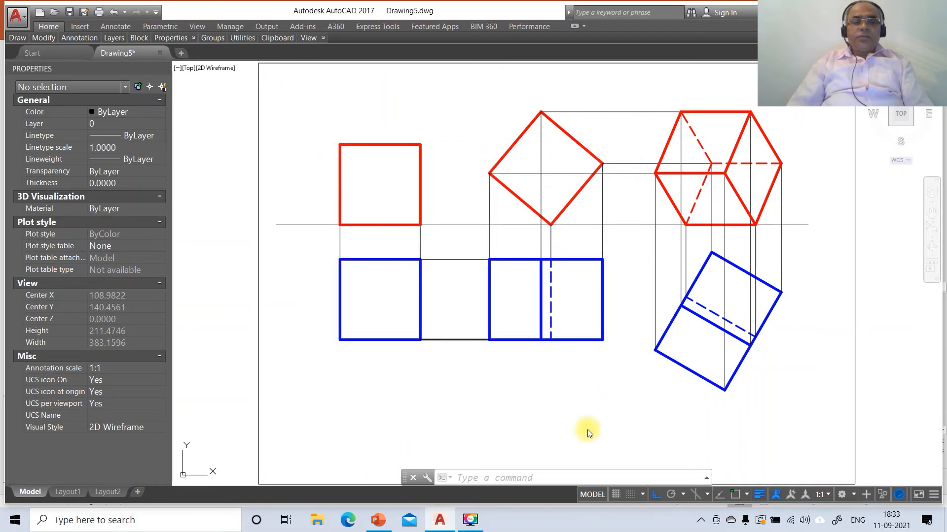
# - Dimension the bottom edge of the first top view square between its corner intersections, placing the dimension below the square
pyautogui.write('DIM')
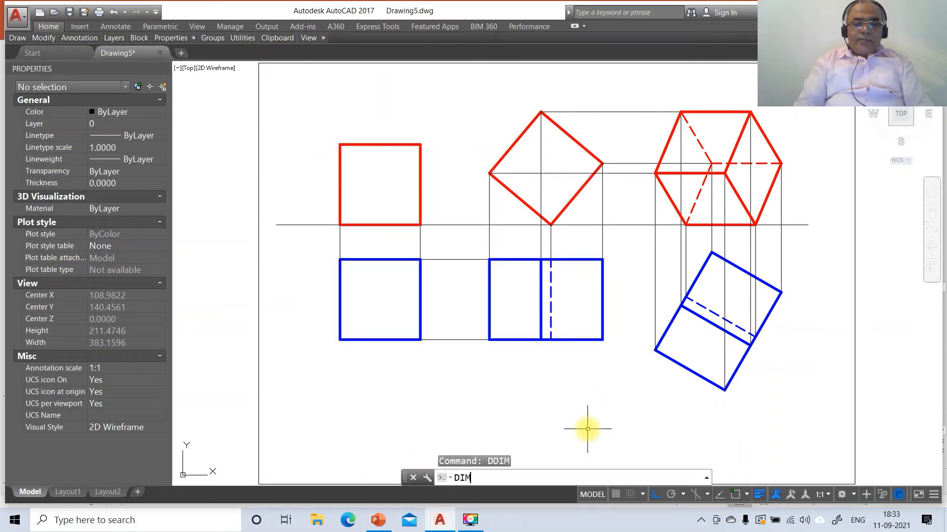
pyautogui.press('Return')
pyautogui.write('INT')
pyautogui.press('Return')
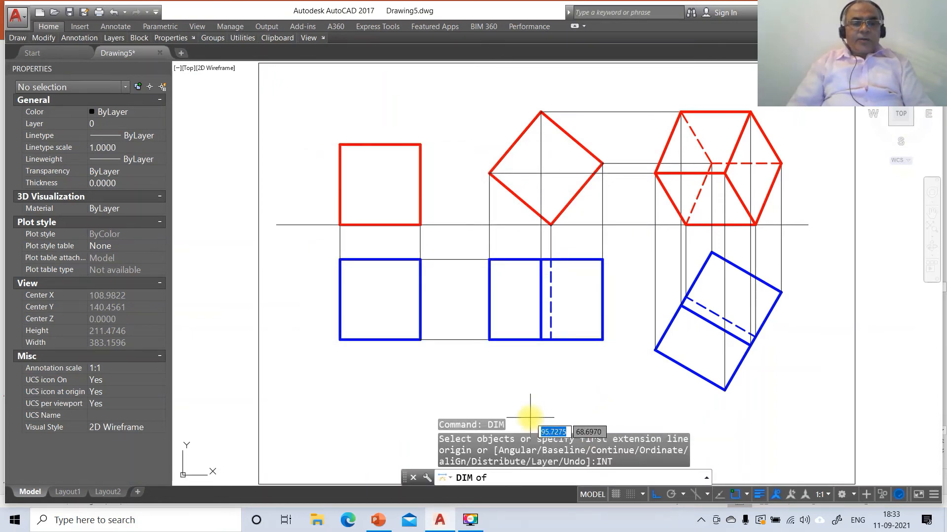
pyautogui.click(339, 340)
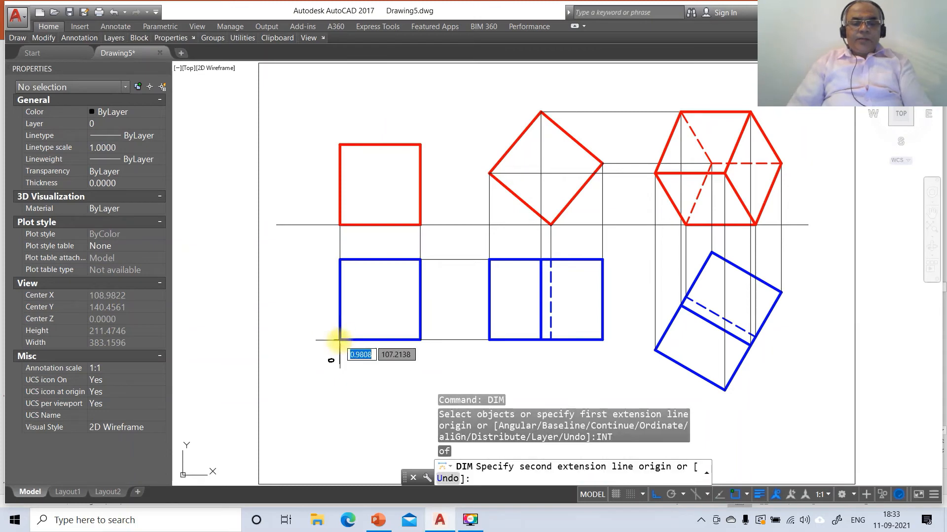
pyautogui.write('INT')
pyautogui.press('Return')
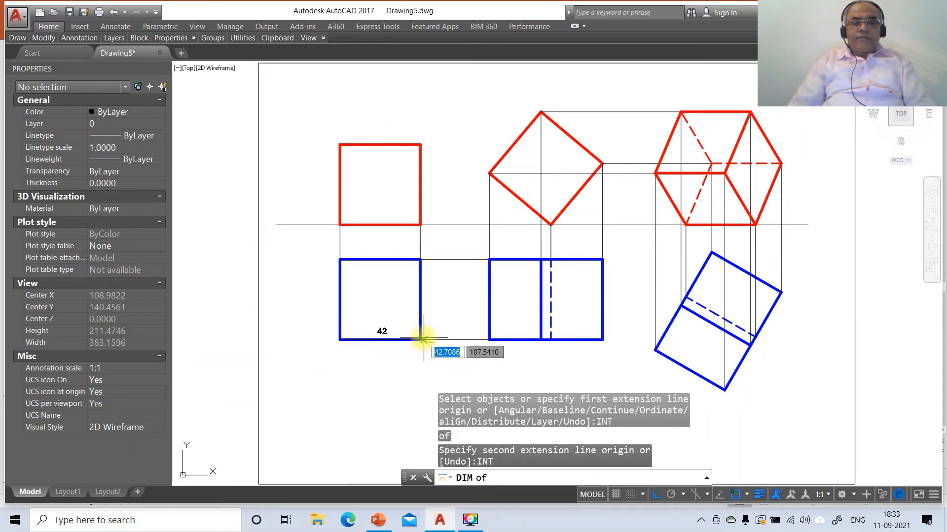
pyautogui.click(420, 340)
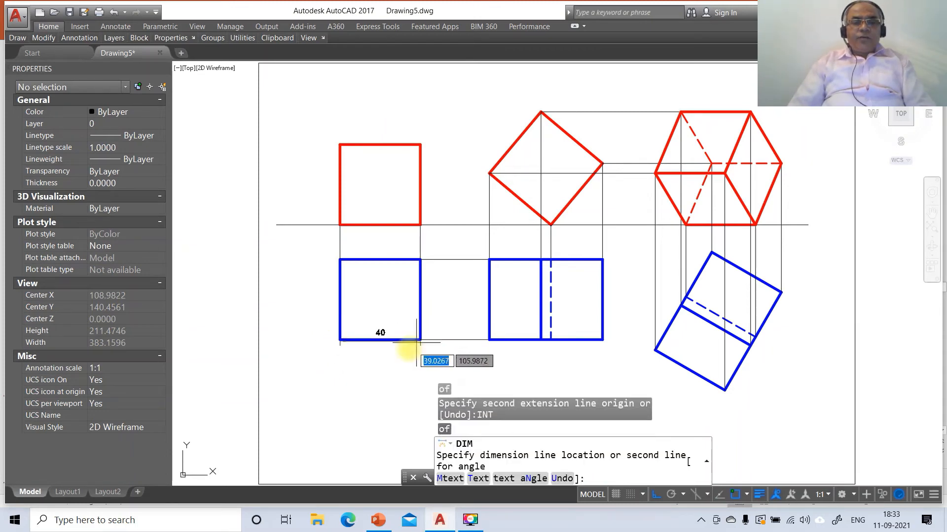
pyautogui.click(397, 364)
pyautogui.press('Escape')
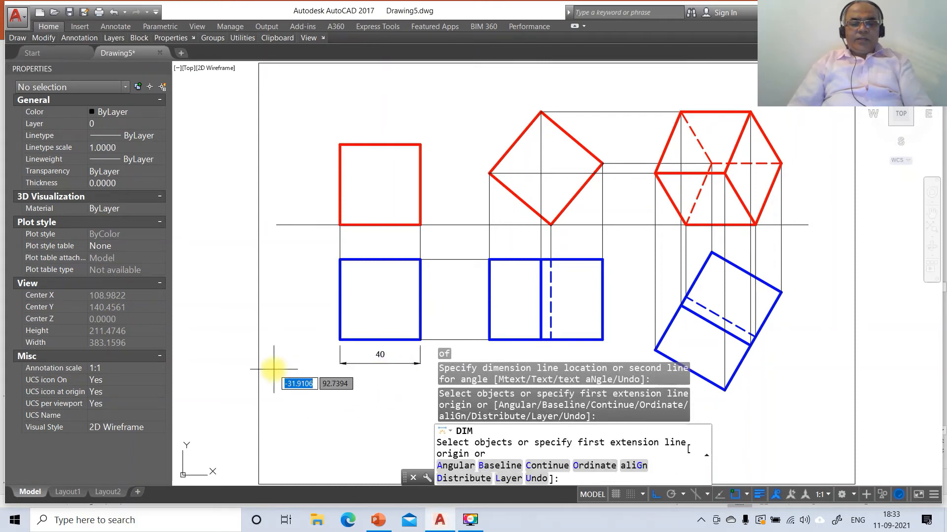
# - Dimension the left edge of the first front view square between its corner intersections, placing the dimension outside the square
pyautogui.write('INT')
pyautogui.press('Return')
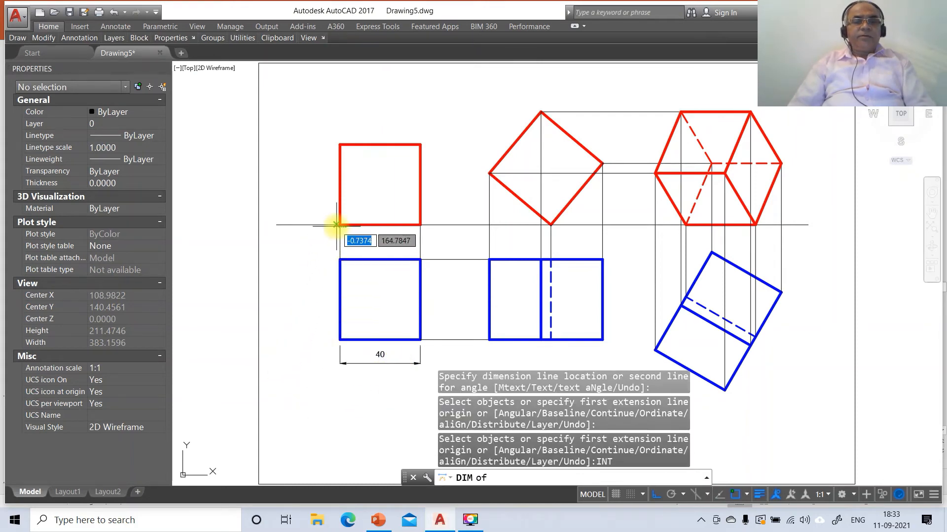
pyautogui.click(339, 225)
pyautogui.write('IN')
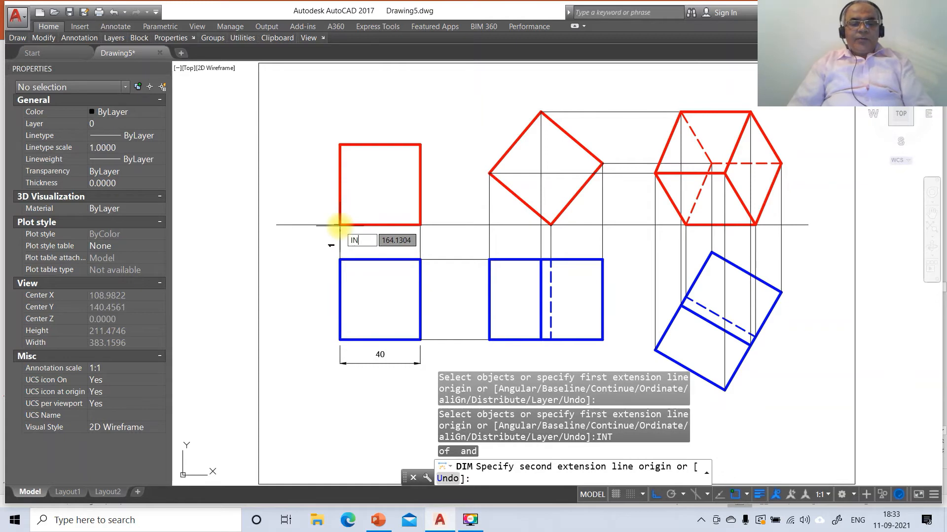
pyautogui.write('T')
pyautogui.press('Return')
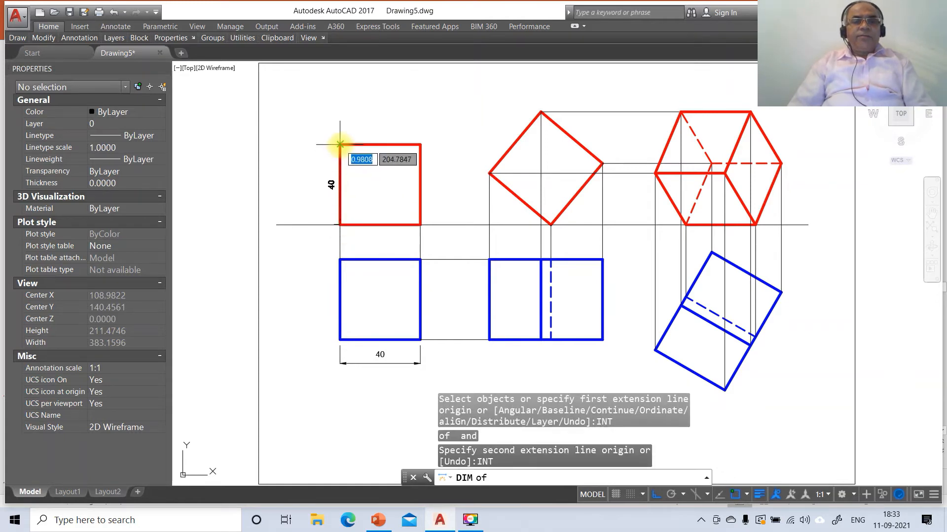
pyautogui.click(339, 144)
pyautogui.click(322, 174)
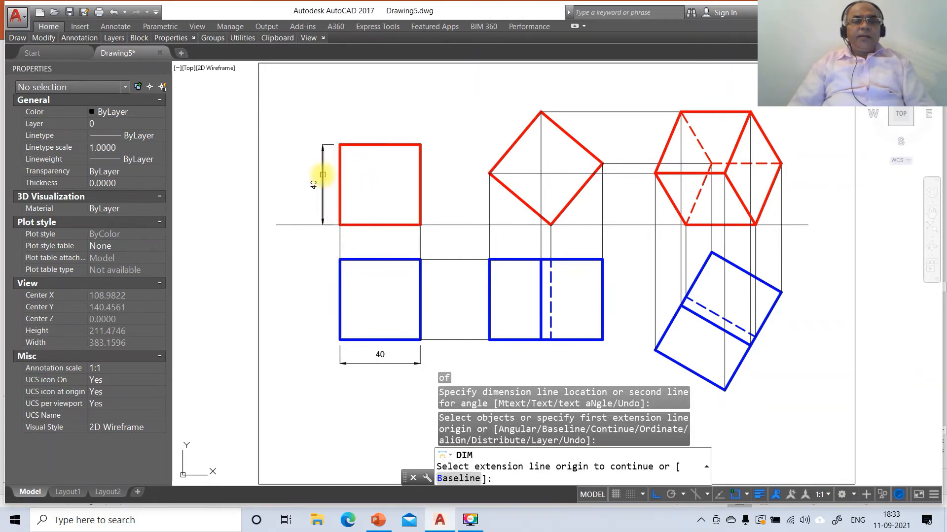
pyautogui.press('Return')
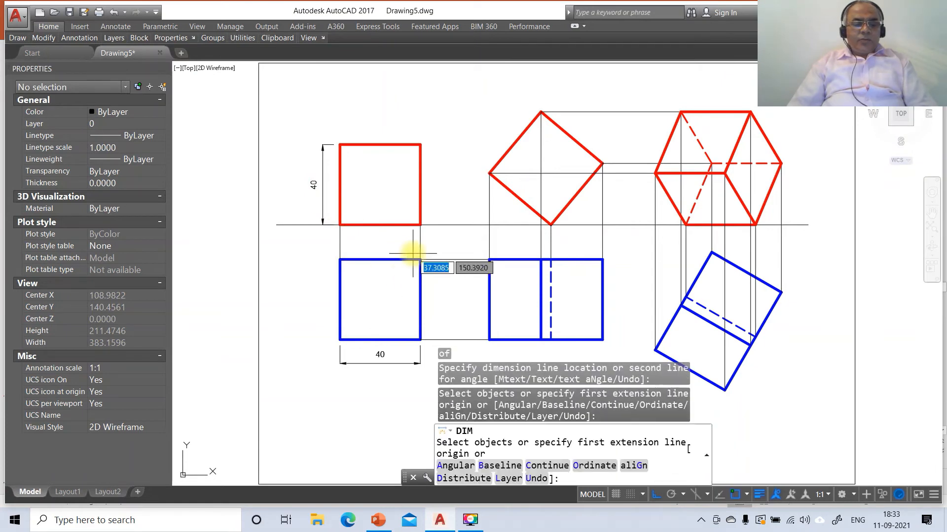
# - Add an angular dimension between the tilted front view square's lower right edge and the reference line, and end the command
pyautogui.write('A')
pyautogui.press('Return')
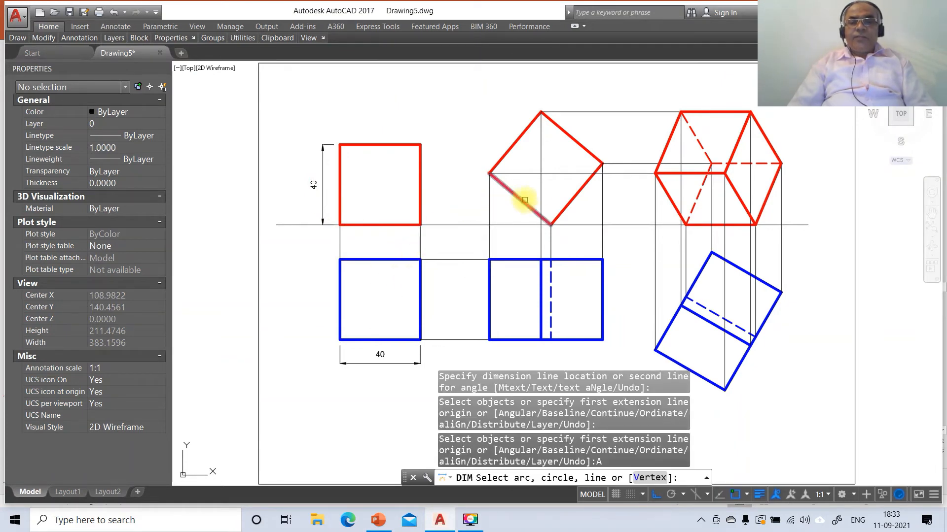
pyautogui.click(564, 208)
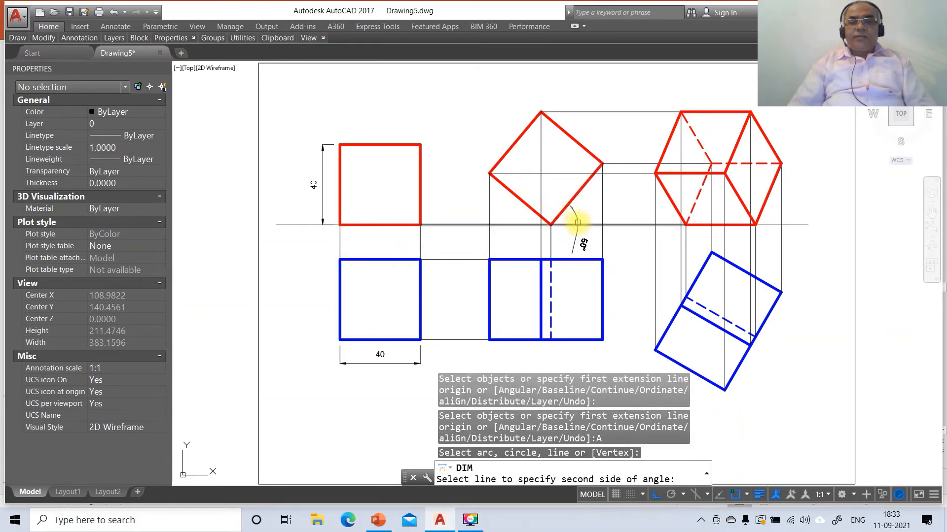
pyautogui.click(576, 224)
pyautogui.click(589, 206)
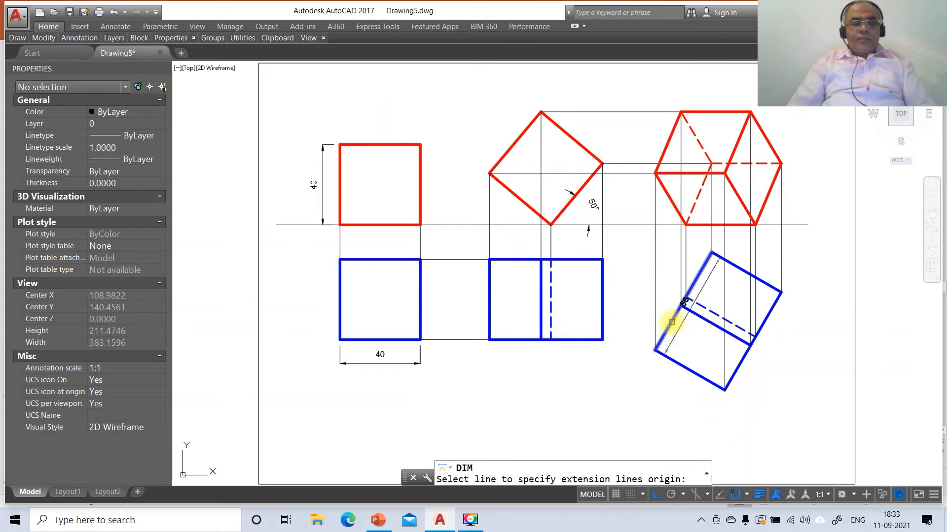
pyautogui.press('Escape')
# - Add an angular dimension between the dashed line of the tilted top view and the reference line, and end the command
pyautogui.write('DIM')
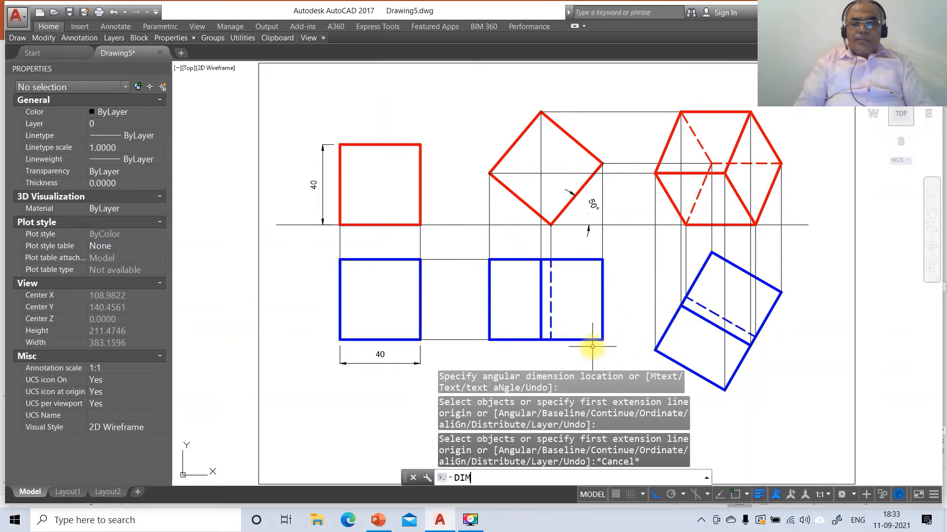
pyautogui.press('Return')
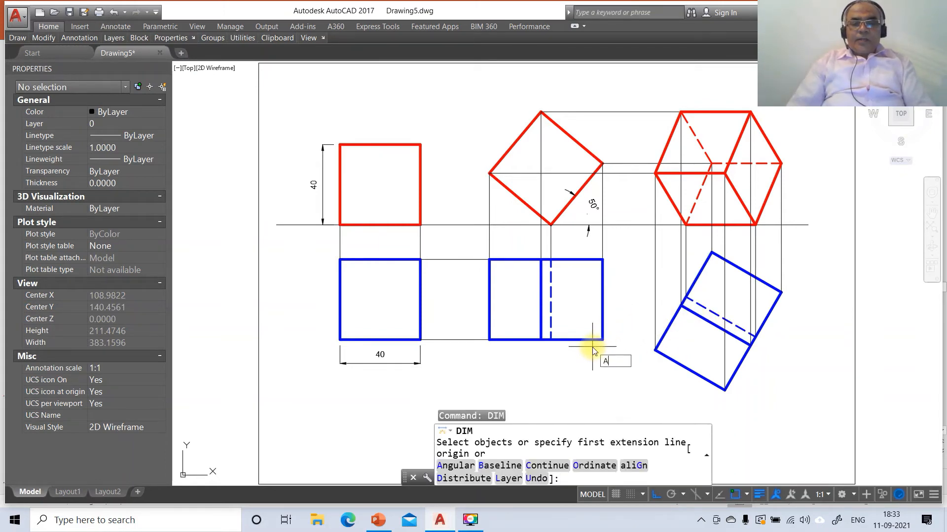
pyautogui.write('A')
pyautogui.press('Return')
pyautogui.click(704, 308)
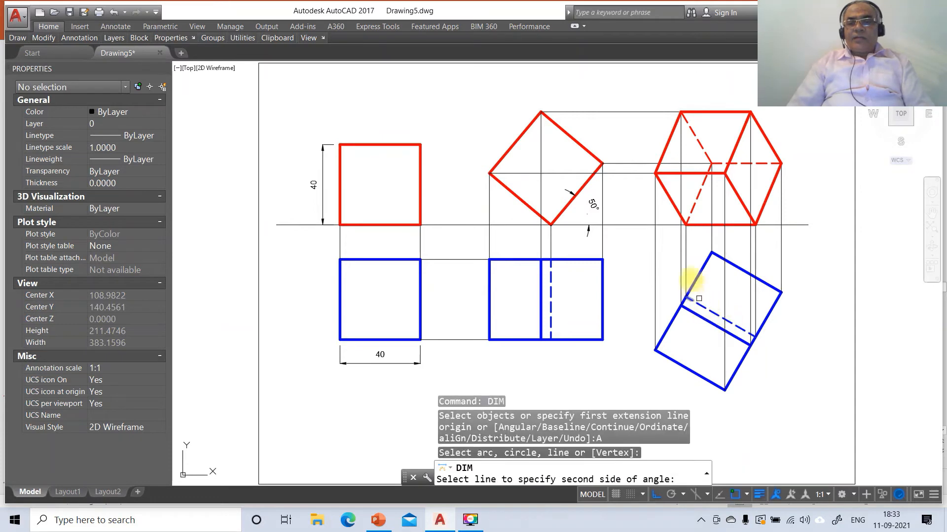
pyautogui.click(690, 225)
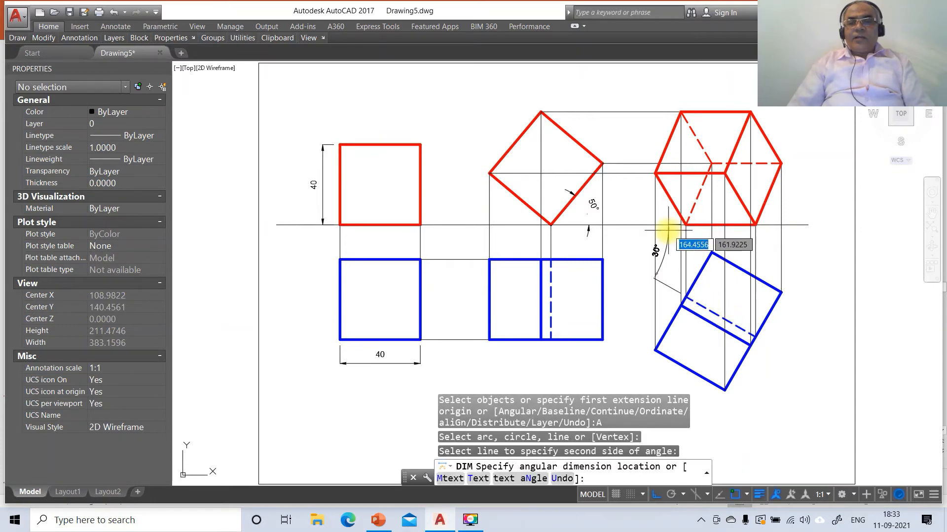
pyautogui.click(639, 231)
pyautogui.click(609, 323)
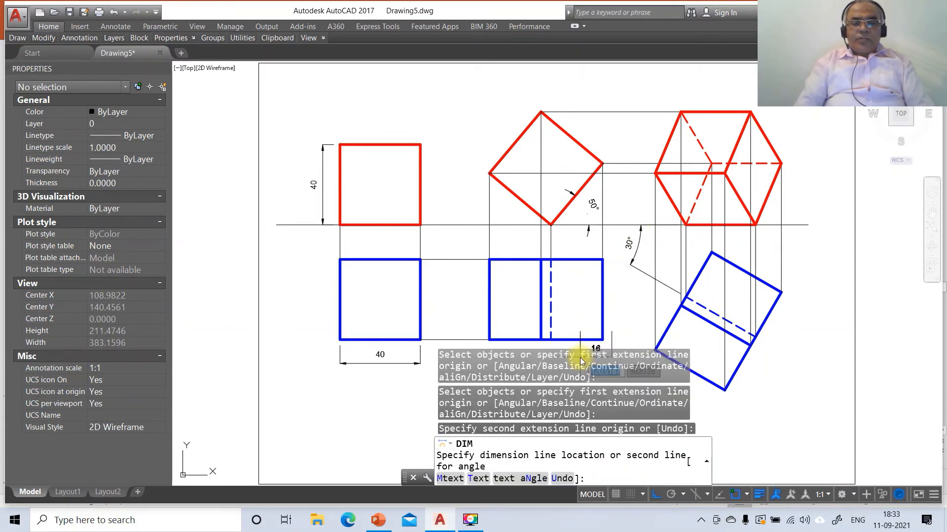
pyautogui.press('Escape')
pyautogui.press('Escape')
pyautogui.press('Escape')
# - Move the 50° dimension text closer to the bottom corner of the tilted front view square
pyautogui.write('DIMTE')
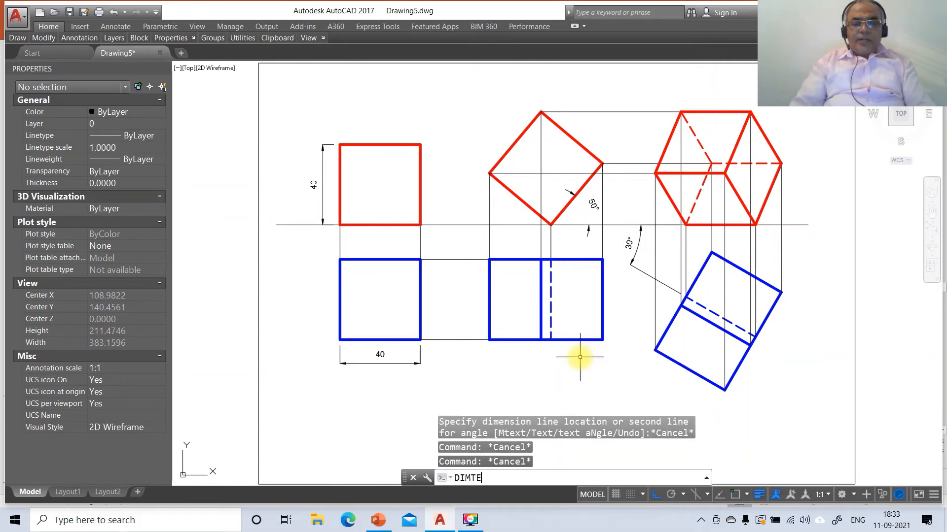
pyautogui.write('D')
pyautogui.press('Return')
pyautogui.click(592, 201)
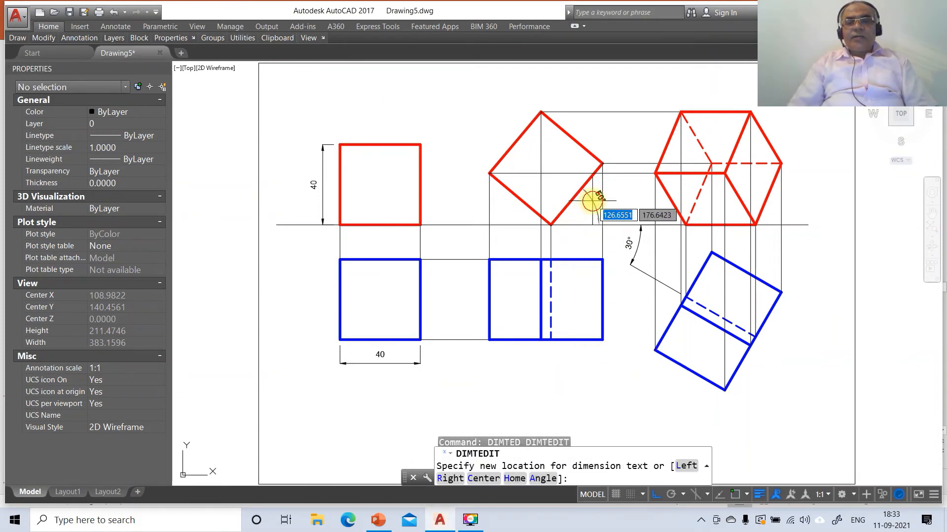
pyautogui.click(571, 214)
# - Shift the 30° dimension text slightly toward the tilted top view, just below the reference line
pyautogui.press('Return')
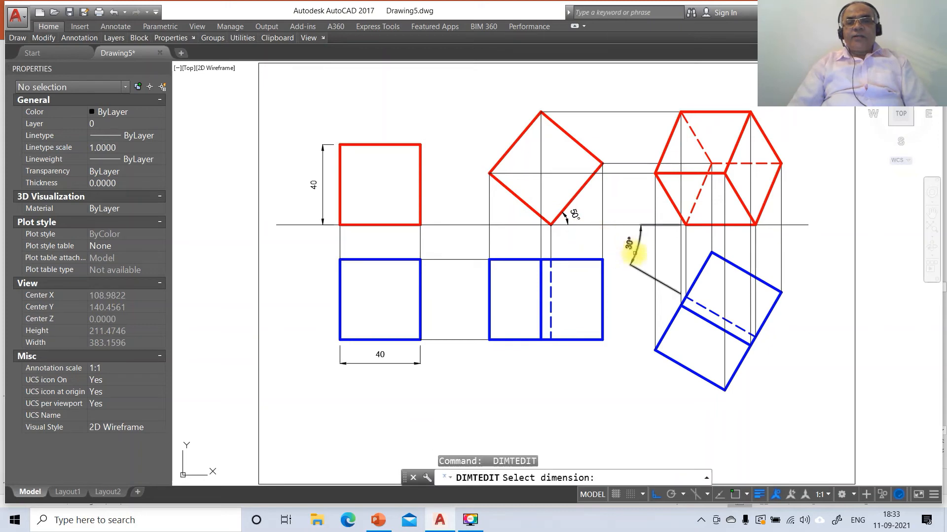
pyautogui.click(630, 247)
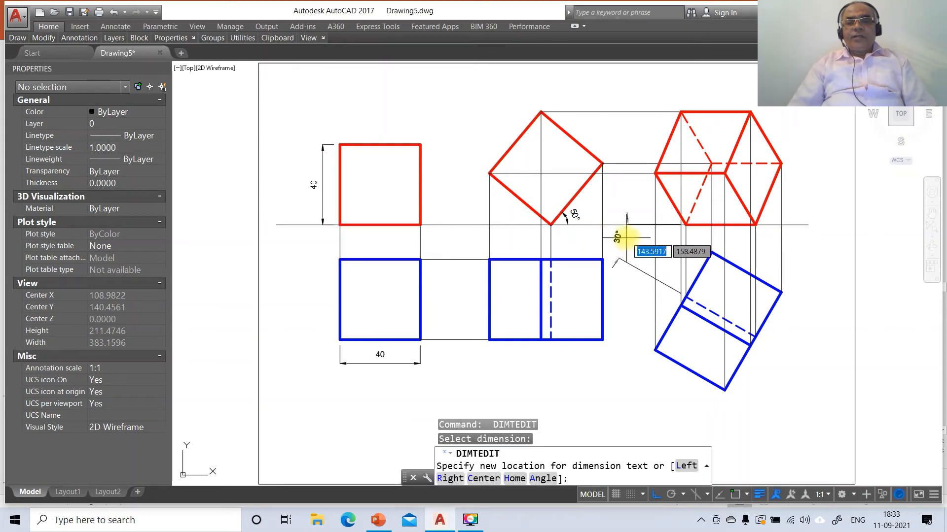
pyautogui.click(634, 241)
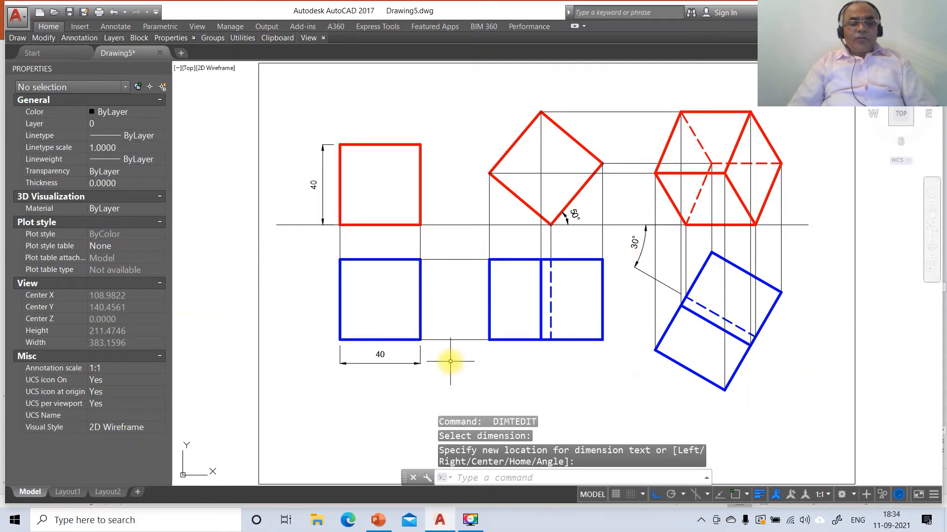
pyautogui.write('DT')
pyautogui.press('Return')
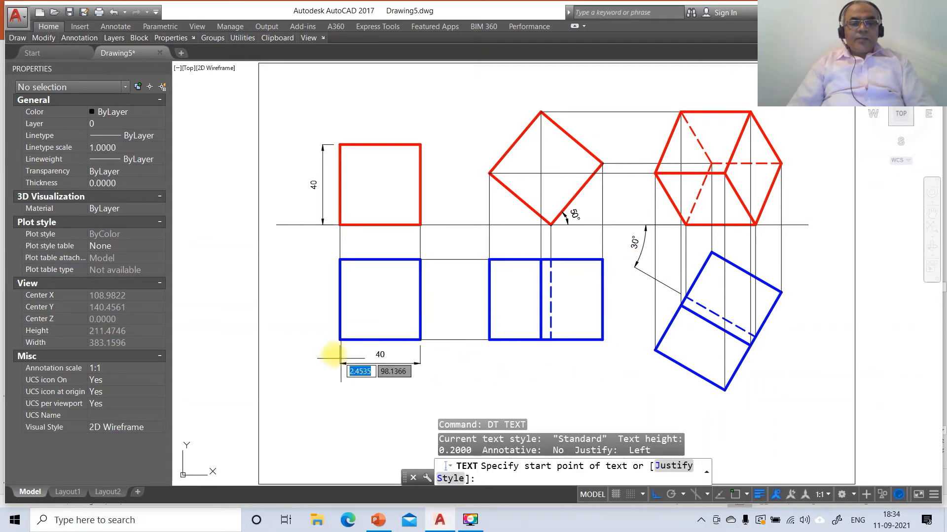
pyautogui.press('Escape')
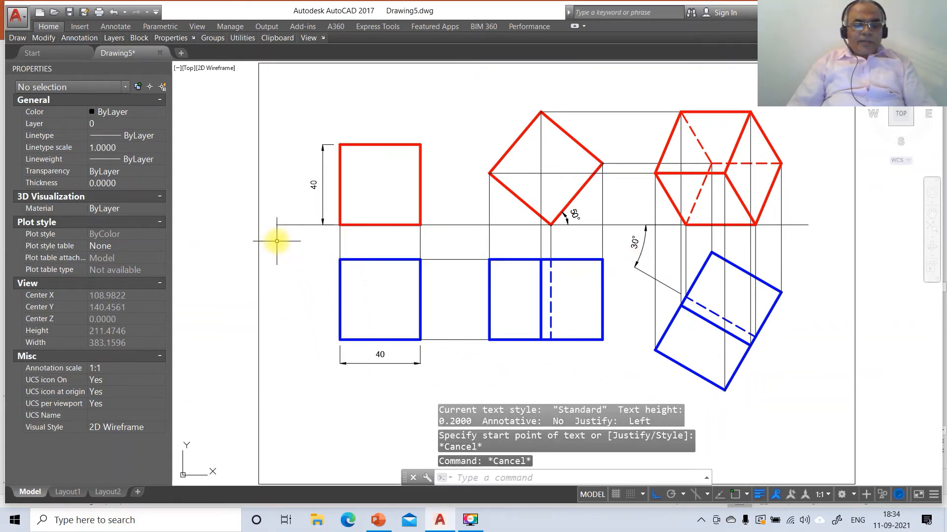
# - Shorten the left end of the reference line slightly with the Break command
pyautogui.write('BR')
pyautogui.press('Return')
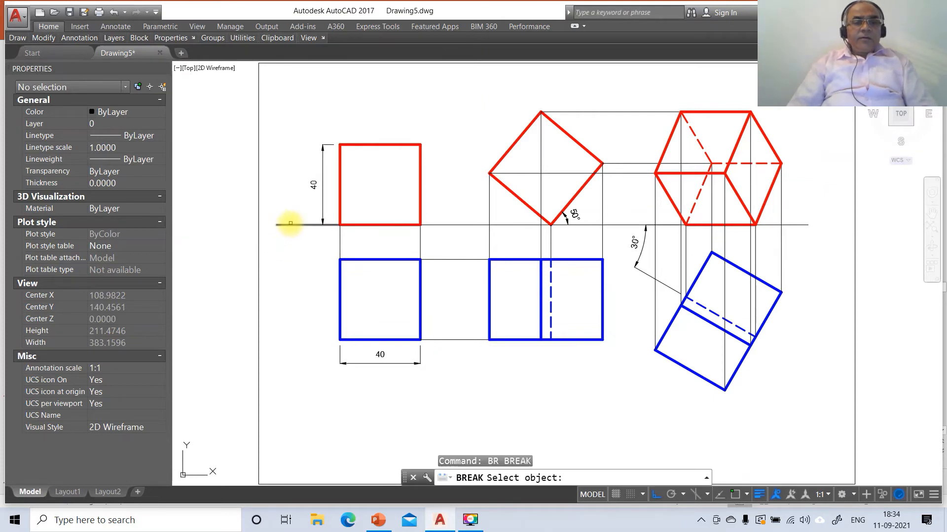
pyautogui.click(288, 226)
pyautogui.click(290, 226)
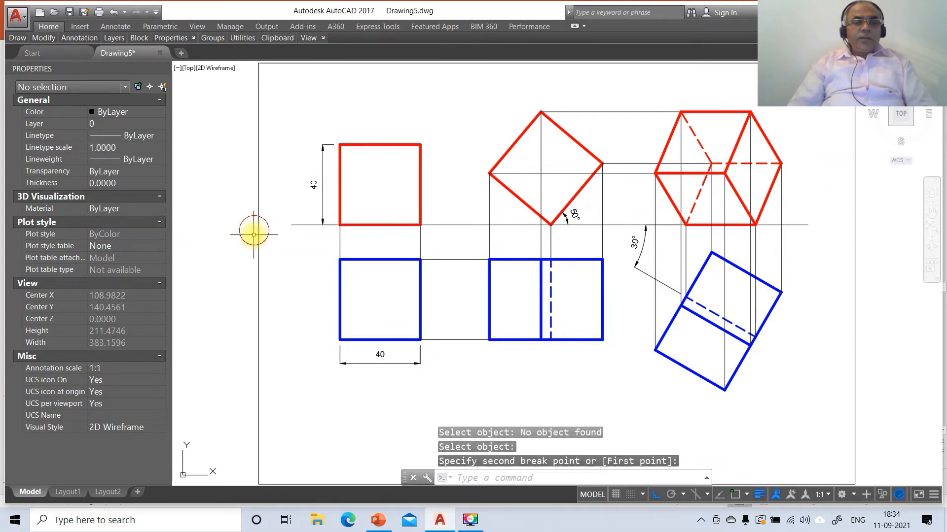
# - Add single-line text of height 3 and rotation 0, labelling the reference line's ends X and Y and its sides VP and HP
pyautogui.write('DT')
pyautogui.press('Return')
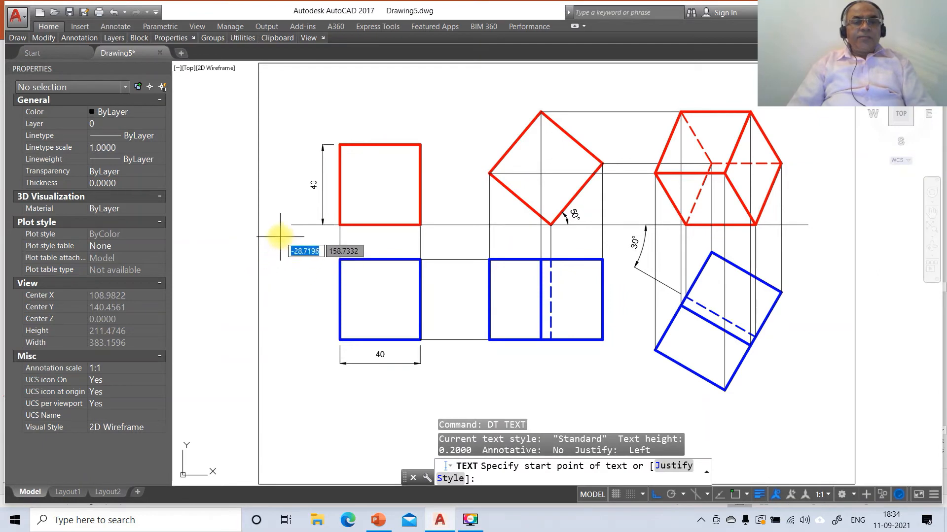
pyautogui.click(280, 227)
pyautogui.write('3')
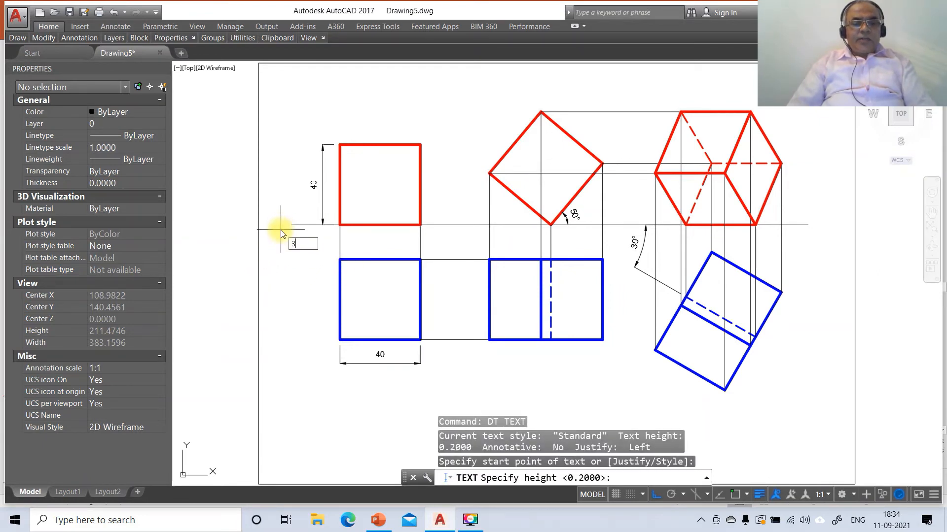
pyautogui.press('Return')
pyautogui.press('Return')
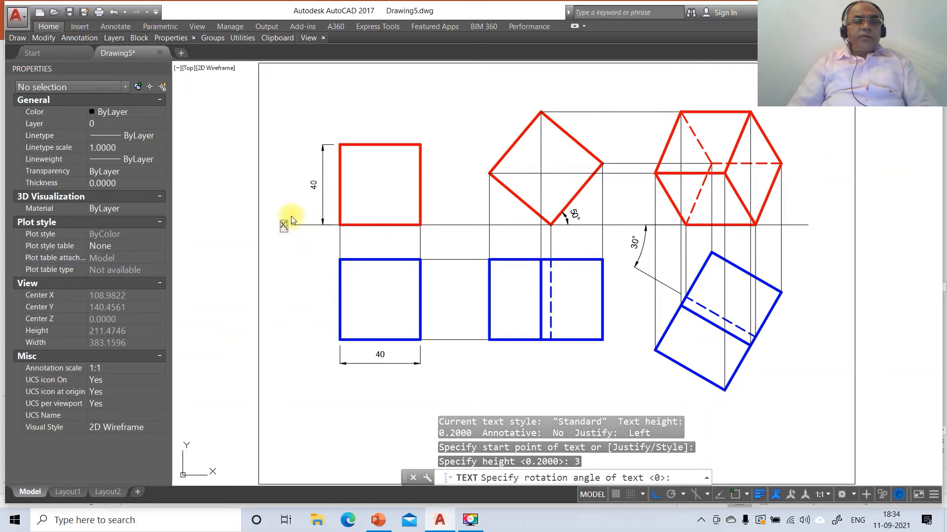
pyautogui.write('VP')
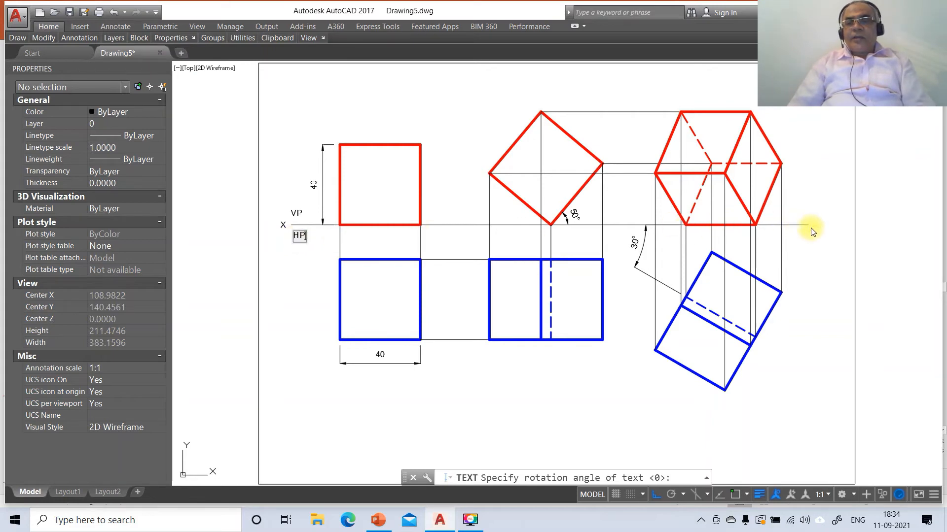
pyautogui.write('Y')
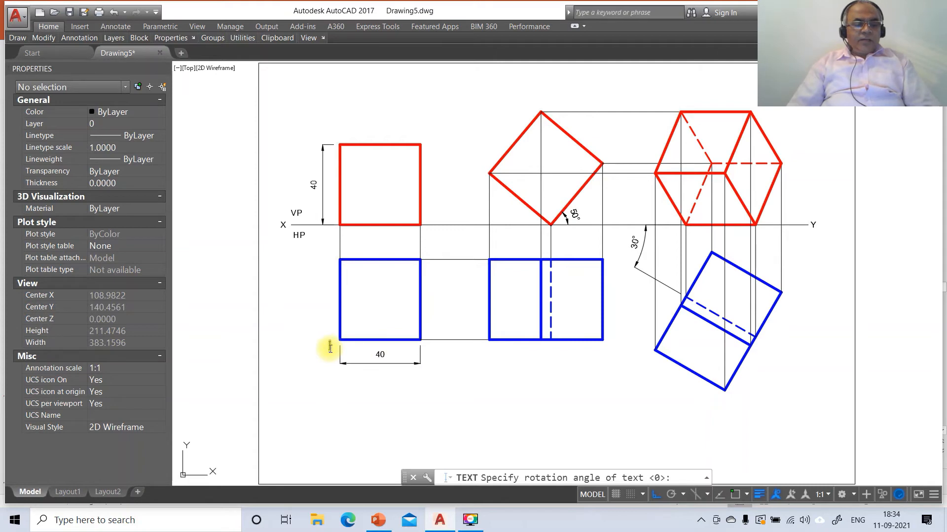
# - Label the first top view square's corners a (p), b (q), c (r) and d (s), counterclockwise from the lower left corner
pyautogui.press('Return')
pyautogui.write('a')
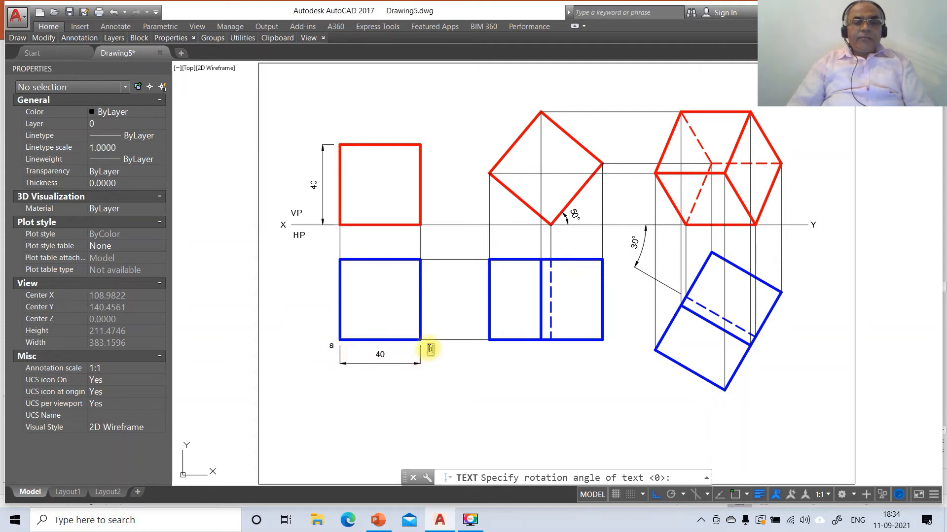
pyautogui.click(423, 254)
pyautogui.write('c')
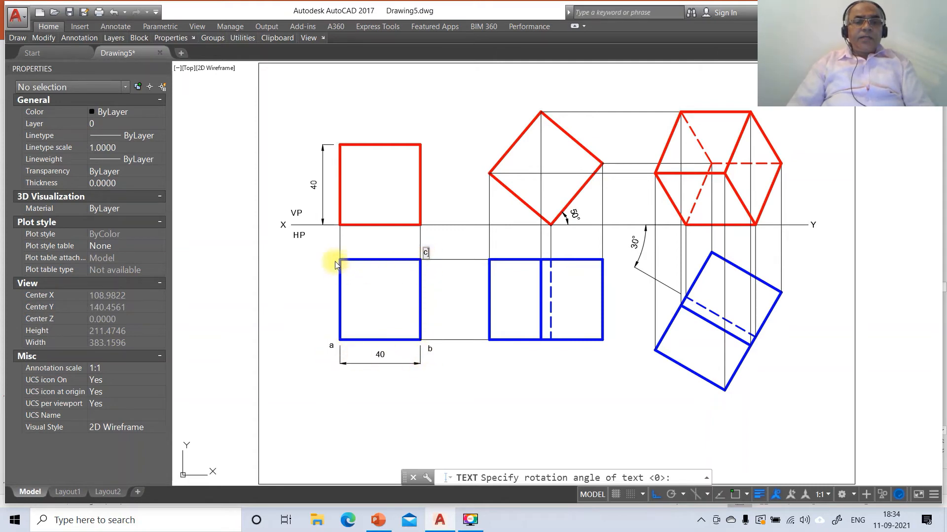
pyautogui.press('Return')
pyautogui.write('d')
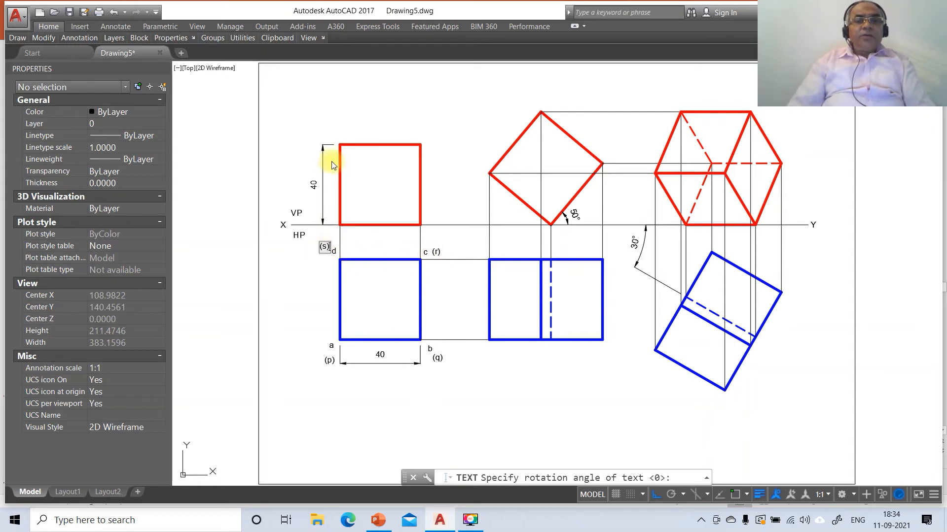
# - Label the first front view square's corners a' (d'), b' (c'), q' (r') and p' (s'), clockwise from the upper left, and finish the text
pyautogui.click(341, 138)
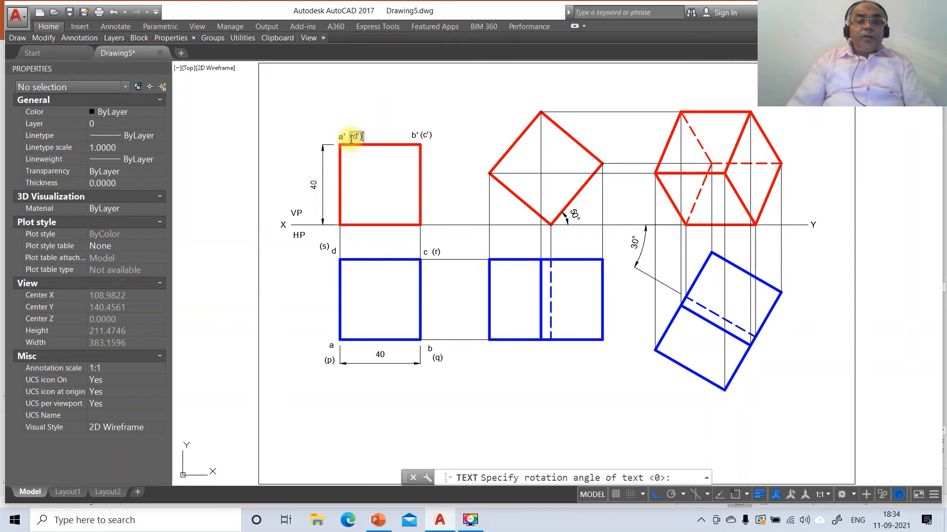
pyautogui.click(333, 221)
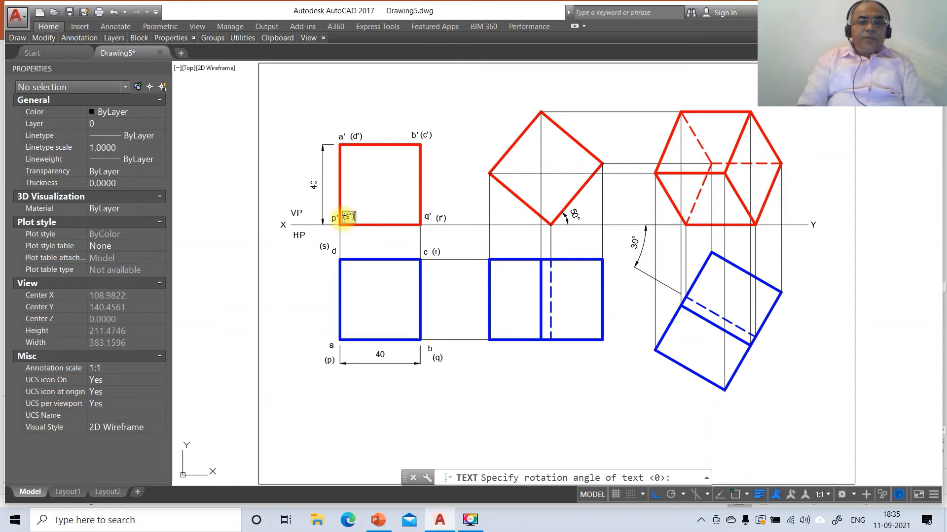
pyautogui.press('Return')
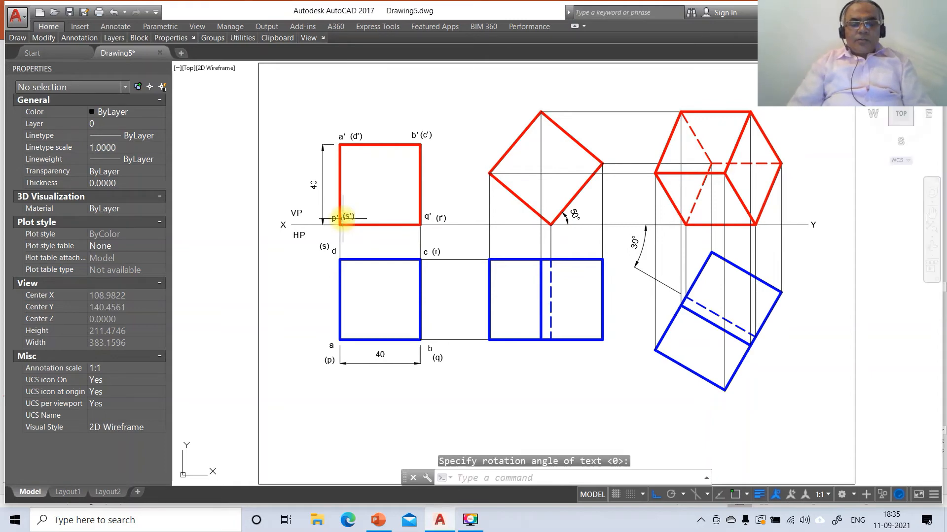
# - Turn off Ortho and move the X label closer to the left end of the reference line
pyautogui.write('m')
pyautogui.press('Return')
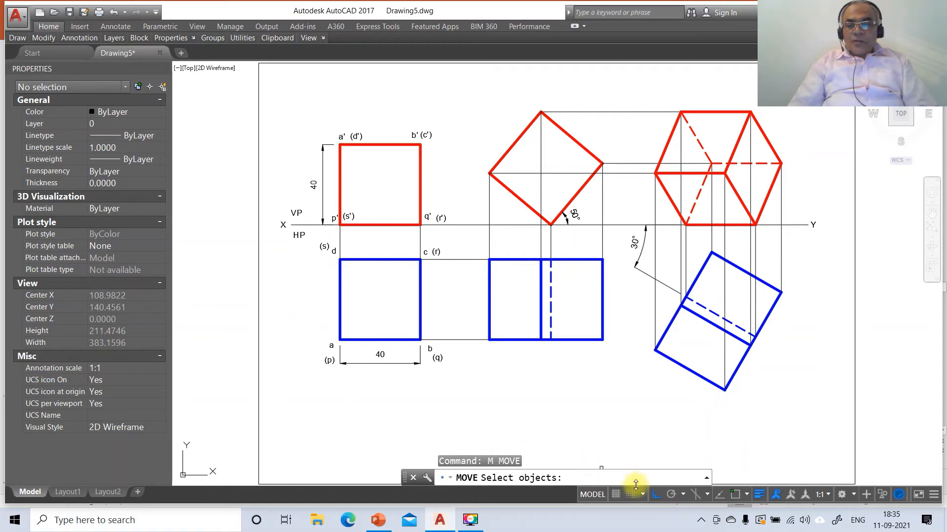
pyautogui.click(656, 494)
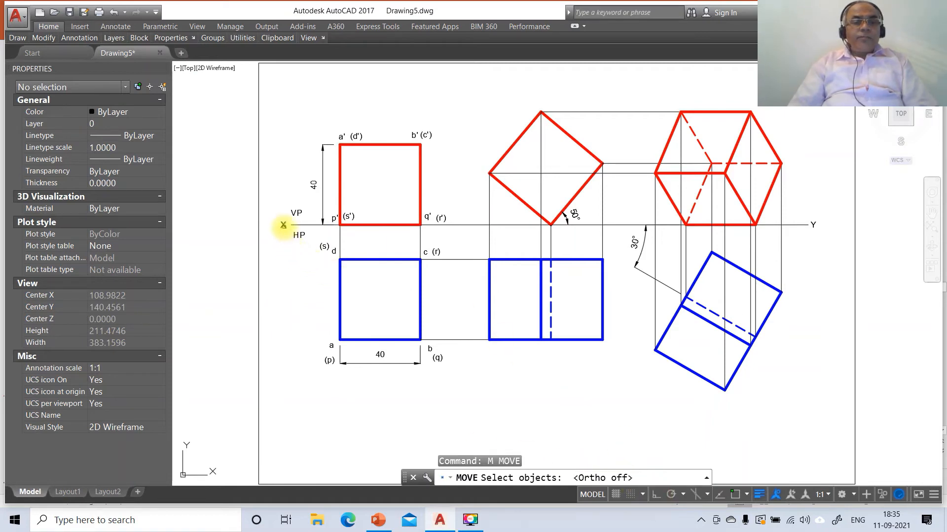
pyautogui.click(283, 225)
pyautogui.press('Return')
pyautogui.click(289, 271)
pyautogui.click(290, 274)
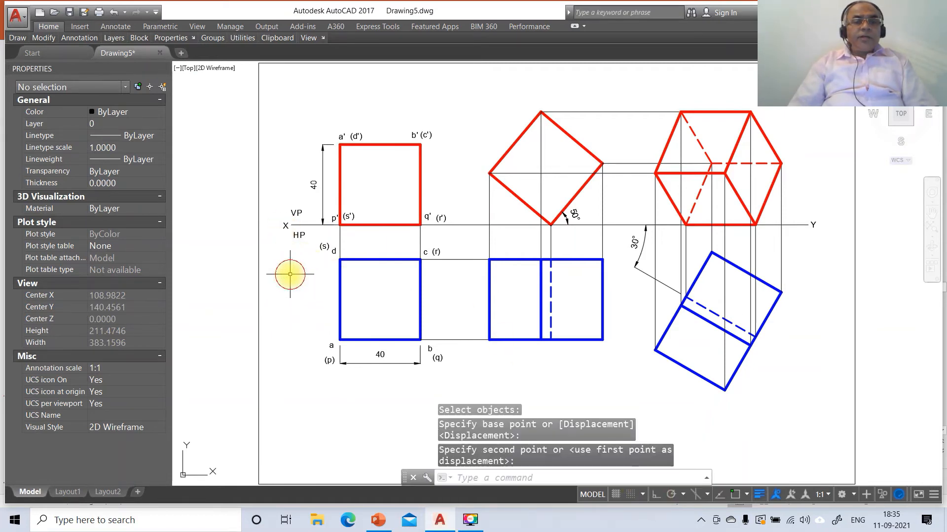
# - Move the VP and HP labels closer to the reference line, directly above and below its left end
pyautogui.press('Return')
pyautogui.click(296, 213)
pyautogui.press('Return')
pyautogui.click(317, 236)
pyautogui.click(318, 242)
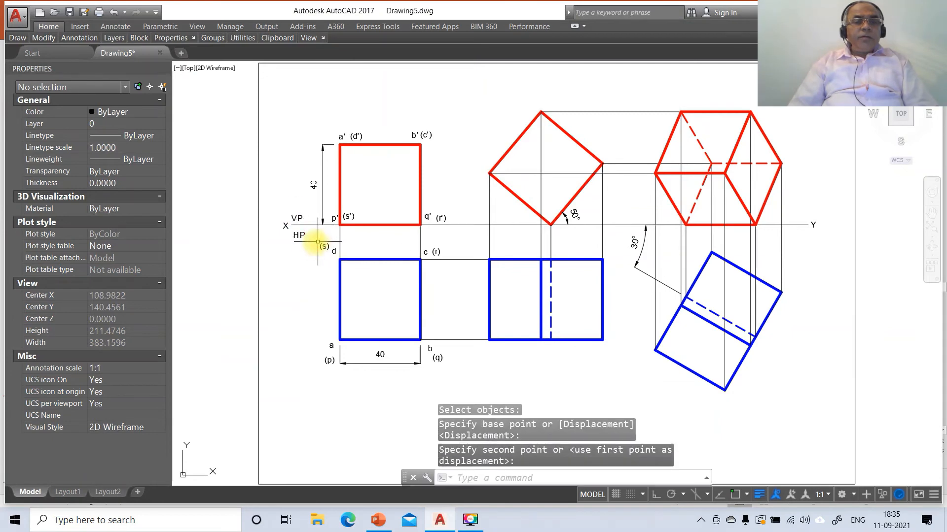
pyautogui.press('Return')
pyautogui.click(299, 235)
pyautogui.press('Return')
pyautogui.click(309, 263)
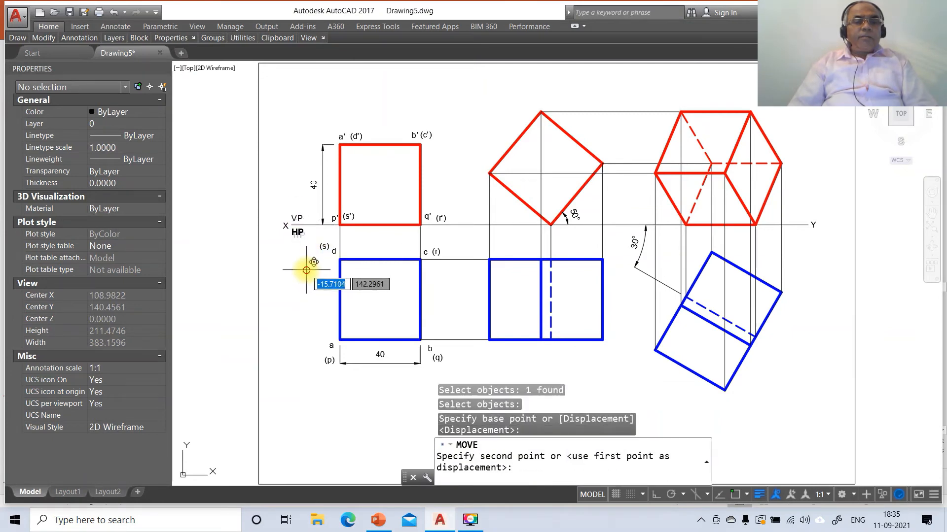
pyautogui.click(306, 270)
# - Move the a label closer to the first top view square's lower left corner and place the (p) label beside it
pyautogui.press('Return')
pyautogui.click(332, 345)
pyautogui.press('Return')
pyautogui.click(370, 357)
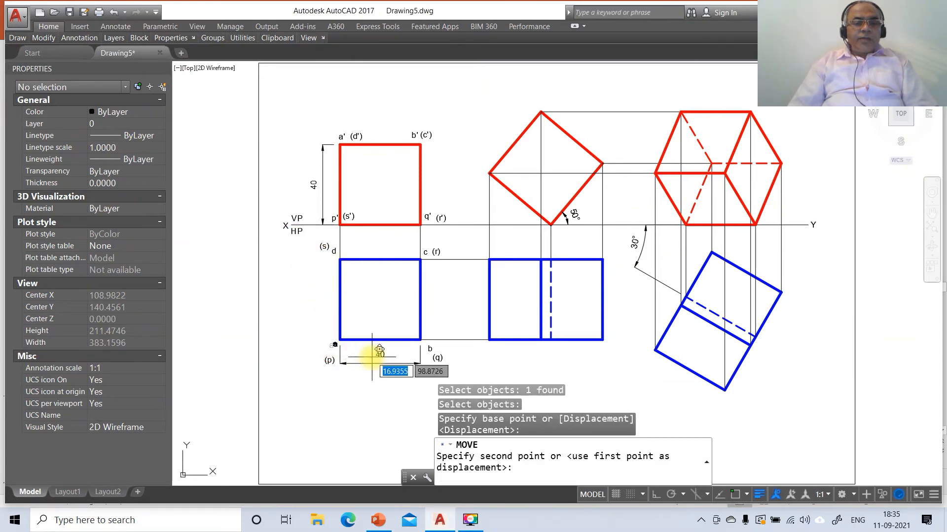
pyautogui.click(374, 355)
pyautogui.press('Return')
pyautogui.click(329, 360)
pyautogui.press('Return')
pyautogui.click(330, 381)
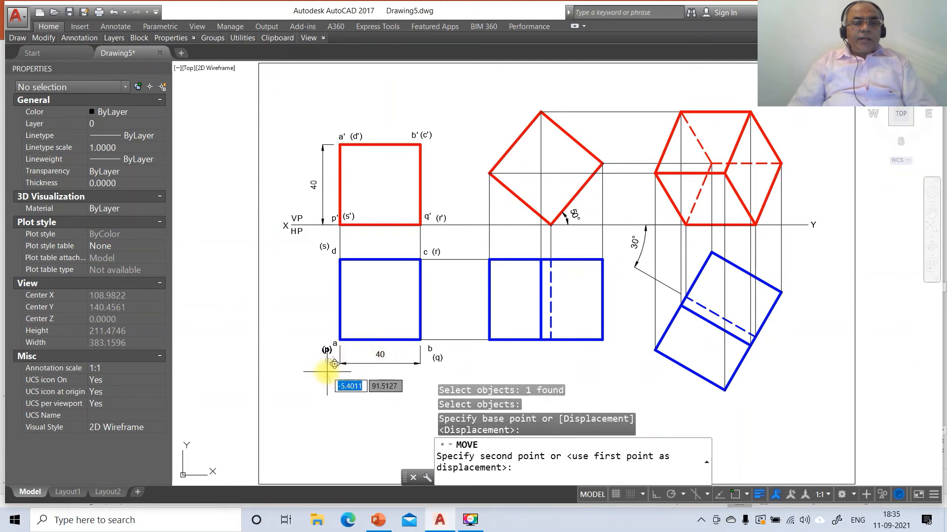
pyautogui.click(333, 359)
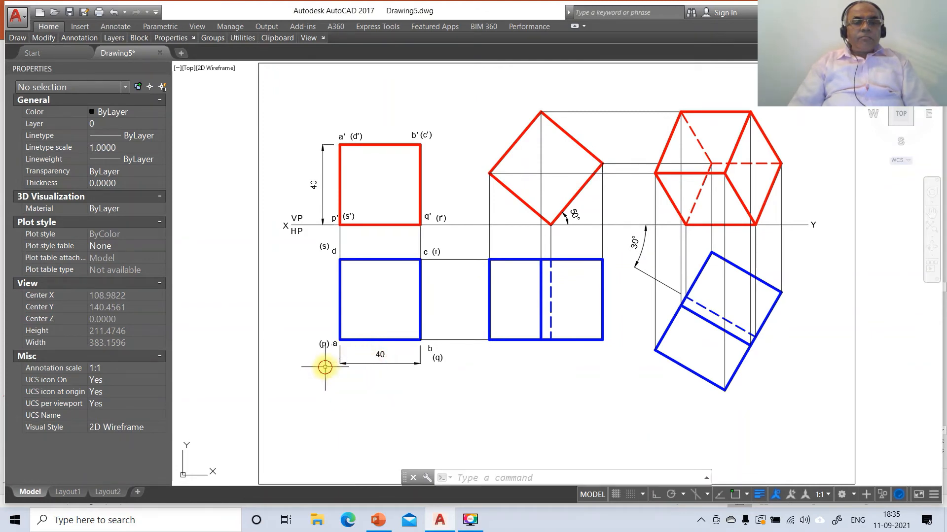
# - Move the b label closer to the first top view square's lower right corner and place the (q) label beside it
pyautogui.press('Return')
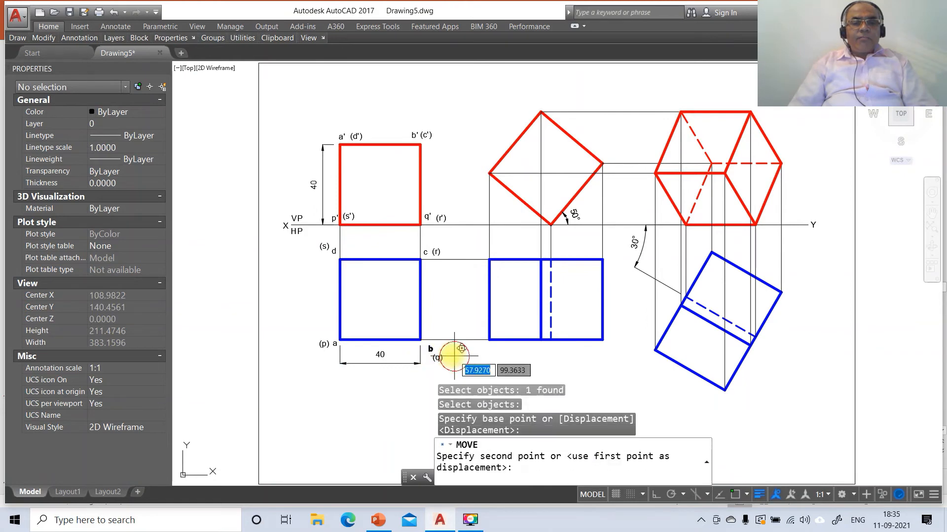
pyautogui.click(440, 352)
pyautogui.click(439, 361)
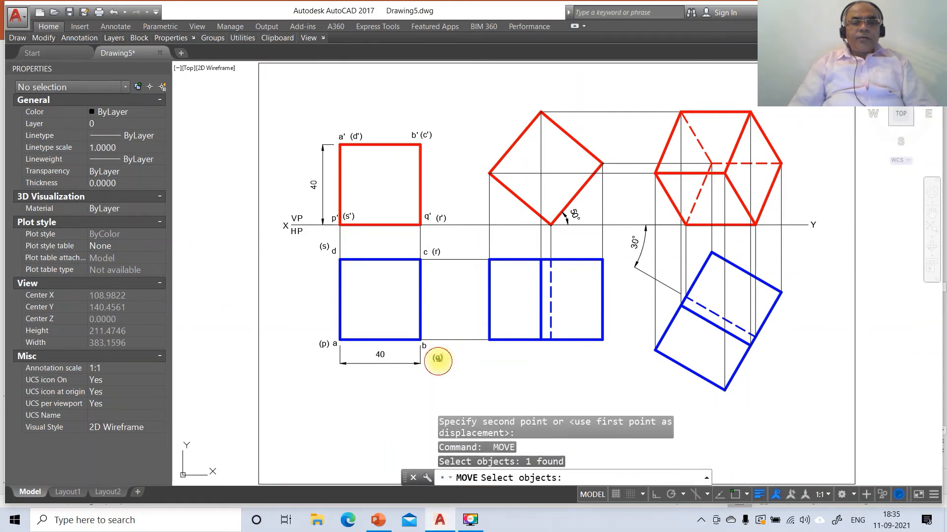
pyautogui.press('Return')
pyautogui.click(459, 363)
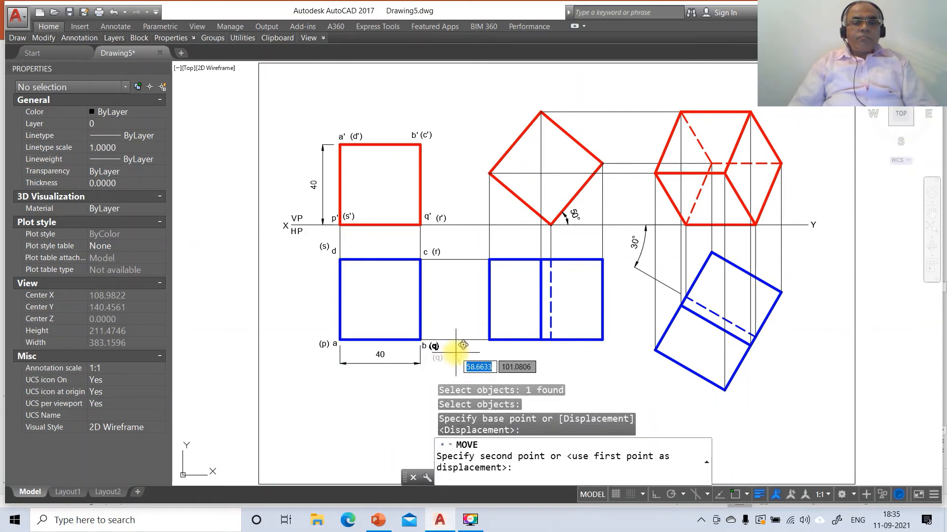
pyautogui.click(461, 346)
# - Move the c label closer to the first top view square's upper right corner and place the (r) label beside it
pyautogui.press('Return')
pyautogui.click(424, 252)
pyautogui.press('Return')
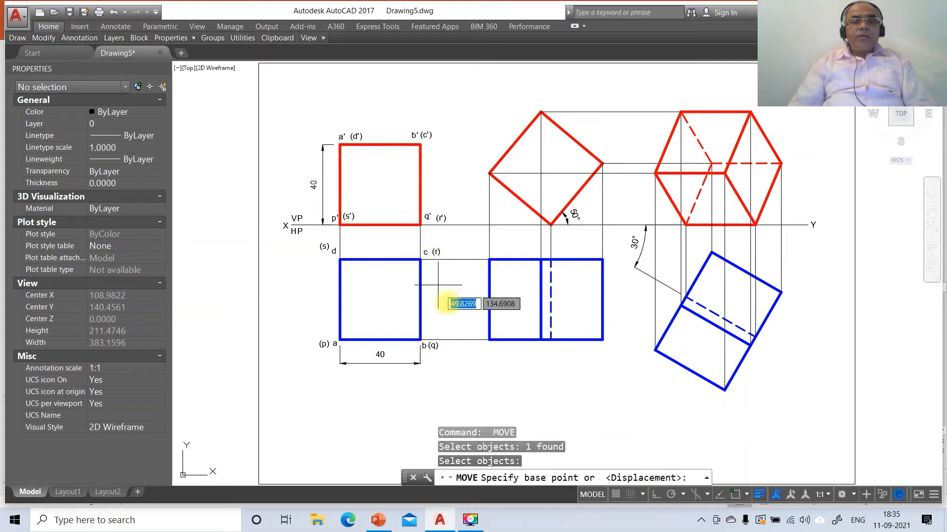
pyautogui.click(453, 298)
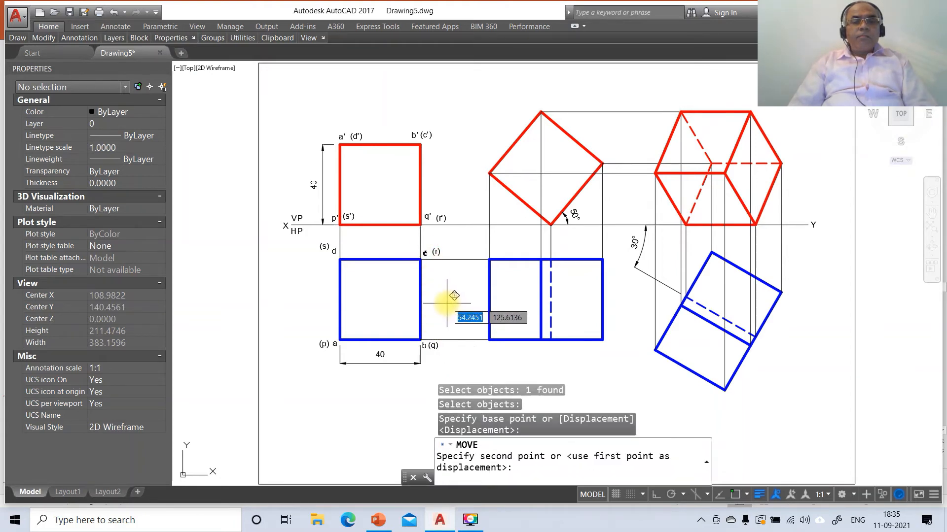
pyautogui.click(452, 297)
pyautogui.press('Return')
pyautogui.click(435, 252)
pyautogui.press('Return')
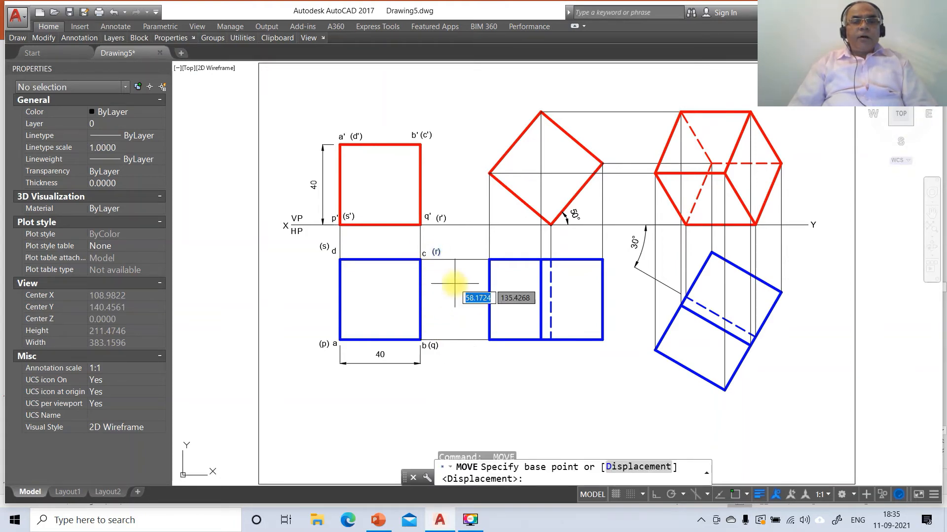
pyautogui.click(449, 278)
pyautogui.click(451, 286)
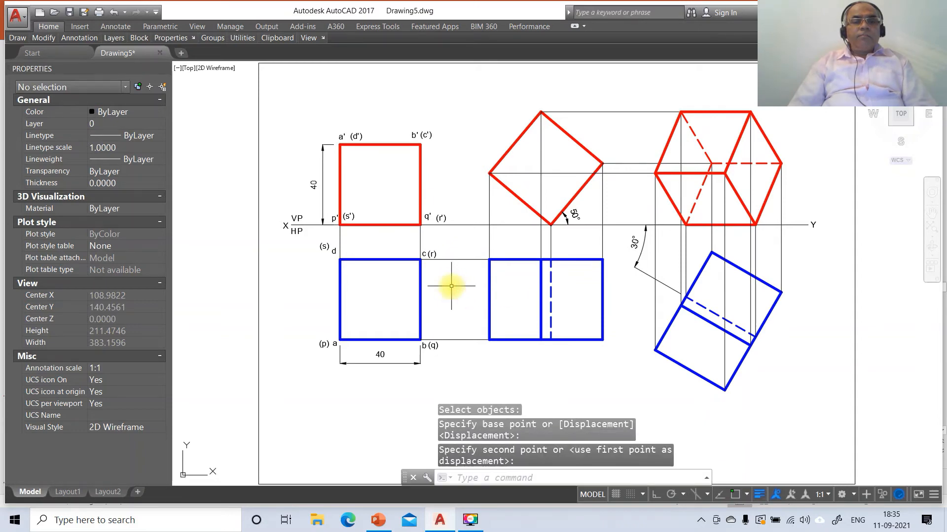
# - Adjust the d label at the first top view square's upper left corner and place the (s) label beside it
pyautogui.press('Return')
pyautogui.click(333, 253)
pyautogui.press('Return')
pyautogui.click(355, 285)
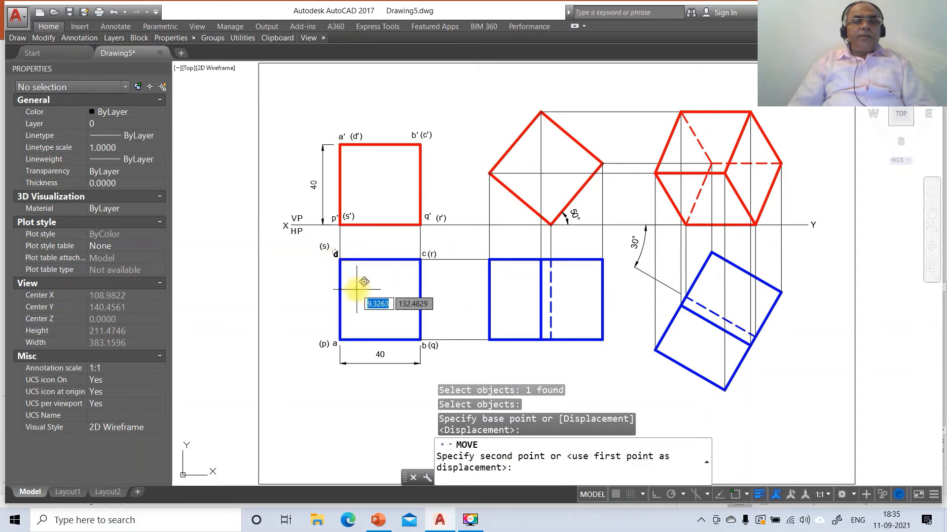
pyautogui.click(357, 290)
pyautogui.press('Return')
pyautogui.click(320, 248)
pyautogui.press('Return')
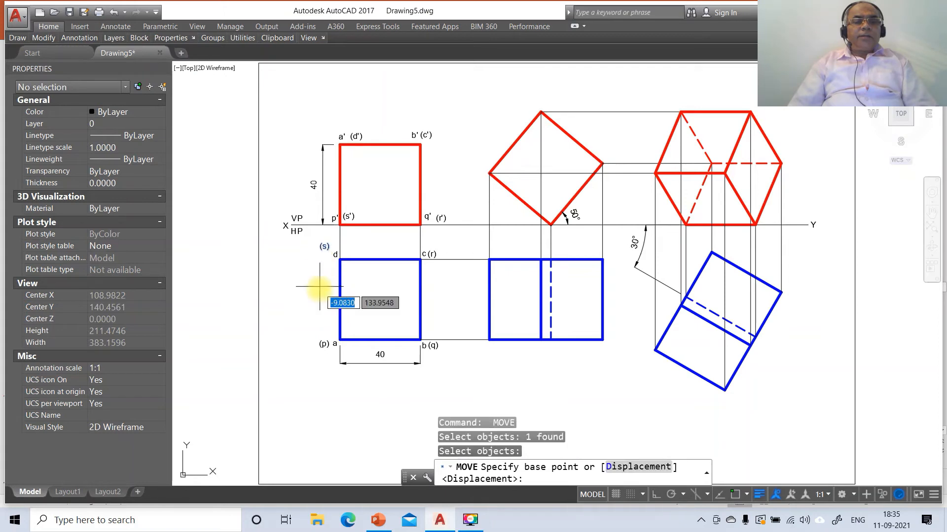
pyautogui.click(319, 288)
pyautogui.click(322, 296)
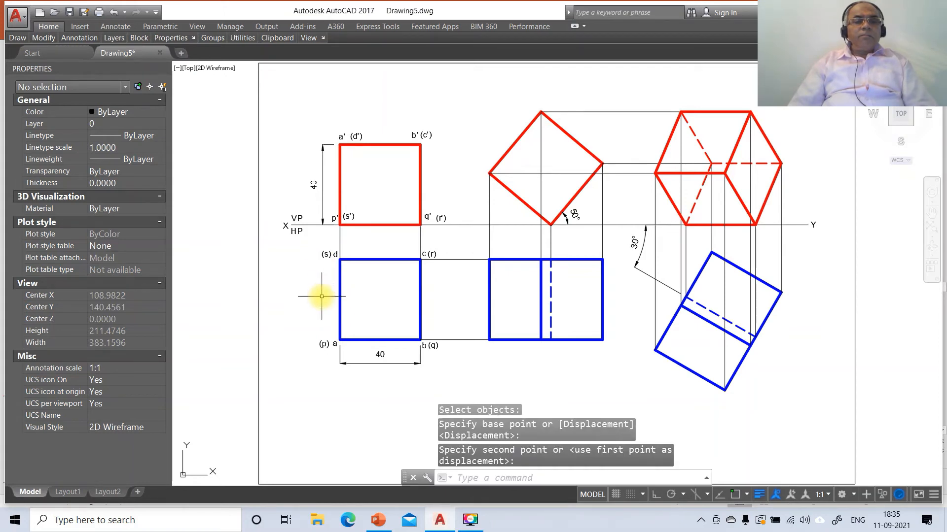
# - Move the a' label slightly left and down, closer to the first front view square's upper left corner
pyautogui.write('z')
pyautogui.press('Return')
pyautogui.write('w')
pyautogui.press('Return')
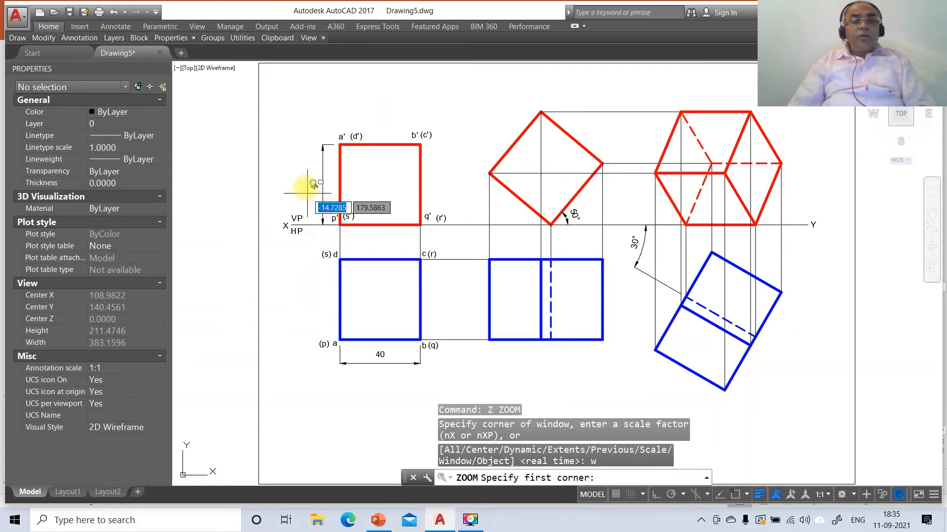
pyautogui.click(275, 119)
pyautogui.click(504, 374)
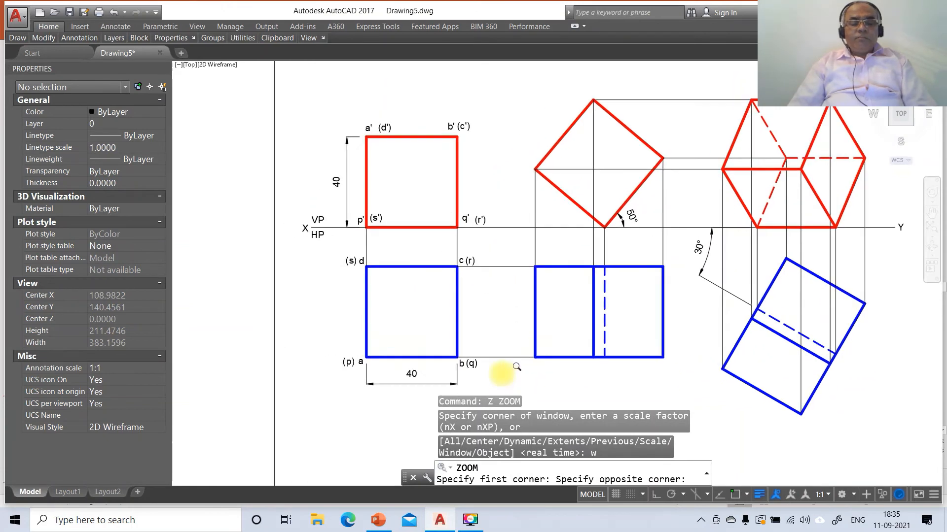
pyautogui.write('m')
pyautogui.press('Return')
pyautogui.click(474, 94)
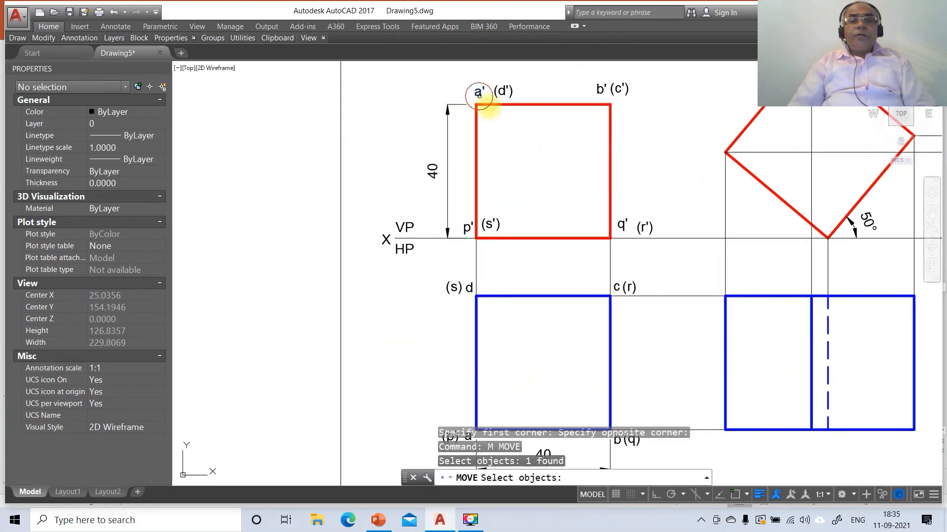
pyautogui.press('Return')
pyautogui.click(528, 157)
pyautogui.click(524, 159)
# - Place the (d') label directly beside the a' label above the first front view square
pyautogui.press('Return')
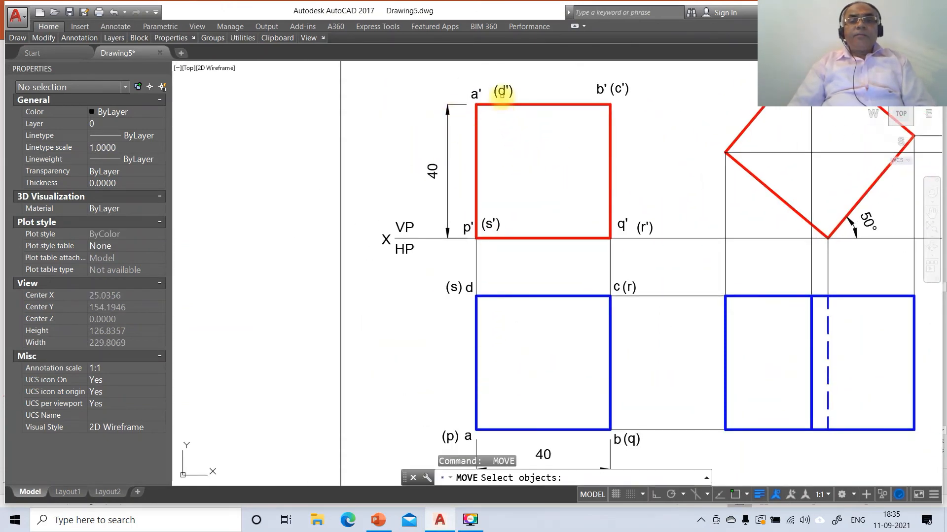
pyautogui.click(502, 93)
pyautogui.press('Return')
pyautogui.click(507, 132)
pyautogui.click(500, 133)
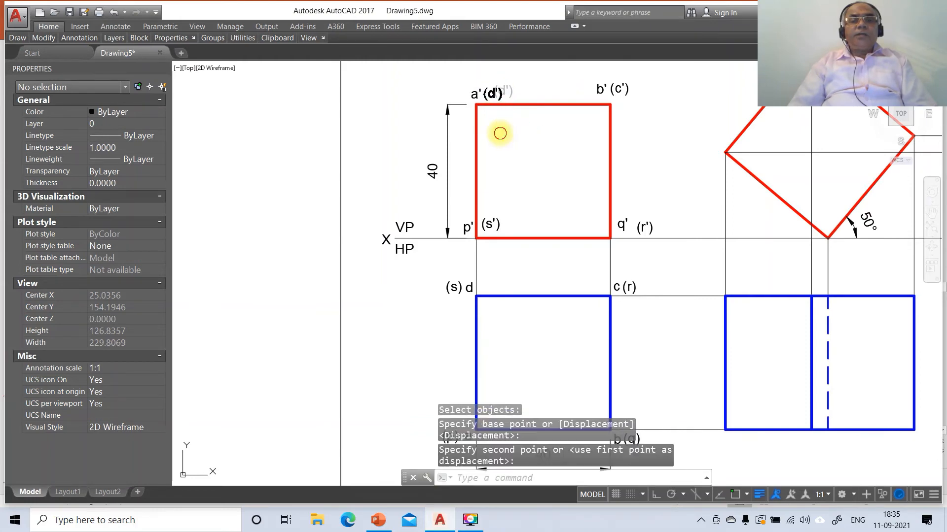
# - Move the b' label to the first front view square's upper right corner and place the (c') label beside it
pyautogui.press('Return')
pyautogui.click(601, 89)
pyautogui.press('Return')
pyautogui.click(629, 118)
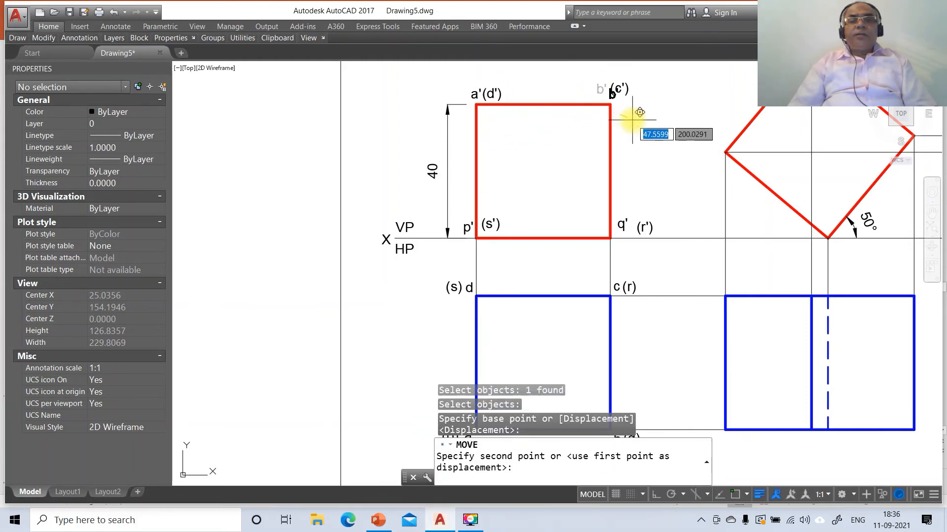
pyautogui.click(635, 122)
pyautogui.press('Return')
pyautogui.click(620, 88)
pyautogui.press('Return')
pyautogui.click(637, 110)
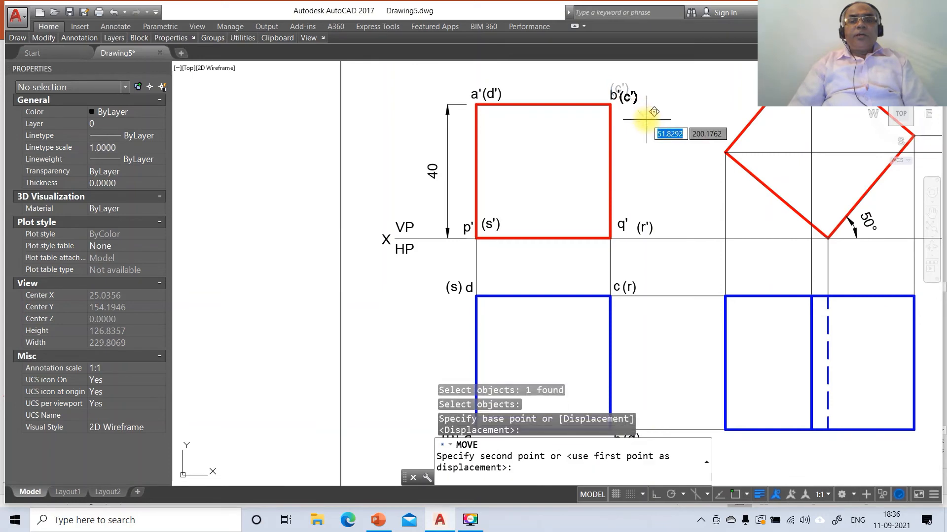
pyautogui.click(646, 119)
# - Move the q' label closer to the first front view square's lower right corner and place the (r') label beside it
pyautogui.press('Return')
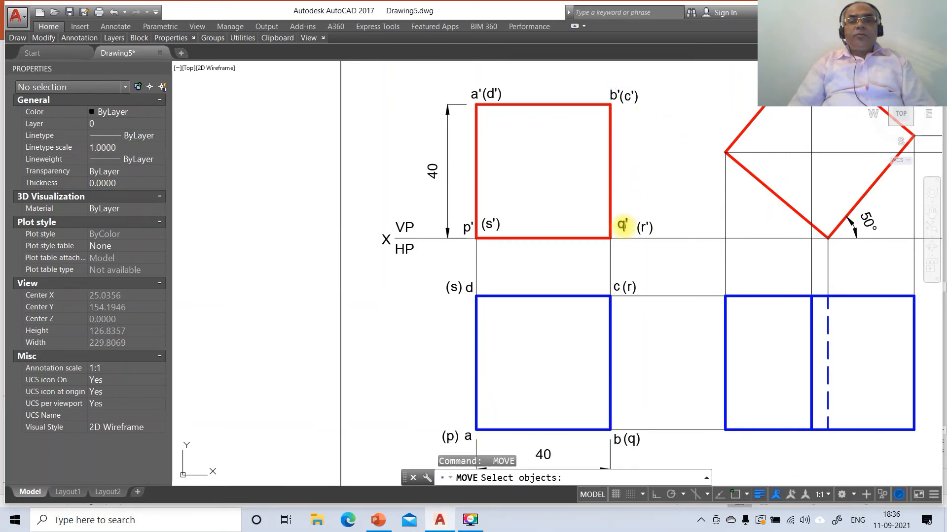
pyautogui.click(623, 225)
pyautogui.press('Return')
pyautogui.click(623, 226)
pyautogui.click(619, 230)
pyautogui.press('Return')
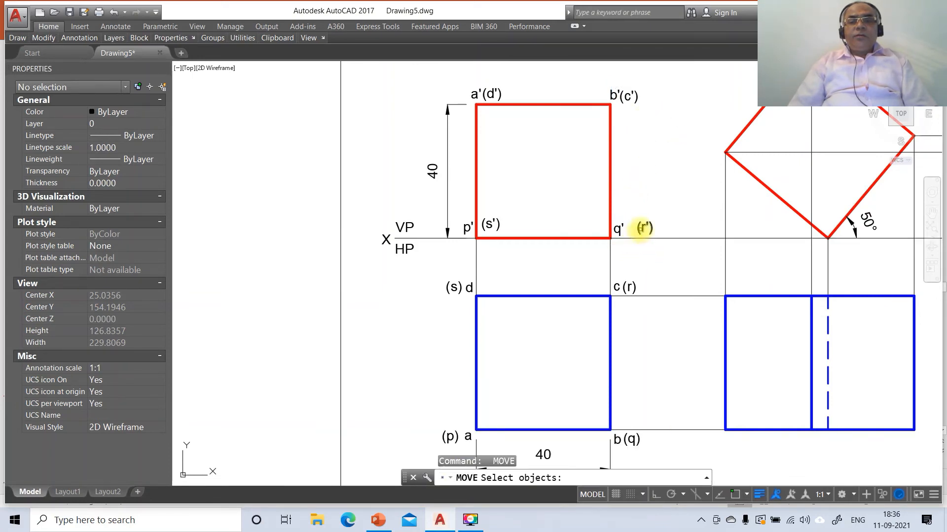
pyautogui.click(642, 227)
pyautogui.press('Return')
pyautogui.click(641, 230)
pyautogui.click(630, 231)
pyautogui.press('Return')
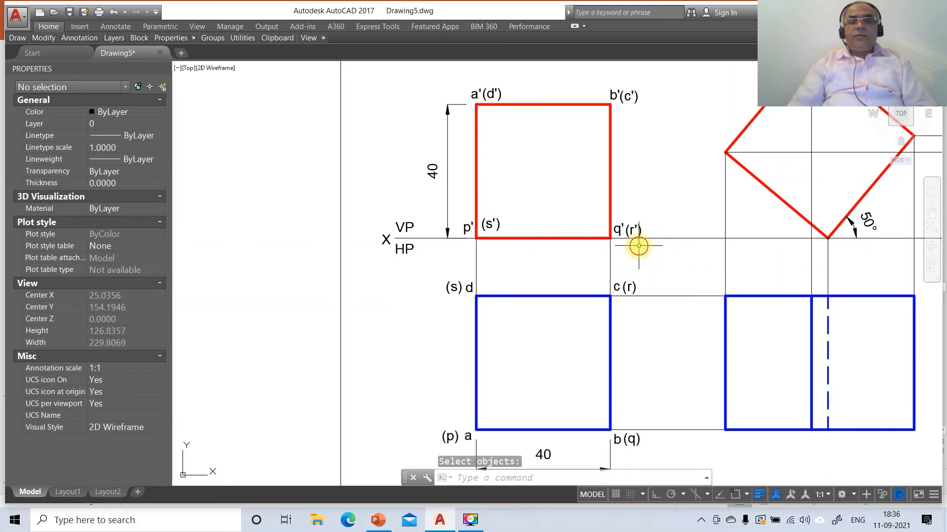
# - Shift the p' label slightly left and up from the first front view square's lower left corner
pyautogui.press('Return')
pyautogui.click(462, 227)
pyautogui.press('Return')
pyautogui.click(463, 228)
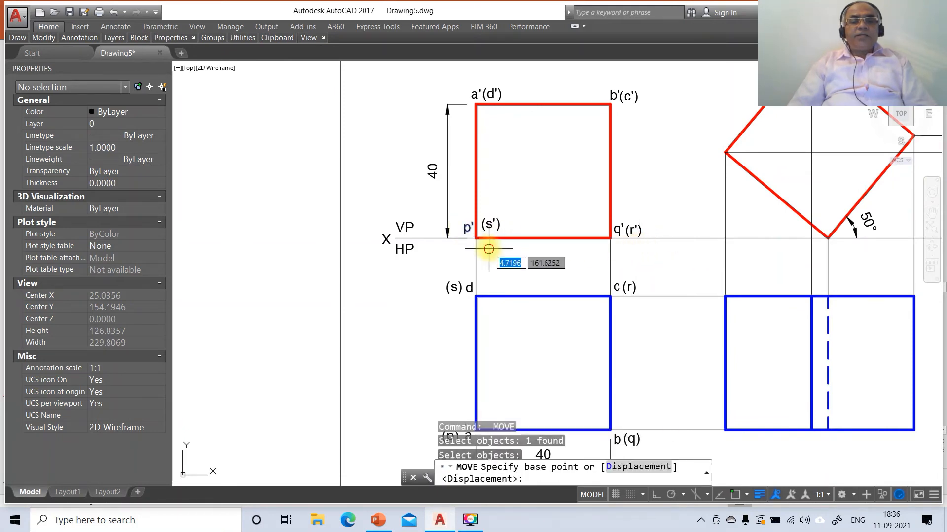
pyautogui.click(486, 247)
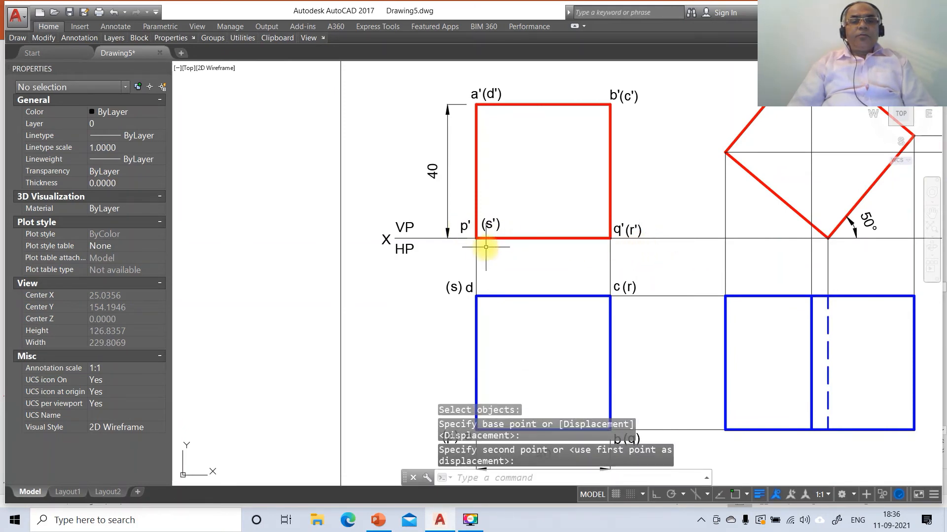
# - Use DIMTEDIT to move the first front view square's vertical 40 dimension farther from its left edge
pyautogui.write('di')
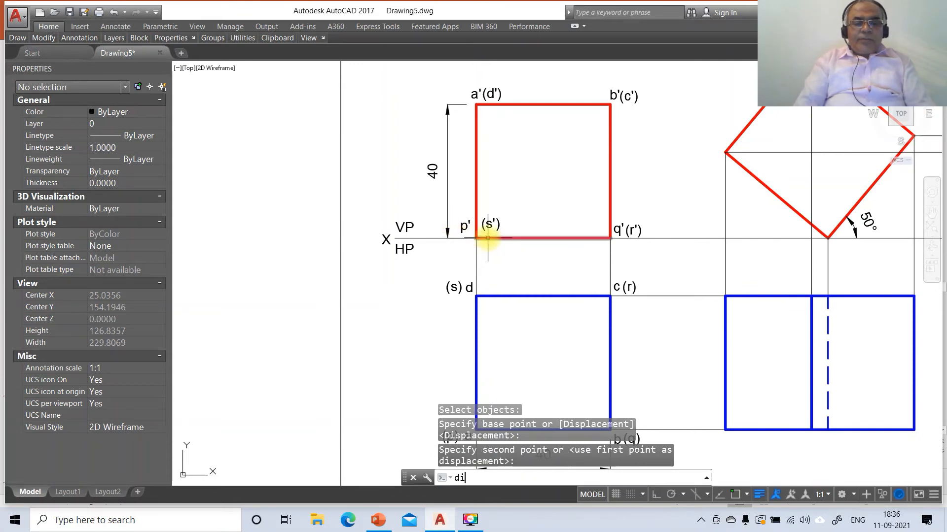
pyautogui.write('mted')
pyautogui.press('Return')
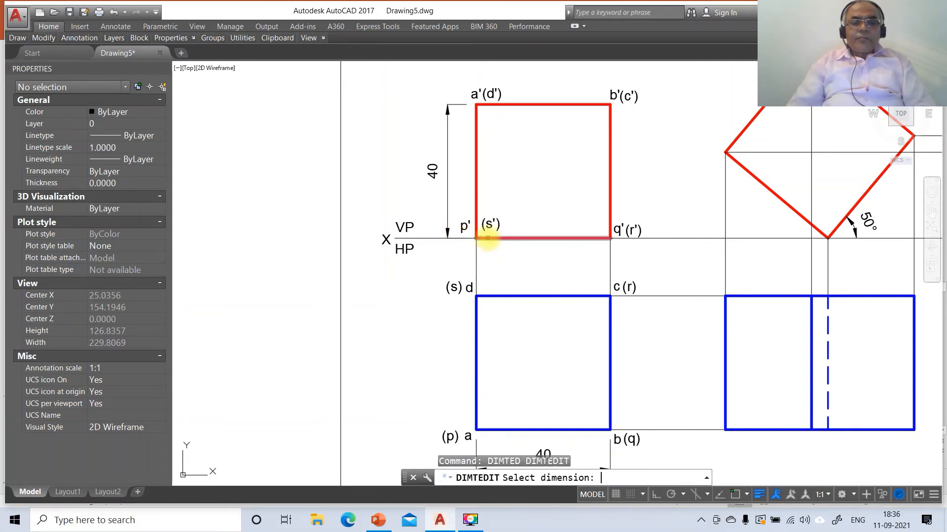
pyautogui.click(430, 181)
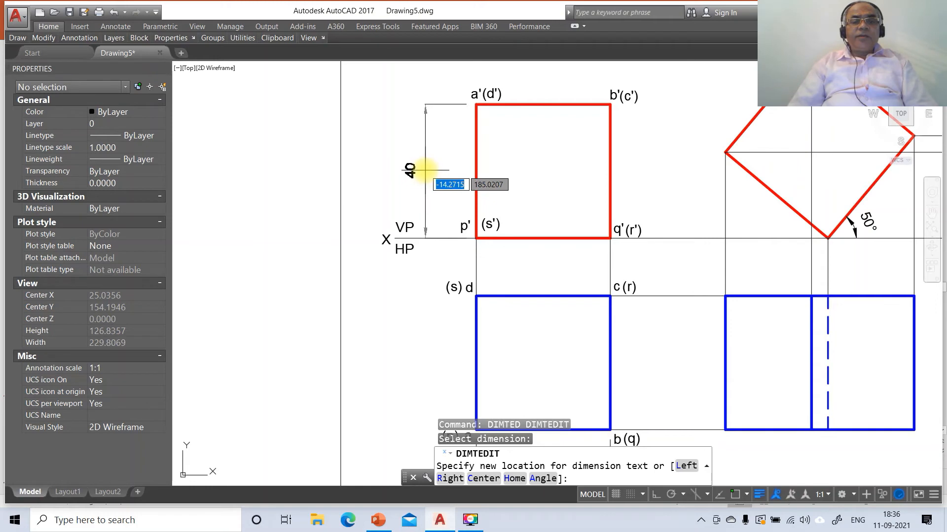
pyautogui.click(424, 170)
# - Move the (s') label out of the first front view square to the left of the p' label
pyautogui.write('m')
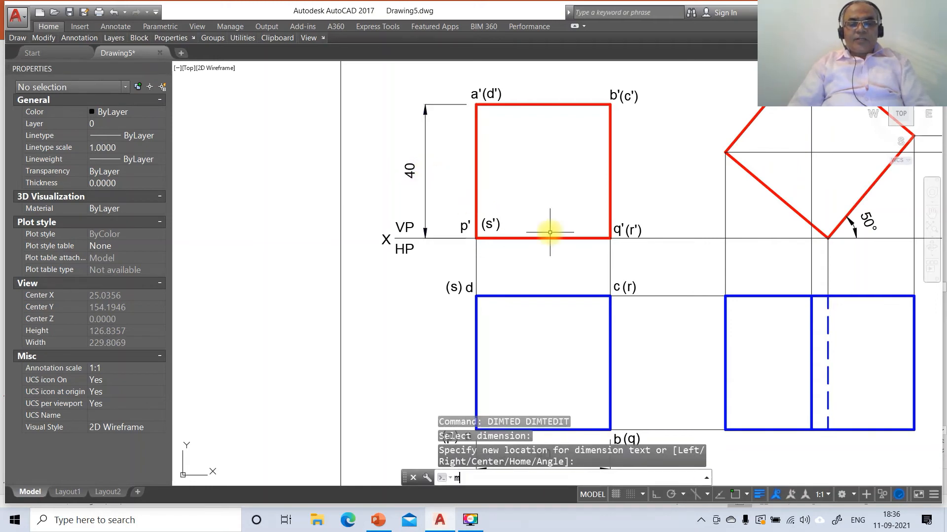
pyautogui.press('Return')
pyautogui.click(490, 225)
pyautogui.press('Return')
pyautogui.click(519, 264)
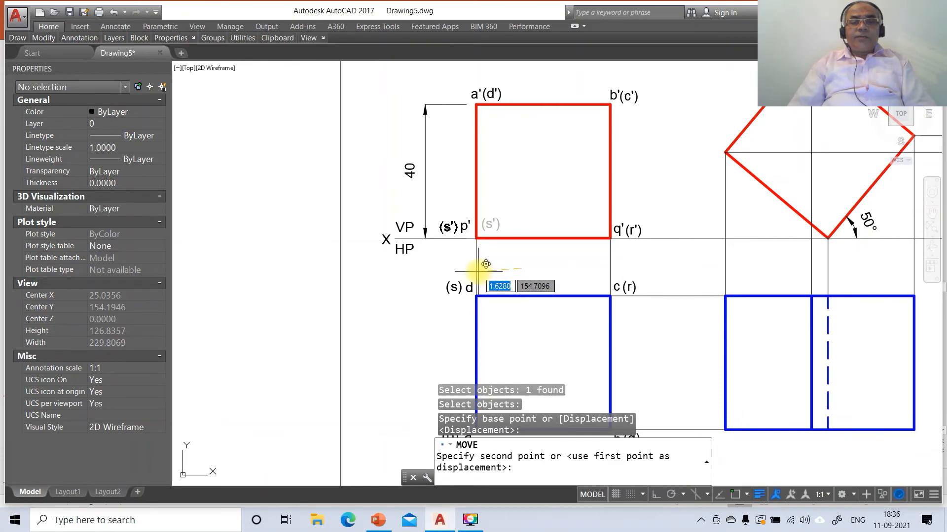
pyautogui.click(478, 272)
# - Assign the VP label and all eight corner labels of the first front view square to the FV layer
pyautogui.click(413, 228)
pyautogui.click(464, 211)
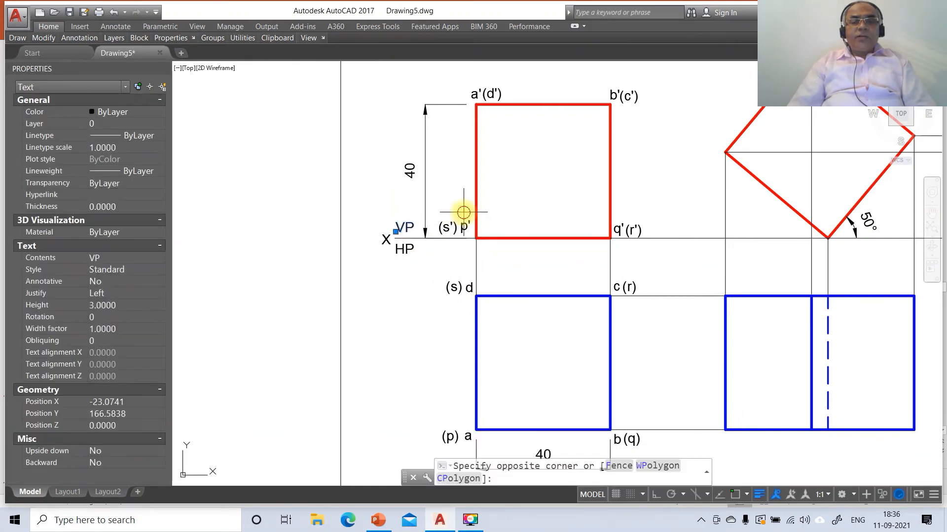
pyautogui.click(437, 235)
pyautogui.click(513, 101)
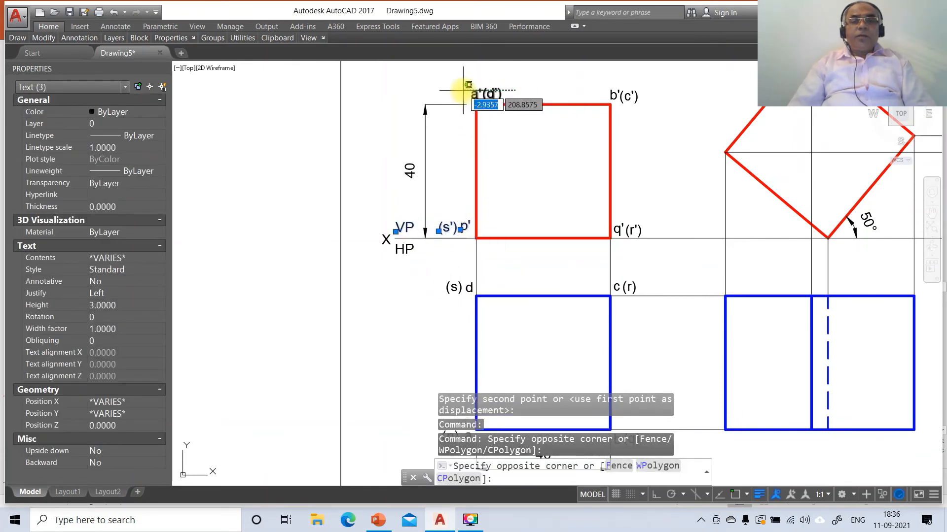
pyautogui.click(461, 85)
pyautogui.click(662, 95)
pyautogui.click(603, 95)
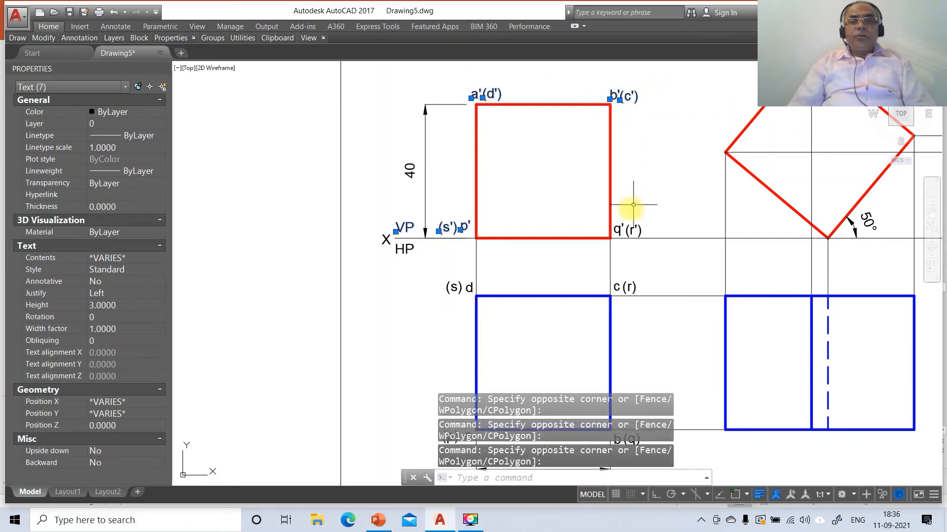
pyautogui.click(632, 228)
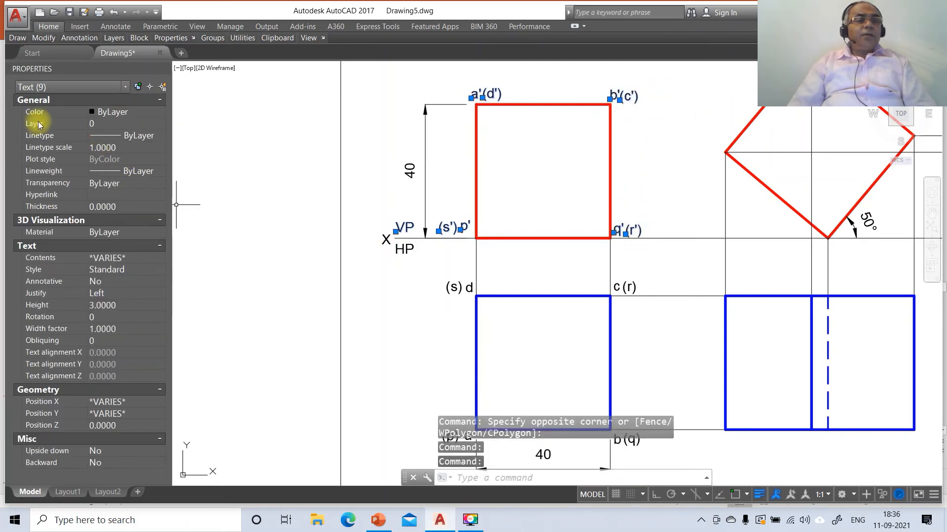
pyautogui.click(39, 124)
pyautogui.click(106, 148)
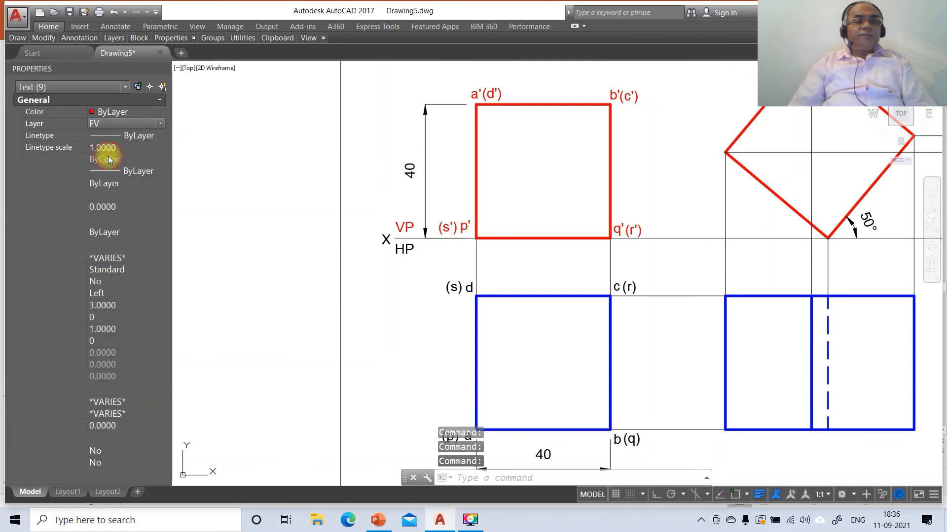
pyautogui.press('Escape')
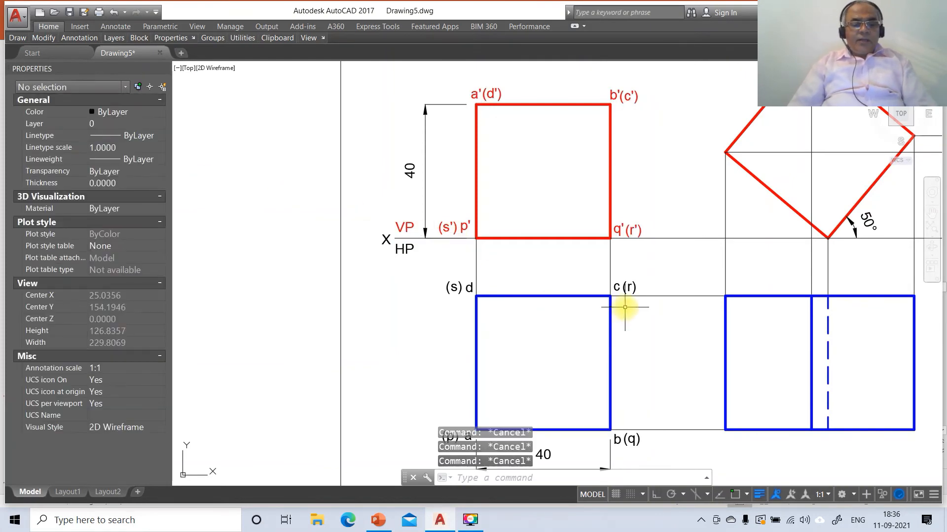
# - Move the (p) label slightly closer to the a label at the first top view square's lower left corner
pyautogui.write('z')
pyautogui.press('Return')
pyautogui.scroll(-2, 625, 306)
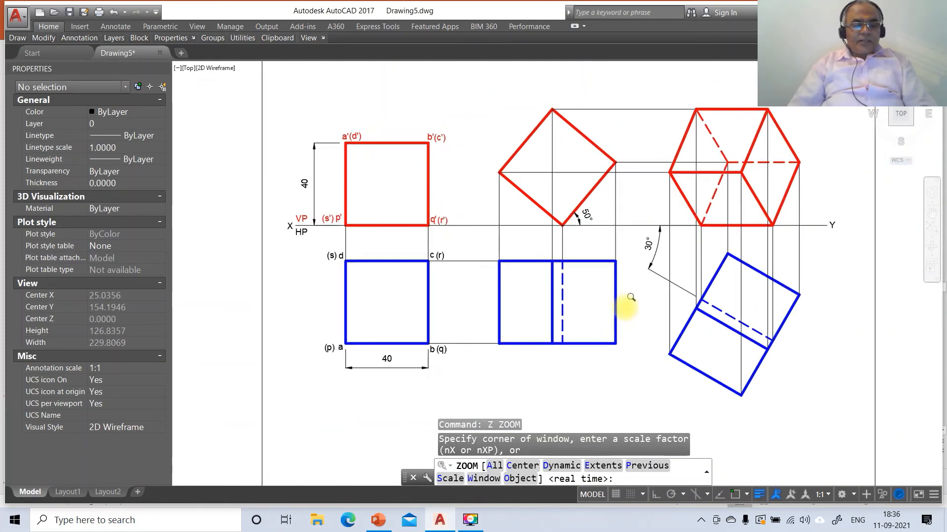
pyautogui.write('w')
pyautogui.press('Return')
pyautogui.click(270, 99)
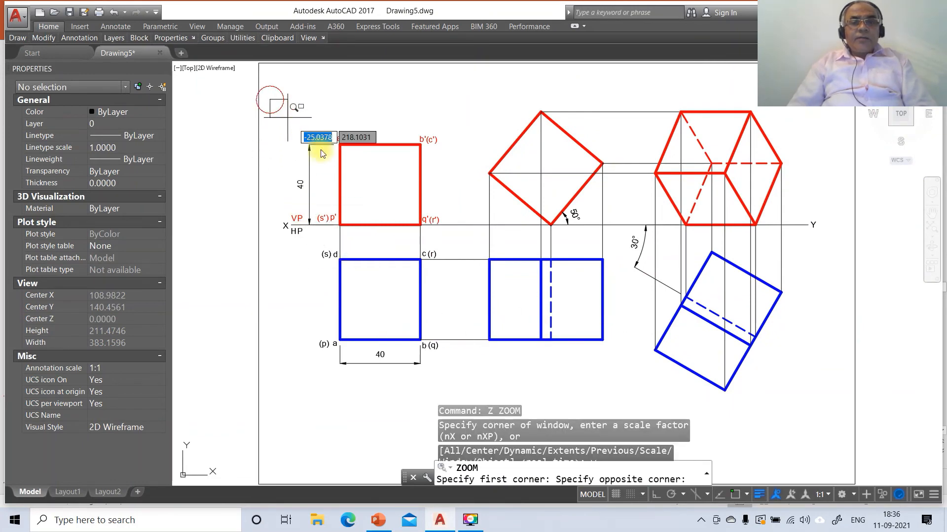
pyautogui.click(716, 423)
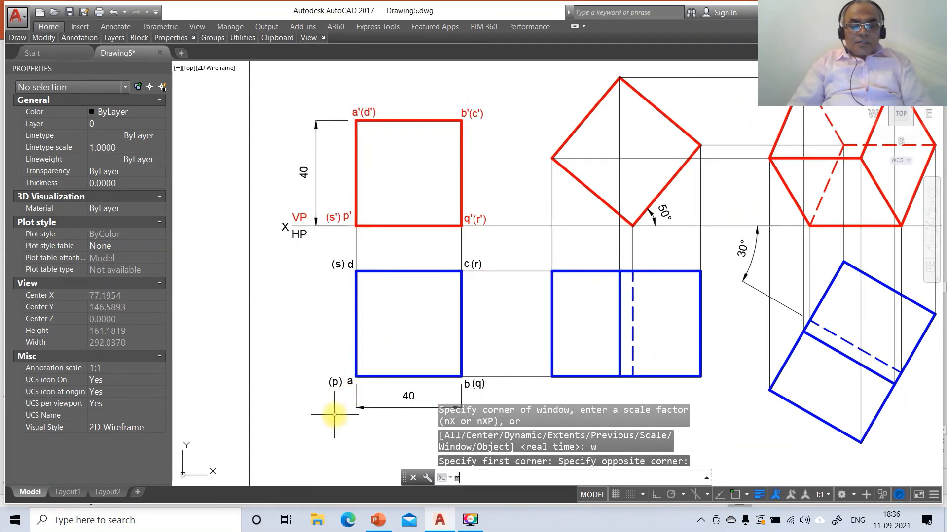
pyautogui.write('m')
pyautogui.press('Return')
pyautogui.click(336, 382)
pyautogui.press('Return')
pyautogui.click(340, 416)
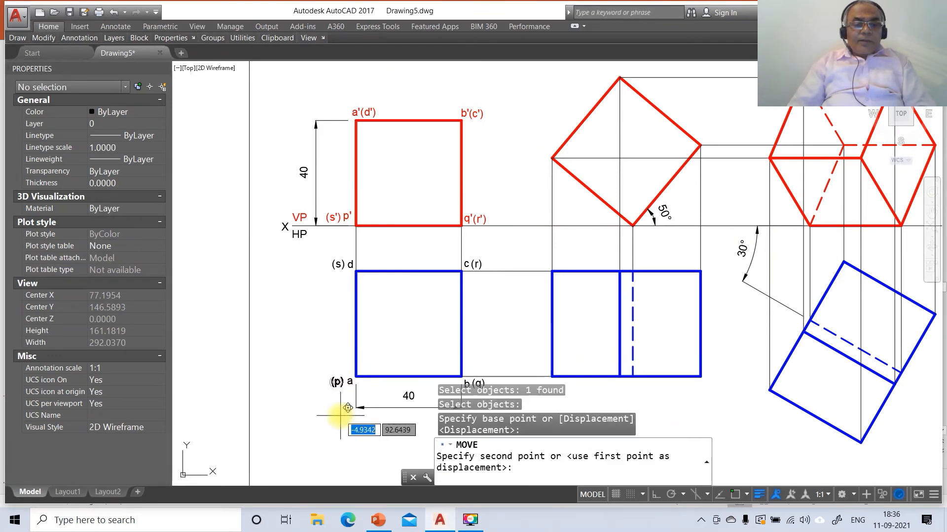
pyautogui.click(340, 415)
# - Assign the HP label and all eight corner labels of the first top view square to the TV layer
pyautogui.click(500, 388)
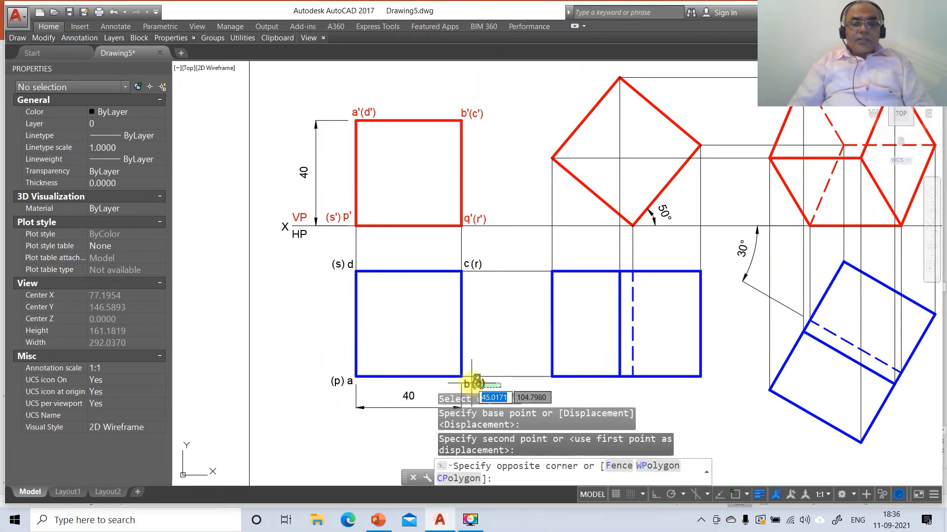
pyautogui.click(469, 381)
pyautogui.click(484, 265)
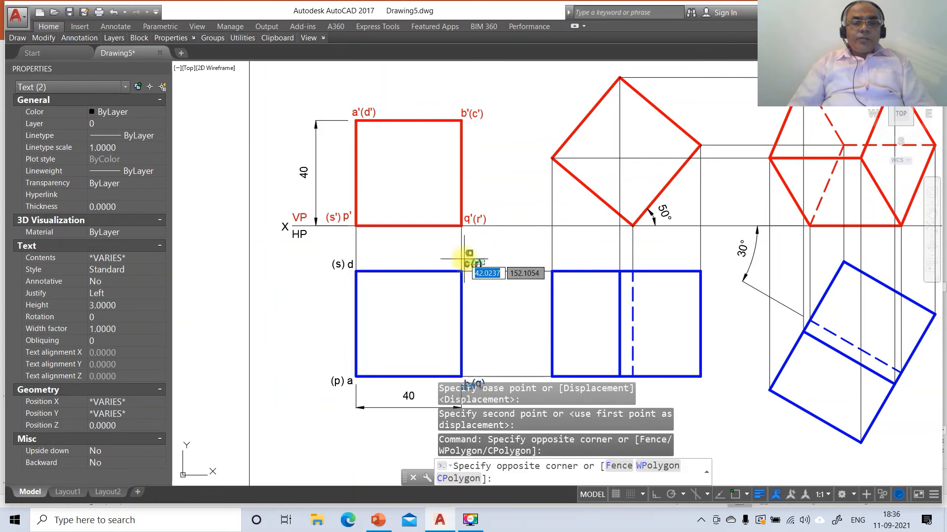
pyautogui.click(460, 262)
pyautogui.click(344, 282)
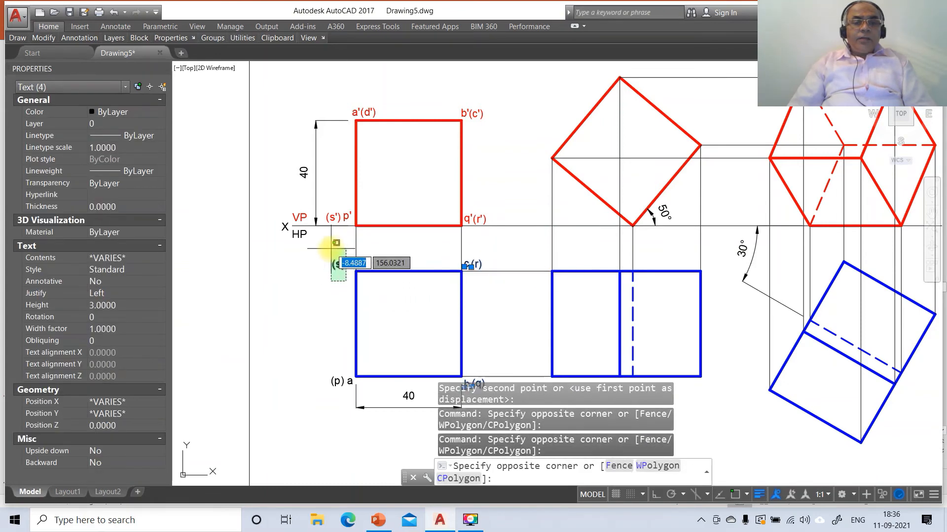
pyautogui.click(331, 250)
pyautogui.click(351, 264)
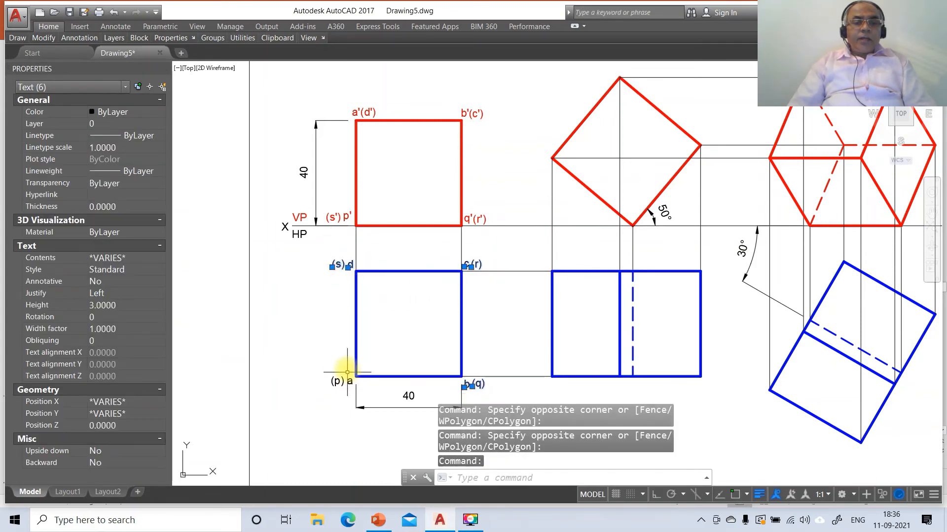
pyautogui.click(365, 390)
pyautogui.click(327, 370)
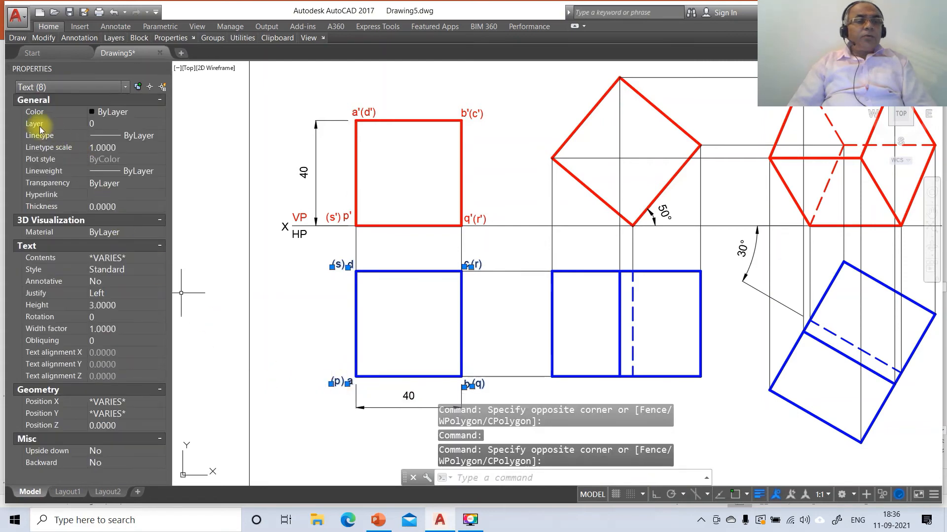
pyautogui.click(299, 235)
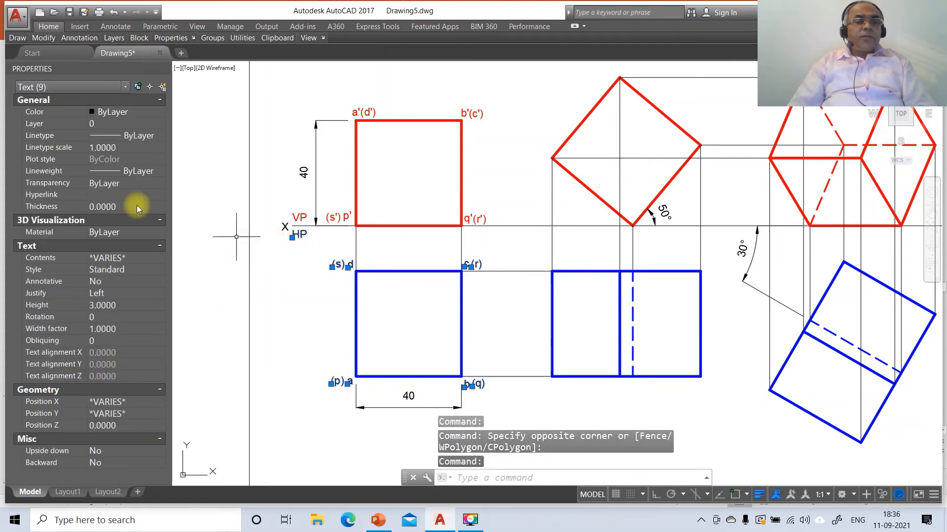
pyautogui.click(158, 125)
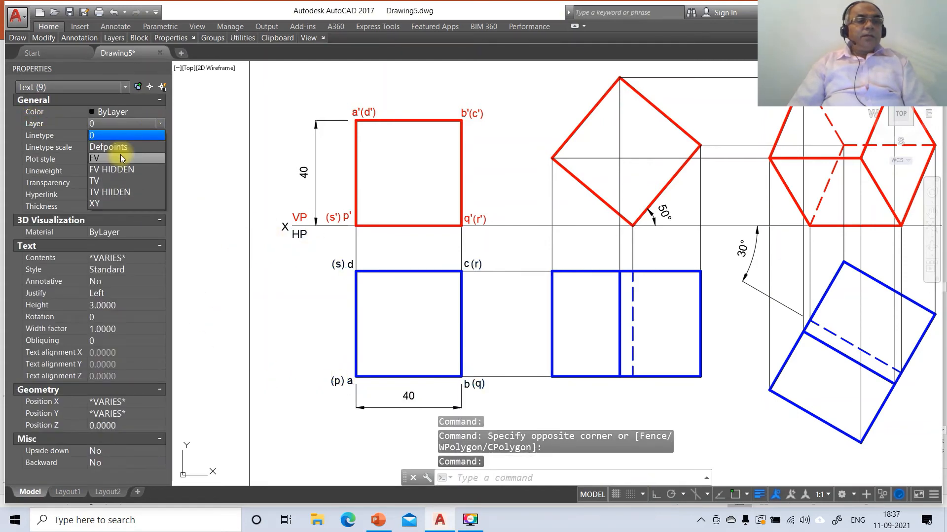
pyautogui.click(106, 184)
pyautogui.press('Escape')
pyautogui.press('Escape')
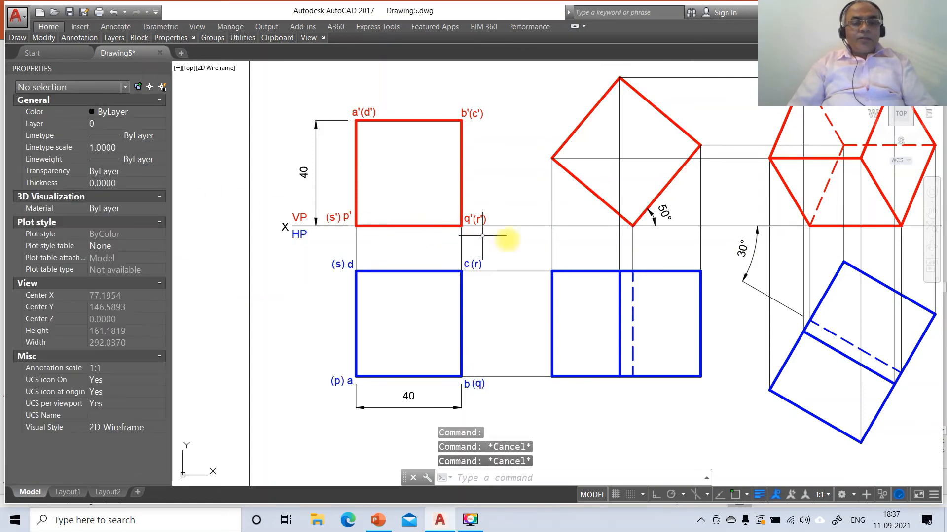
# - Copy the q' label from the first front view to just below the tilted front view's lowest corner
pyautogui.write('cp')
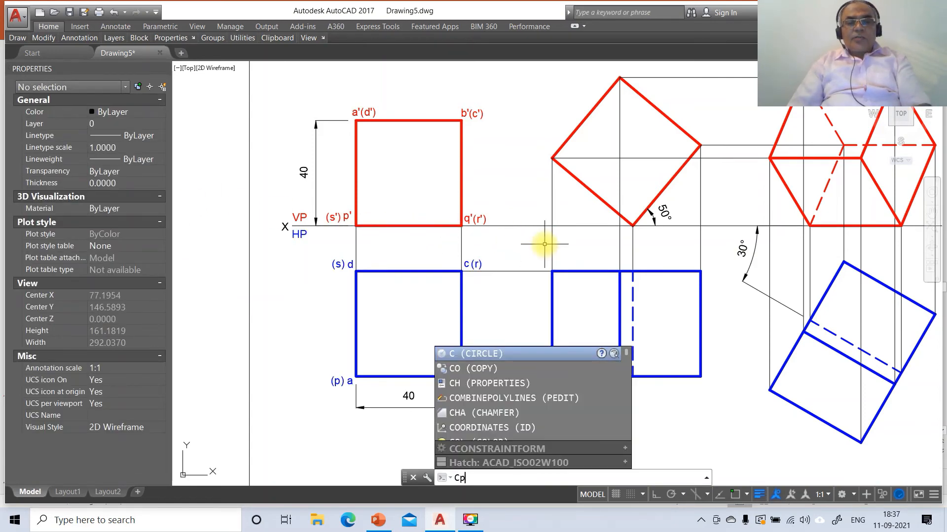
pyautogui.press('Return')
pyautogui.click(469, 220)
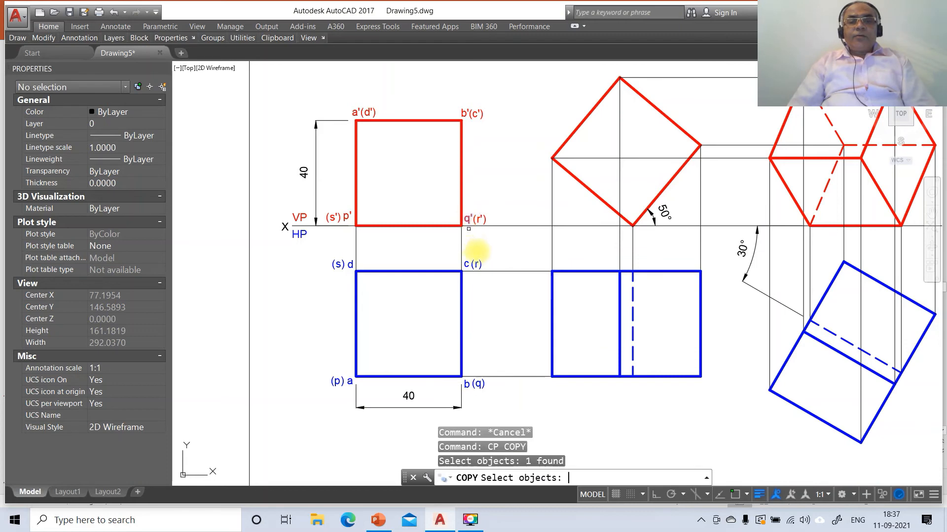
pyautogui.press('Return')
pyautogui.click(476, 252)
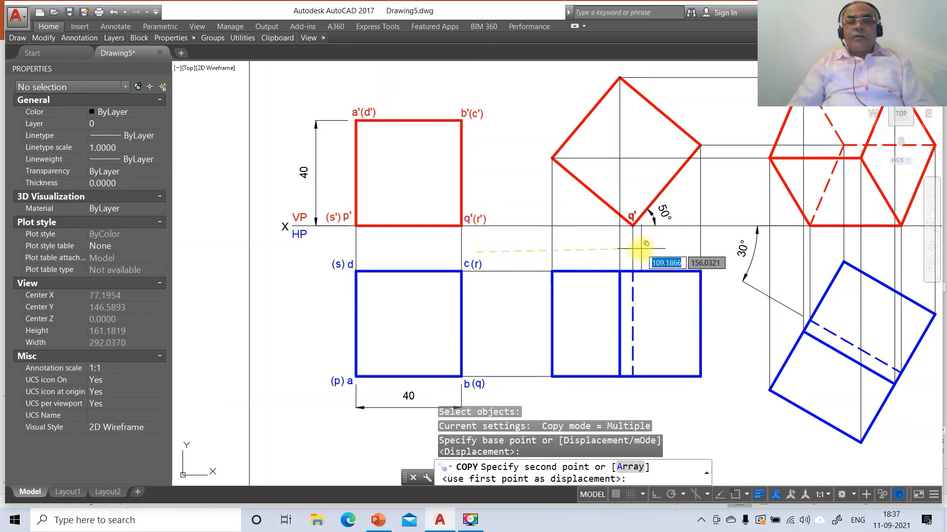
pyautogui.click(649, 262)
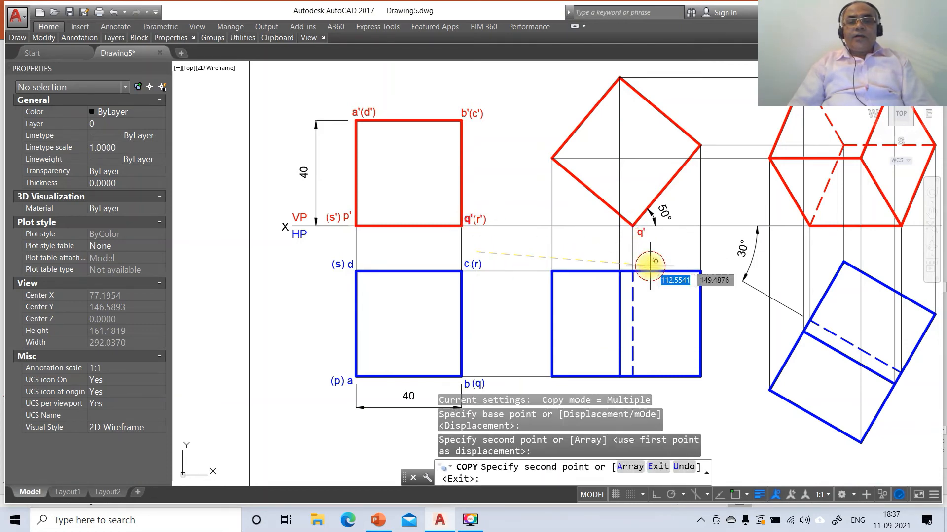
pyautogui.press('Return')
# - Copy the (r') label from the first front view to beside q' at the tilted front view's lowest corner
pyautogui.press('Return')
pyautogui.click(481, 221)
pyautogui.press('Return')
pyautogui.click(481, 248)
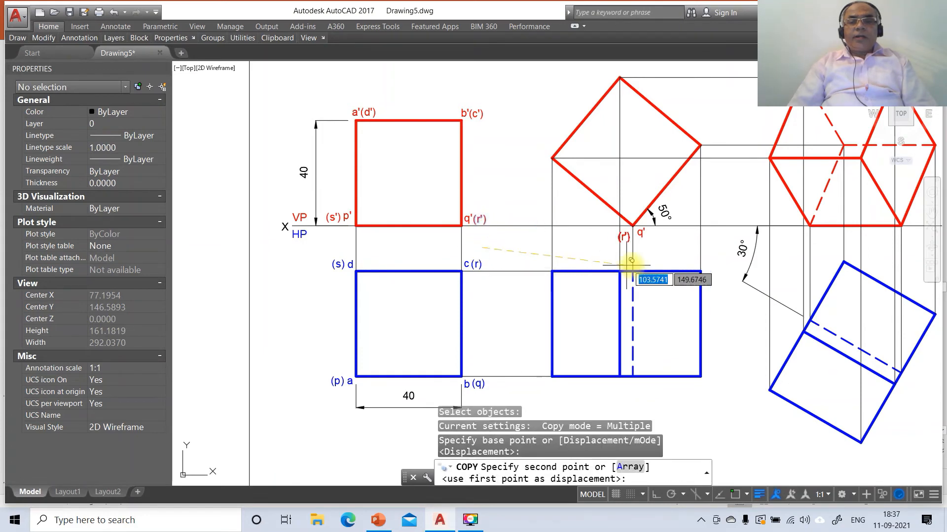
pyautogui.click(655, 259)
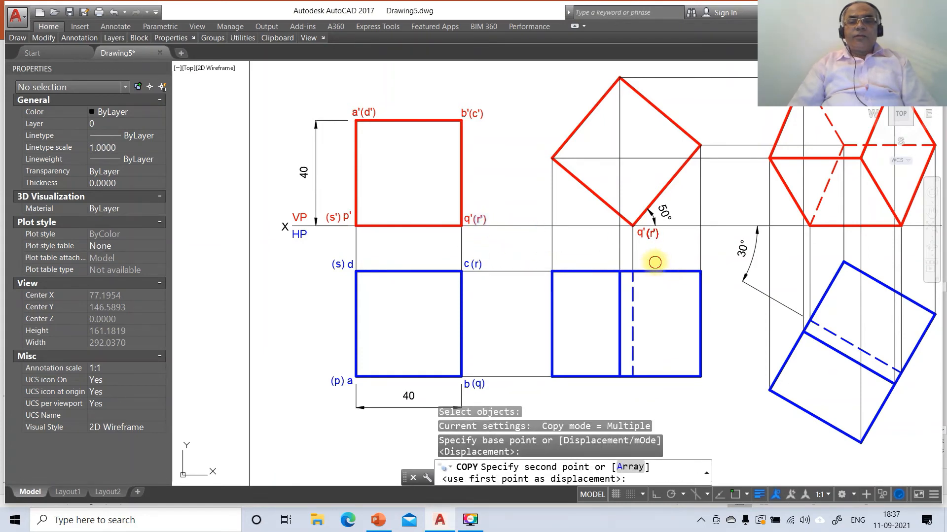
pyautogui.press('Return')
# - Copy the b' label from the first front view to the tilted front view's rightmost corner
pyautogui.press('Return')
pyautogui.click(462, 113)
pyautogui.press('Return')
pyautogui.click(482, 151)
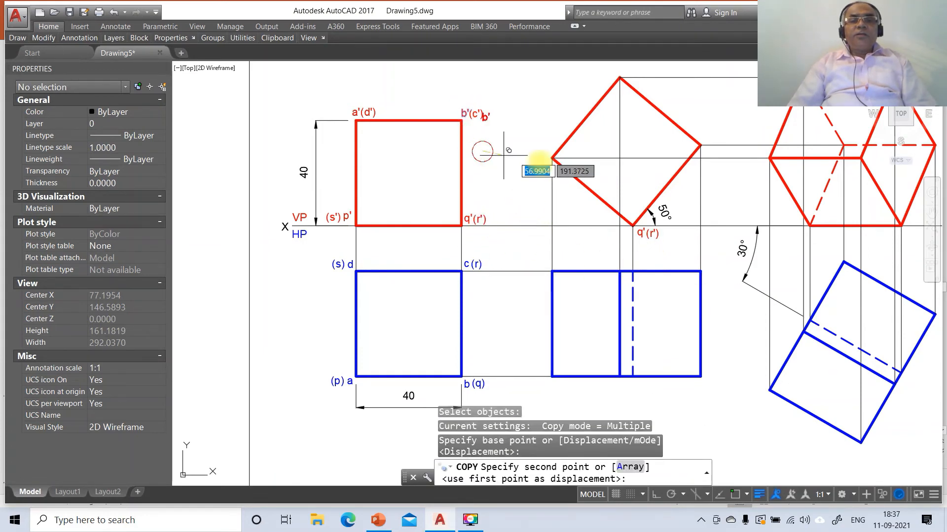
pyautogui.press('Return')
# - Copy the (c') label from the first front view to beside b' at the tilted front view's rightmost corner
pyautogui.press('Return')
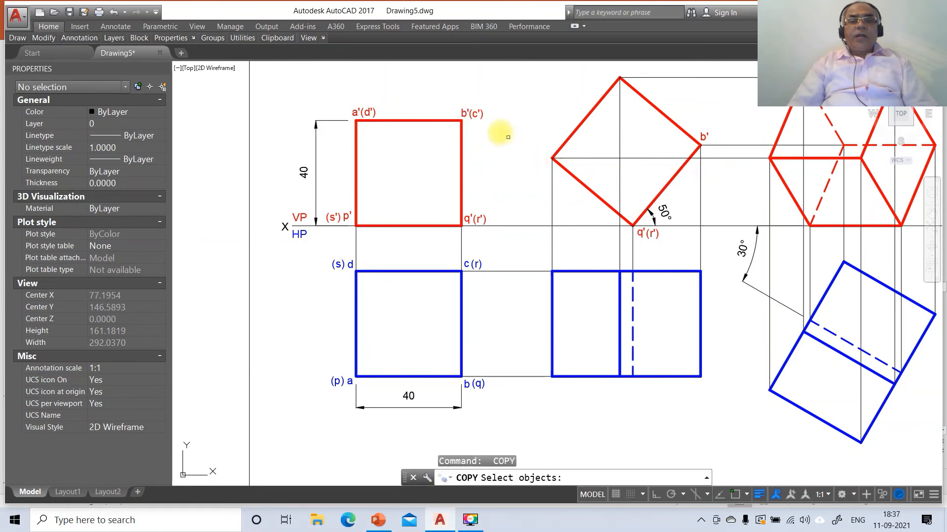
pyautogui.click(476, 113)
pyautogui.press('Return')
pyautogui.click(491, 155)
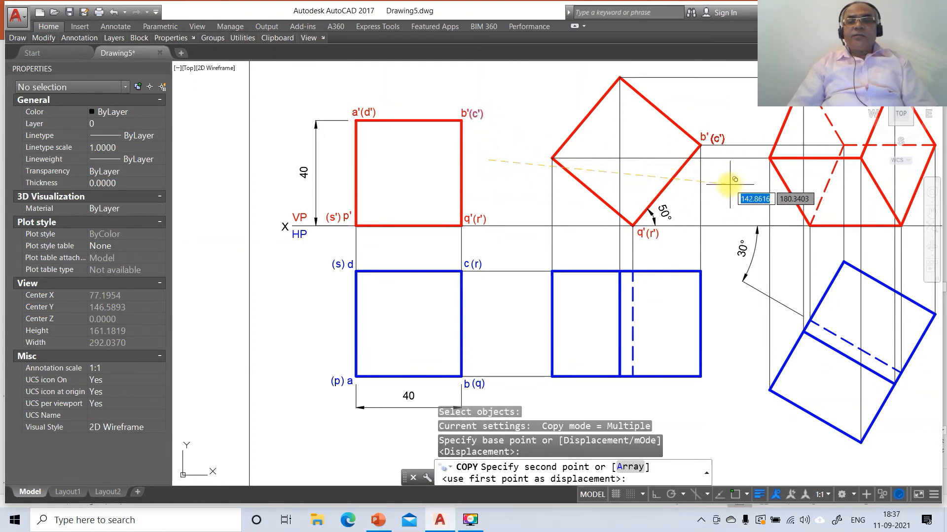
pyautogui.click(730, 183)
pyautogui.press('Return')
# - Copy the a' label from the first front view to just above the tilted front view's topmost corner
pyautogui.press('Return')
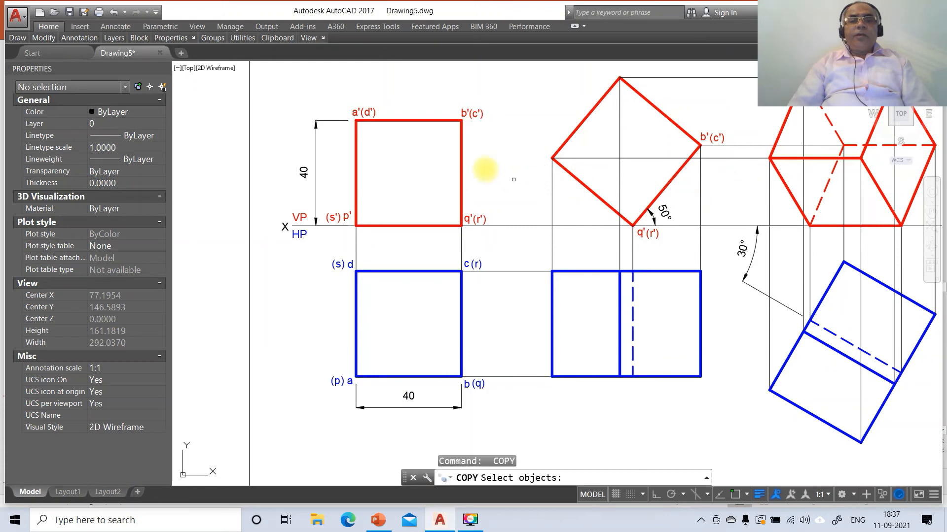
pyautogui.click(366, 113)
pyautogui.press('Return')
pyautogui.click(359, 174)
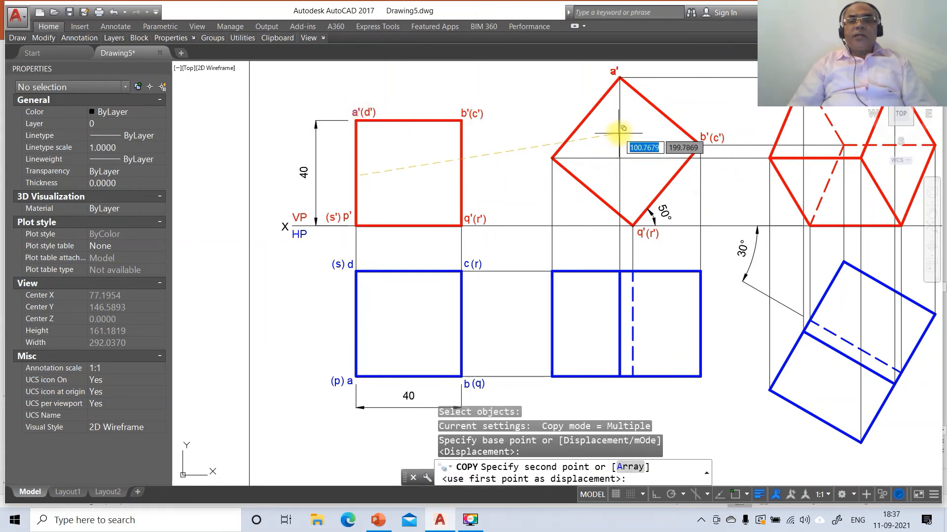
pyautogui.click(623, 132)
pyautogui.press('Return')
# - Copy the (d') label from the first front view to beside a' at the tilted front view's topmost corner
pyautogui.press('Return')
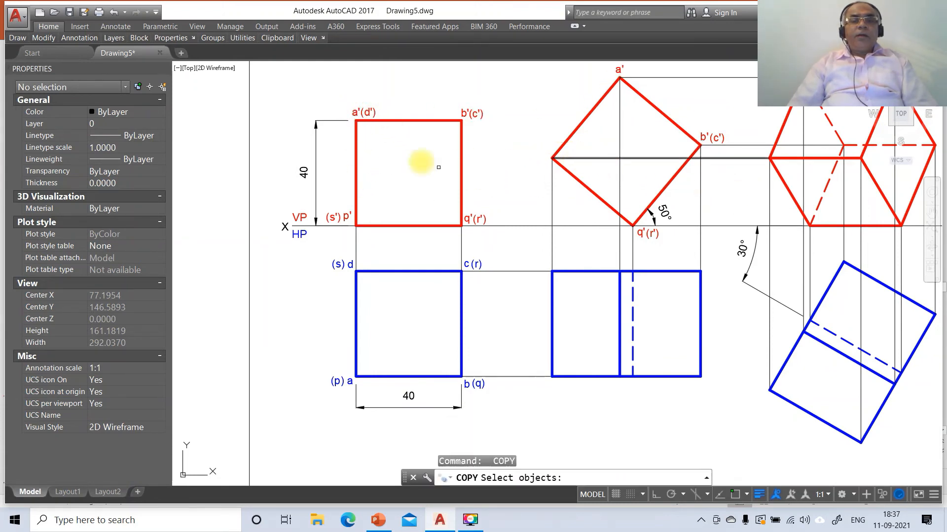
pyautogui.click(378, 116)
pyautogui.press('Return')
pyautogui.click(396, 164)
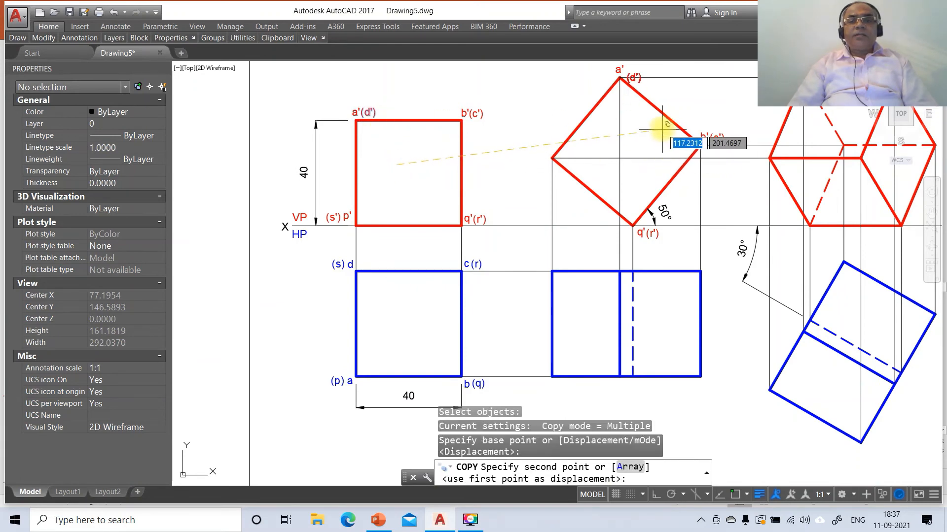
pyautogui.click(663, 130)
pyautogui.press('Return')
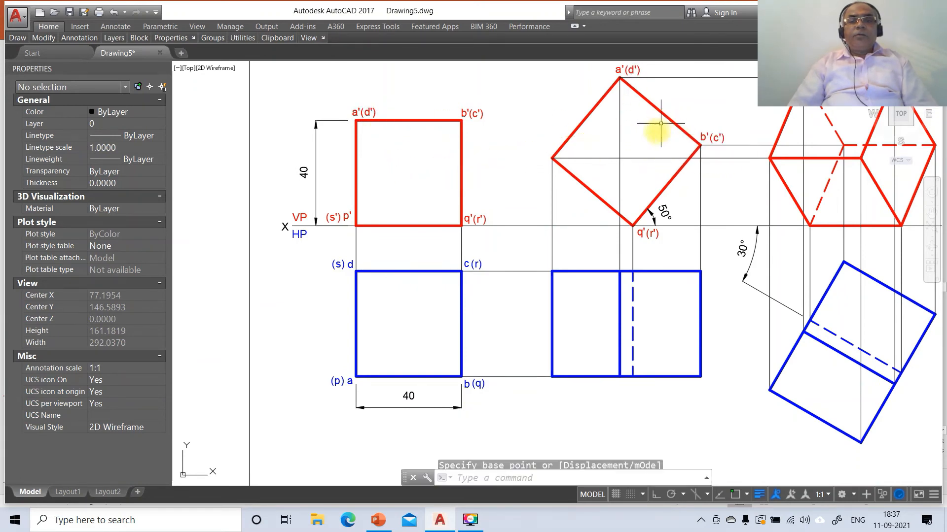
# - Copy the p' label from the first front view to the left of the tilted front view's leftmost corner
pyautogui.press('Return')
pyautogui.click(347, 216)
pyautogui.press('Return')
pyautogui.click(361, 247)
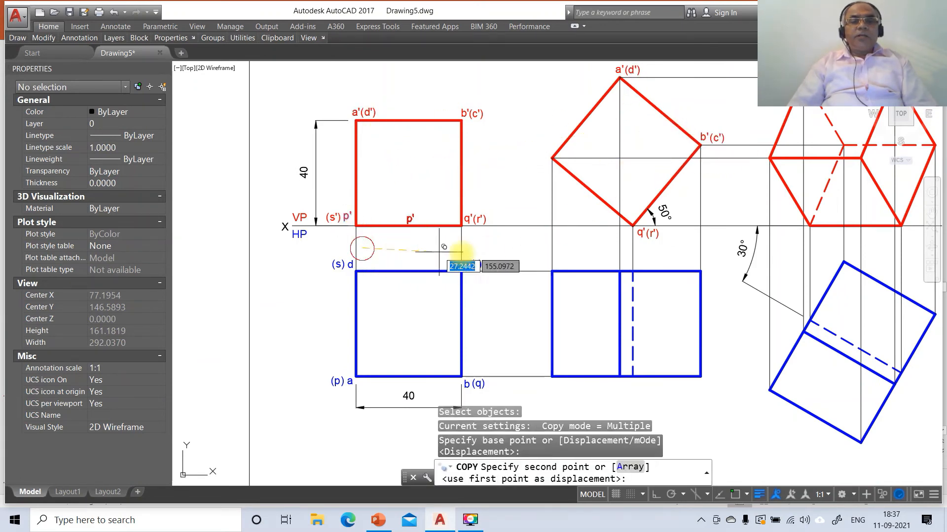
pyautogui.click(561, 188)
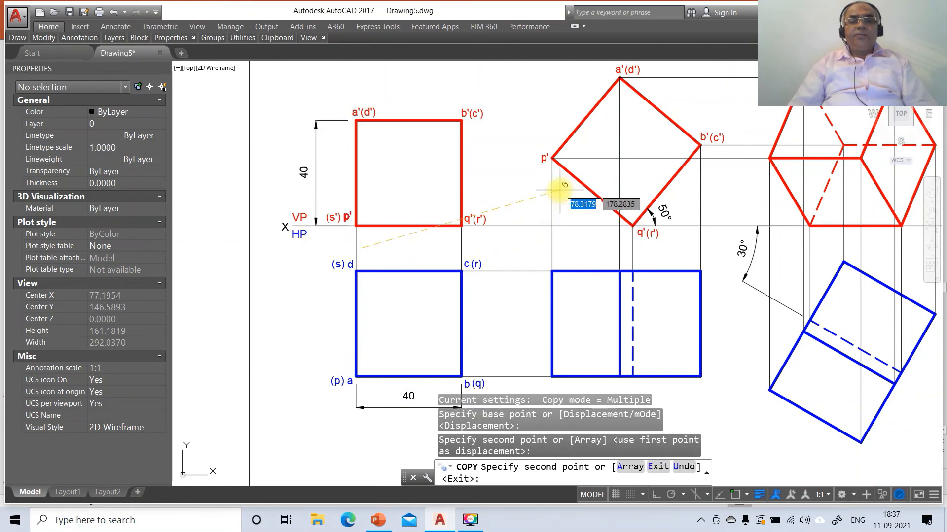
pyautogui.press('Return')
# - Copy the (s') label from the first front view to the left of p' at the tilted front view's leftmost corner
pyautogui.press('Return')
pyautogui.click(331, 219)
pyautogui.press('Return')
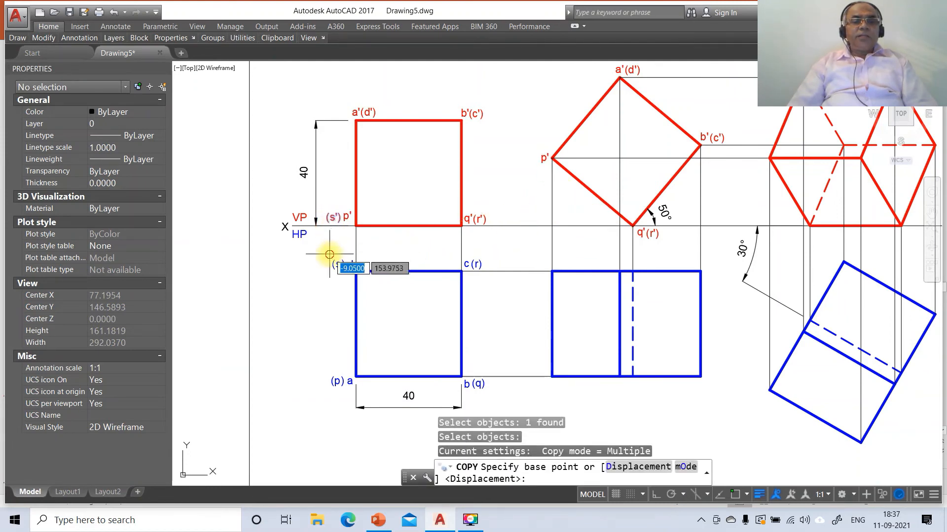
pyautogui.click(328, 240)
pyautogui.click(528, 195)
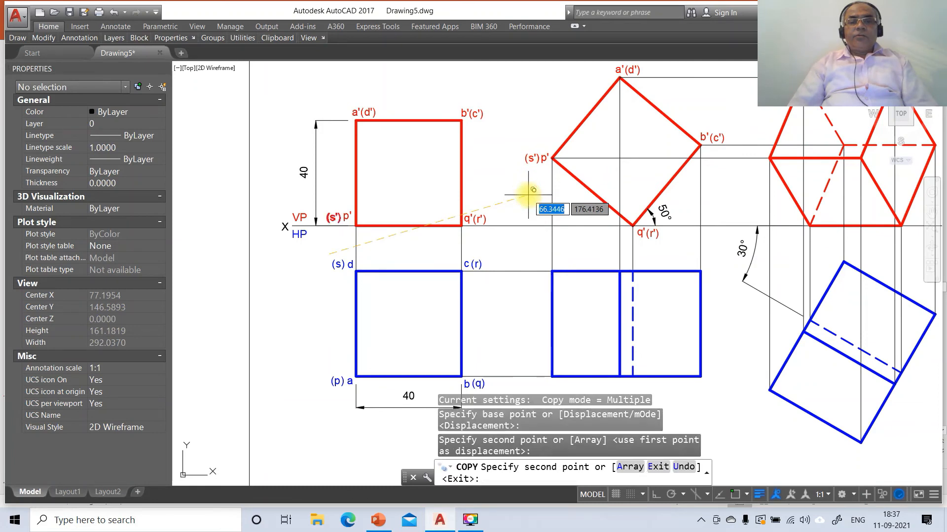
# - Add text labels a below the solid inner vertical line and b below the lower-right corner of the second top view
pyautogui.write('d')
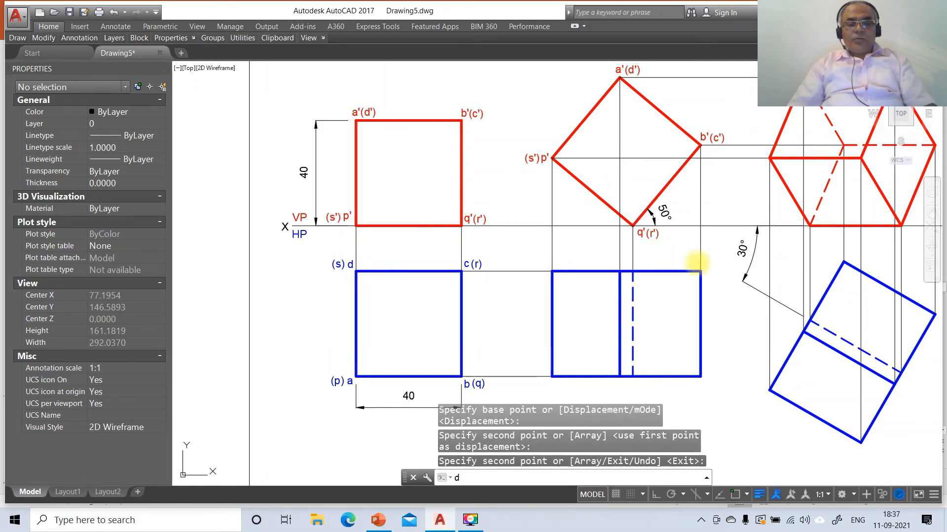
pyautogui.write('t')
pyautogui.press('Return')
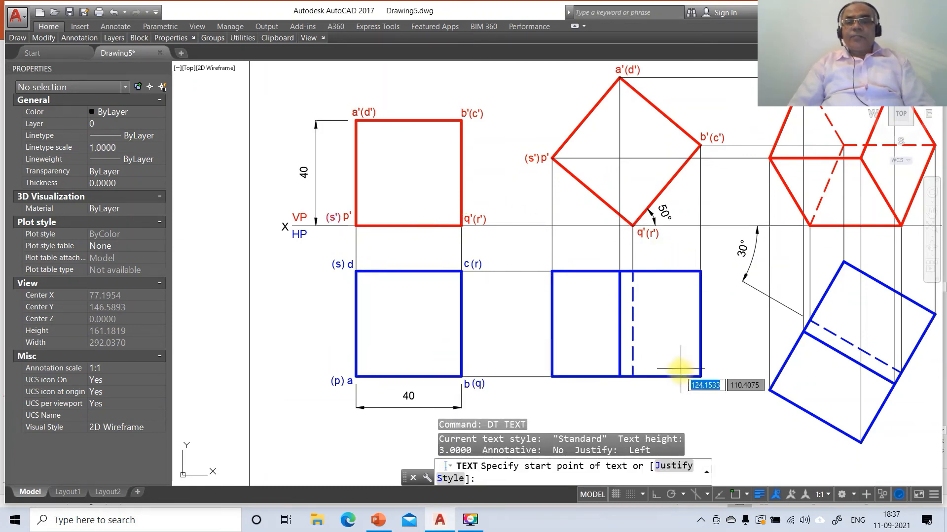
pyautogui.click(617, 393)
pyautogui.press('Return')
pyautogui.press('Return')
pyautogui.write('a')
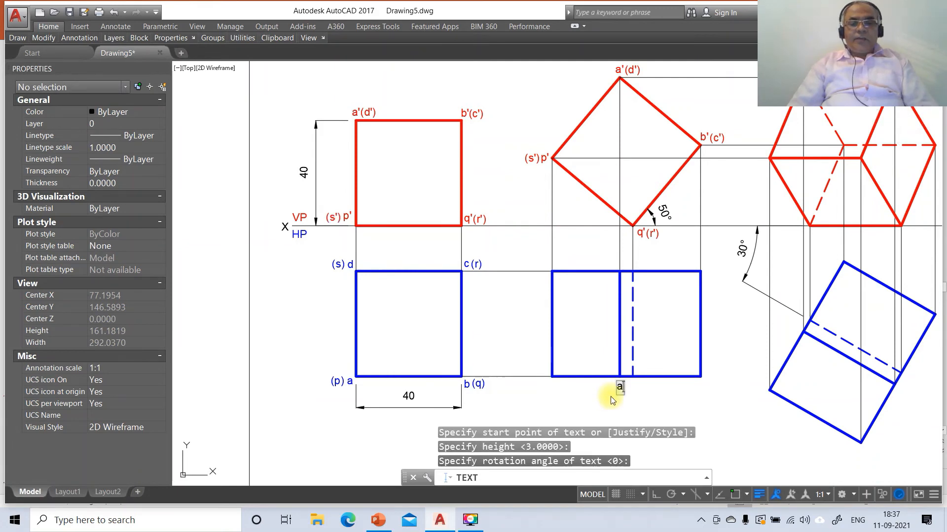
pyautogui.click(699, 392)
pyautogui.write('b')
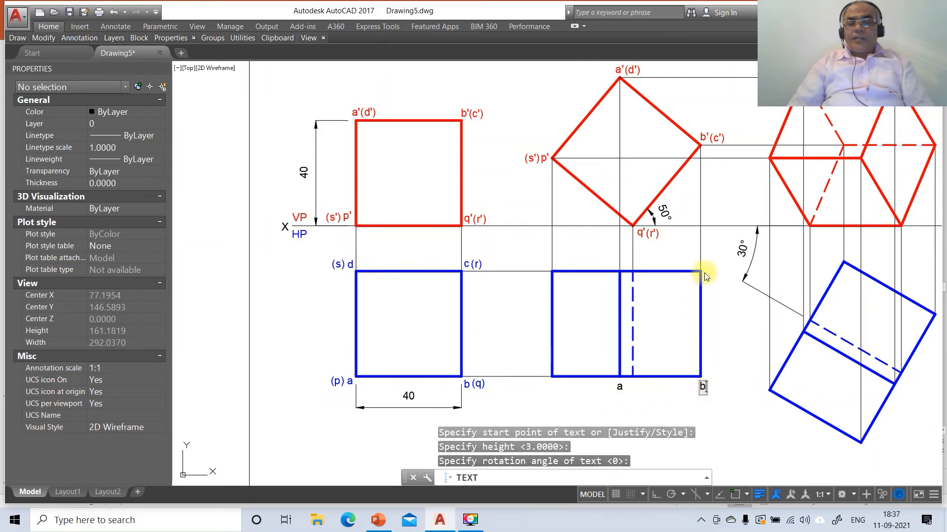
# - Label the remaining corners of the second top view c, d, (r), s, p and (q)
pyautogui.click(704, 276)
pyautogui.write('c')
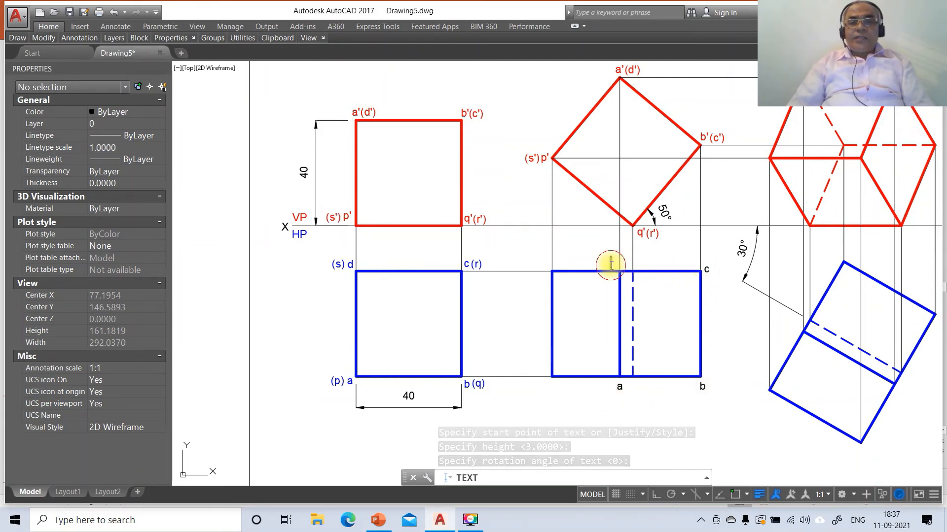
pyautogui.write('d')
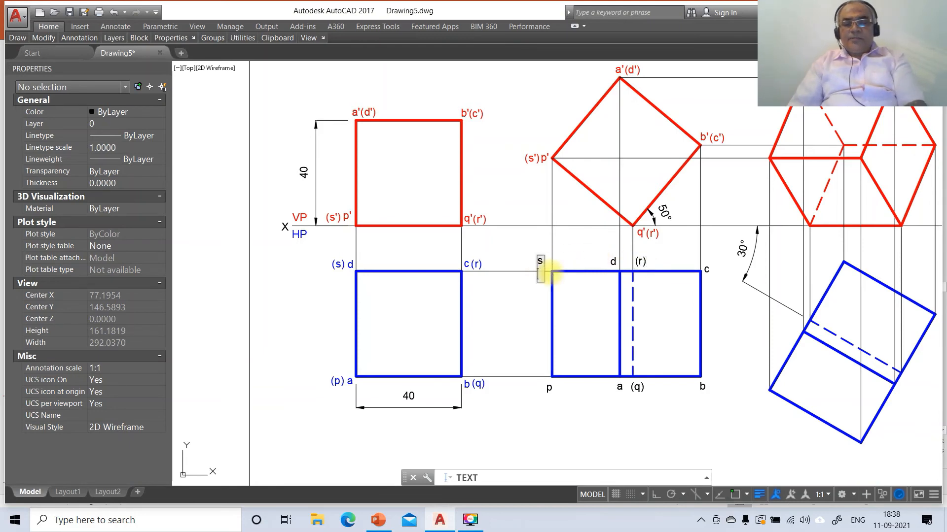
# - Check the corner labels on the Final Solution slide in PowerPoint and return to the AutoCAD drawing
pyautogui.click(378, 520)
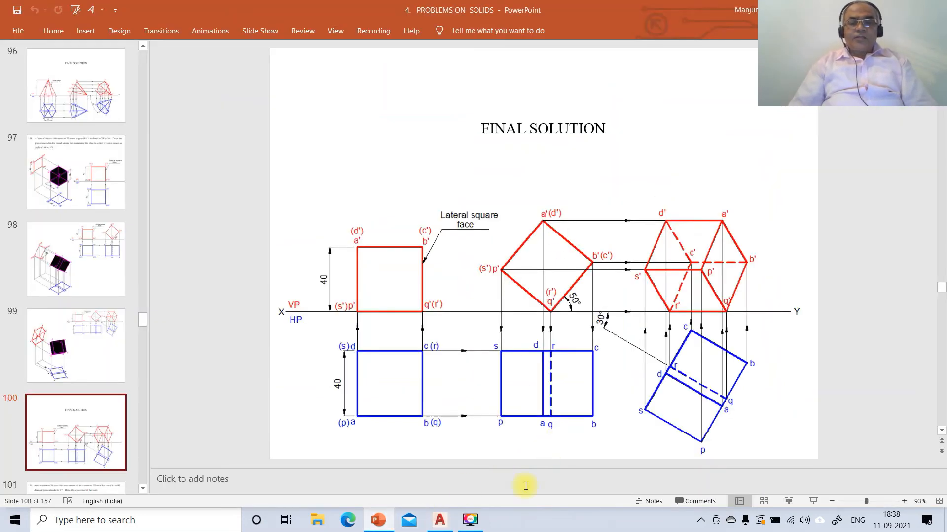
pyautogui.click(443, 520)
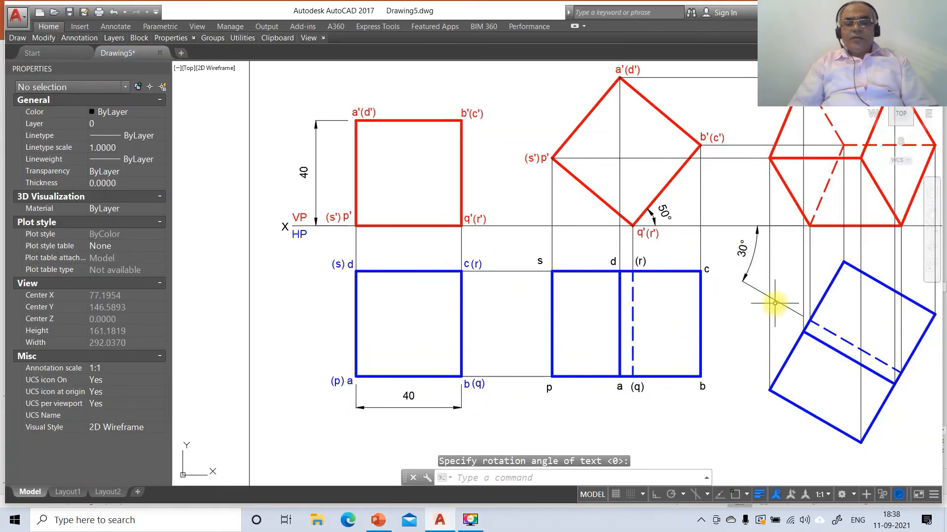
pyautogui.press('Escape')
pyautogui.write('m')
pyautogui.press('Return')
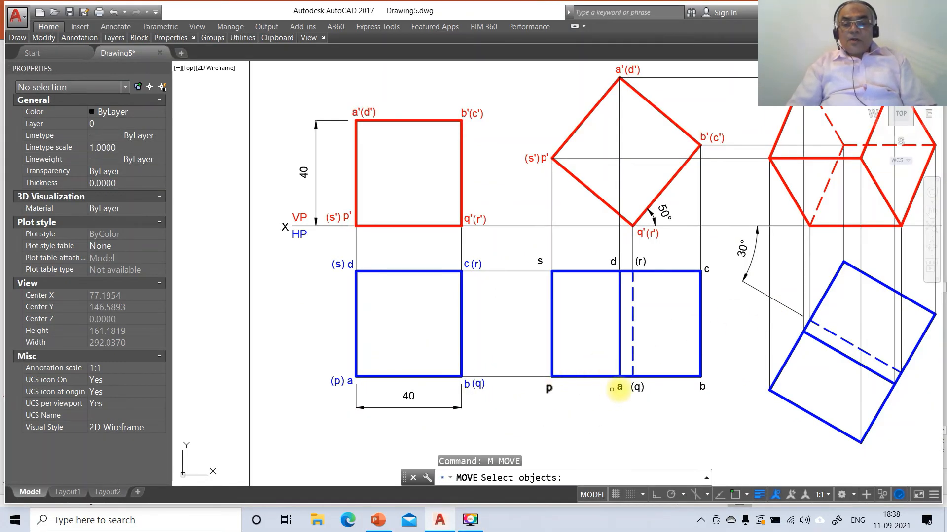
pyautogui.press('Escape')
pyautogui.press('Escape')
# - Edit the second top view's (q) and (r) labels to read q and r without parentheses
pyautogui.write('dd')
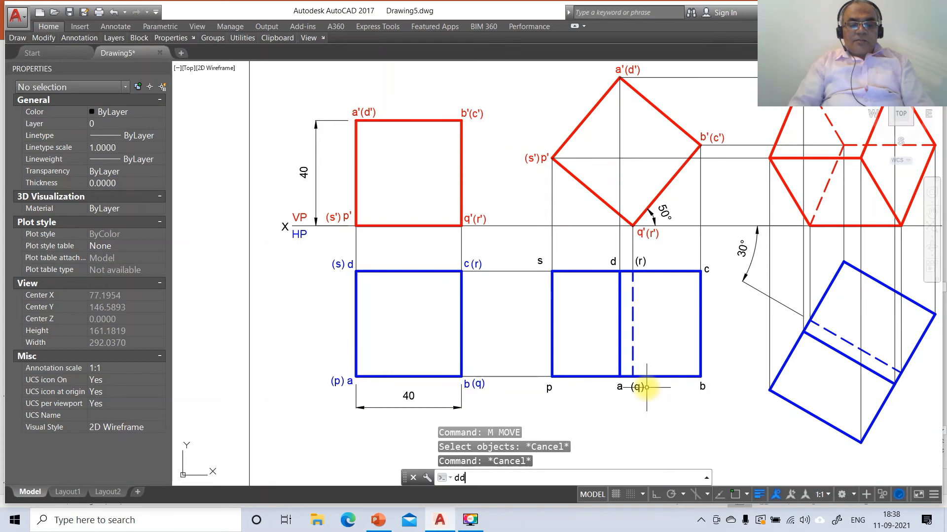
pyautogui.write('edit')
pyautogui.press('Return')
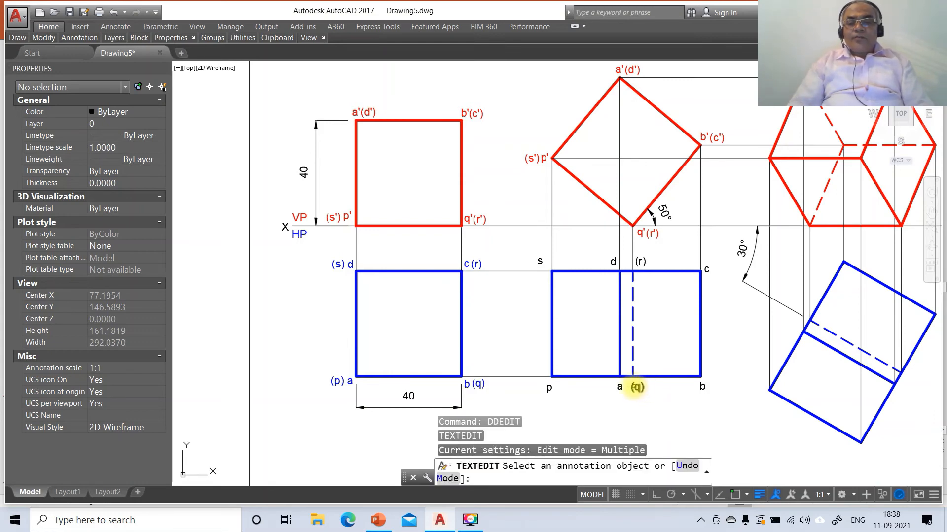
pyautogui.click(634, 389)
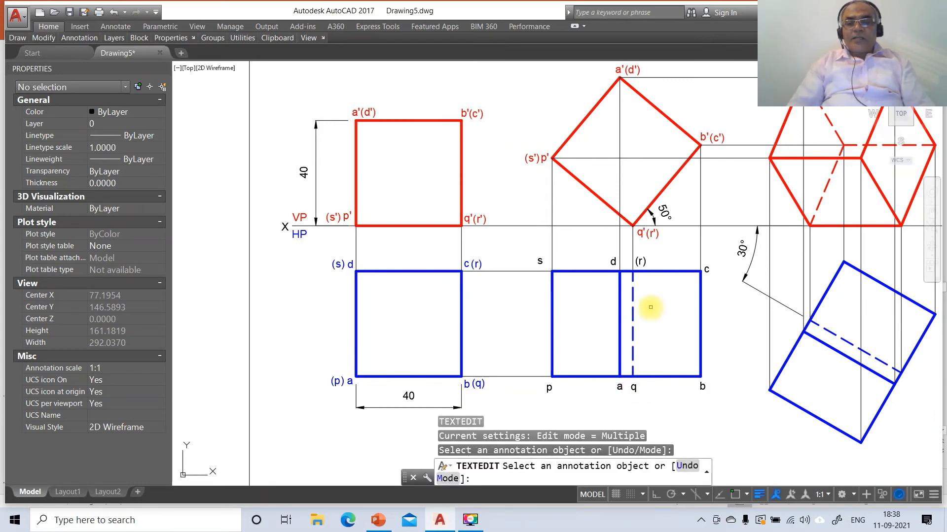
pyautogui.click(636, 260)
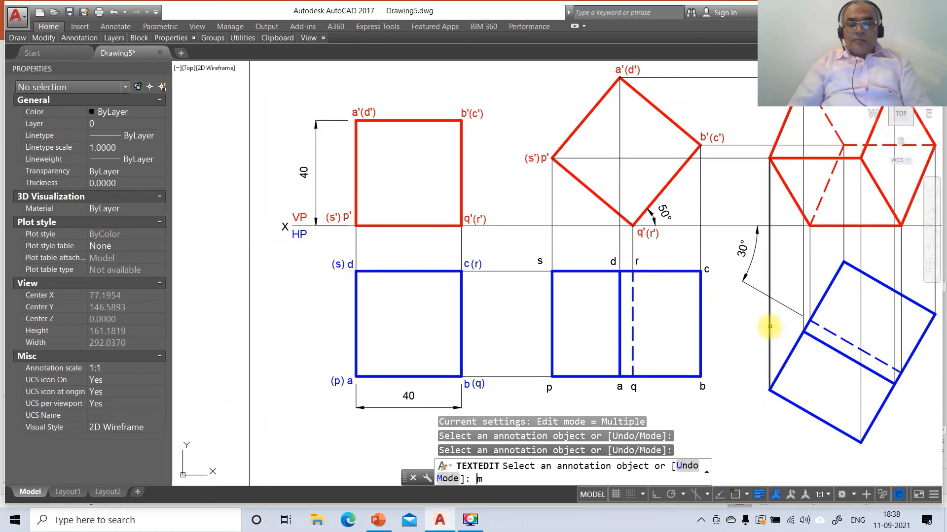
pyautogui.press('Return')
pyautogui.press('Escape')
pyautogui.press('Escape')
pyautogui.press('Escape')
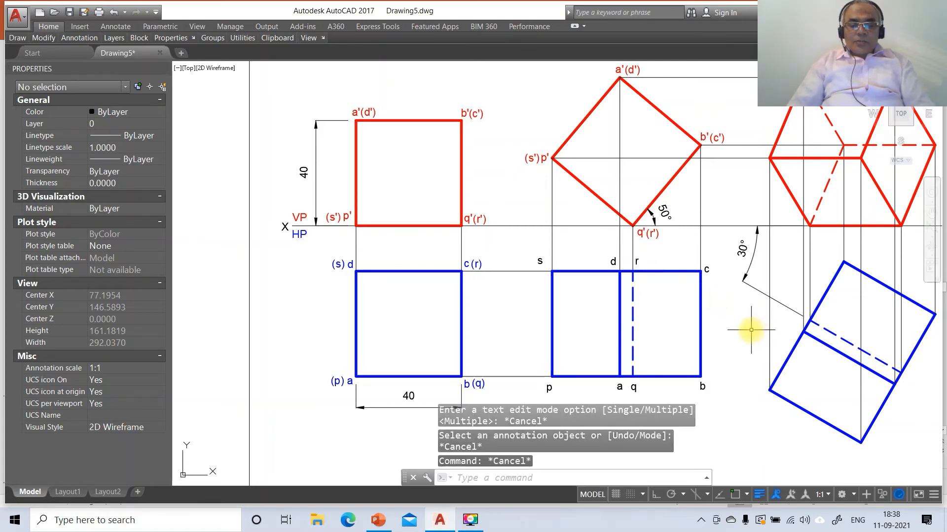
# - Move the p label slightly closer to the lower-left corner of the second top view
pyautogui.write('m')
pyautogui.press('Return')
pyautogui.click(547, 390)
pyautogui.press('Return')
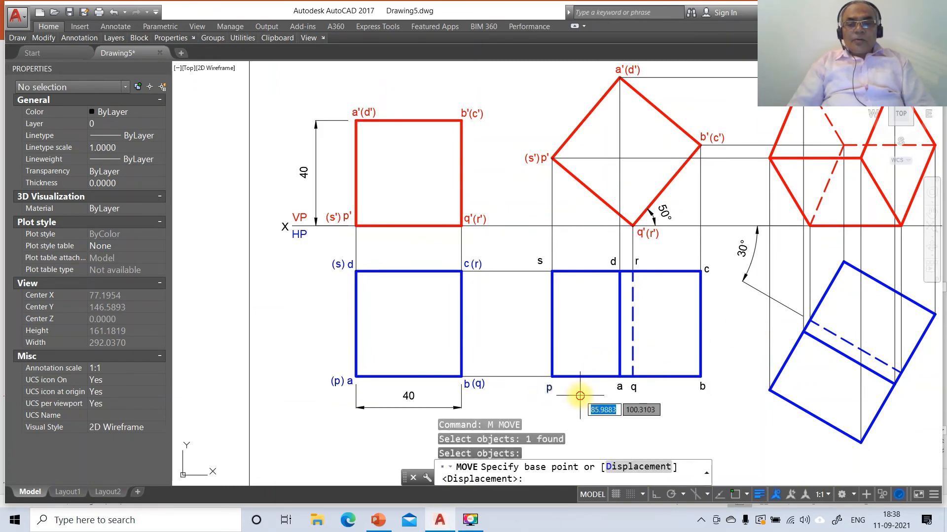
pyautogui.click(582, 390)
pyautogui.click(582, 392)
# - Move the a and q labels slightly up toward the lower edge of the second top view
pyautogui.press('Return')
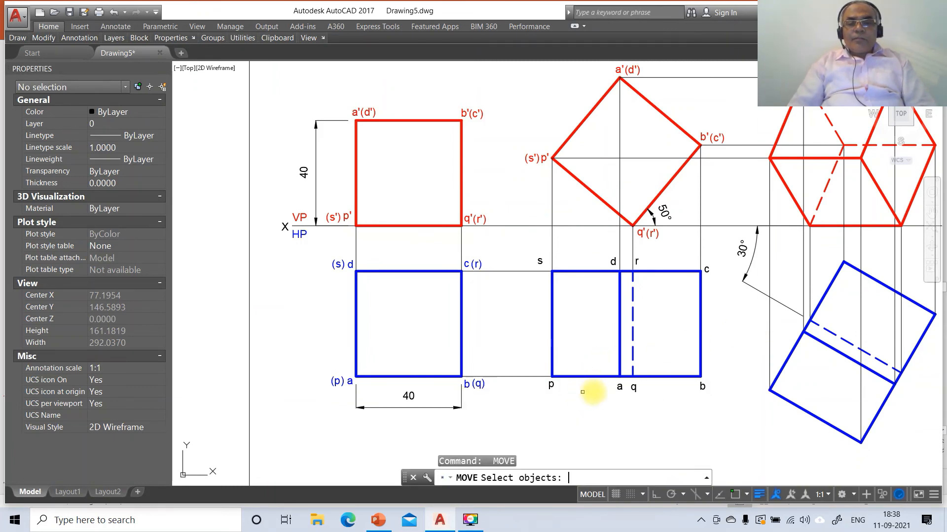
pyautogui.click(620, 387)
pyautogui.press('Return')
pyautogui.click(647, 390)
pyautogui.click(646, 386)
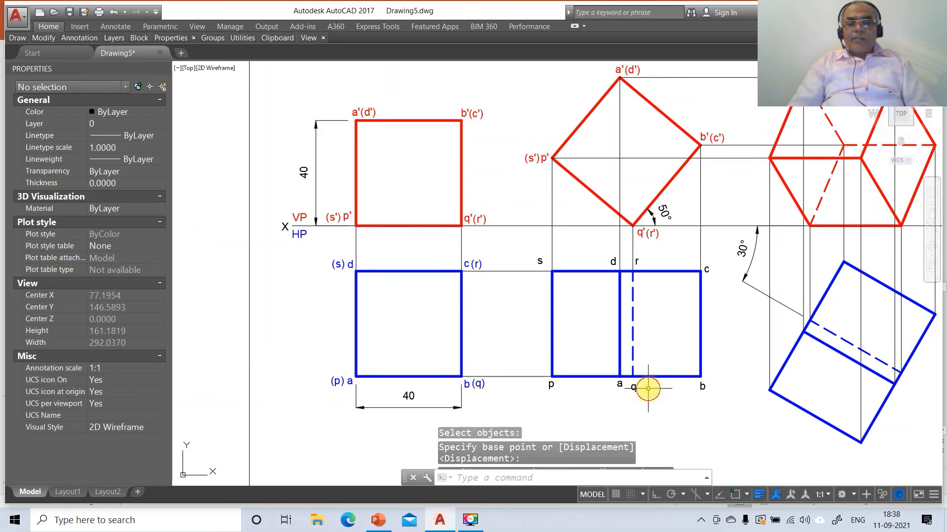
pyautogui.press('Return')
pyautogui.click(635, 389)
pyautogui.press('Return')
pyautogui.click(650, 393)
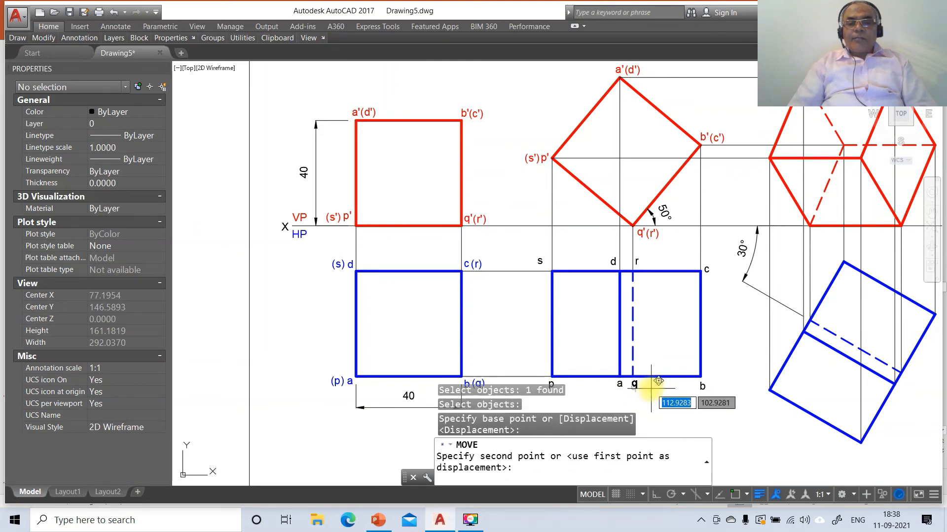
pyautogui.click(650, 388)
# - Move the b label slightly up and right, closer to the lower-right corner of the second top view
pyautogui.press('Return')
pyautogui.click(698, 388)
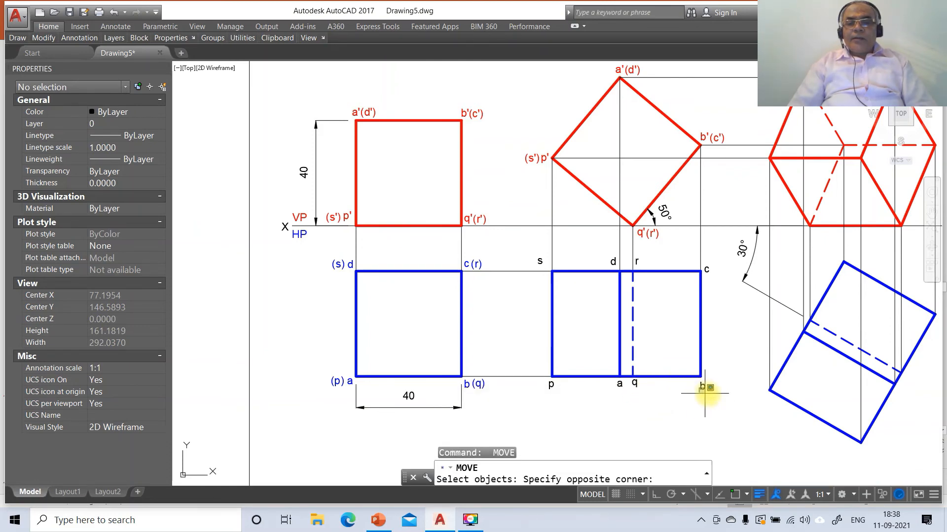
pyautogui.click(704, 391)
pyautogui.click(702, 387)
pyautogui.press('Return')
pyautogui.click(707, 387)
pyautogui.click(711, 383)
# - Move the c label to just above the upper-right corner of the second top view
pyautogui.press('Return')
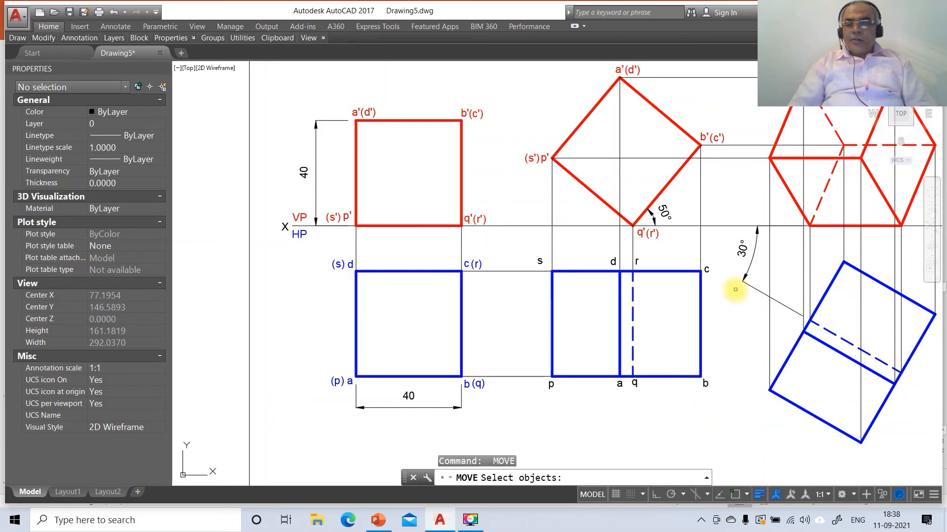
pyautogui.click(707, 267)
pyautogui.press('Return')
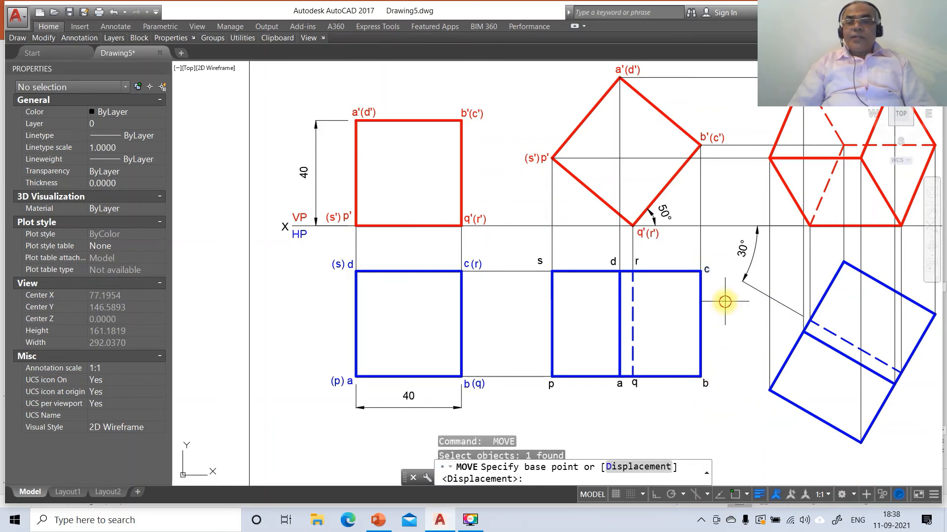
pyautogui.click(725, 300)
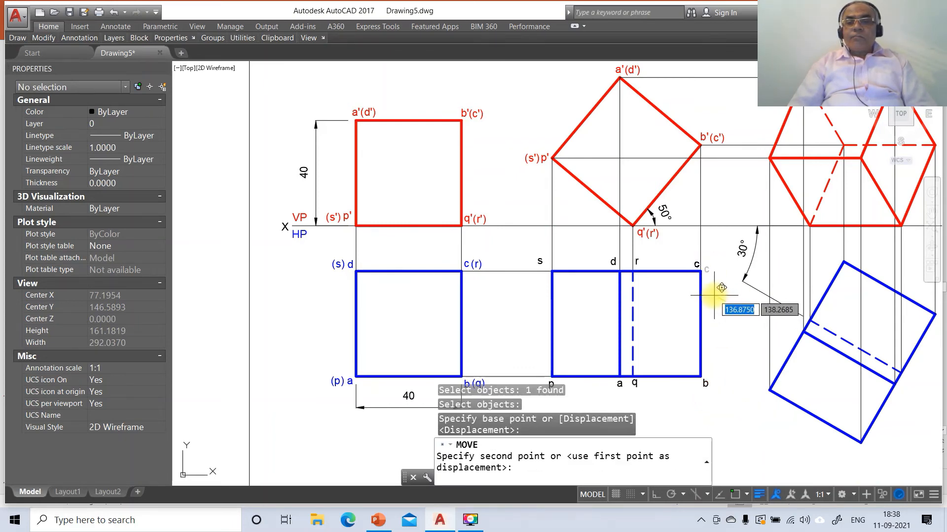
pyautogui.click(715, 295)
# - Move the r and d labels slightly down toward the upper edge of the second top view
pyautogui.press('Return')
pyautogui.click(636, 263)
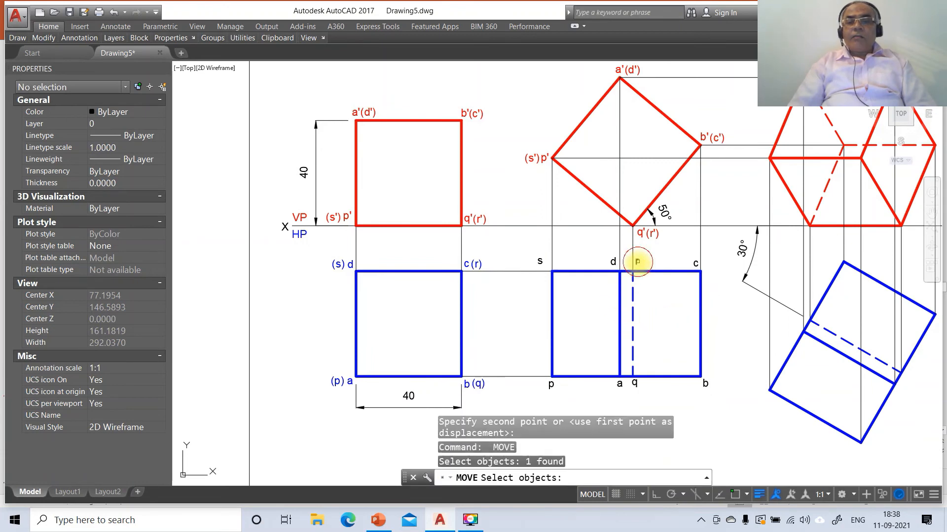
pyautogui.press('Return')
pyautogui.click(658, 291)
pyautogui.click(659, 292)
pyautogui.press('Return')
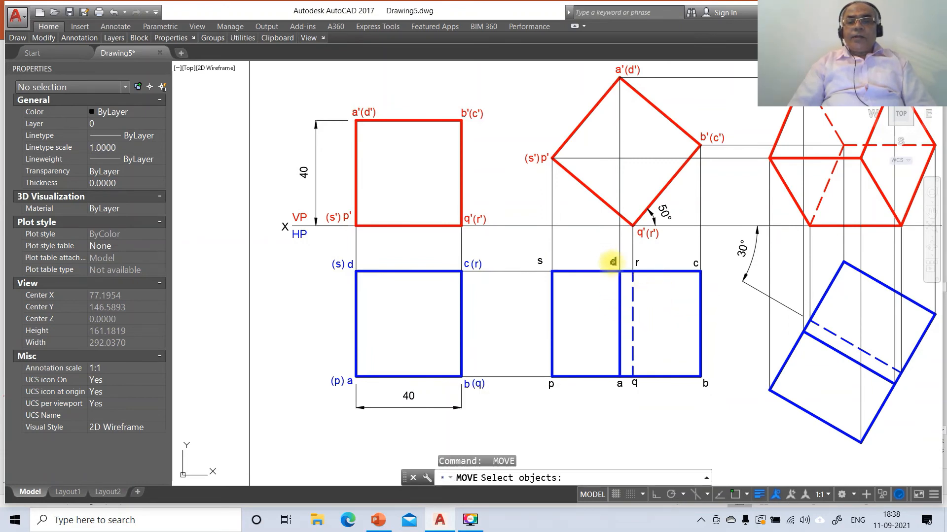
pyautogui.click(612, 262)
pyautogui.press('Return')
pyautogui.click(629, 289)
pyautogui.click(629, 292)
# - Move the s label closer to the upper-left corner of the second top view
pyautogui.press('Return')
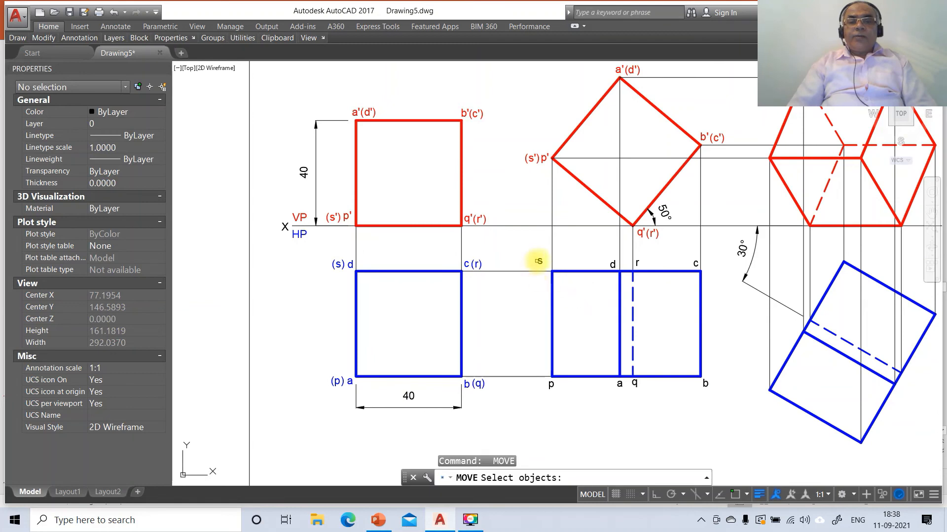
pyautogui.click(539, 261)
pyautogui.press('Return')
pyautogui.click(540, 297)
pyautogui.click(545, 299)
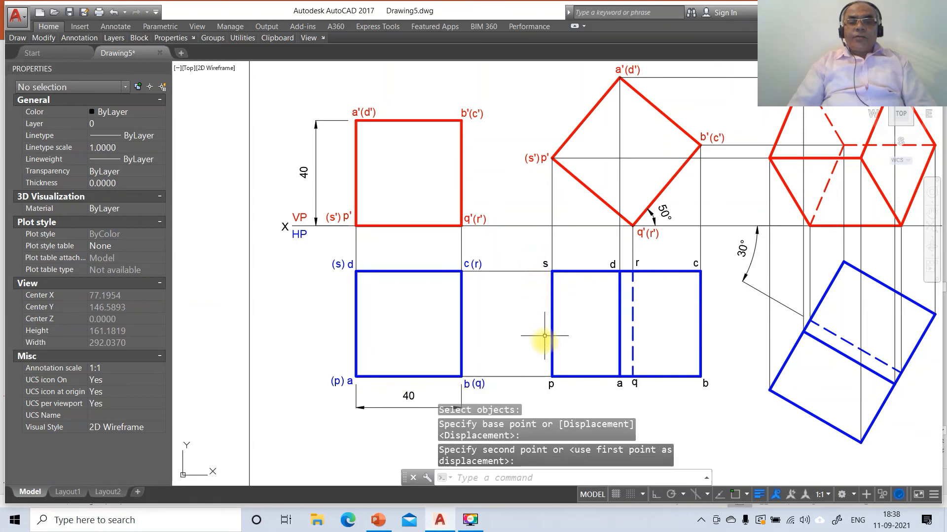
# - Assign all eight corner labels of the second top view to the TV layer
pyautogui.click(725, 389)
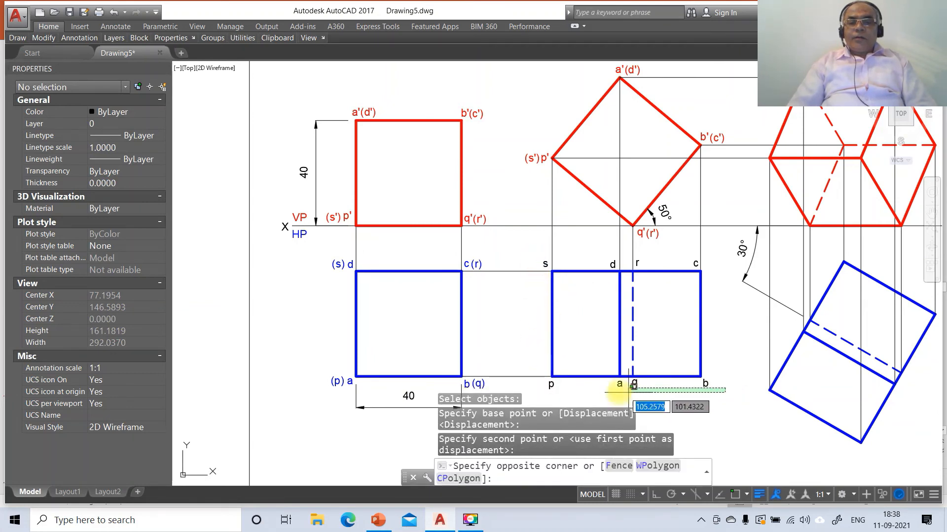
pyautogui.click(544, 380)
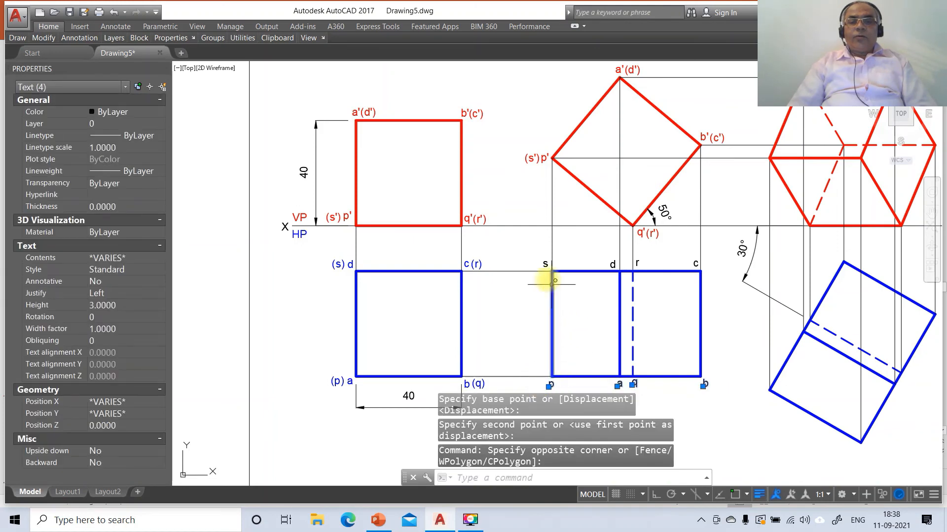
pyautogui.click(544, 265)
pyautogui.click(613, 264)
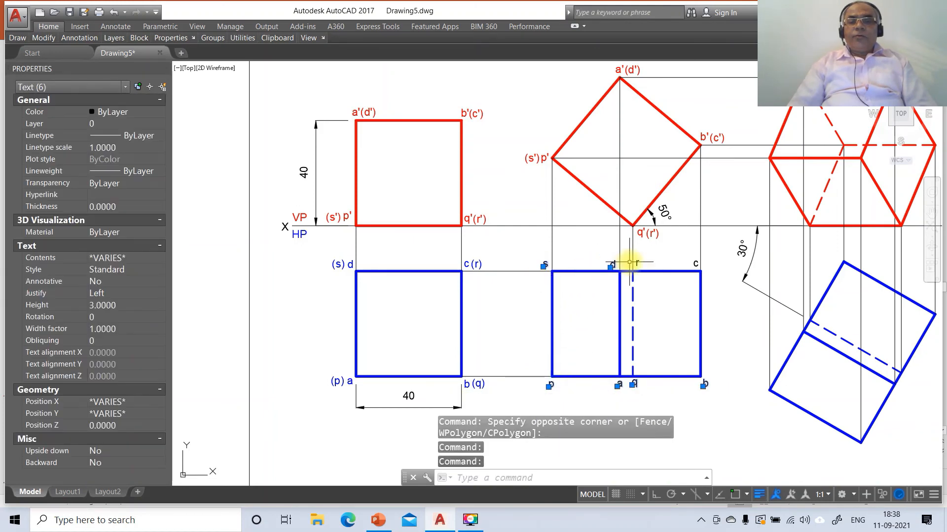
pyautogui.click(637, 264)
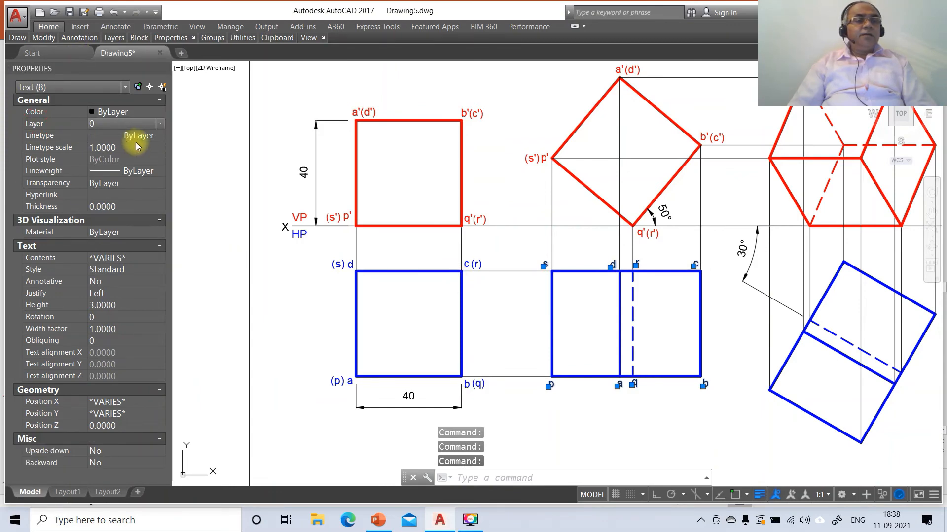
pyautogui.click(148, 123)
pyautogui.click(145, 181)
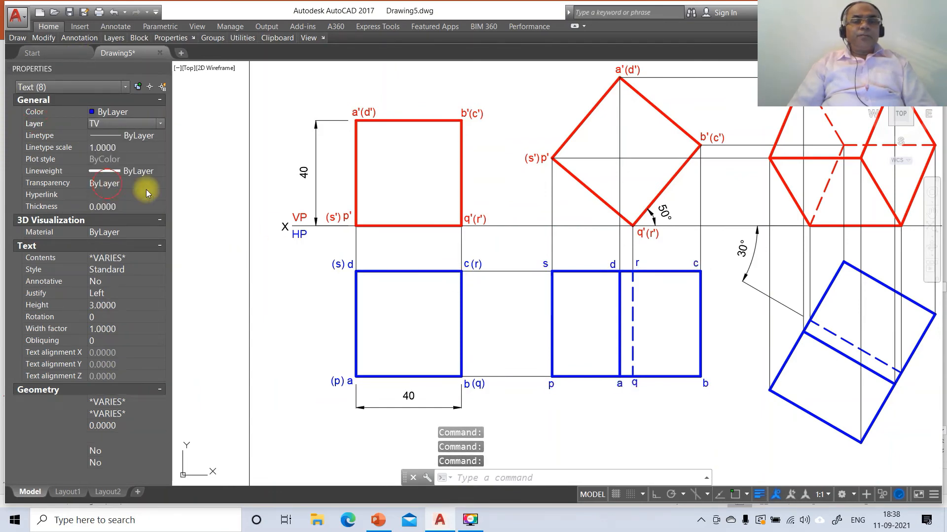
pyautogui.press('Escape')
pyautogui.press('Escape')
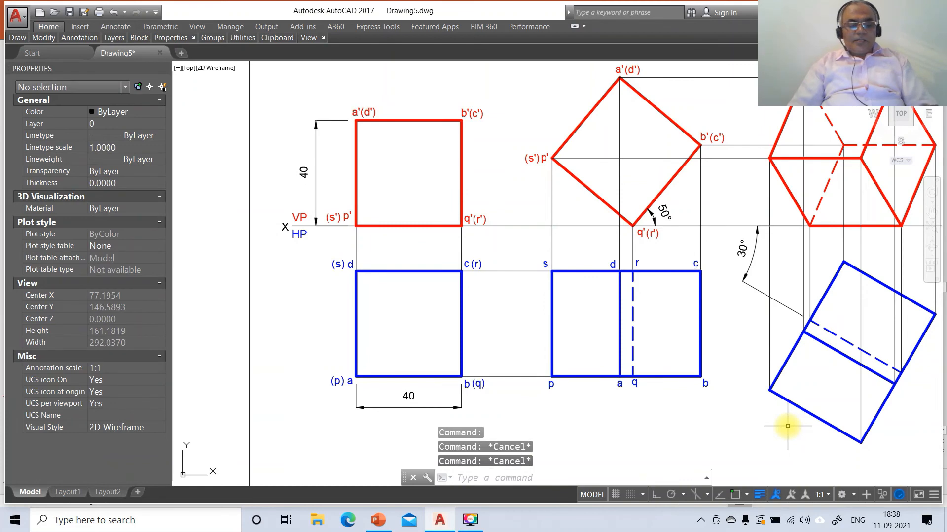
# - Zoom to a window enclosing the second and third pairs of front and top views
pyautogui.write('z')
pyautogui.press('Return')
pyautogui.write('p')
pyautogui.press('Return')
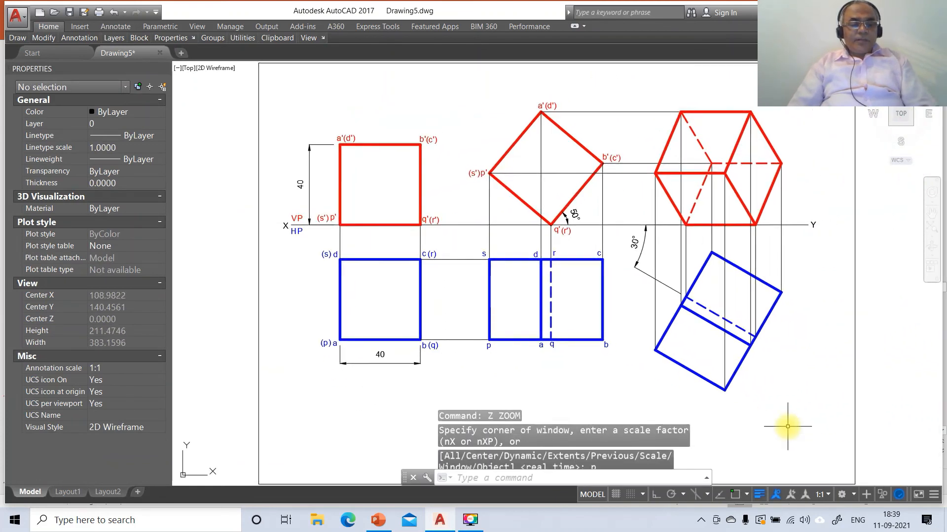
pyautogui.write('z')
pyautogui.press('Return')
pyautogui.write('w')
pyautogui.press('Return')
pyautogui.click(452, 94)
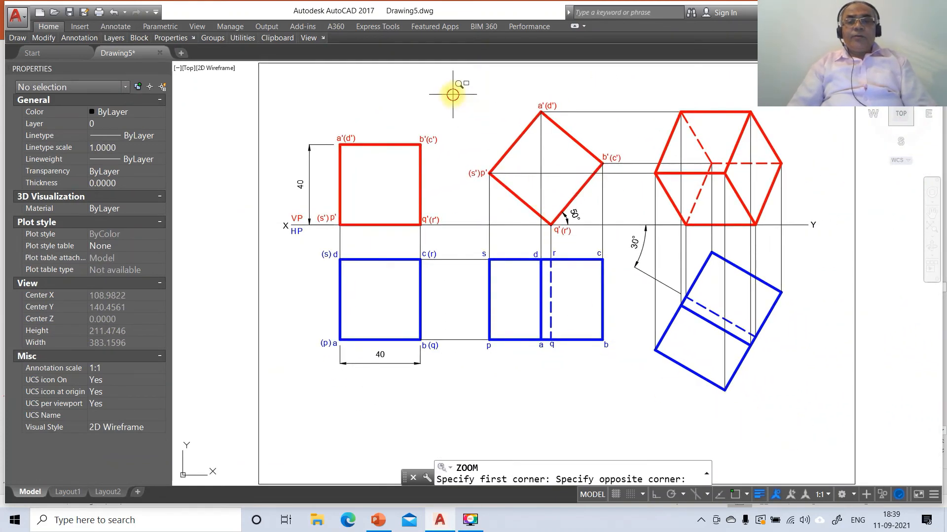
pyautogui.click(851, 437)
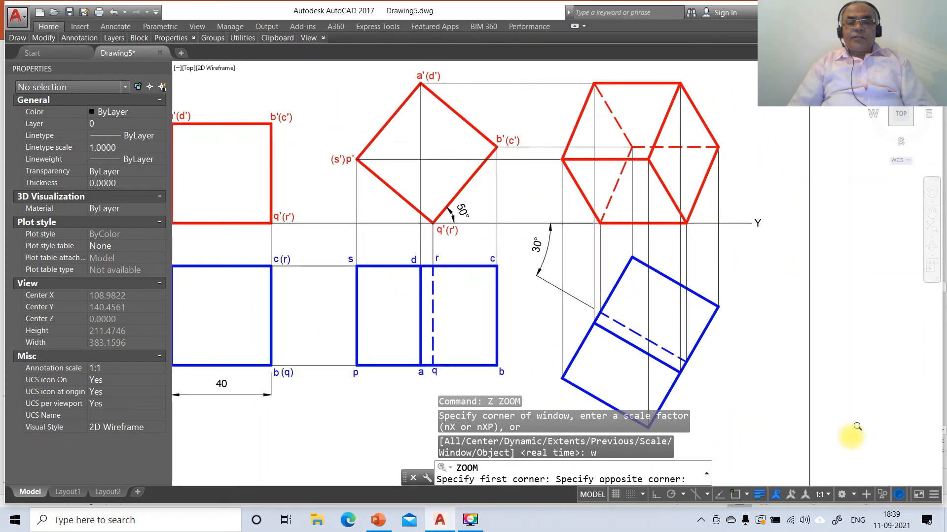
# - Copy the p label from the second top view to the lowest corner of the tilted third top view
pyautogui.press('Escape')
pyautogui.press('Escape')
pyautogui.press('Escape')
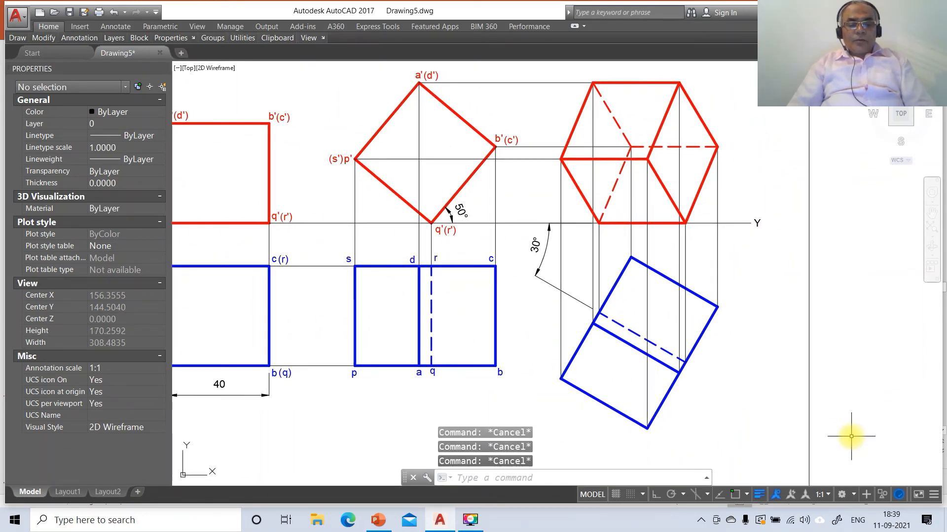
pyautogui.write('co')
pyautogui.press('Return')
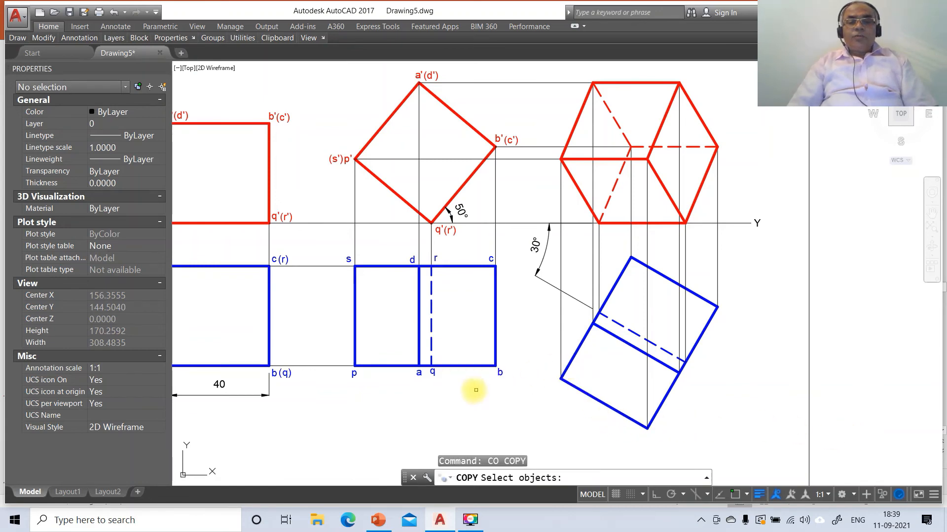
pyautogui.click(354, 374)
pyautogui.press('Return')
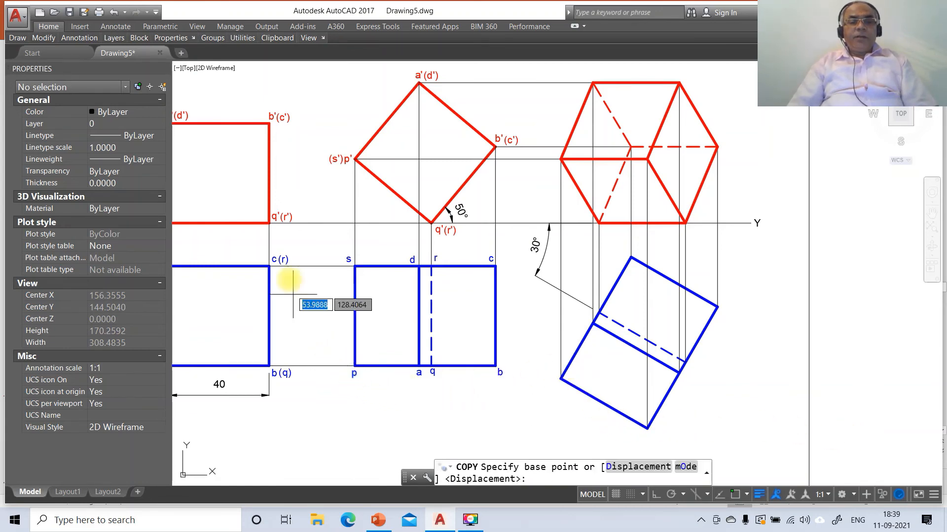
pyautogui.click(284, 229)
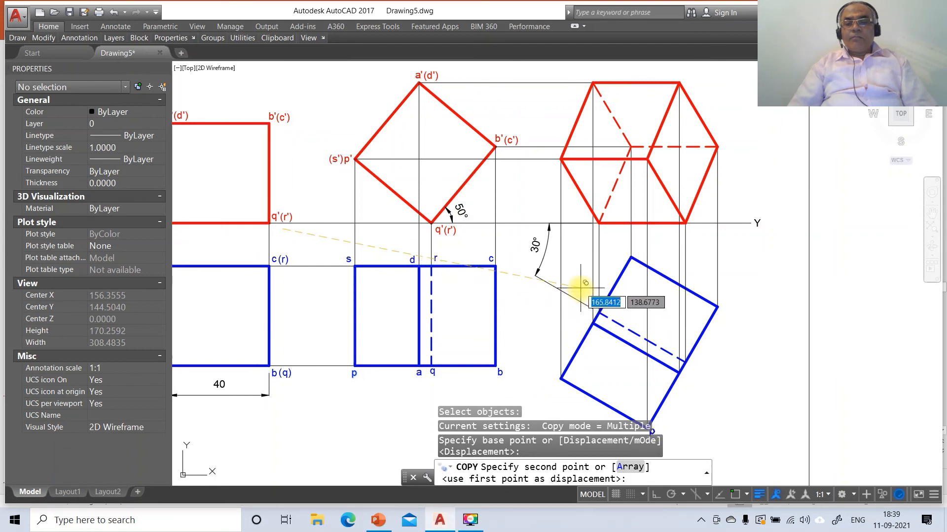
pyautogui.click(598, 296)
pyautogui.press('Return')
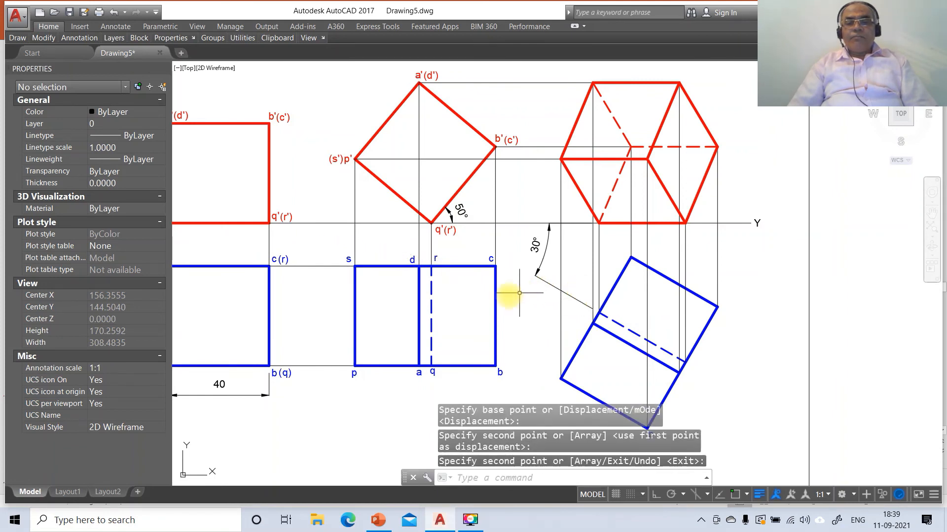
# - Copy the a label from the second top view to the lower-right end of the third top view's solid inner edge
pyautogui.press('Return')
pyautogui.click(420, 373)
pyautogui.press('Return')
pyautogui.click(404, 390)
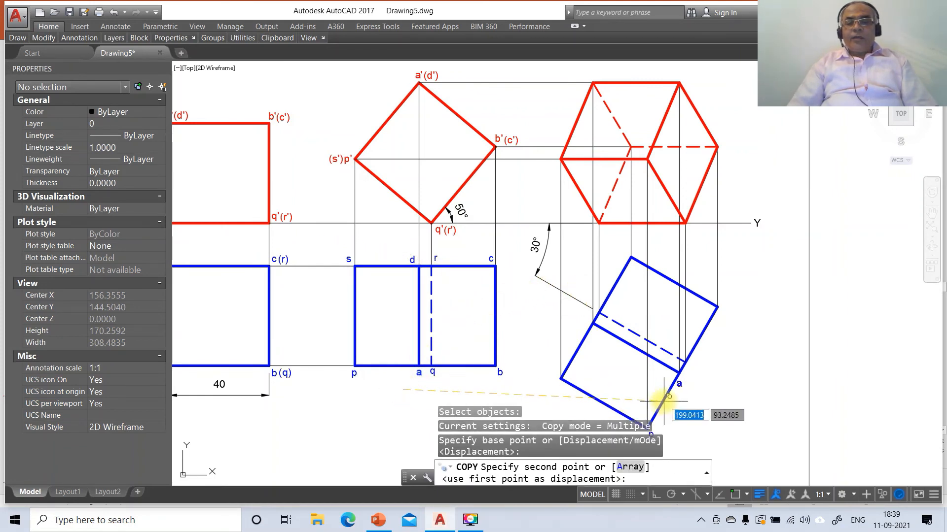
pyautogui.click(674, 391)
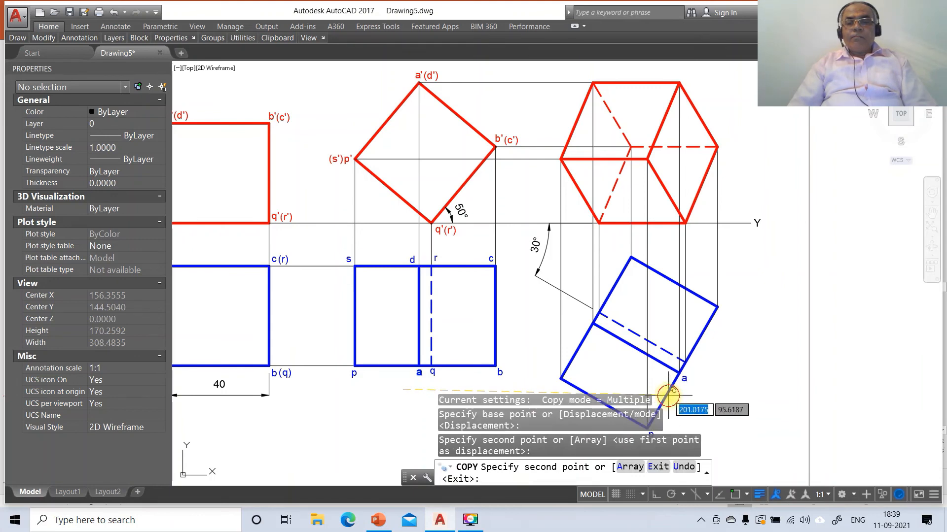
pyautogui.press('Return')
# - Copy the q label from the second top view to the lower-right end of the third top view's dashed edge
pyautogui.press('Return')
pyautogui.click(433, 373)
pyautogui.press('Return')
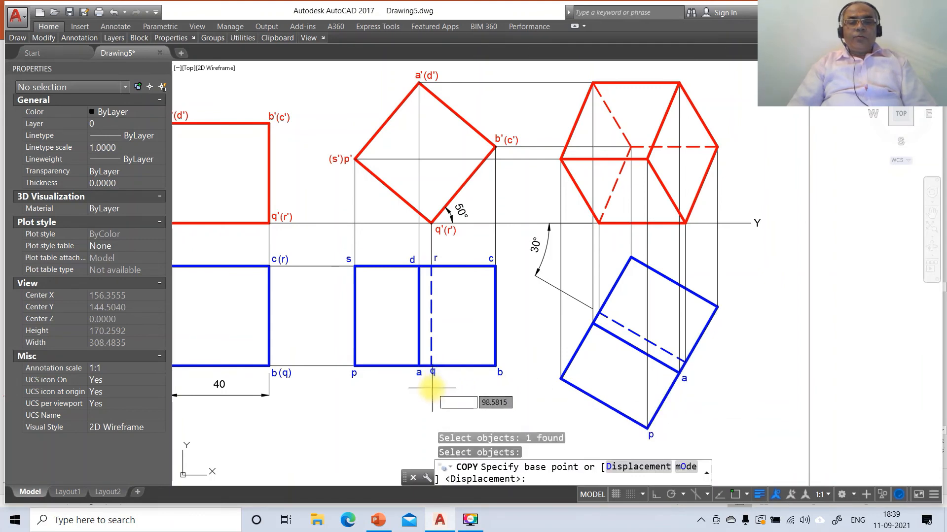
pyautogui.click(432, 389)
pyautogui.click(690, 383)
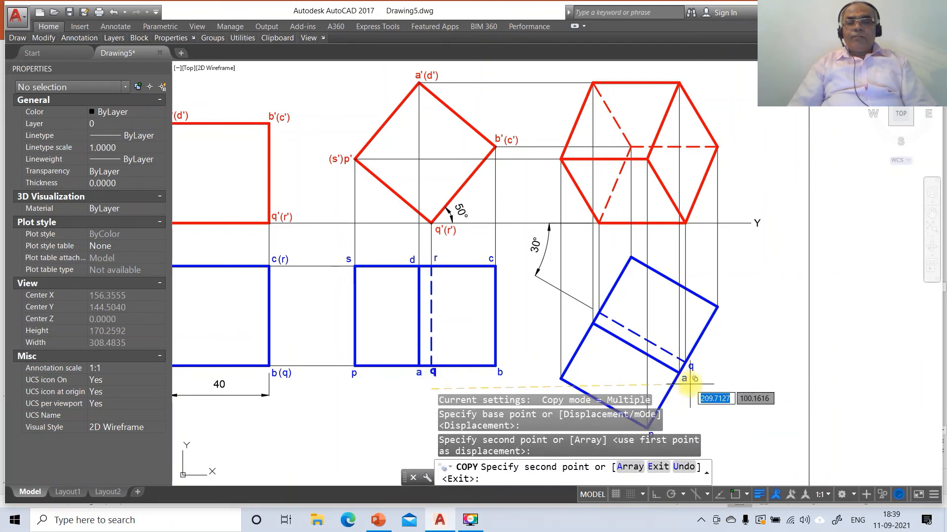
pyautogui.press('Return')
# - Copy the b label from the second top view to the rightmost corner of the third top view
pyautogui.press('Return')
pyautogui.click(500, 374)
pyautogui.press('Return')
pyautogui.click(511, 380)
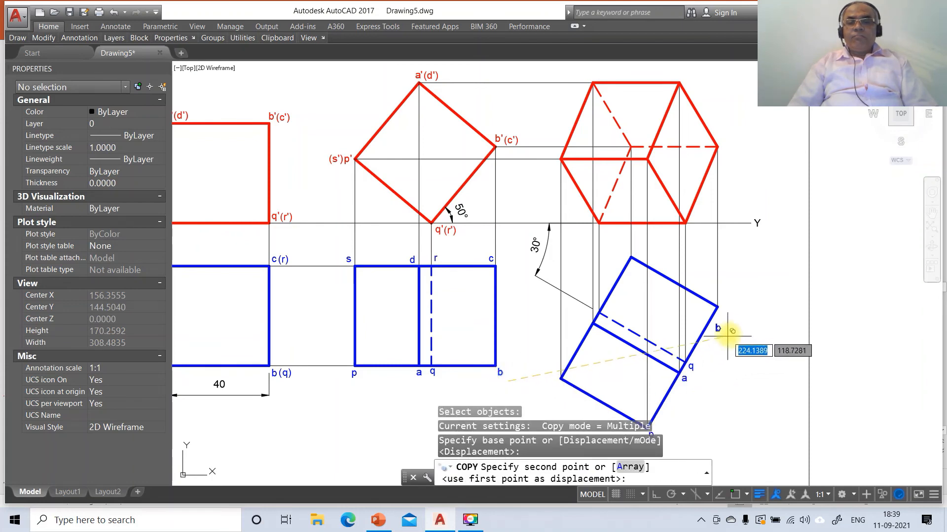
pyautogui.click(733, 319)
pyautogui.press('Return')
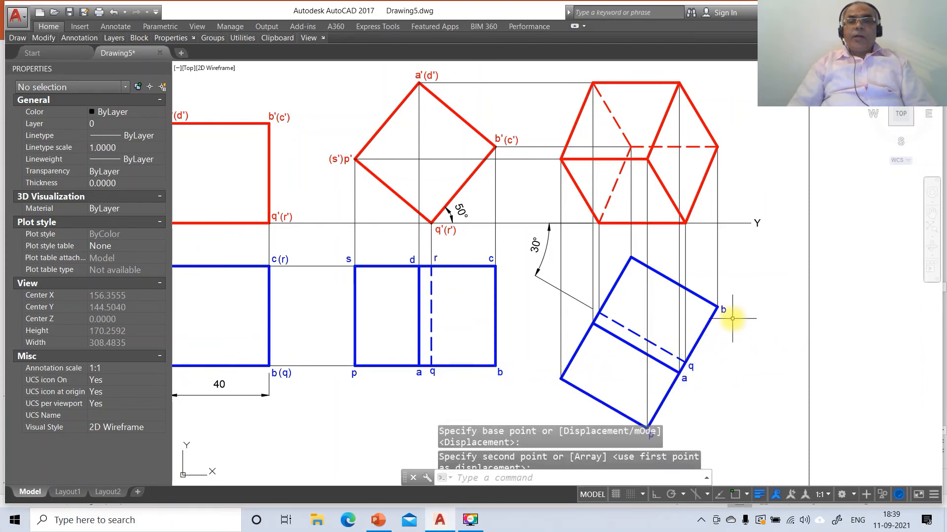
# - Copy the c label from the second top view to the uppermost corner of the third top view
pyautogui.press('Return')
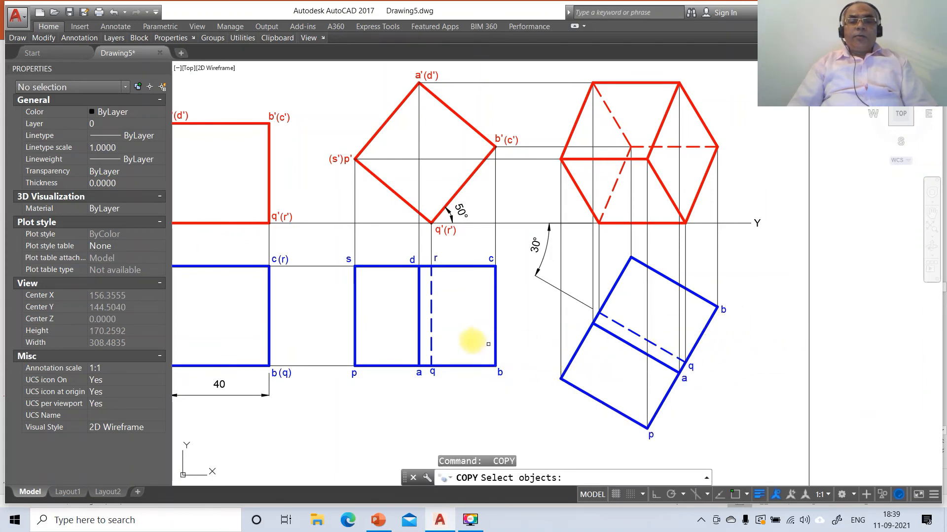
pyautogui.click(491, 259)
pyautogui.press('Return')
pyautogui.click(523, 302)
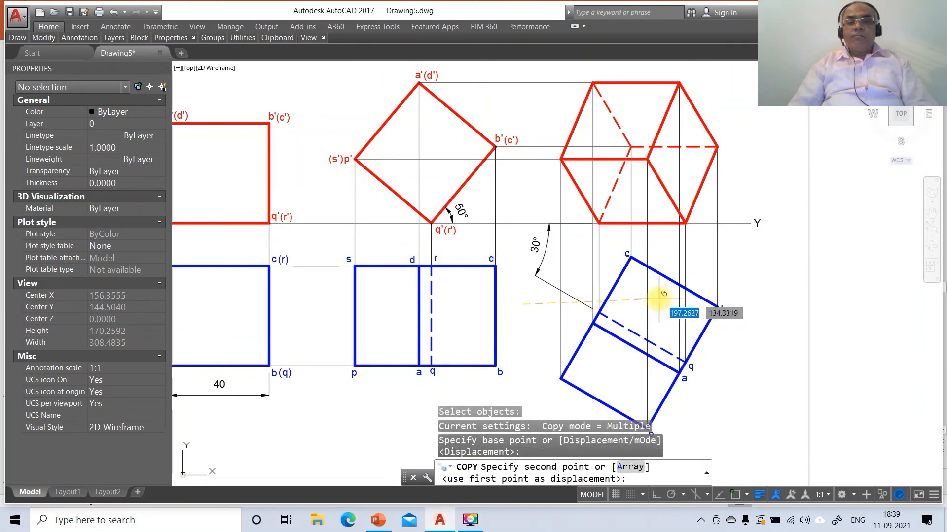
pyautogui.click(663, 294)
pyautogui.press('Return')
# - Copy the r label from the second top view to the upper-left end of the third top view's dashed edge
pyautogui.press('Return')
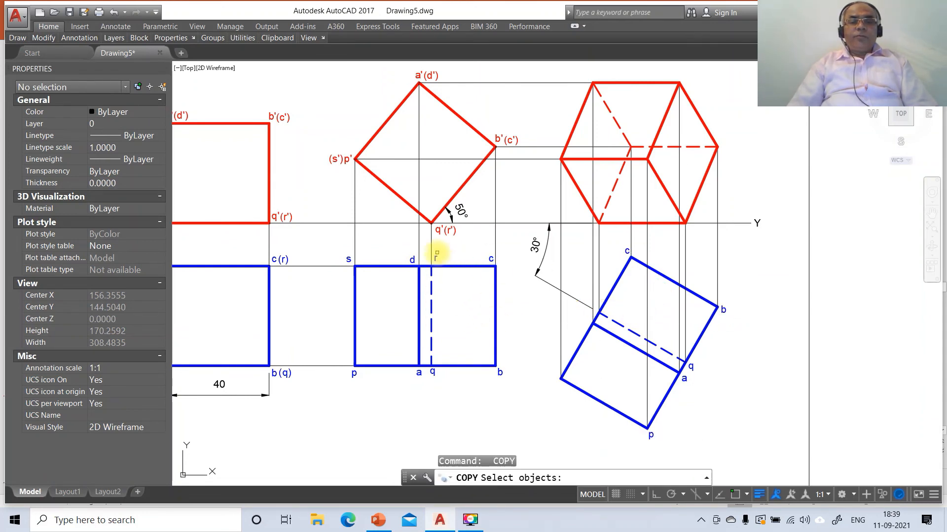
pyautogui.click(437, 257)
pyautogui.press('Return')
pyautogui.click(464, 291)
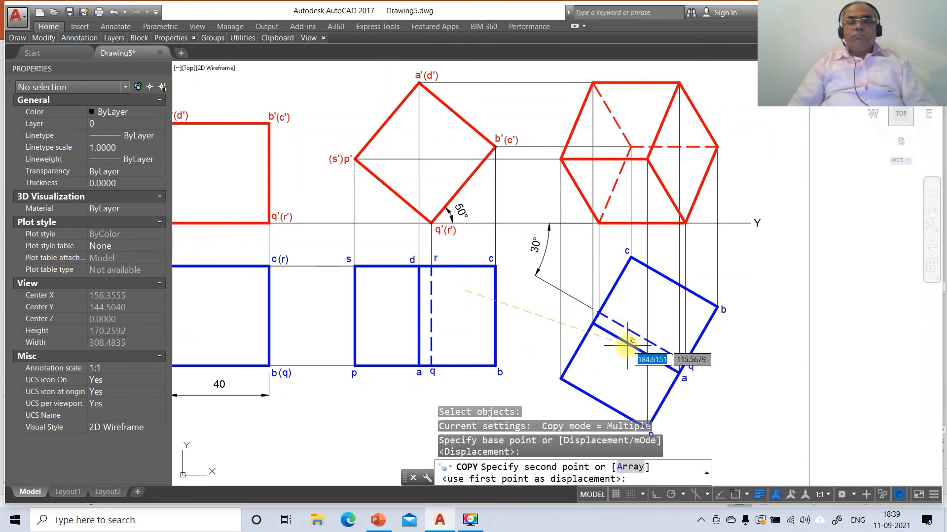
pyautogui.click(625, 340)
pyautogui.press('Return')
# - Copy the d label from the second top view to the upper-left end of the third top view's solid inner edge
pyautogui.press('Return')
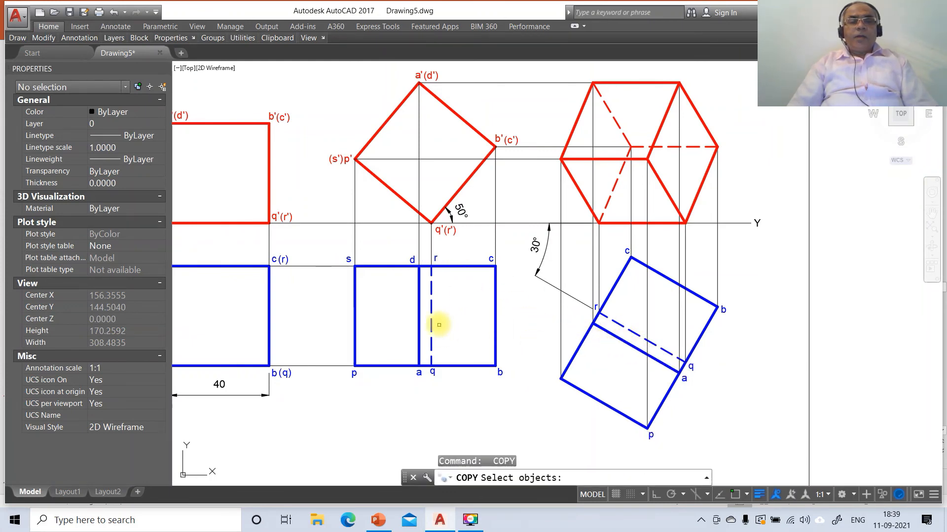
pyautogui.click(404, 260)
pyautogui.press('Return')
pyautogui.click(397, 307)
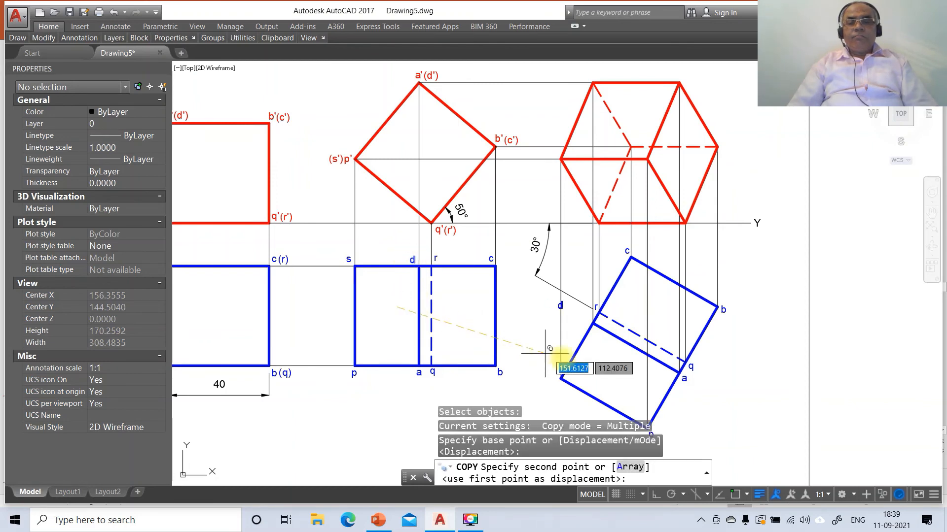
pyautogui.click(572, 368)
pyautogui.press('Return')
# - Copy the s label from the second top view to the leftmost corner of the third top view
pyautogui.press('Return')
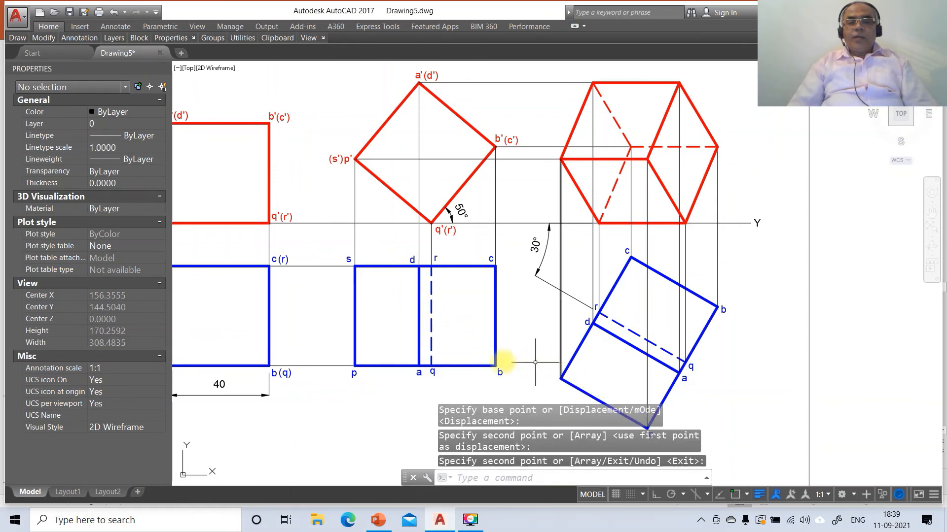
pyautogui.click(348, 260)
pyautogui.press('Return')
pyautogui.click(350, 285)
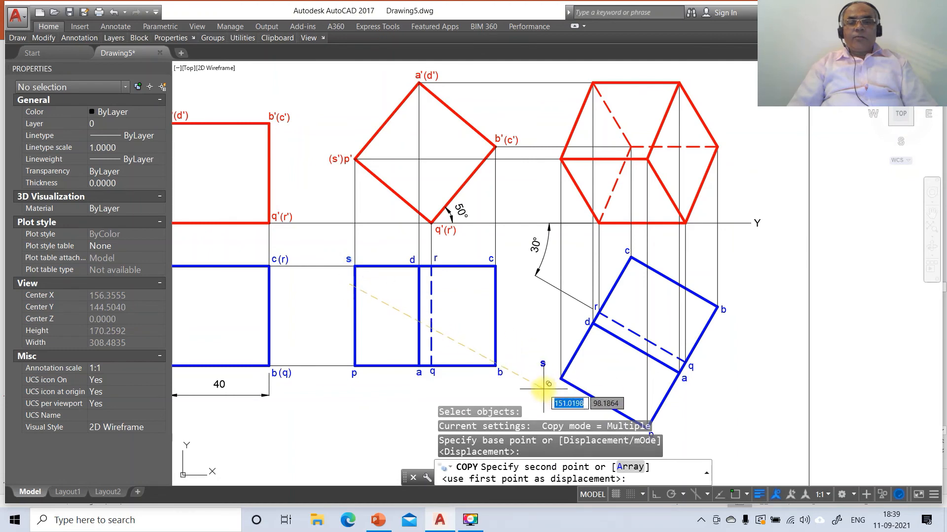
pyautogui.click(556, 404)
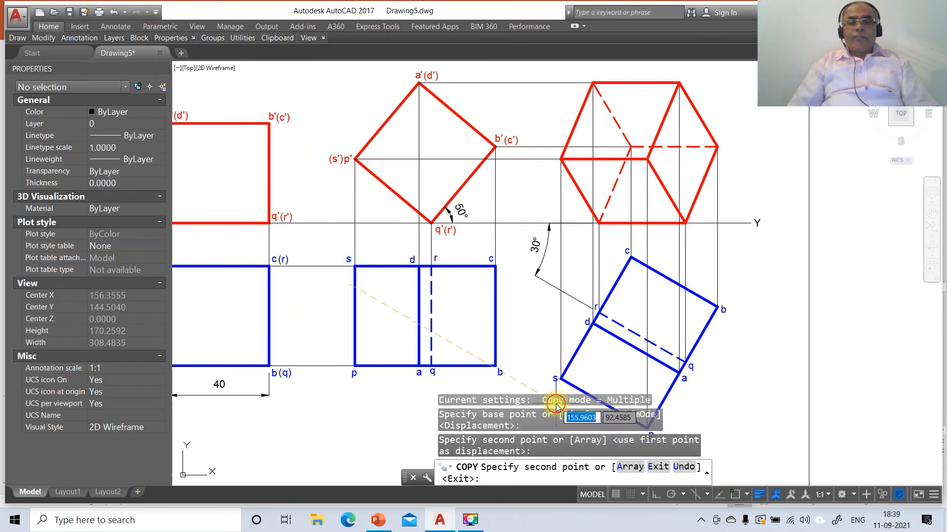
pyautogui.press('Return')
# - Add single-line text labels a', b', c' and d' at the upper corners of the third front view, height 3 and rotation 0
pyautogui.write('DT')
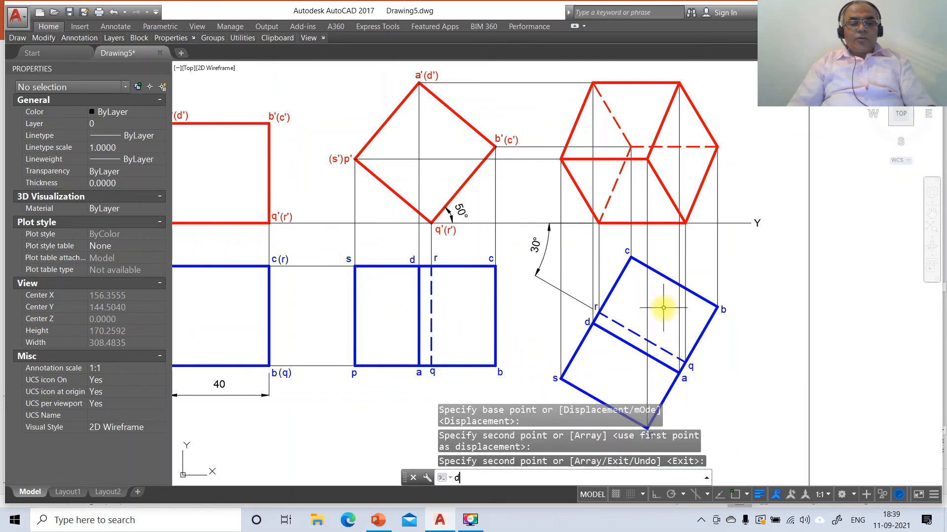
pyautogui.press('Return')
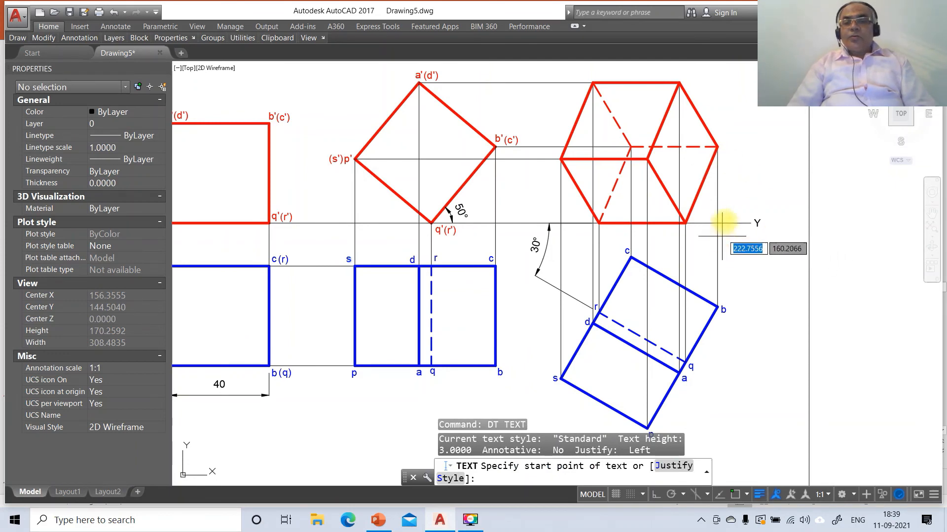
pyautogui.click(673, 79)
pyautogui.press('Return')
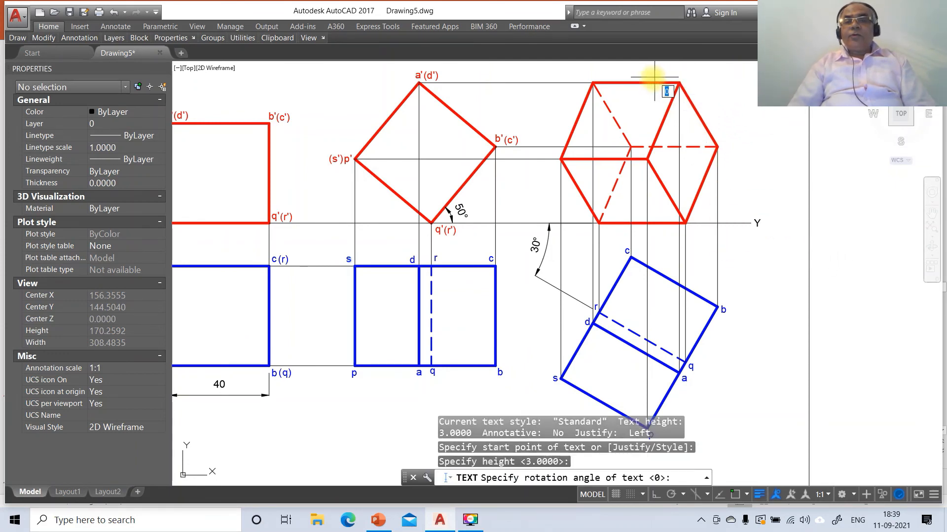
pyautogui.press('Return')
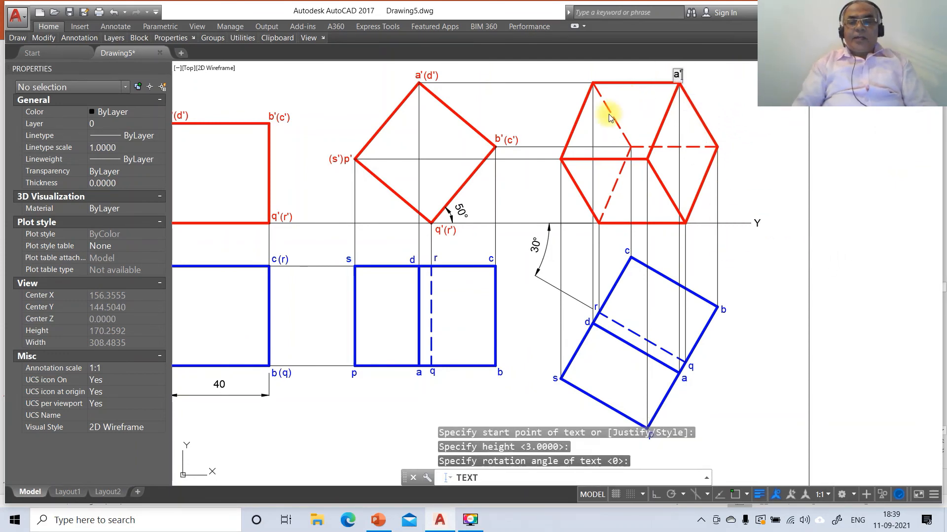
pyautogui.click(723, 151)
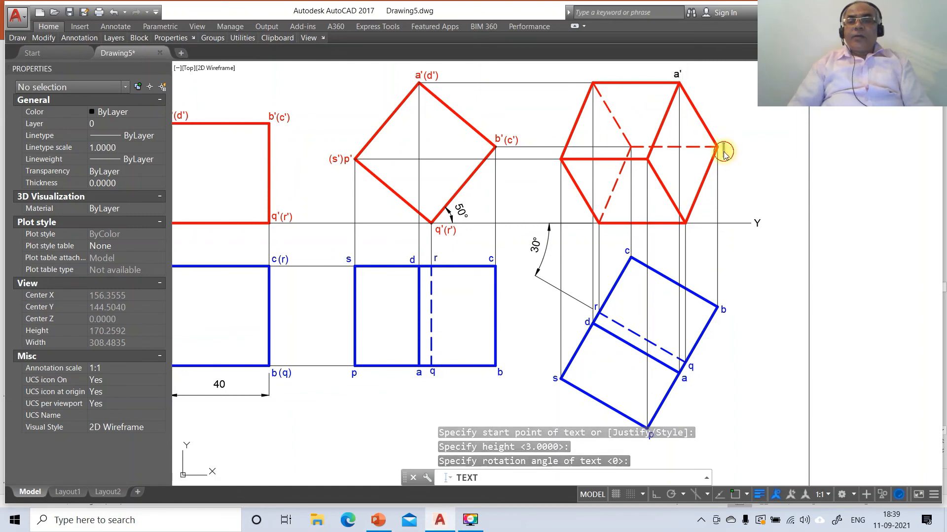
pyautogui.write("b'")
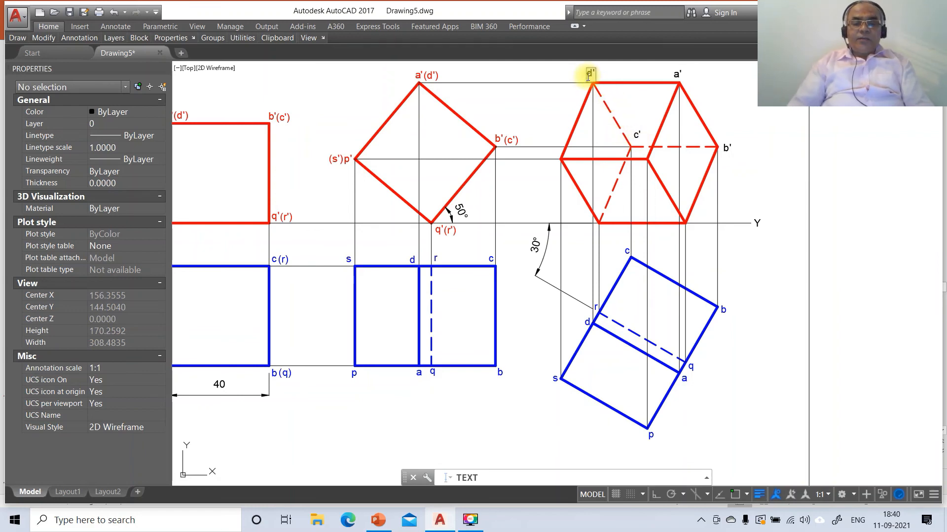
# - Check the final solution slide in PowerPoint, then in AutoCAD add the p', q', r' and s' labels to the third front view
pyautogui.click(378, 520)
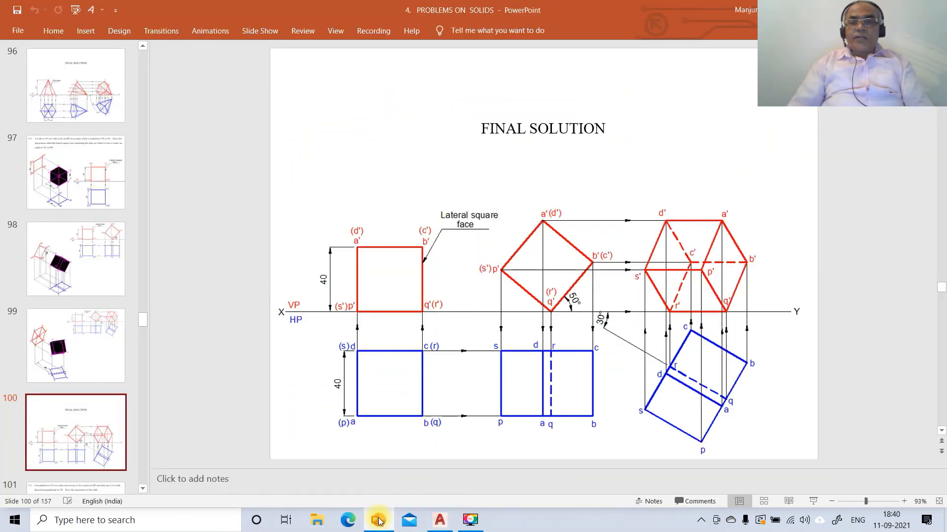
pyautogui.click(439, 520)
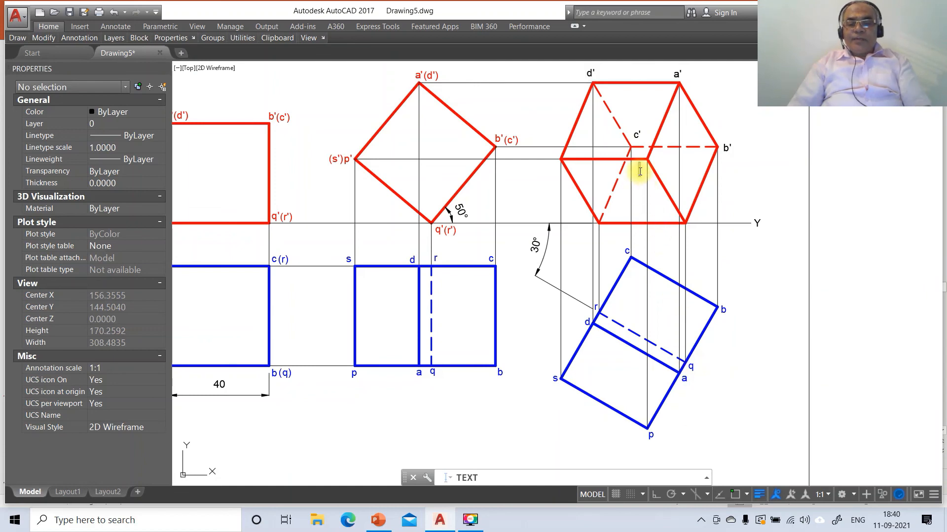
pyautogui.write("'")
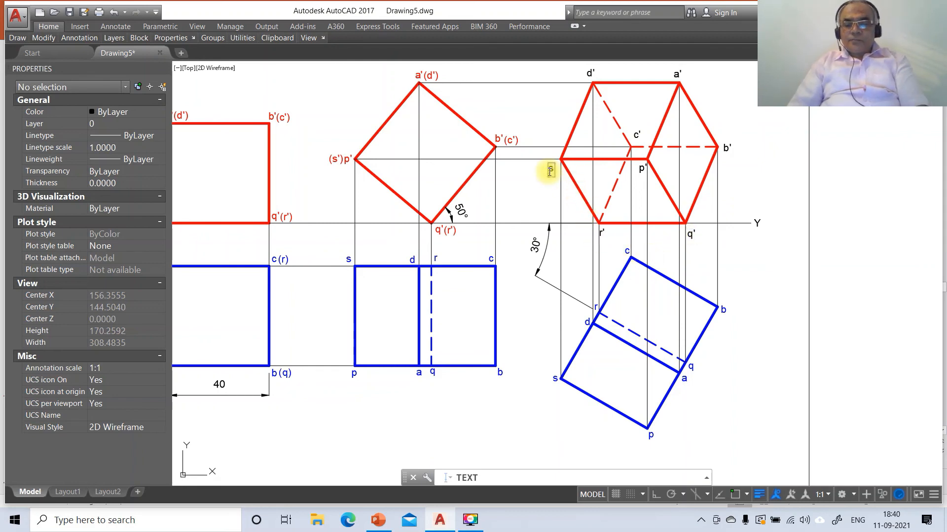
pyautogui.press('Return')
pyautogui.press('Return')
# - Move the r' label of the third front view slightly right, clear of the vertical projection line
pyautogui.write('m')
pyautogui.press('Return')
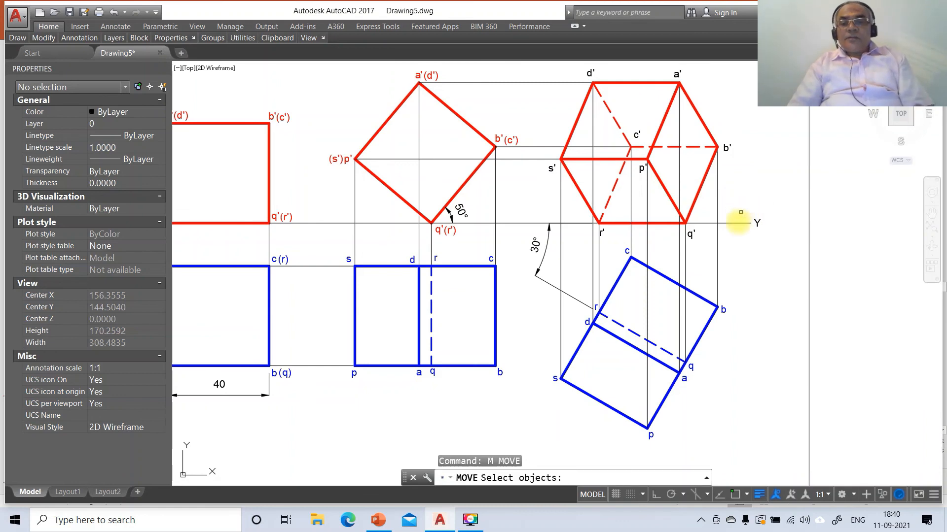
pyautogui.click(602, 232)
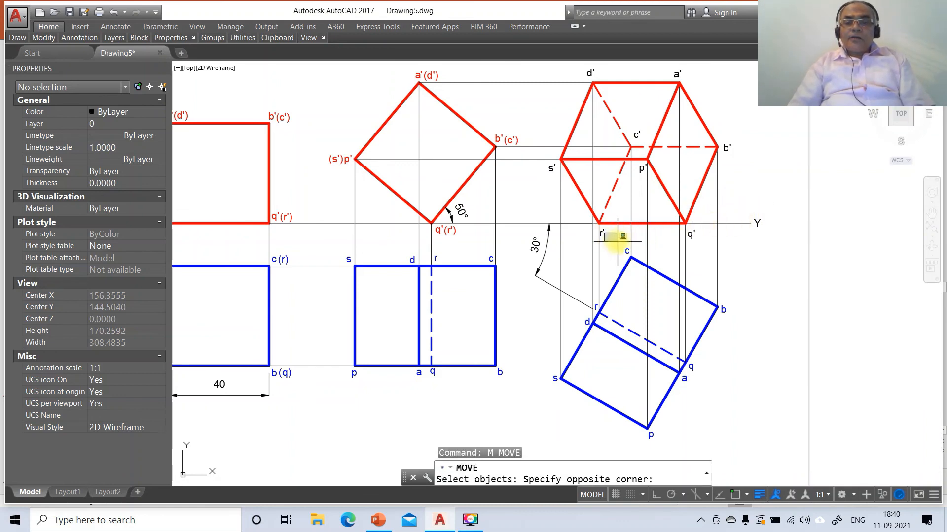
pyautogui.click(598, 232)
pyautogui.press('Return')
pyautogui.click(626, 251)
pyautogui.click(626, 252)
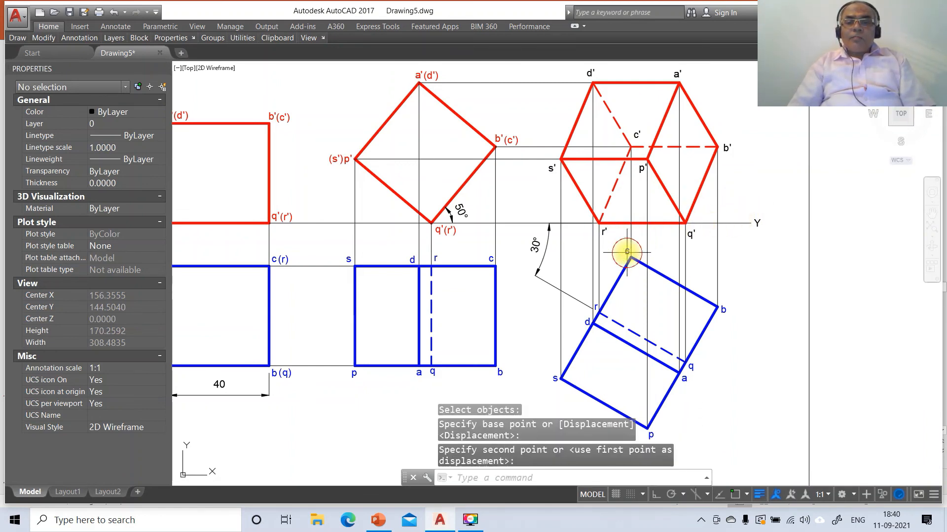
# - Move the q' label of the third front view slightly up toward its corner on the XY line
pyautogui.press('Return')
pyautogui.click(690, 236)
pyautogui.press('Return')
pyautogui.click(701, 258)
pyautogui.click(701, 253)
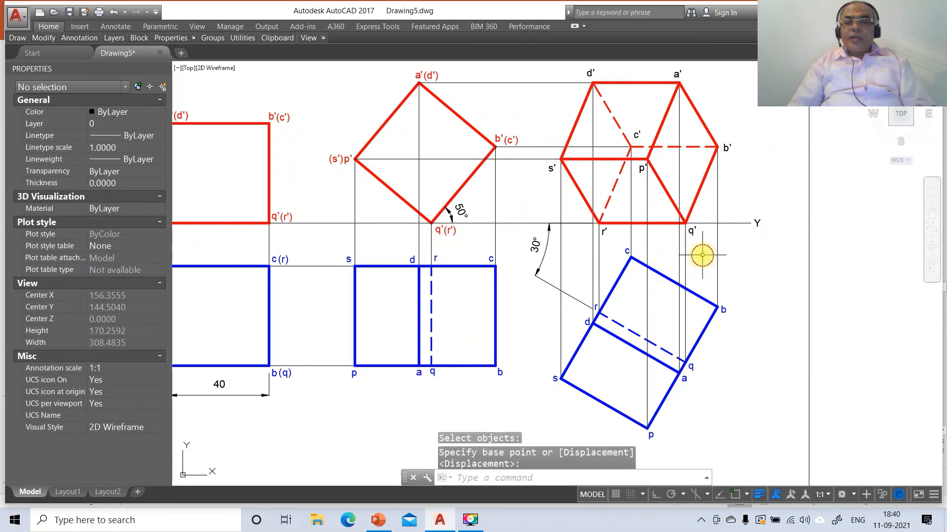
# - Move the p' label of the third front view slightly left, away from the vertical projection line
pyautogui.press('Return')
pyautogui.click(641, 168)
pyautogui.press('Return')
pyautogui.click(643, 199)
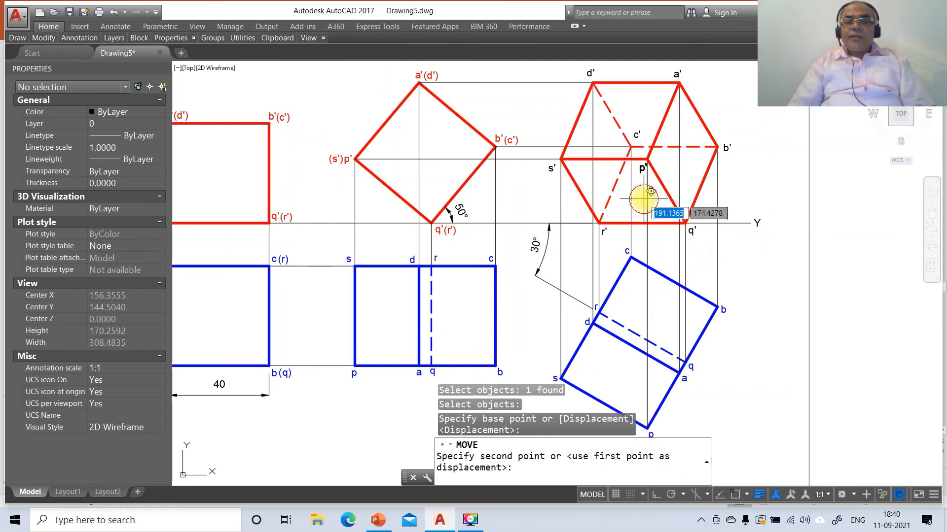
pyautogui.click(643, 198)
pyautogui.press('Return')
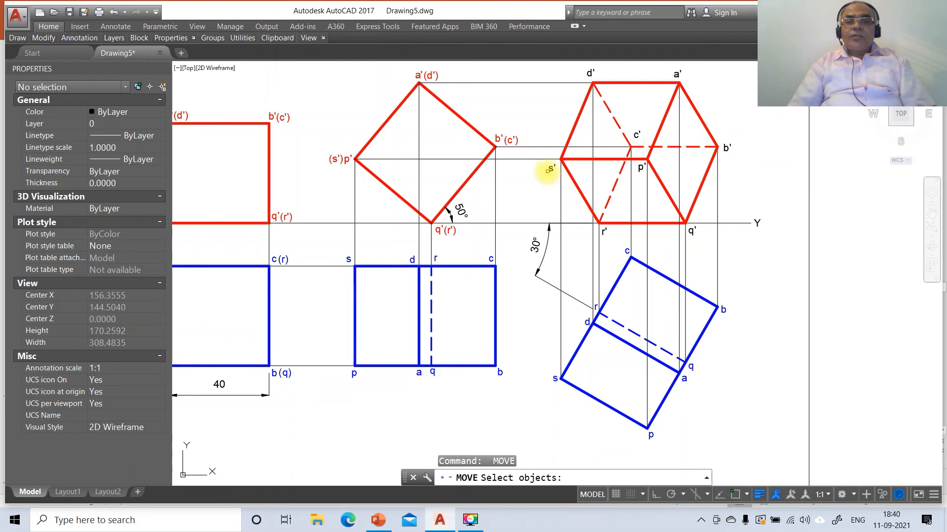
# - Move the s' label of the third front view slightly right toward its corner
pyautogui.click(548, 170)
pyautogui.press('Return')
pyautogui.click(546, 192)
pyautogui.click(548, 193)
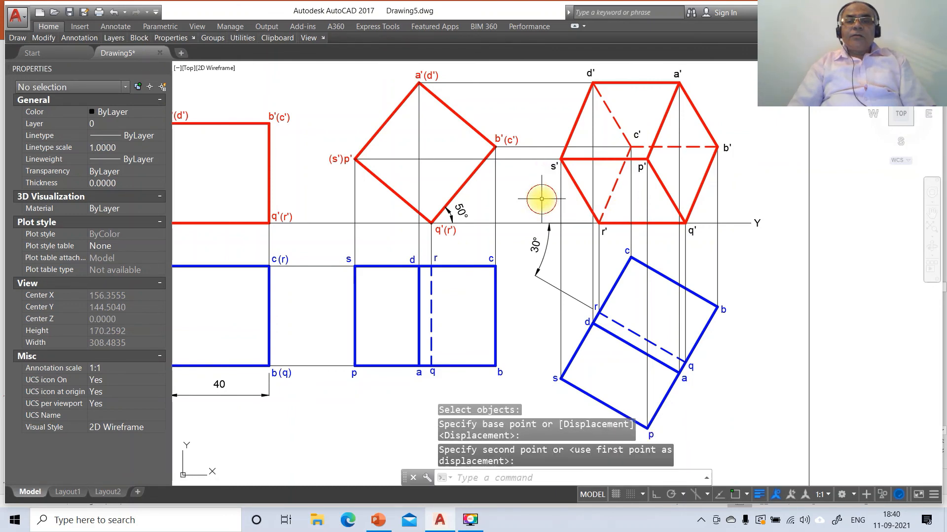
# - Move the d' label of the third front view slightly right and down, closer to its upper corner
pyautogui.press('Return')
pyautogui.click(589, 74)
pyautogui.press('Return')
pyautogui.click(622, 119)
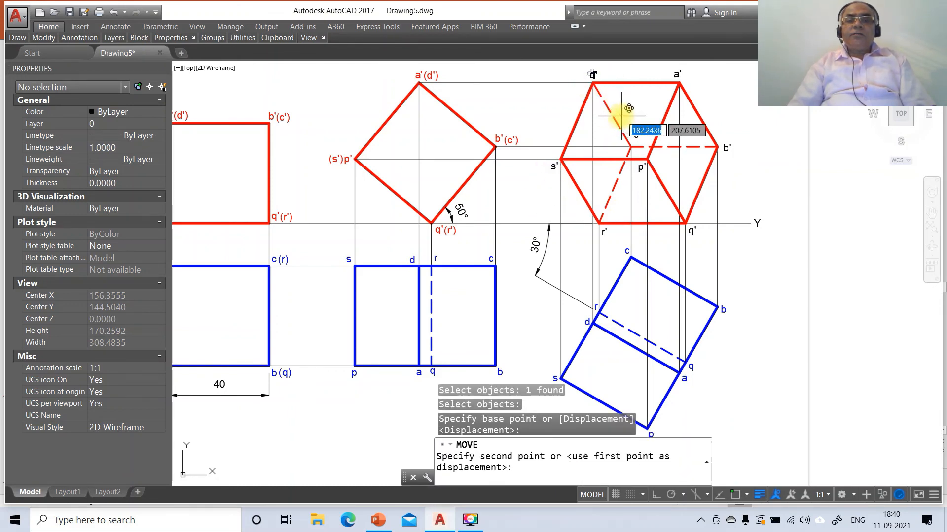
pyautogui.click(625, 122)
# - Move the a' label of the third front view slightly right and down, closer to its upper corner
pyautogui.press('Return')
pyautogui.click(674, 79)
pyautogui.press('Return')
pyautogui.click(683, 120)
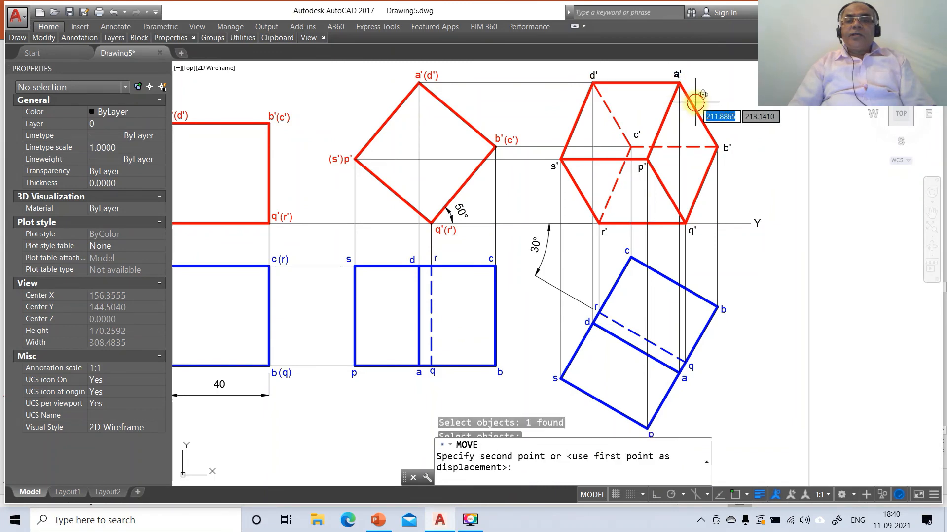
pyautogui.click(689, 120)
# - Move the p' label of the third front view slightly down, clear of the horizontal edge
pyautogui.press('Return')
pyautogui.click(643, 166)
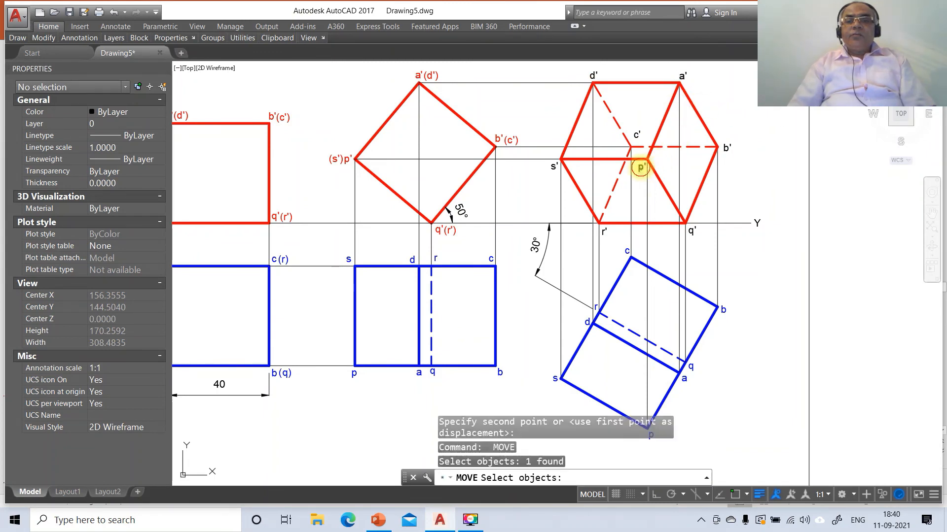
pyautogui.press('Return')
pyautogui.click(642, 186)
pyautogui.click(643, 188)
# - Move the c' label of the third front view slightly left and down, closer to the hidden corner
pyautogui.press('Return')
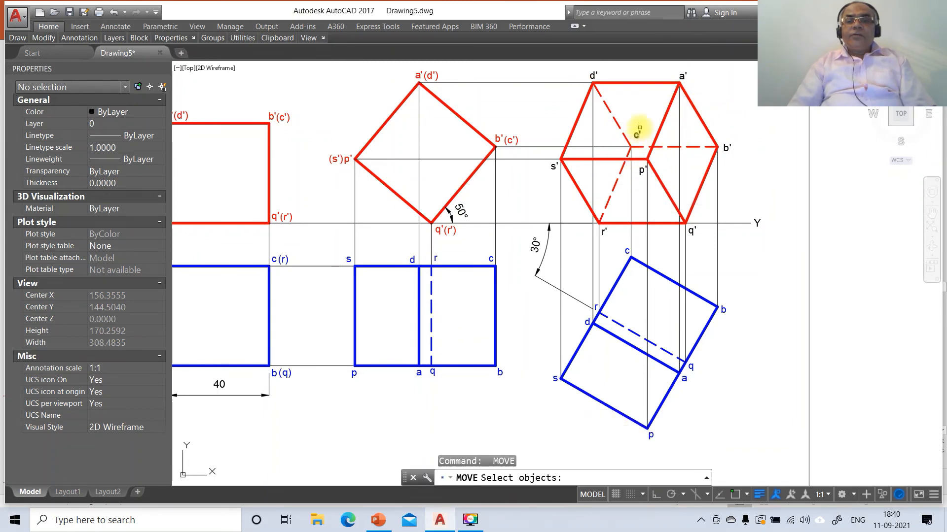
pyautogui.click(635, 132)
pyautogui.press('Return')
pyautogui.click(655, 122)
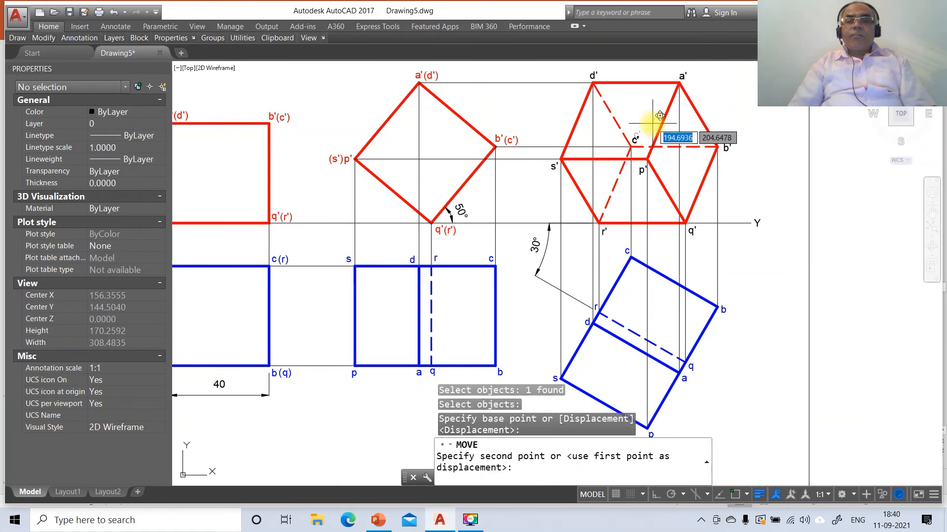
pyautogui.click(654, 120)
# - Move the b' label of the third front view slightly left and up, closer to its corner
pyautogui.press('Return')
pyautogui.click(728, 147)
pyautogui.press('Return')
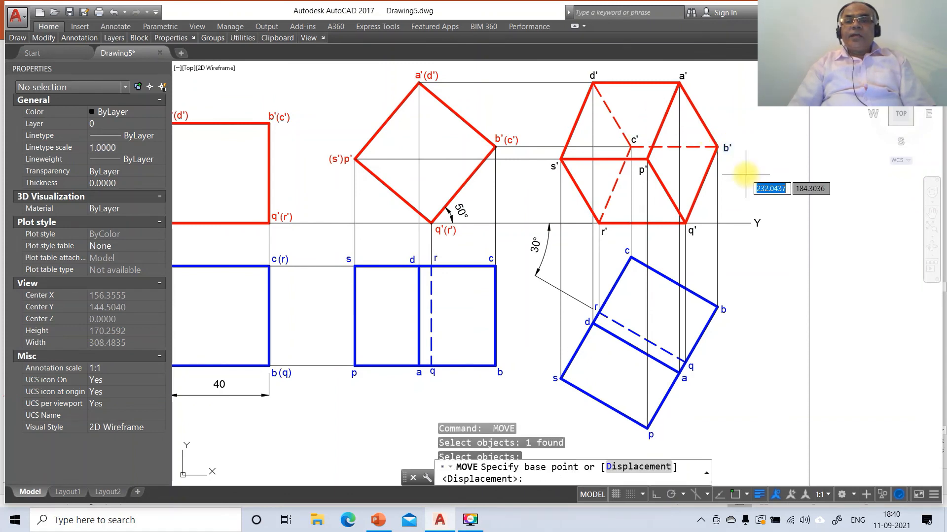
pyautogui.click(747, 173)
pyautogui.click(743, 169)
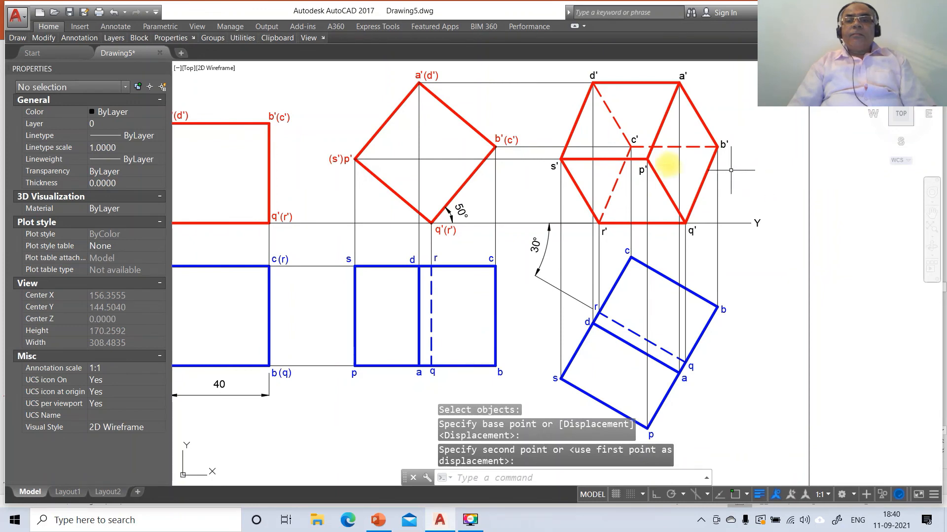
# - Shift the p' label of the third front view a little further left, away from the vertical projection line
pyautogui.press('Return')
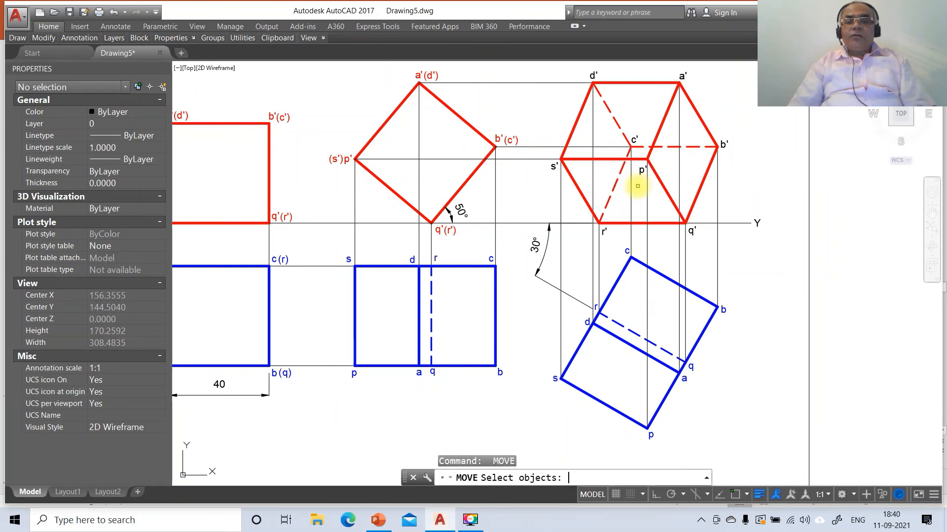
pyautogui.click(640, 172)
pyautogui.press('Return')
pyautogui.click(637, 195)
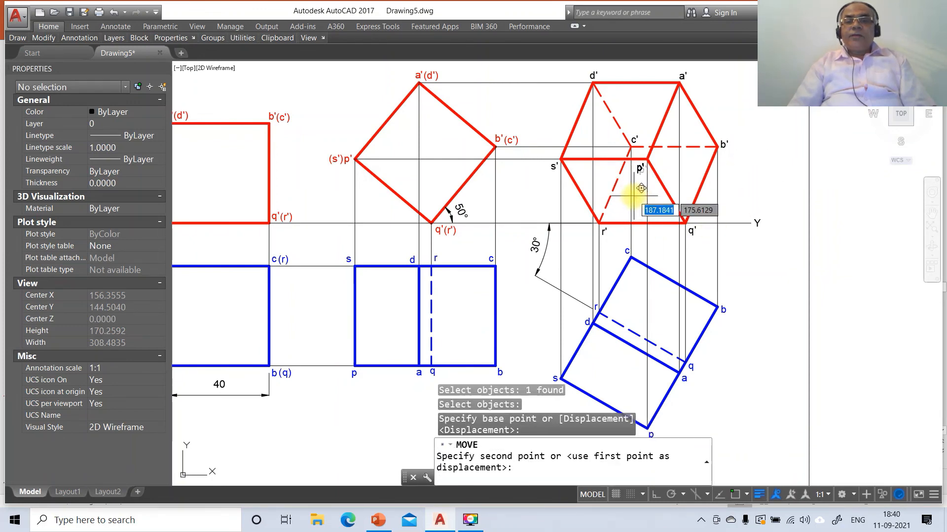
pyautogui.click(635, 192)
# - Assign all eight corner labels of the third front view to the FV layer and clear the selection
pyautogui.click(637, 169)
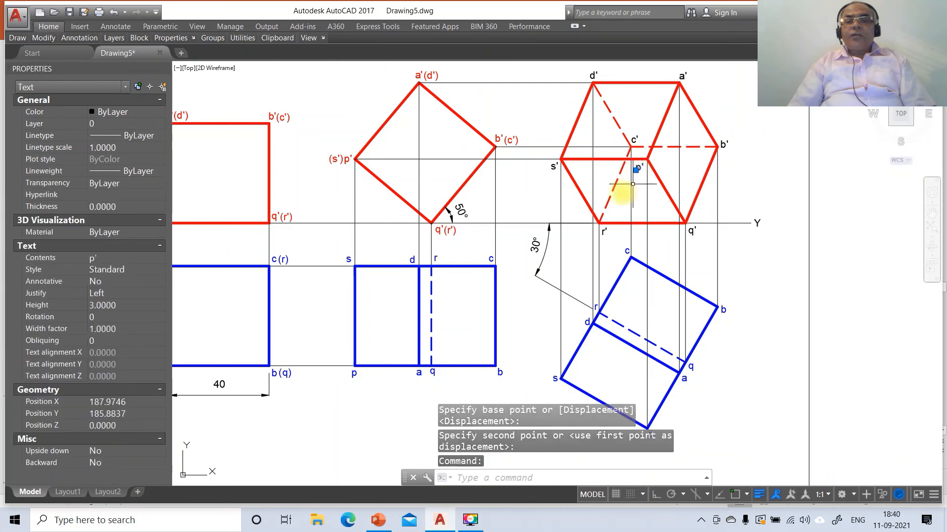
pyautogui.click(554, 166)
pyautogui.click(604, 231)
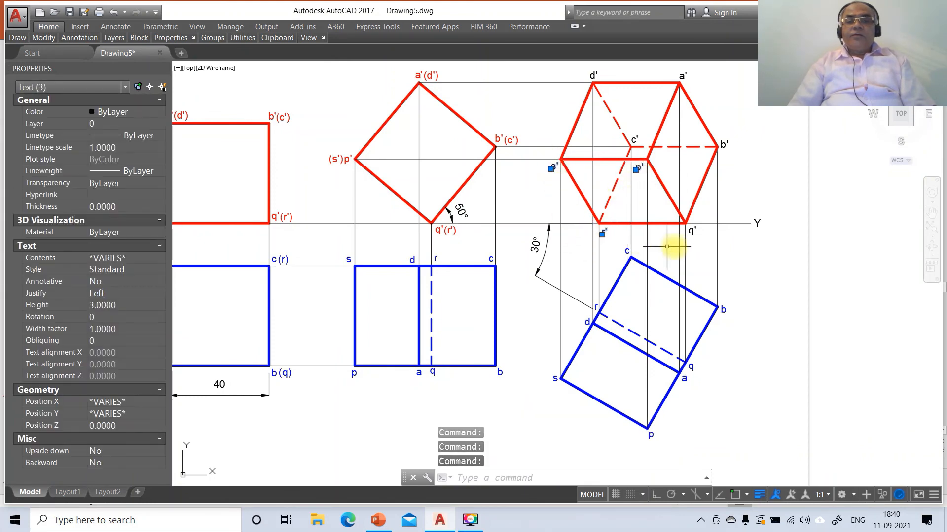
pyautogui.click(691, 231)
pyautogui.click(723, 145)
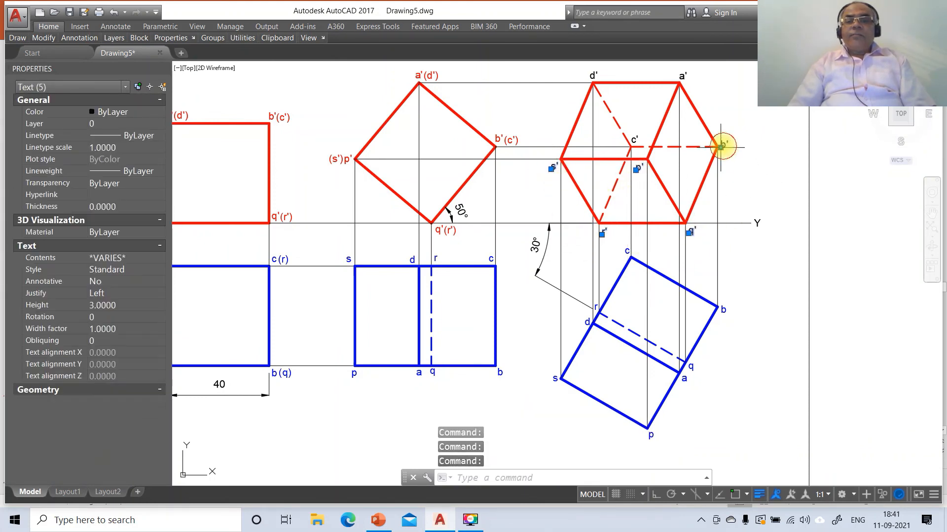
pyautogui.click(633, 140)
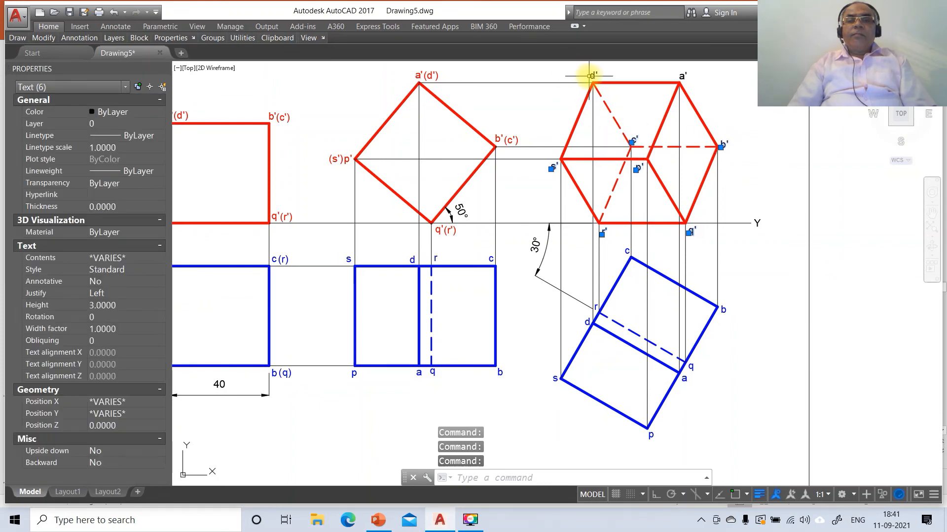
pyautogui.click(591, 76)
pyautogui.click(681, 77)
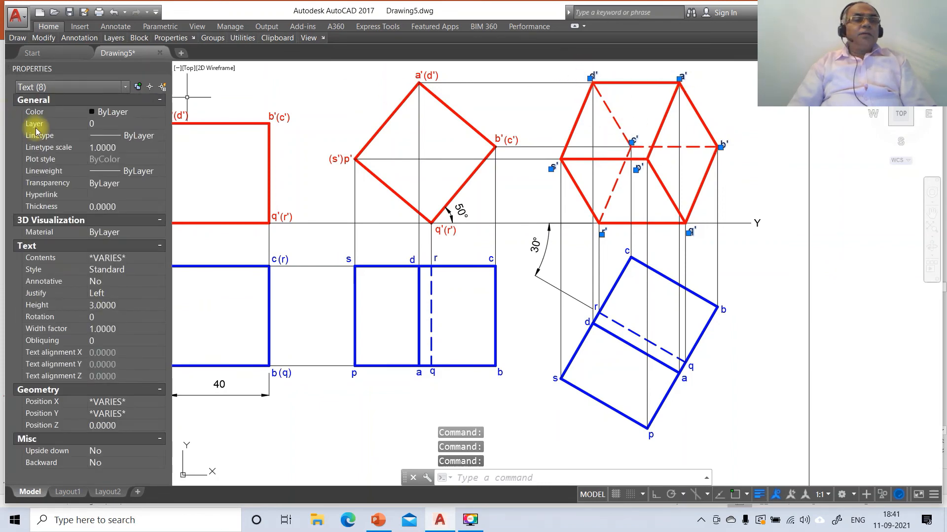
pyautogui.click(160, 124)
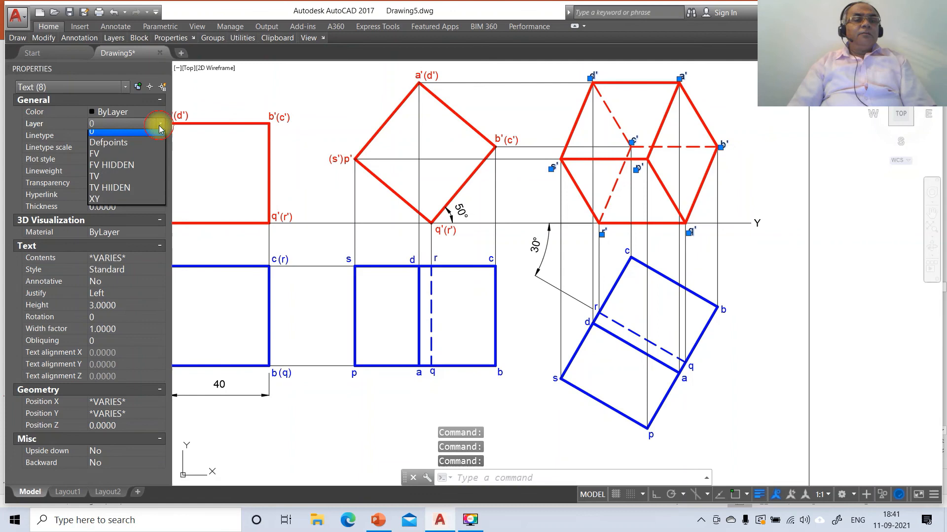
pyautogui.click(127, 159)
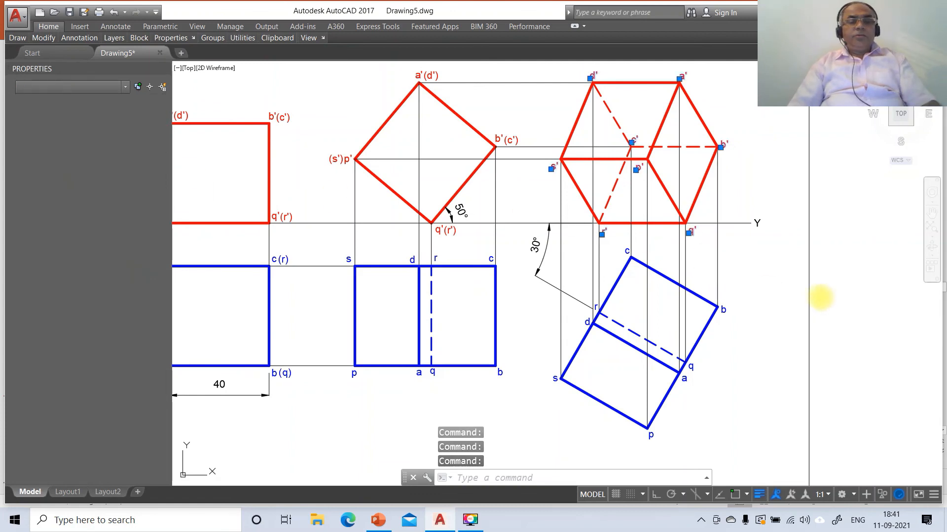
pyautogui.press('Escape')
pyautogui.press('Escape')
pyautogui.click(738, 224)
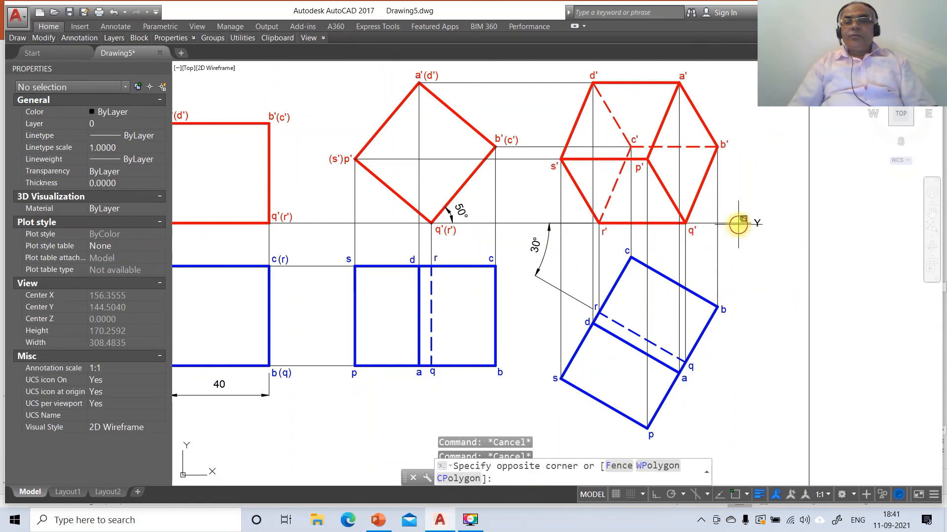
pyautogui.click(738, 216)
pyautogui.press('Escape')
pyautogui.press('Escape')
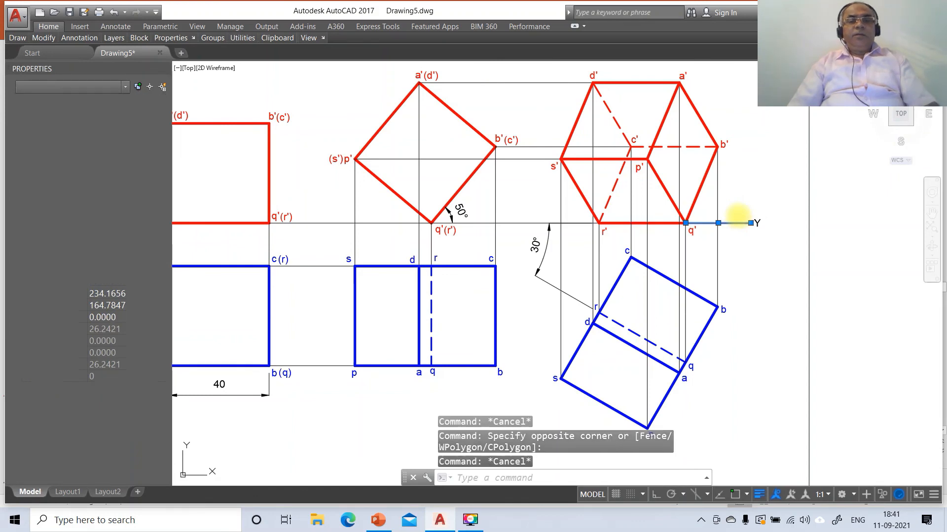
# - Restore the previous view of the whole drawing, compare it with the final solution slide in PowerPoint, and return to AutoCAD
pyautogui.write('z')
pyautogui.press('Return')
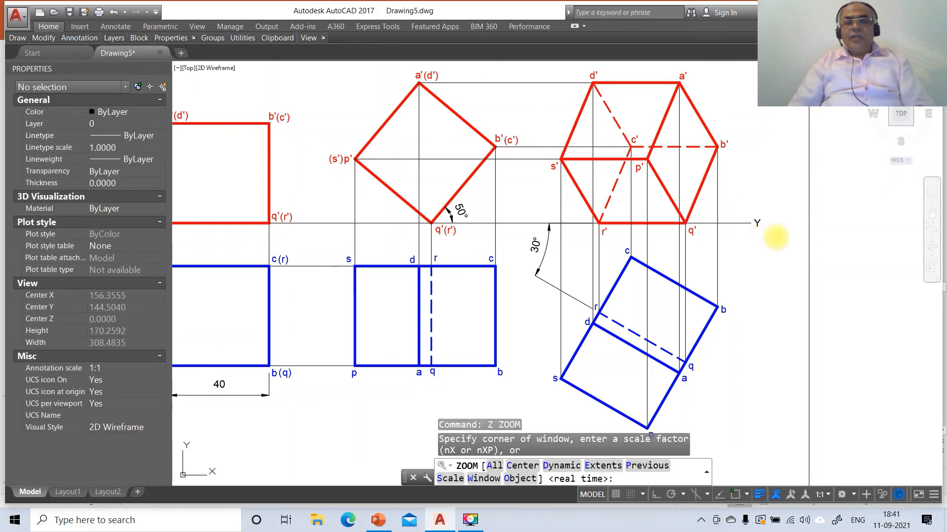
pyautogui.write('p')
pyautogui.press('Return')
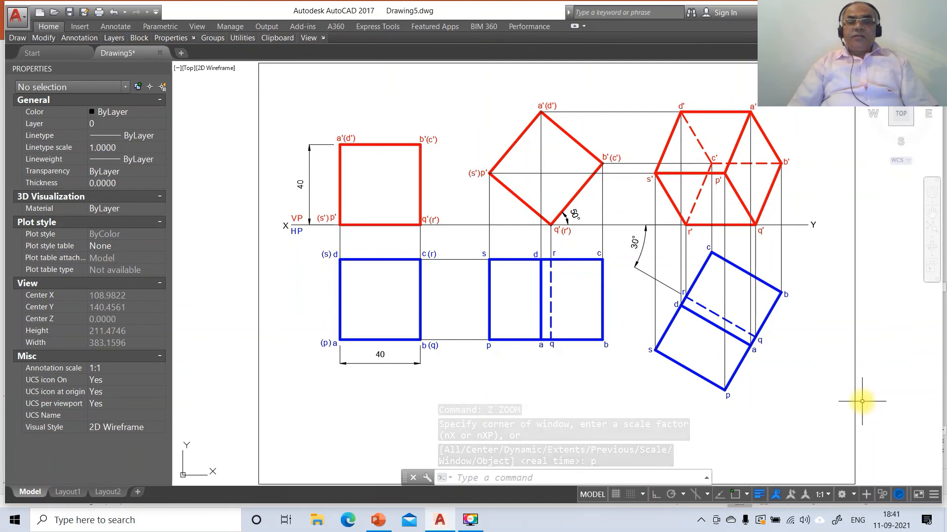
pyautogui.click(380, 520)
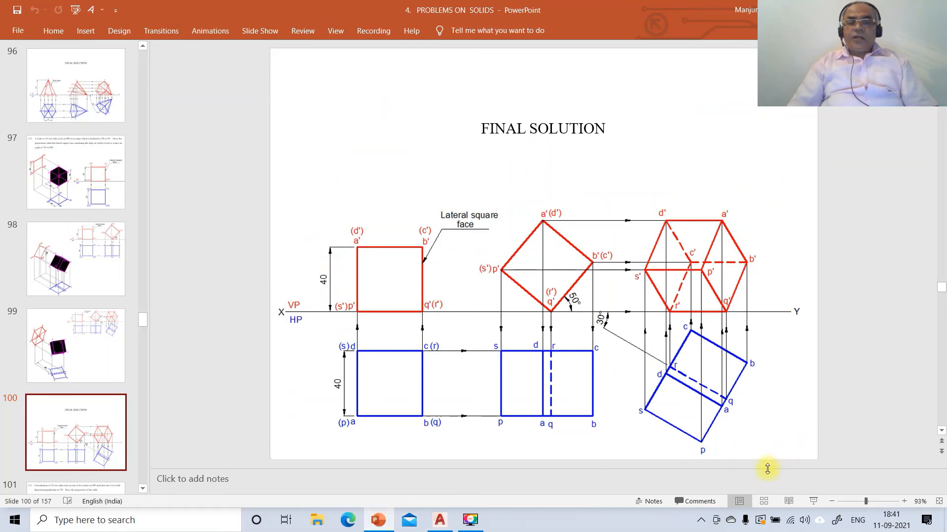
pyautogui.click(438, 520)
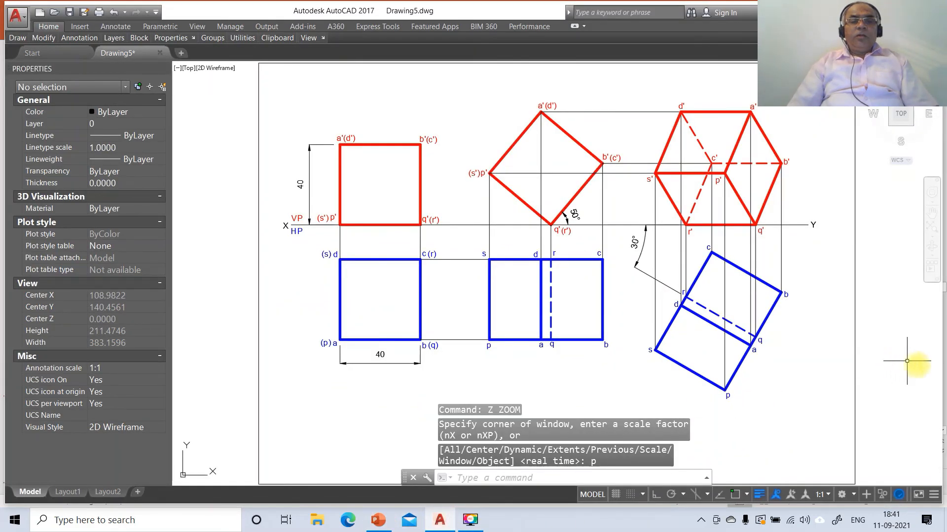